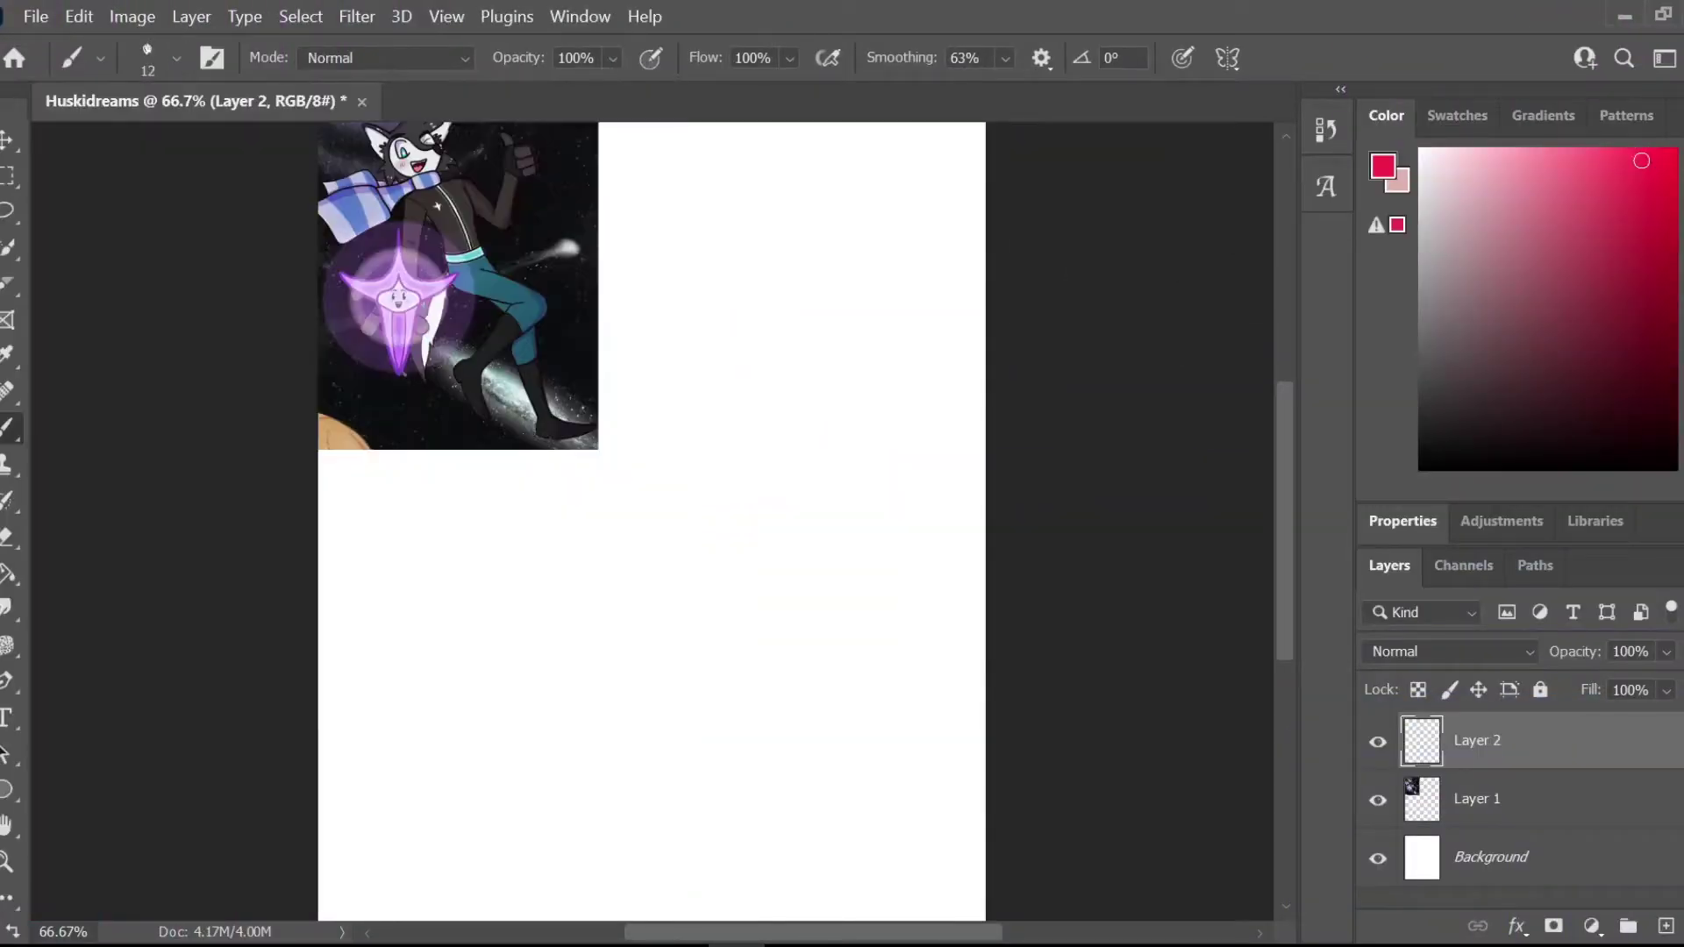
Step: Sketch a red head circle with crossing face guidelines and first hair strokes above it on Layer 2
{"action": "key", "text": "ctrl+minus"}
{"action": "left_click_drag", "start_coordinate": [684, 381], "coordinate": [661, 473]}
{"action": "left_click_drag", "start_coordinate": [607, 430], "coordinate": [739, 441]}
{"action": "mouse_move", "coordinate": [654, 530]}
{"action": "left_mouse_down"}
{"action": "mouse_move", "coordinate": [748, 488]}
{"action": "mouse_move", "coordinate": [733, 463]}
{"action": "left_mouse_up"}
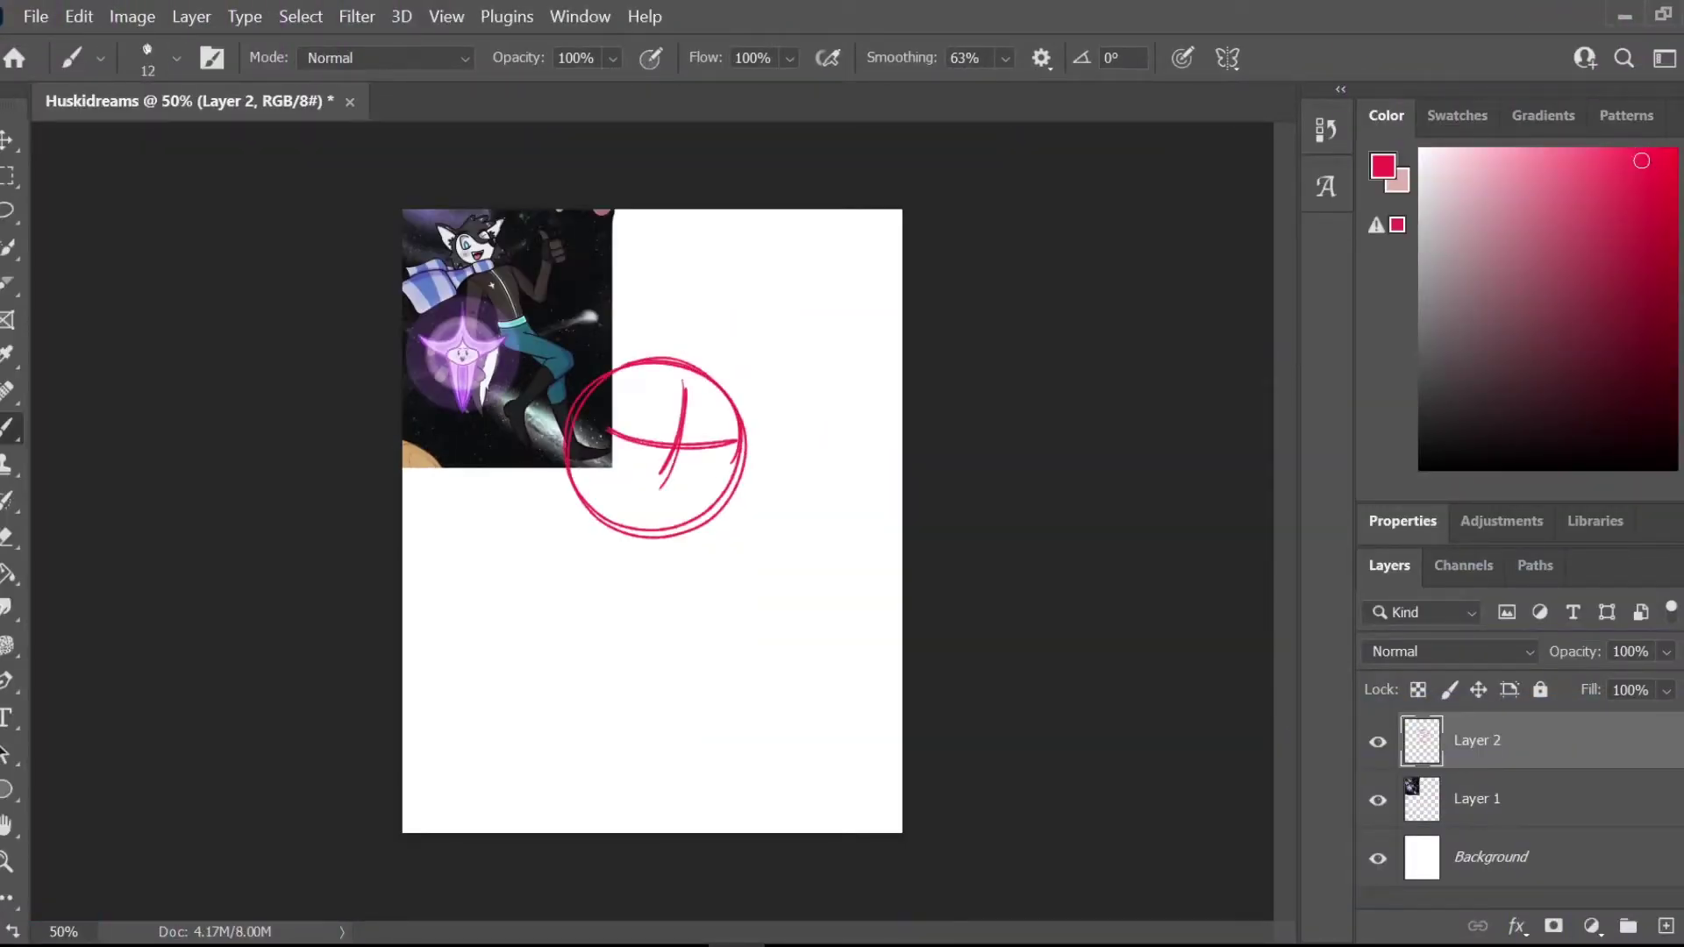
{"action": "left_click_drag", "start_coordinate": [671, 357], "coordinate": [724, 355]}
{"action": "left_click_drag", "start_coordinate": [714, 362], "coordinate": [724, 417]}
Step: Tilt the head sketch clockwise with a free transform and apply it
{"action": "key", "text": "ctrl+t"}
{"action": "left_click", "coordinate": [830, 903]}
{"action": "left_click_drag", "start_coordinate": [828, 368], "coordinate": [839, 463]}
{"action": "left_click", "coordinate": [1332, 52]}
Step: Sketch the face's curved centre line, both eyes, the eyebrow and a smile inside the head circle
{"action": "left_click_drag", "start_coordinate": [684, 369], "coordinate": [620, 515]}
{"action": "key", "text": "e"}
{"action": "left_click", "coordinate": [177, 58]}
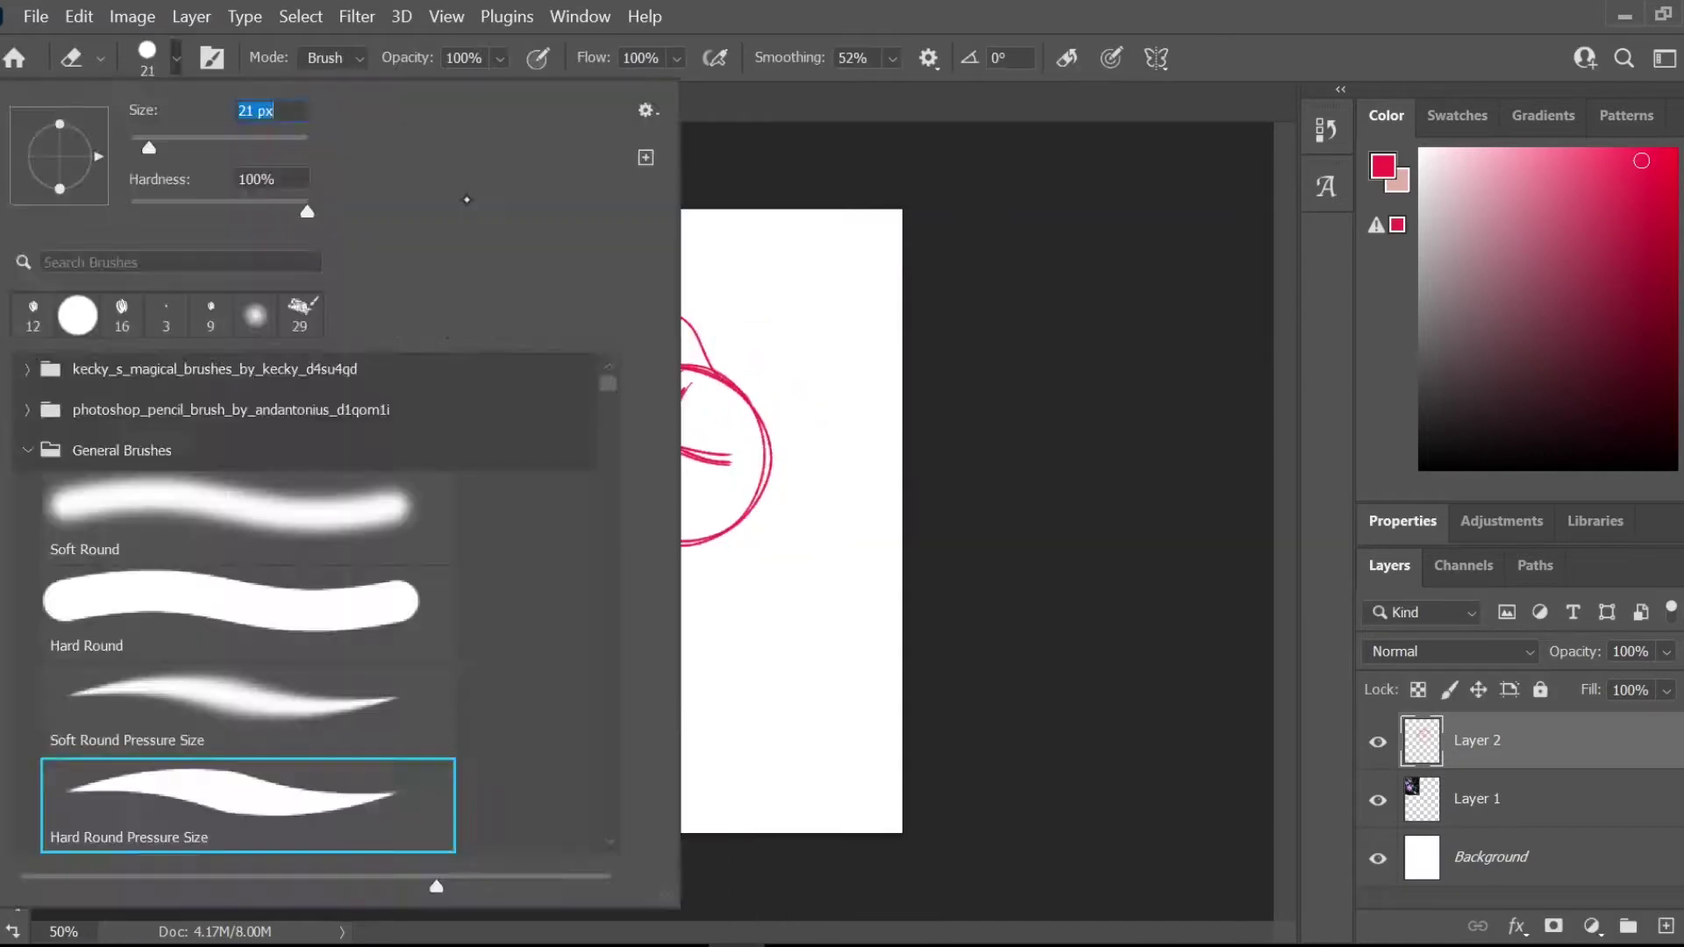
{"action": "key", "text": "b"}
{"action": "key", "text": "b"}
{"action": "key", "text": "ctrl+plus"}
{"action": "mouse_move", "coordinate": [682, 384]}
{"action": "left_mouse_down"}
{"action": "mouse_move", "coordinate": [727, 379]}
{"action": "mouse_move", "coordinate": [709, 443]}
{"action": "left_mouse_up"}
{"action": "left_click_drag", "start_coordinate": [694, 340], "coordinate": [750, 363]}
{"action": "left_click_drag", "start_coordinate": [611, 352], "coordinate": [641, 335]}
{"action": "left_click_drag", "start_coordinate": [644, 477], "coordinate": [716, 479]}
Step: Erase the stray strokes above the head and sketch the upright hair tufts there
{"action": "key", "text": "e"}
{"action": "key", "text": "b"}
{"action": "key", "text": "e"}
{"action": "left_click_drag", "start_coordinate": [728, 303], "coordinate": [639, 252]}
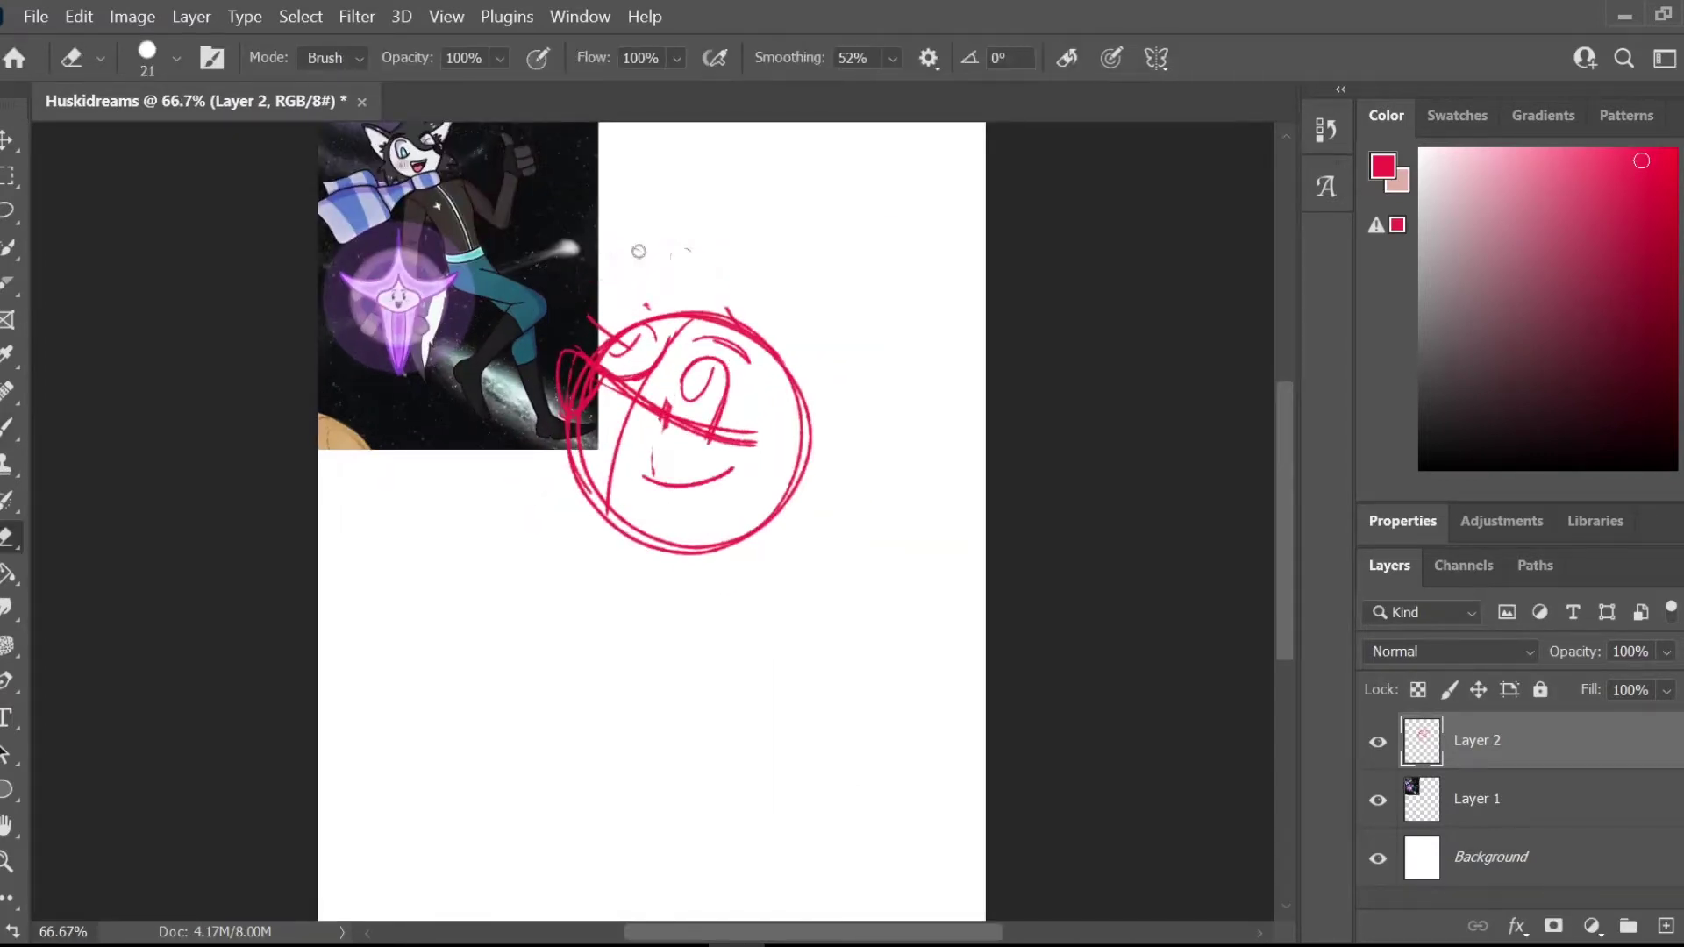
{"action": "key", "text": "b"}
{"action": "left_click_drag", "start_coordinate": [654, 329], "coordinate": [680, 277]}
Step: Sketch the high collar, both shoulders and the arms down to the canvas's lower edge
{"action": "left_click_drag", "start_coordinate": [1285, 529], "coordinate": [1285, 582]}
{"action": "left_click_drag", "start_coordinate": [595, 367], "coordinate": [775, 389]}
{"action": "left_click_drag", "start_coordinate": [597, 559], "coordinate": [458, 607]}
{"action": "left_click_drag", "start_coordinate": [458, 535], "coordinate": [484, 816]}
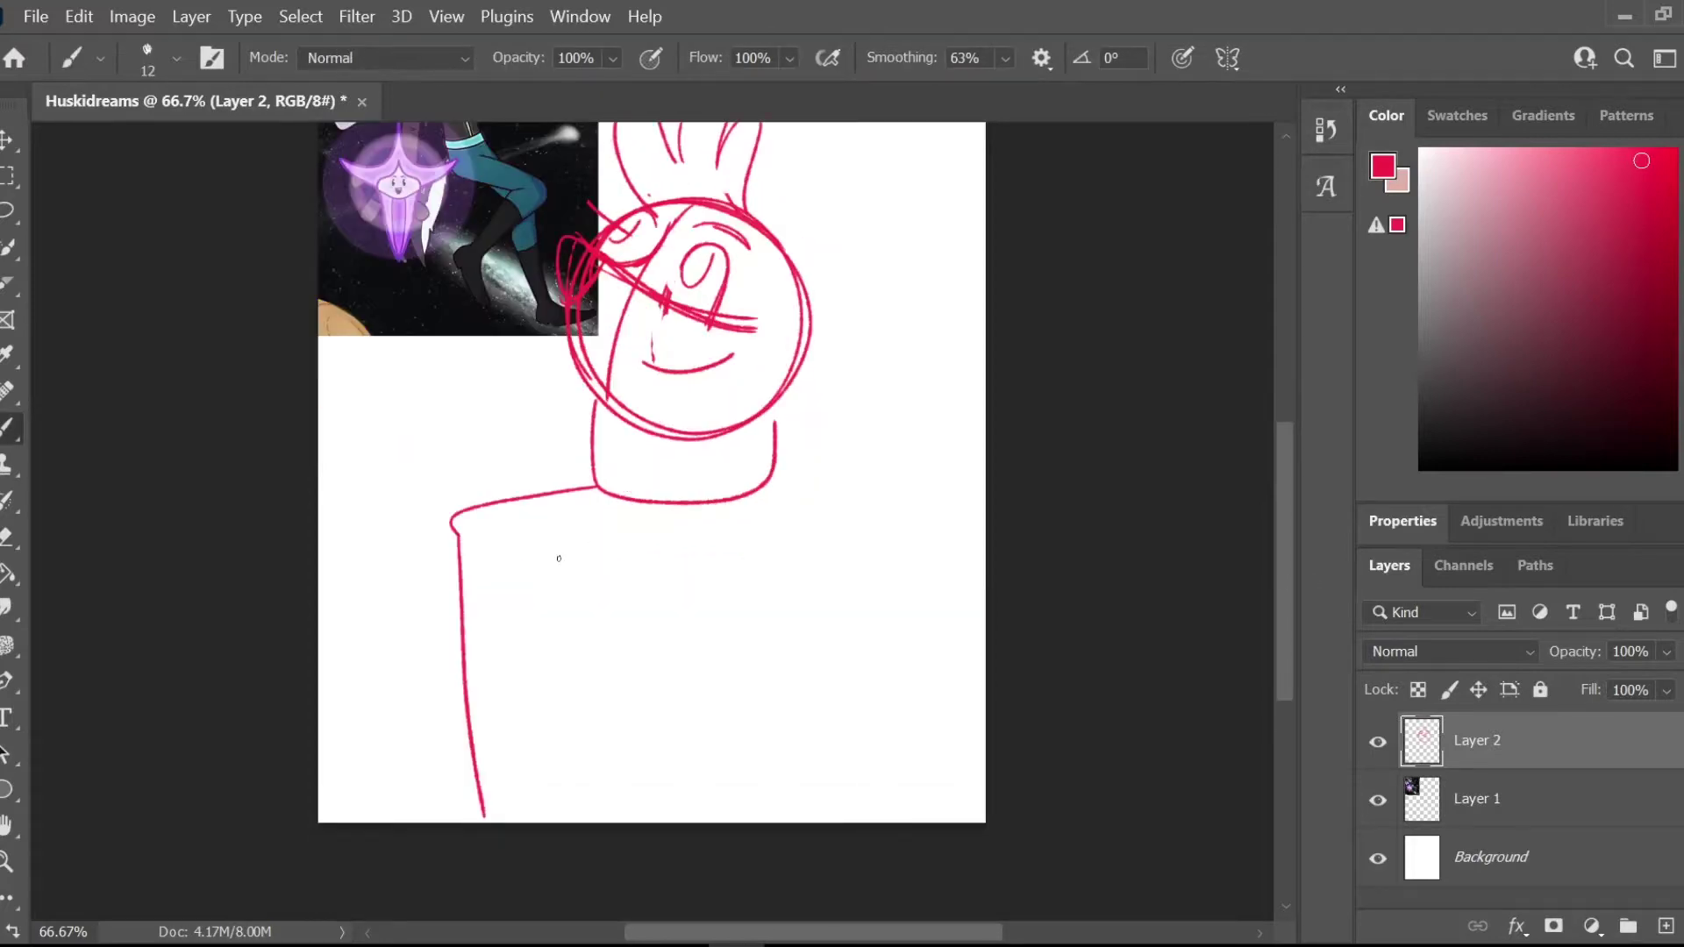
{"action": "left_click_drag", "start_coordinate": [459, 536], "coordinate": [465, 820]}
{"action": "left_click_drag", "start_coordinate": [524, 551], "coordinate": [540, 821]}
{"action": "left_click_drag", "start_coordinate": [770, 484], "coordinate": [901, 547]}
{"action": "left_click_drag", "start_coordinate": [894, 554], "coordinate": [876, 821]}
{"action": "left_click_drag", "start_coordinate": [834, 575], "coordinate": [800, 820]}
Step: Sketch the jacket's double zip line and a four-pointed star on the chest
{"action": "scroll", "coordinate": [702, 614], "scroll_direction": "up", "scroll_amount": 3}
{"action": "scroll", "coordinate": [666, 614], "scroll_direction": "down", "scroll_amount": 2}
{"action": "left_click_drag", "start_coordinate": [655, 591], "coordinate": [630, 911]}
{"action": "left_click_drag", "start_coordinate": [660, 596], "coordinate": [642, 910]}
{"action": "left_click_drag", "start_coordinate": [572, 655], "coordinate": [566, 721]}
{"action": "scroll", "coordinate": [625, 757], "scroll_direction": "up", "scroll_amount": 2}
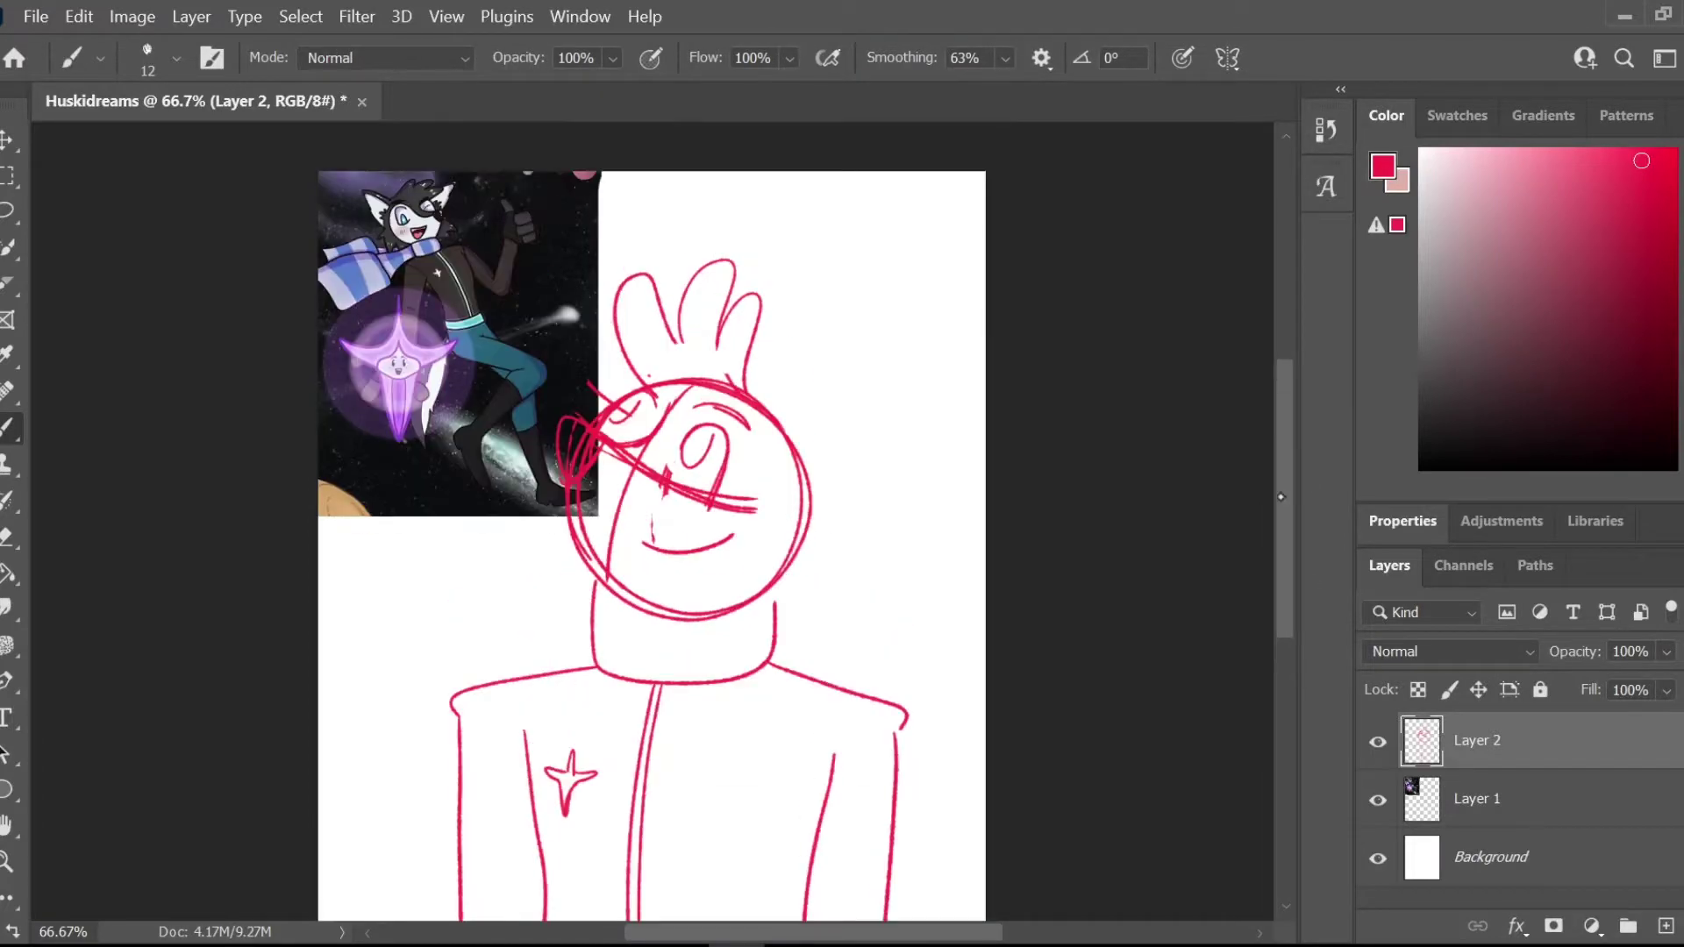
Step: Sketch pointed cheek fur tufts on both sides of the head
{"action": "left_click_drag", "start_coordinate": [793, 518], "coordinate": [820, 610]}
{"action": "left_click_drag", "start_coordinate": [759, 618], "coordinate": [774, 630]}
{"action": "left_click_drag", "start_coordinate": [794, 516], "coordinate": [801, 546]}
{"action": "left_click_drag", "start_coordinate": [772, 575], "coordinate": [820, 621]}
{"action": "left_click_drag", "start_coordinate": [733, 606], "coordinate": [772, 645]}
{"action": "left_click_drag", "start_coordinate": [553, 493], "coordinate": [587, 555]}
Step: Sketch the pointed ears on both sides of the hair, keeping the strokes on Layer 2
{"action": "left_click_drag", "start_coordinate": [762, 379], "coordinate": [902, 351]}
{"action": "left_click_drag", "start_coordinate": [815, 452], "coordinate": [884, 395]}
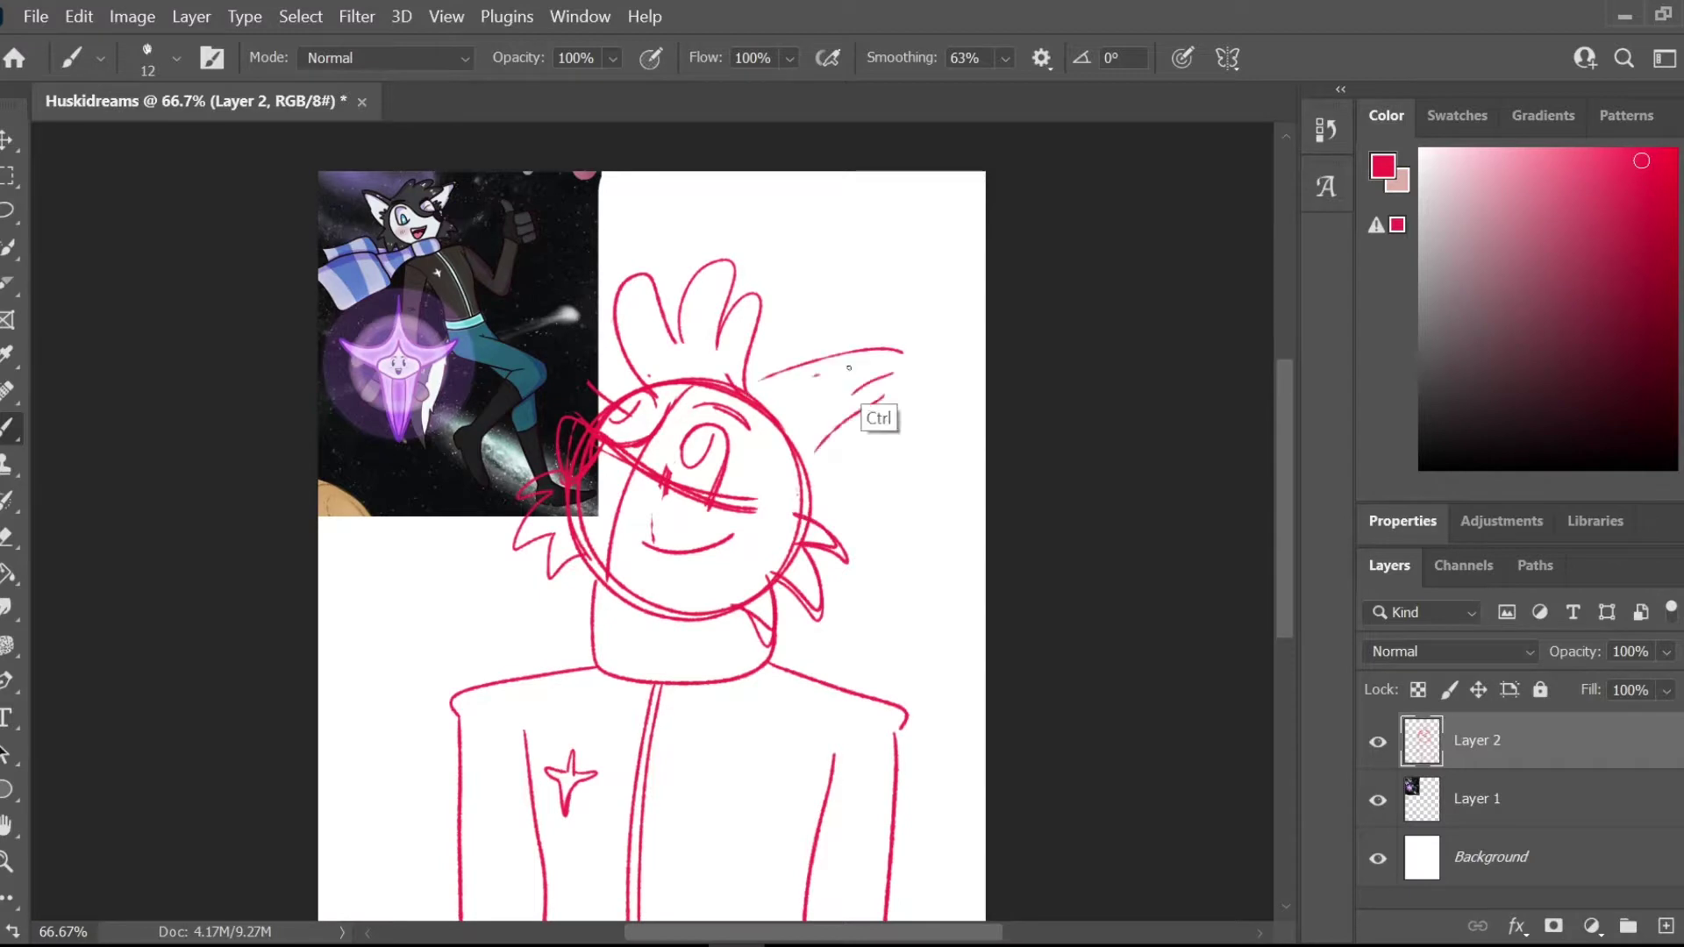
{"action": "left_click", "coordinate": [869, 405], "text": "ctrl"}
{"action": "left_click", "coordinate": [869, 406]}
{"action": "left_click", "coordinate": [936, 402]}
{"action": "left_click", "coordinate": [1477, 741]}
{"action": "mouse_move", "coordinate": [631, 278]}
{"action": "left_mouse_down"}
{"action": "mouse_move", "coordinate": [919, 401]}
{"action": "mouse_move", "coordinate": [677, 307]}
{"action": "left_mouse_up"}
{"action": "left_click_drag", "start_coordinate": [622, 282], "coordinate": [600, 384]}
Step: Sketch the long strand running from the neck behind the right shoulder to the canvas's lower edge
{"action": "key", "text": "ctrl+minus"}
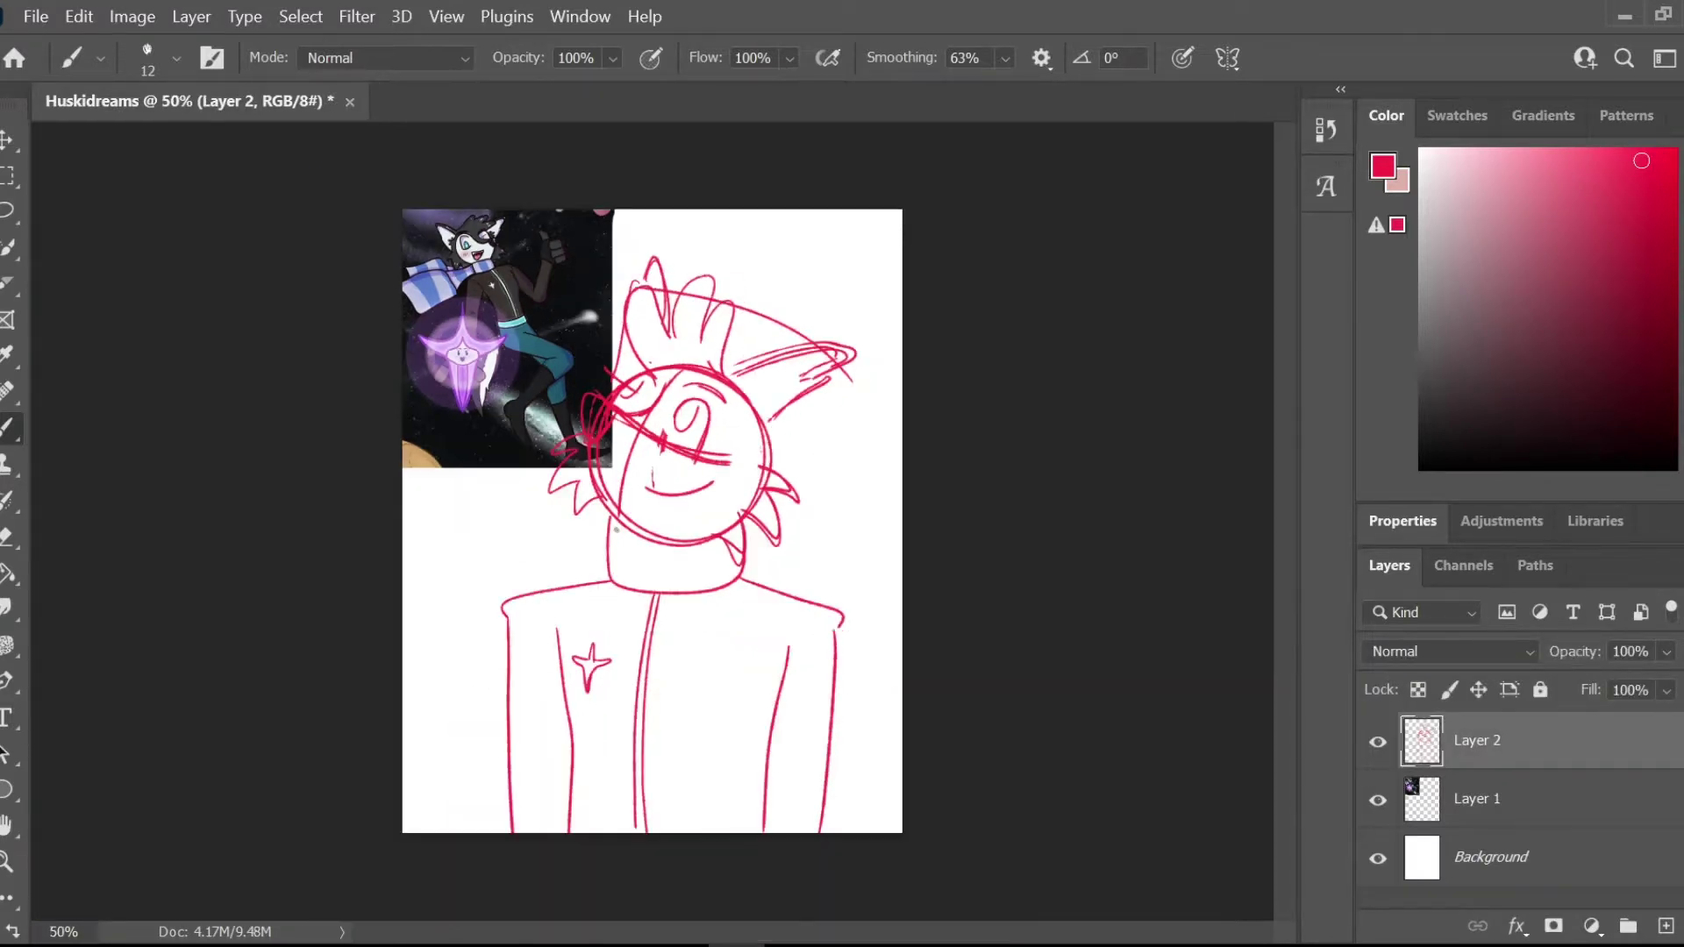
{"action": "left_click_drag", "start_coordinate": [745, 524], "coordinate": [779, 593]}
{"action": "left_click_drag", "start_coordinate": [838, 648], "coordinate": [896, 829]}
{"action": "key", "text": "ctrl+z"}
{"action": "left_click_drag", "start_coordinate": [776, 503], "coordinate": [887, 831]}
Step: Lasso the sketched head, enlarge it to about 105% and deselect it
{"action": "left_click", "coordinate": [7, 247]}
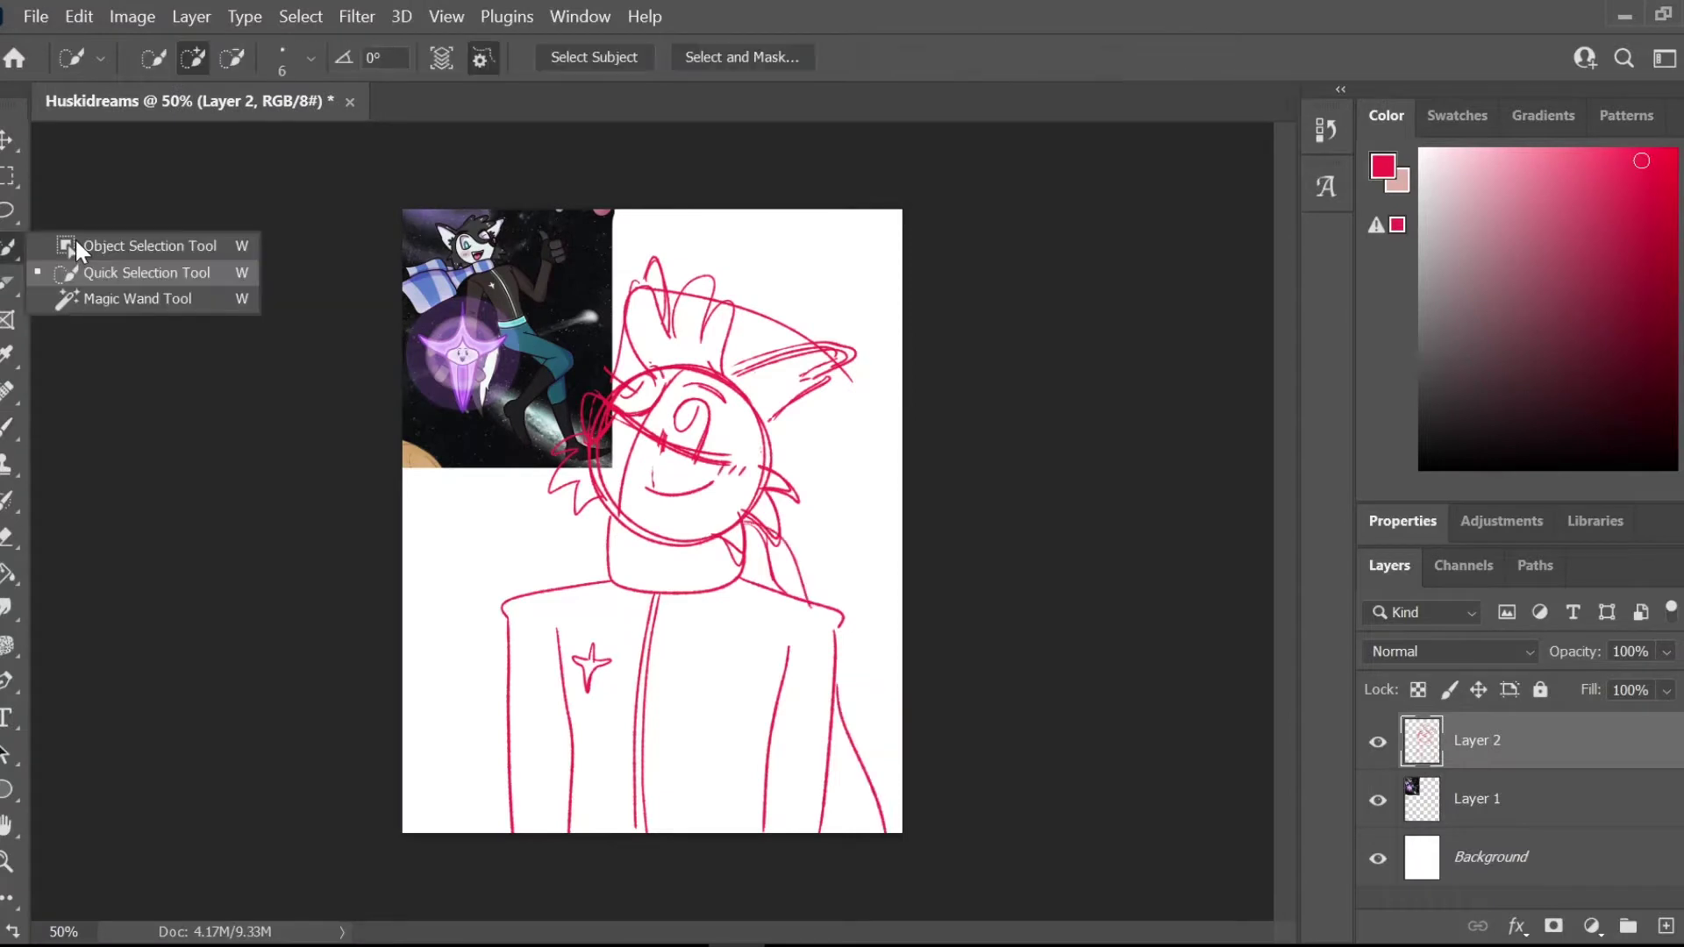
{"action": "left_click", "coordinate": [7, 210]}
{"action": "left_click_drag", "start_coordinate": [605, 523], "coordinate": [614, 530]}
{"action": "key", "text": "ctrl+t"}
{"action": "left_click_drag", "start_coordinate": [880, 240], "coordinate": [900, 223]}
{"action": "left_click_drag", "start_coordinate": [756, 319], "coordinate": [749, 329]}
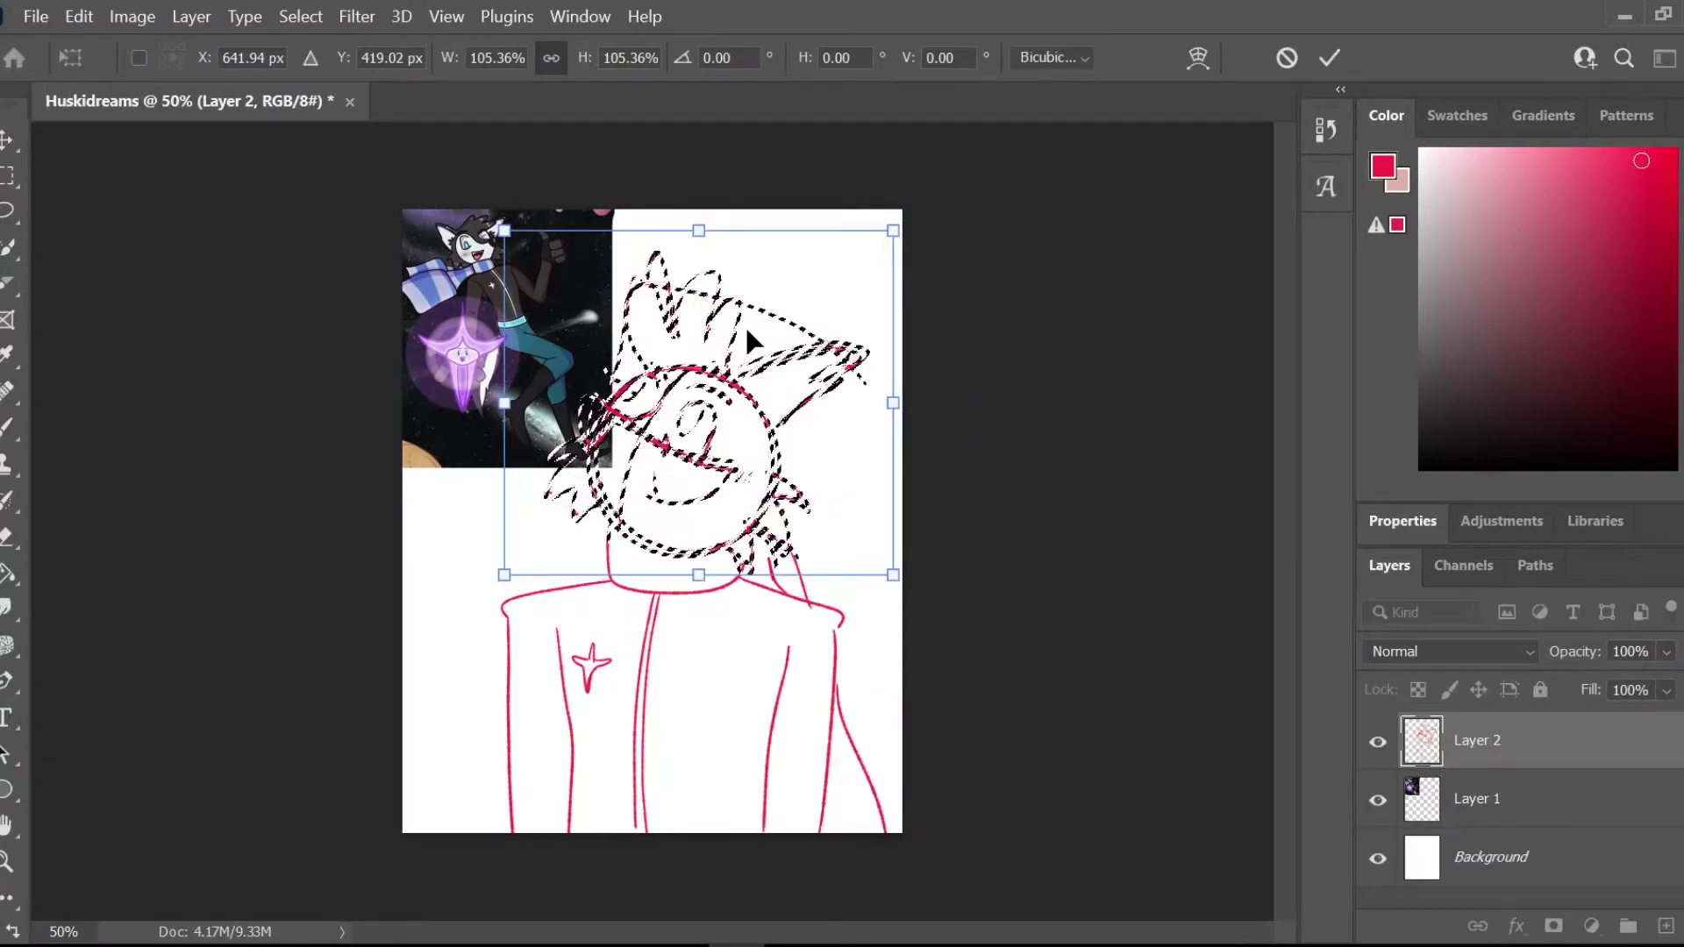
{"action": "key", "text": "Return"}
{"action": "key", "text": "ctrl+d"}
{"action": "key", "text": "b"}
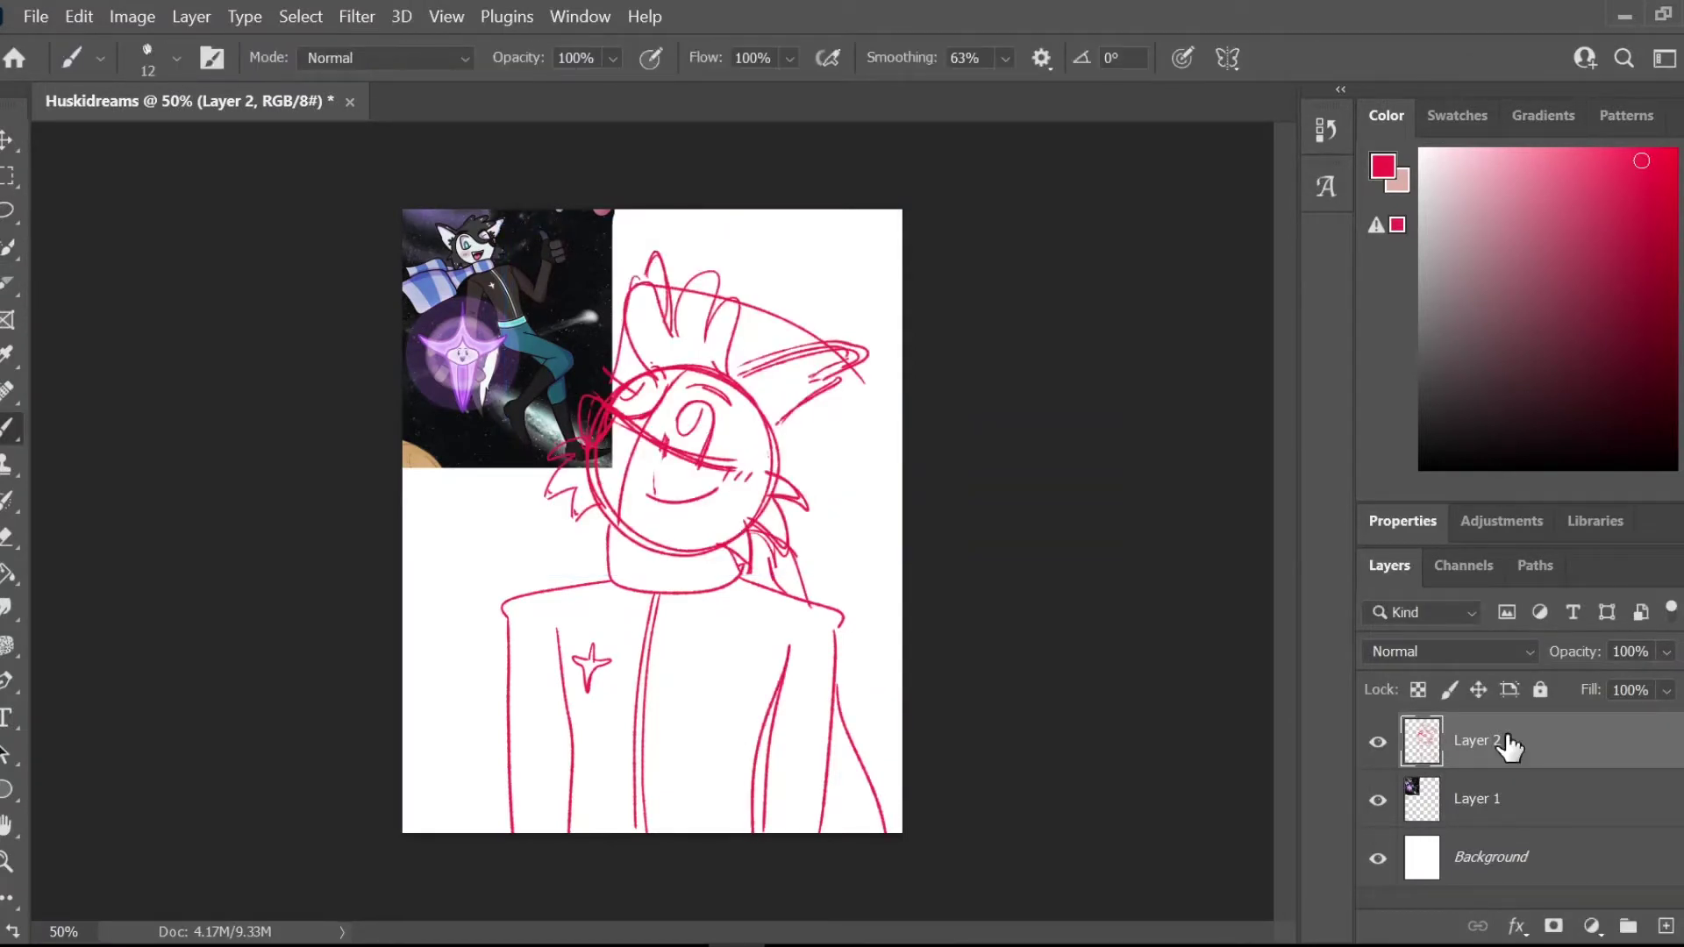
Step: Mirror the whole sketch and warp it to adjust the body's proportions
{"action": "key", "text": "ctrl+t"}
{"action": "right_click", "coordinate": [780, 628]}
{"action": "left_click", "coordinate": [787, 629]}
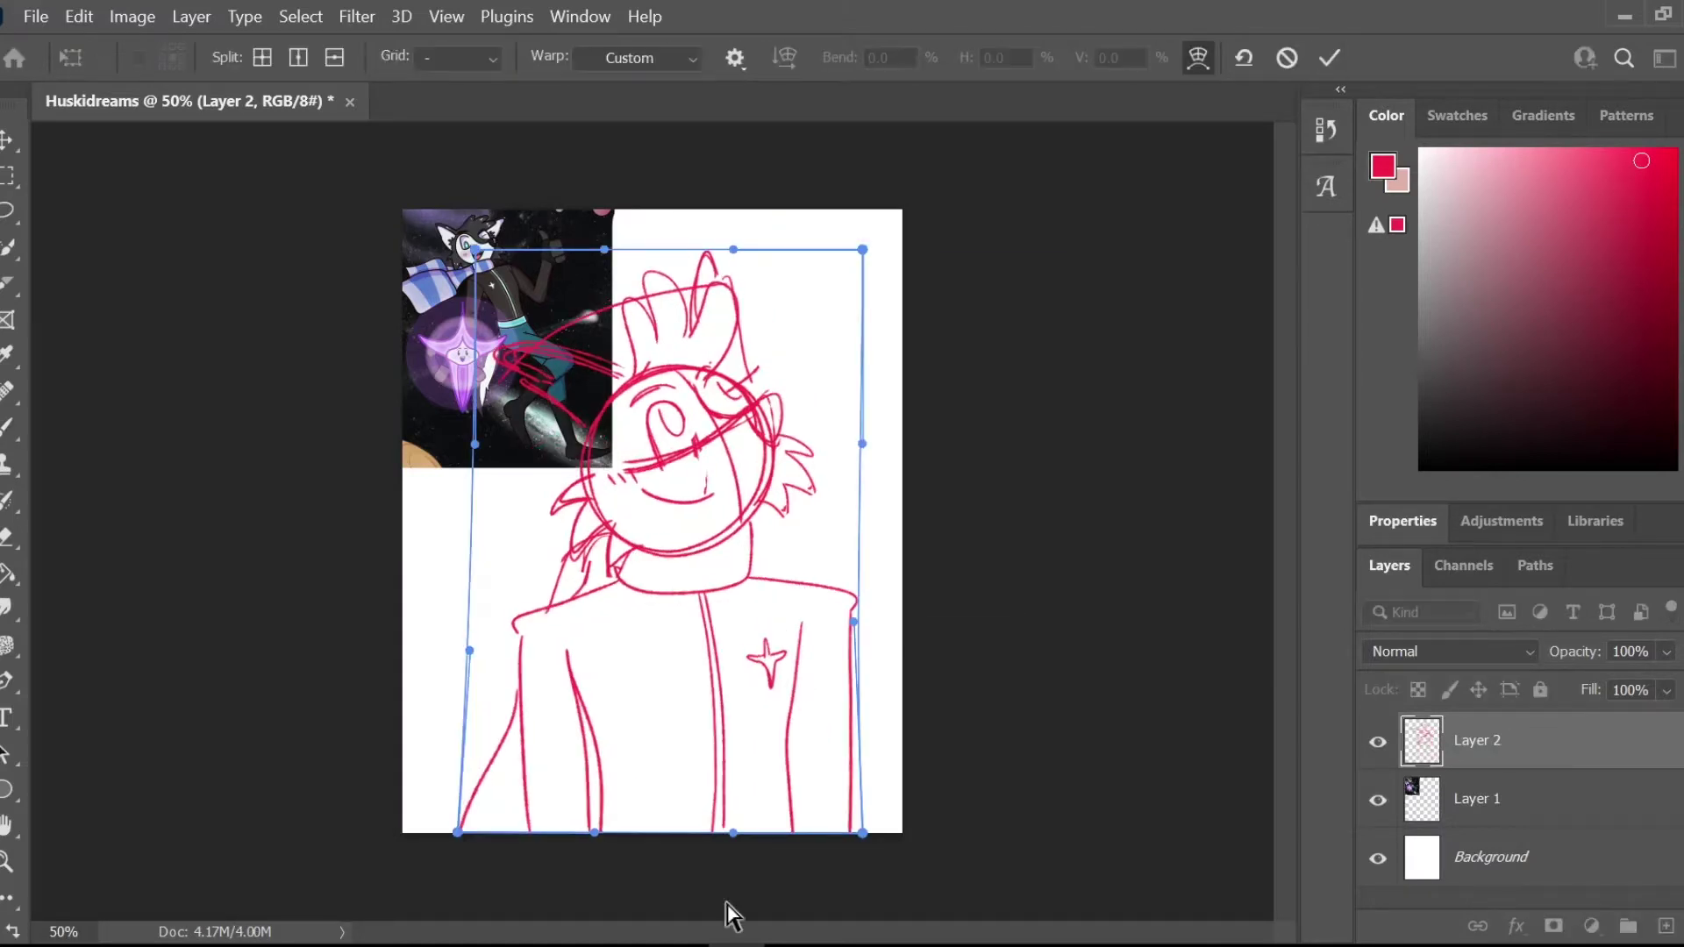
{"action": "key", "text": "Return"}
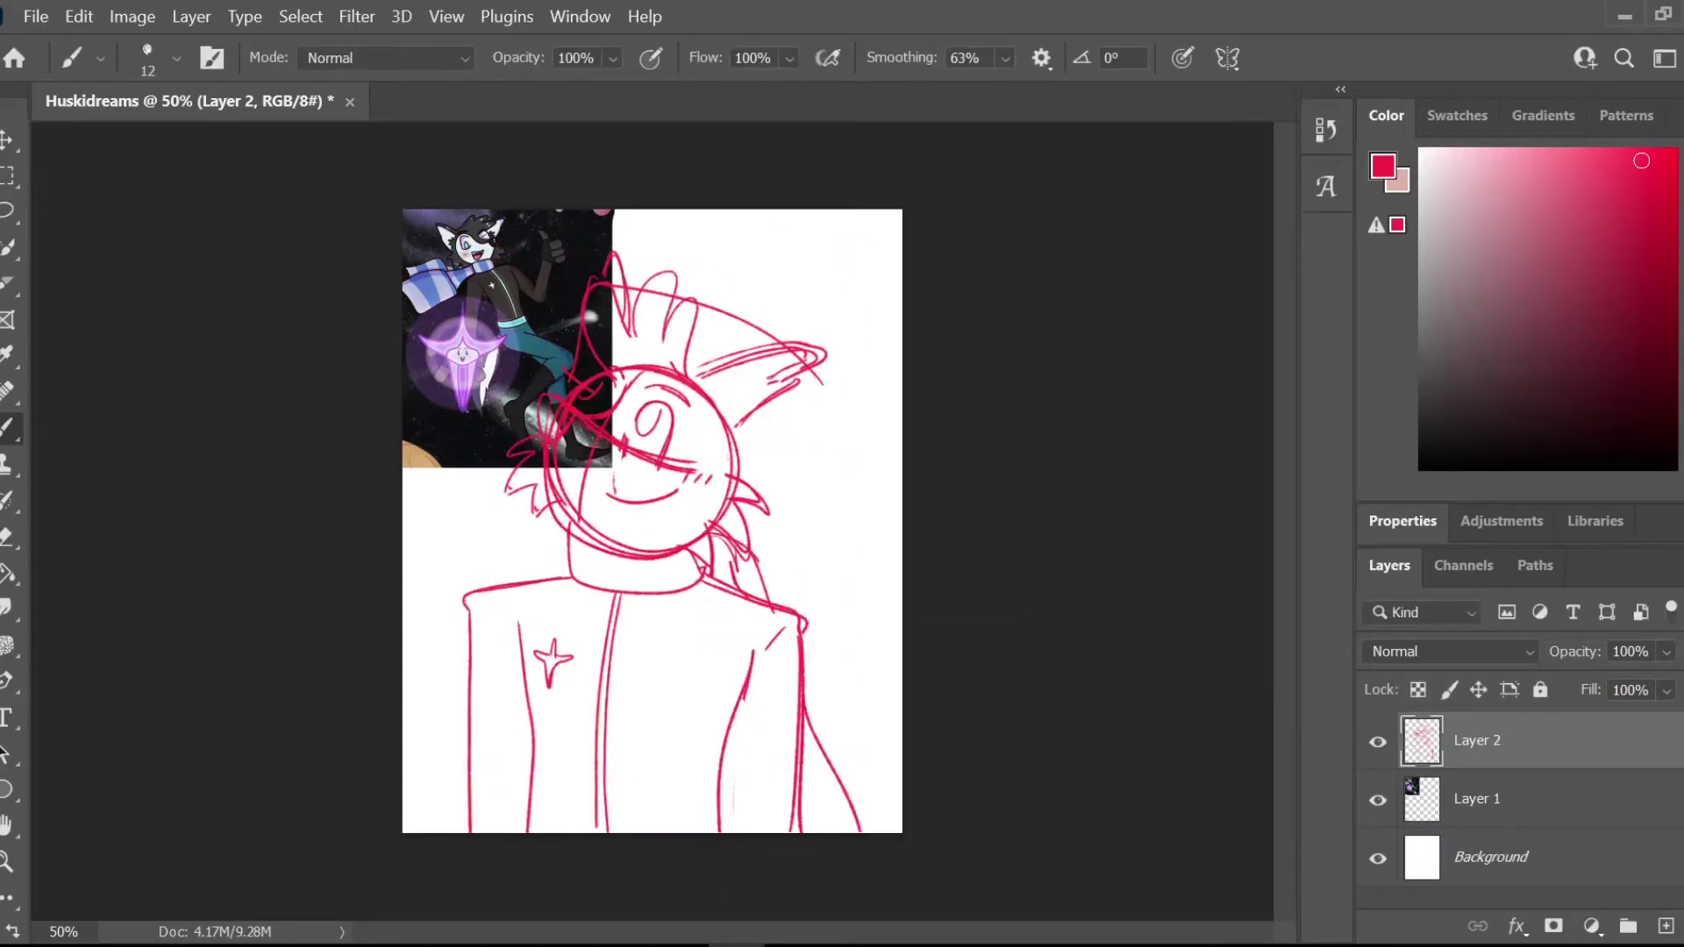
Step: Strengthen the right ear's edges and sketch a small fur tuft at its base
{"action": "left_click_drag", "start_coordinate": [690, 377], "coordinate": [785, 379]}
{"action": "left_click_drag", "start_coordinate": [805, 381], "coordinate": [737, 439]}
{"action": "left_click_drag", "start_coordinate": [703, 400], "coordinate": [735, 415]}
Step: Add a new layer above the sketch and sample the dark outline colour from the reference picture
{"action": "left_click", "coordinate": [1666, 926]}
{"action": "scroll", "coordinate": [614, 319], "scroll_direction": "up", "scroll_amount": 2}
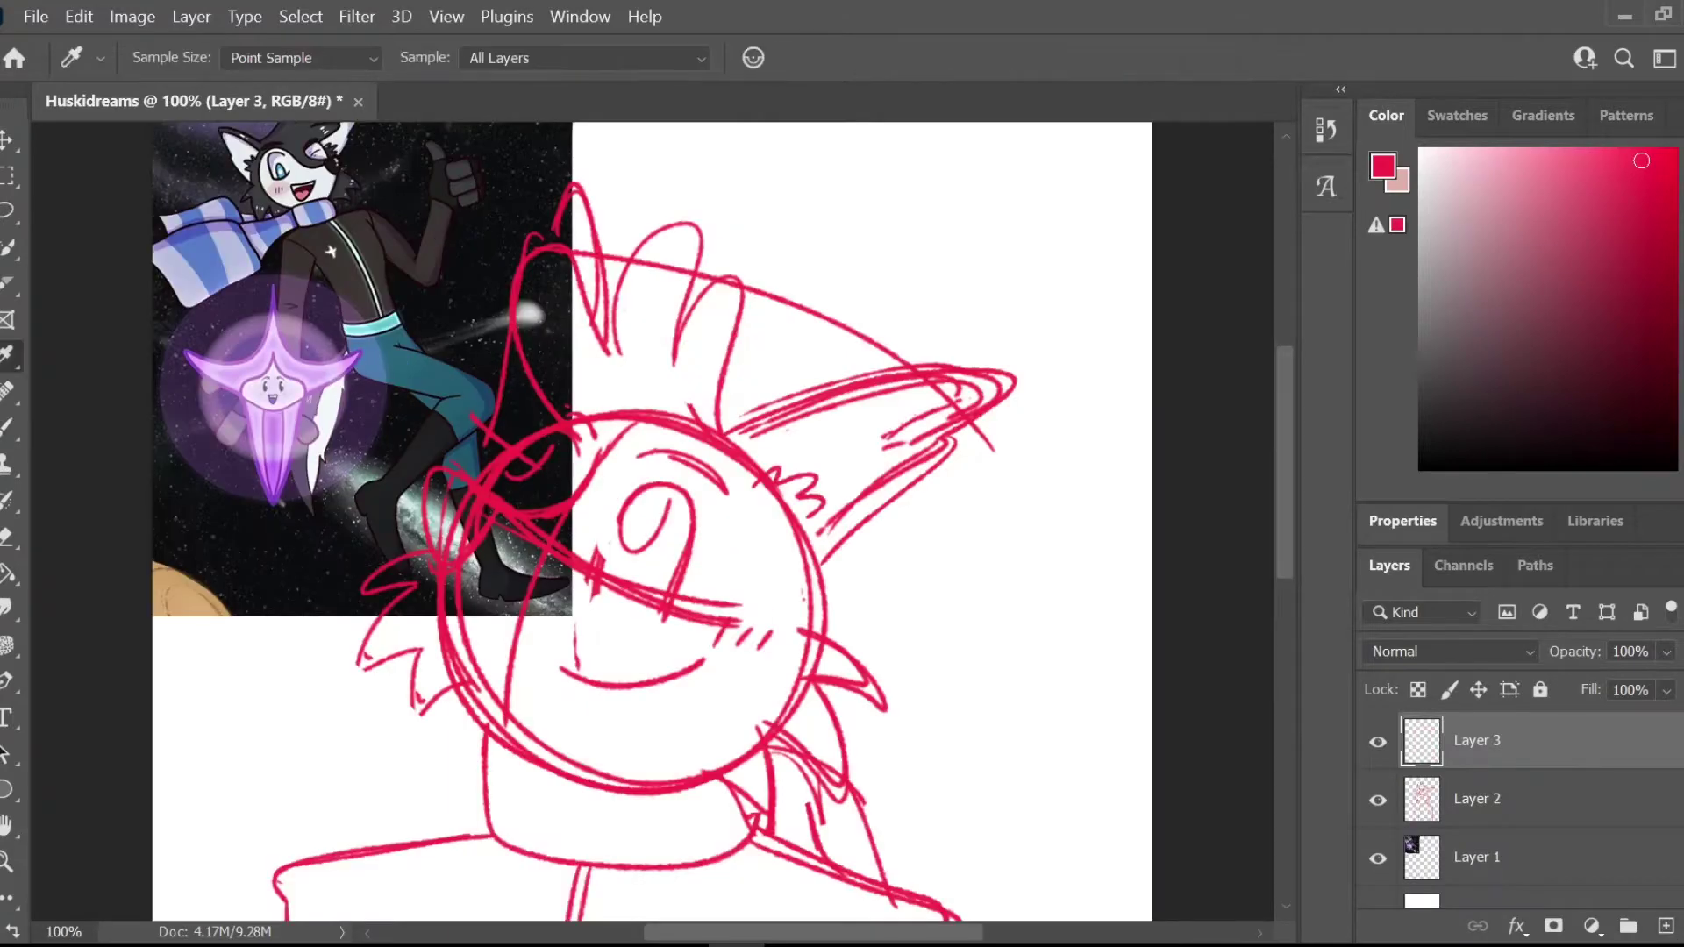
{"action": "left_click", "coordinate": [288, 306], "text": "alt"}
{"action": "key", "text": "ctrl+plus"}
Step: Choose the Hard Round Pressure Size brush for inking
{"action": "key", "text": "b"}
{"action": "key", "text": "ctrl+minus"}
{"action": "key", "text": "ctrl+minus"}
{"action": "left_click", "coordinate": [177, 58]}
{"action": "left_click", "coordinate": [247, 800]}
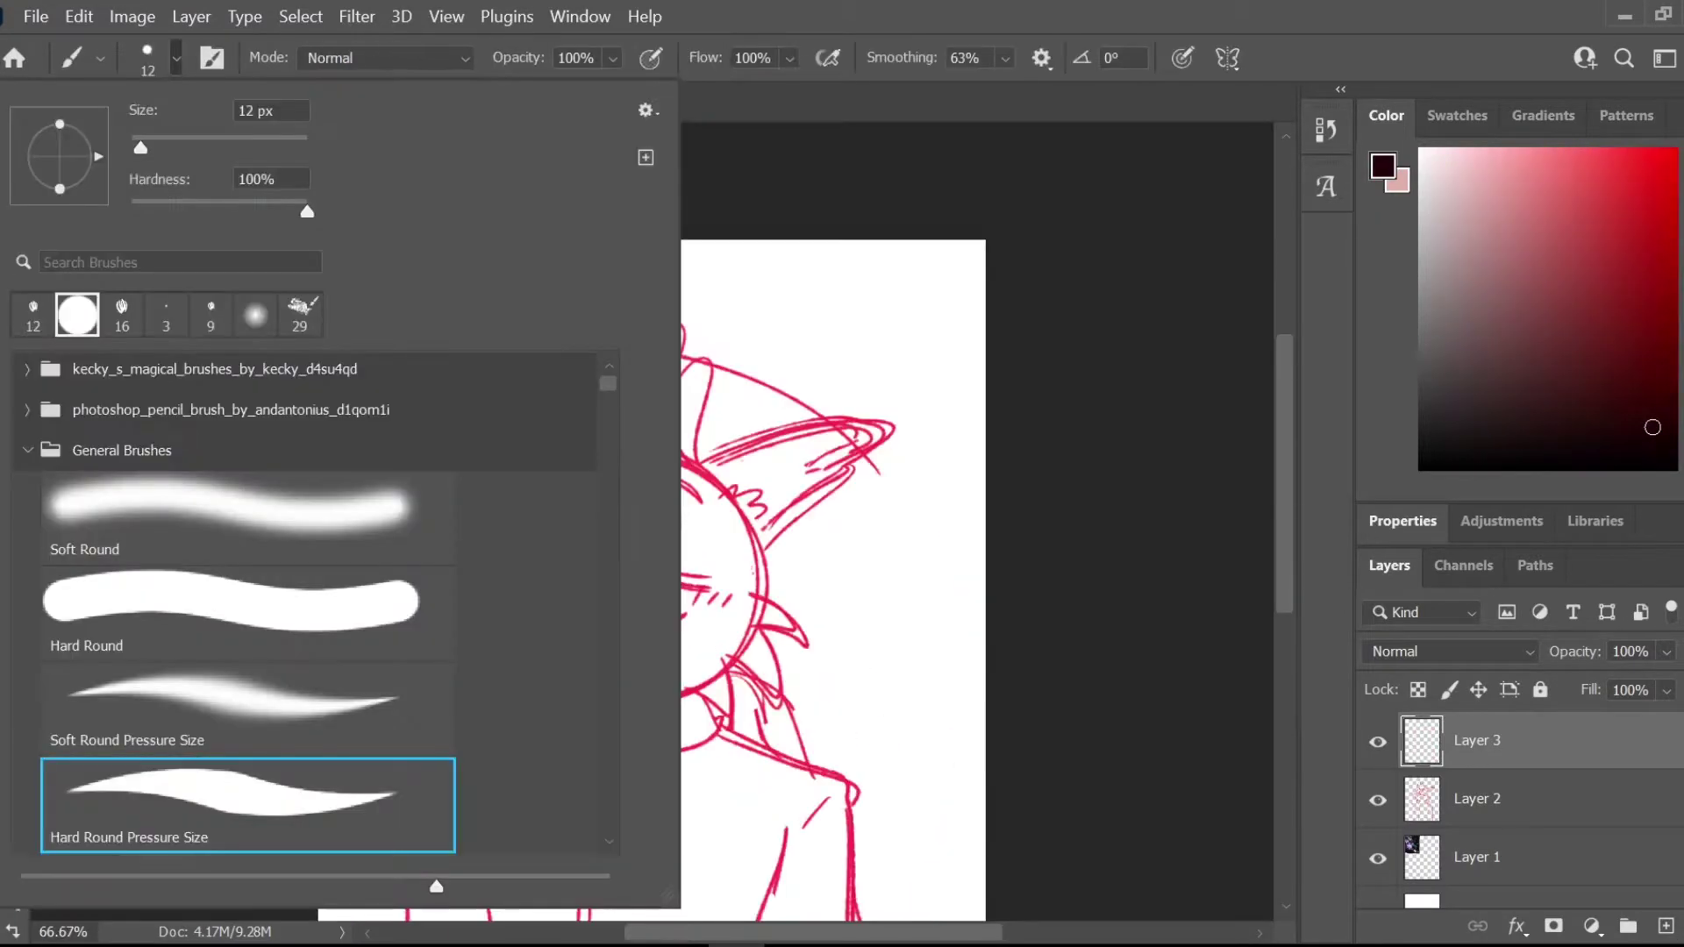
{"action": "key", "text": "Return"}
{"action": "key", "text": "ctrl+plus"}
{"action": "key", "text": "ctrl+plus"}
{"action": "scroll", "coordinate": [653, 368], "scroll_direction": "left", "scroll_amount": 2}
{"action": "mouse_move", "coordinate": [658, 333]}
{"action": "left_mouse_down"}
{"action": "mouse_move", "coordinate": [575, 369]}
{"action": "mouse_move", "coordinate": [481, 456]}
{"action": "left_mouse_up"}
{"action": "left_click_drag", "start_coordinate": [491, 456], "coordinate": [402, 603]}
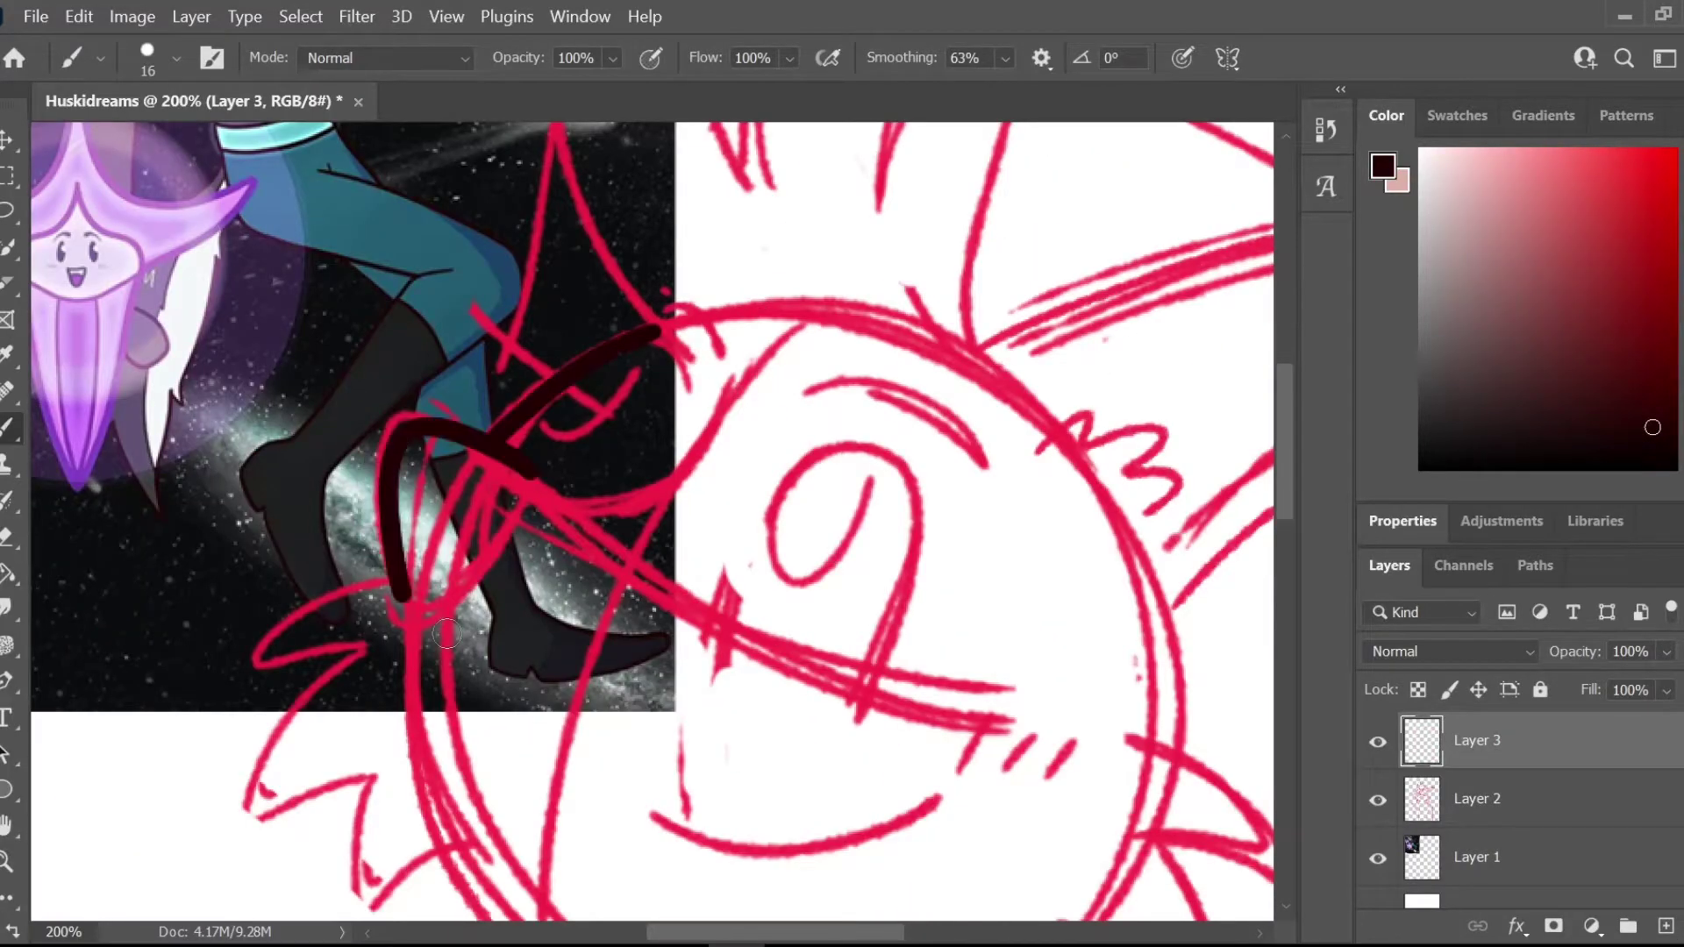
{"action": "key", "text": "ctrl+z"}
{"action": "key", "text": "ctrl+z"}
Step: Set the brush size to 12 px and ink the rounded triangle at the face's left edge and the jaw line
{"action": "left_click", "coordinate": [176, 58]}
{"action": "type", "text": "12"}
{"action": "key", "text": "Return"}
{"action": "mouse_move", "coordinate": [542, 482]}
{"action": "left_mouse_down"}
{"action": "mouse_move", "coordinate": [489, 580]}
{"action": "mouse_move", "coordinate": [544, 491]}
{"action": "left_mouse_up"}
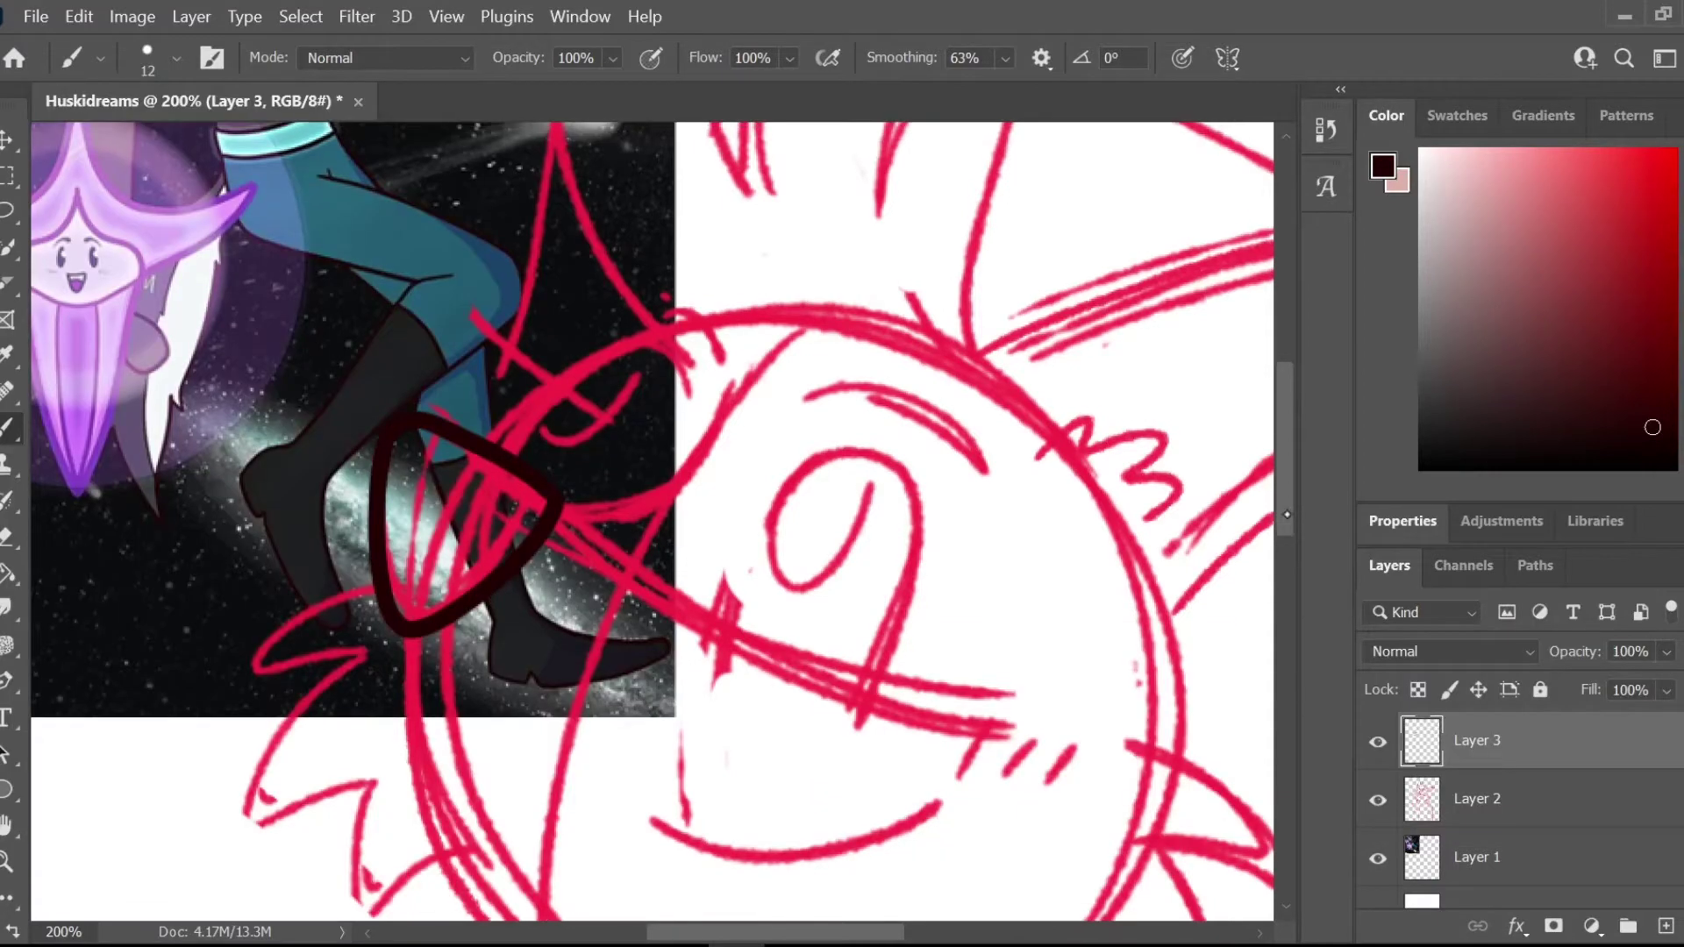
{"action": "scroll", "coordinate": [653, 521], "scroll_direction": "down", "scroll_amount": 2}
{"action": "left_click_drag", "start_coordinate": [390, 474], "coordinate": [714, 903]}
Step: Ink the curve beneath the left eye and the upright hair tufts on Layer 3
{"action": "key", "text": "ctrl+minus"}
{"action": "key", "text": "ctrl+plus"}
{"action": "key", "text": "ctrl+plus"}
{"action": "scroll", "coordinate": [653, 522], "scroll_direction": "up", "scroll_amount": 4}
{"action": "left_click_drag", "start_coordinate": [518, 659], "coordinate": [772, 514]}
{"action": "scroll", "coordinate": [704, 468], "scroll_direction": "up", "scroll_amount": 5}
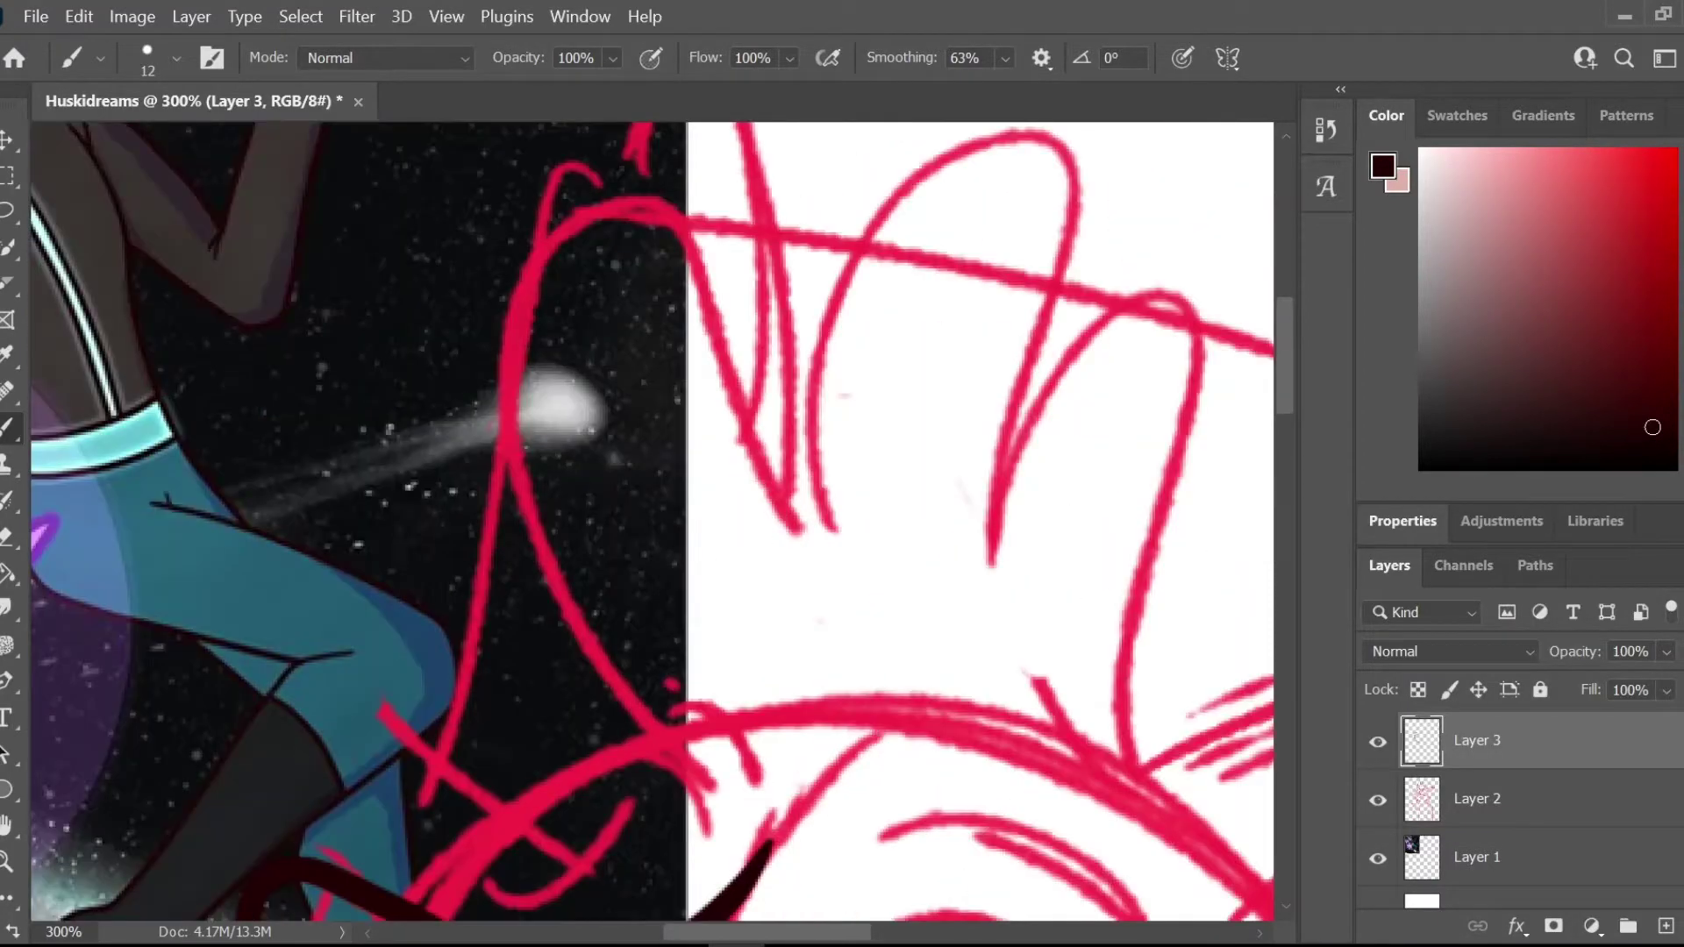
{"action": "key", "text": "ctrl+minus"}
{"action": "key", "text": "ctrl+minus"}
{"action": "left_click_drag", "start_coordinate": [603, 405], "coordinate": [737, 507]}
Step: Ink the eyes, the eyebrows and the small fur tuft at the right ear's base
{"action": "mouse_move", "coordinate": [620, 568]}
{"action": "left_mouse_down"}
{"action": "mouse_move", "coordinate": [669, 532]}
{"action": "mouse_move", "coordinate": [589, 612]}
{"action": "left_mouse_up"}
{"action": "key", "text": "ctrl+plus"}
{"action": "left_click_drag", "start_coordinate": [856, 559], "coordinate": [965, 624]}
{"action": "mouse_move", "coordinate": [818, 590]}
{"action": "left_mouse_down"}
{"action": "mouse_move", "coordinate": [655, 474]}
{"action": "mouse_move", "coordinate": [803, 570]}
{"action": "left_mouse_up"}
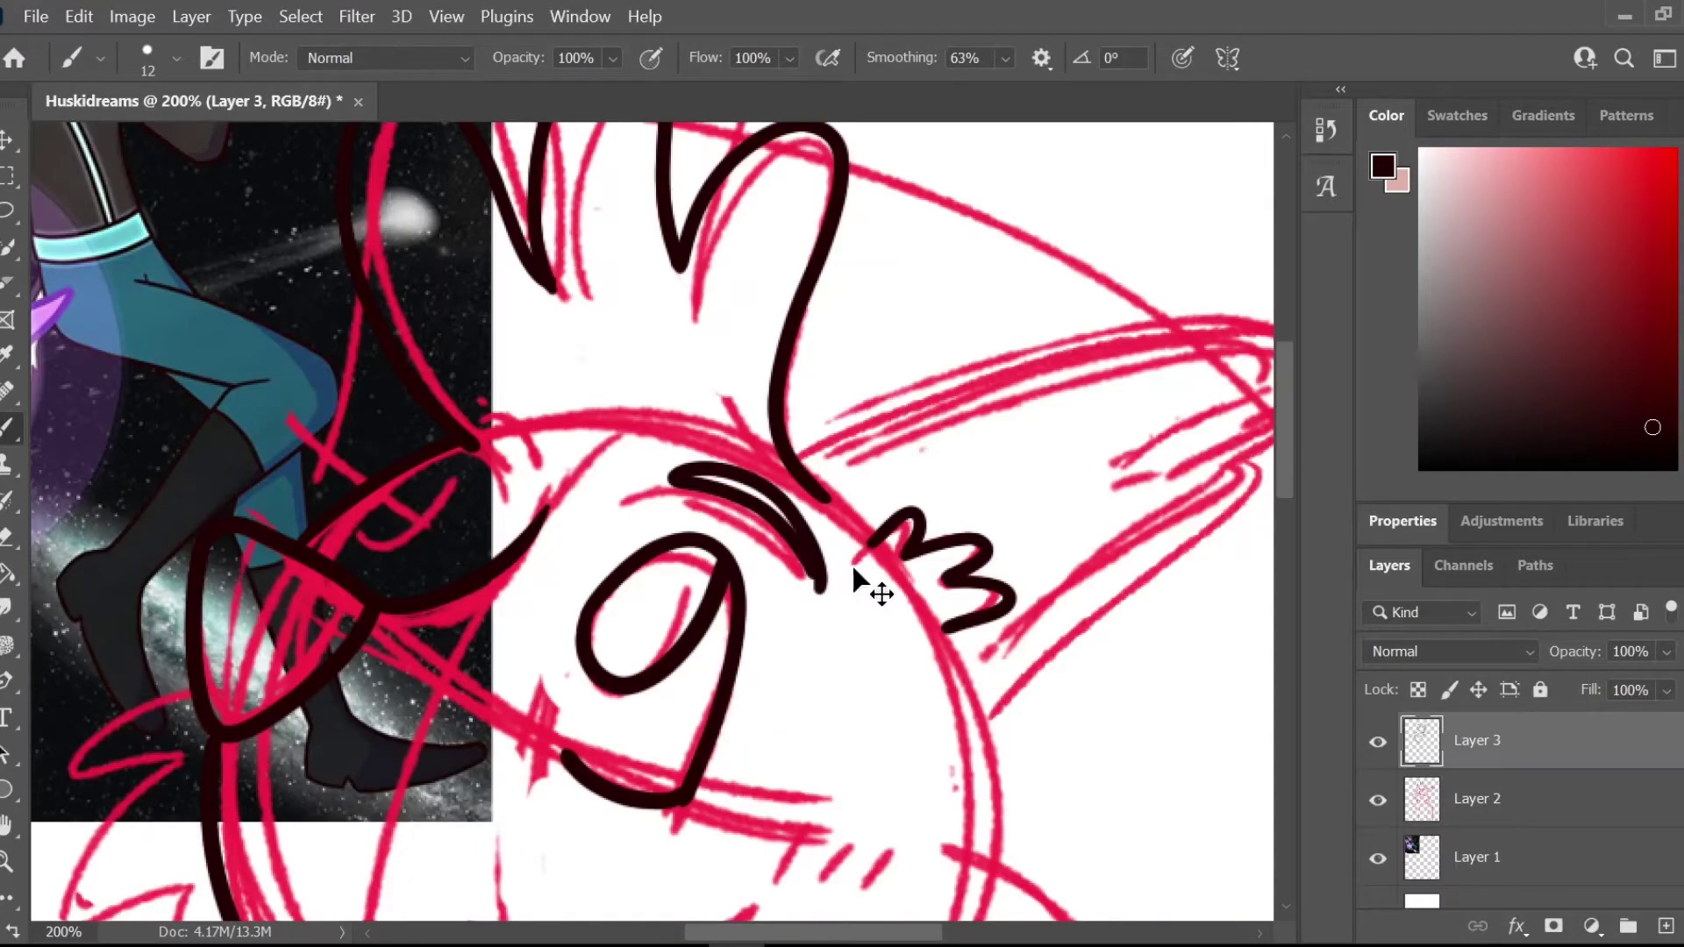
{"action": "scroll", "coordinate": [851, 561], "scroll_direction": "left", "scroll_amount": 3}
{"action": "left_click_drag", "start_coordinate": [614, 436], "coordinate": [709, 464]}
Step: Ink the smile and the three short blush marks on the cheek
{"action": "key", "text": "ctrl+minus"}
{"action": "left_click_drag", "start_coordinate": [611, 735], "coordinate": [756, 721]}
{"action": "left_click_drag", "start_coordinate": [785, 660], "coordinate": [773, 682]}
{"action": "left_click_drag", "start_coordinate": [803, 662], "coordinate": [788, 690]}
{"action": "left_click_drag", "start_coordinate": [825, 672], "coordinate": [809, 697]}
Step: Ink the pointed fur tufts along the right cheek, redoing the lower tufts
{"action": "left_click_drag", "start_coordinate": [868, 577], "coordinate": [879, 680]}
{"action": "left_click_drag", "start_coordinate": [879, 682], "coordinate": [820, 782]}
{"action": "key", "text": "ctrl+z"}
{"action": "left_click_drag", "start_coordinate": [879, 681], "coordinate": [778, 829]}
Step: Ink the right ear's outline with its inner edge, and the left ear behind the hair
{"action": "left_click_drag", "start_coordinate": [792, 491], "coordinate": [1018, 487]}
{"action": "left_click_drag", "start_coordinate": [1018, 488], "coordinate": [886, 623]}
{"action": "scroll", "coordinate": [719, 536], "scroll_direction": "up", "scroll_amount": 1}
{"action": "left_click_drag", "start_coordinate": [804, 508], "coordinate": [1047, 468]}
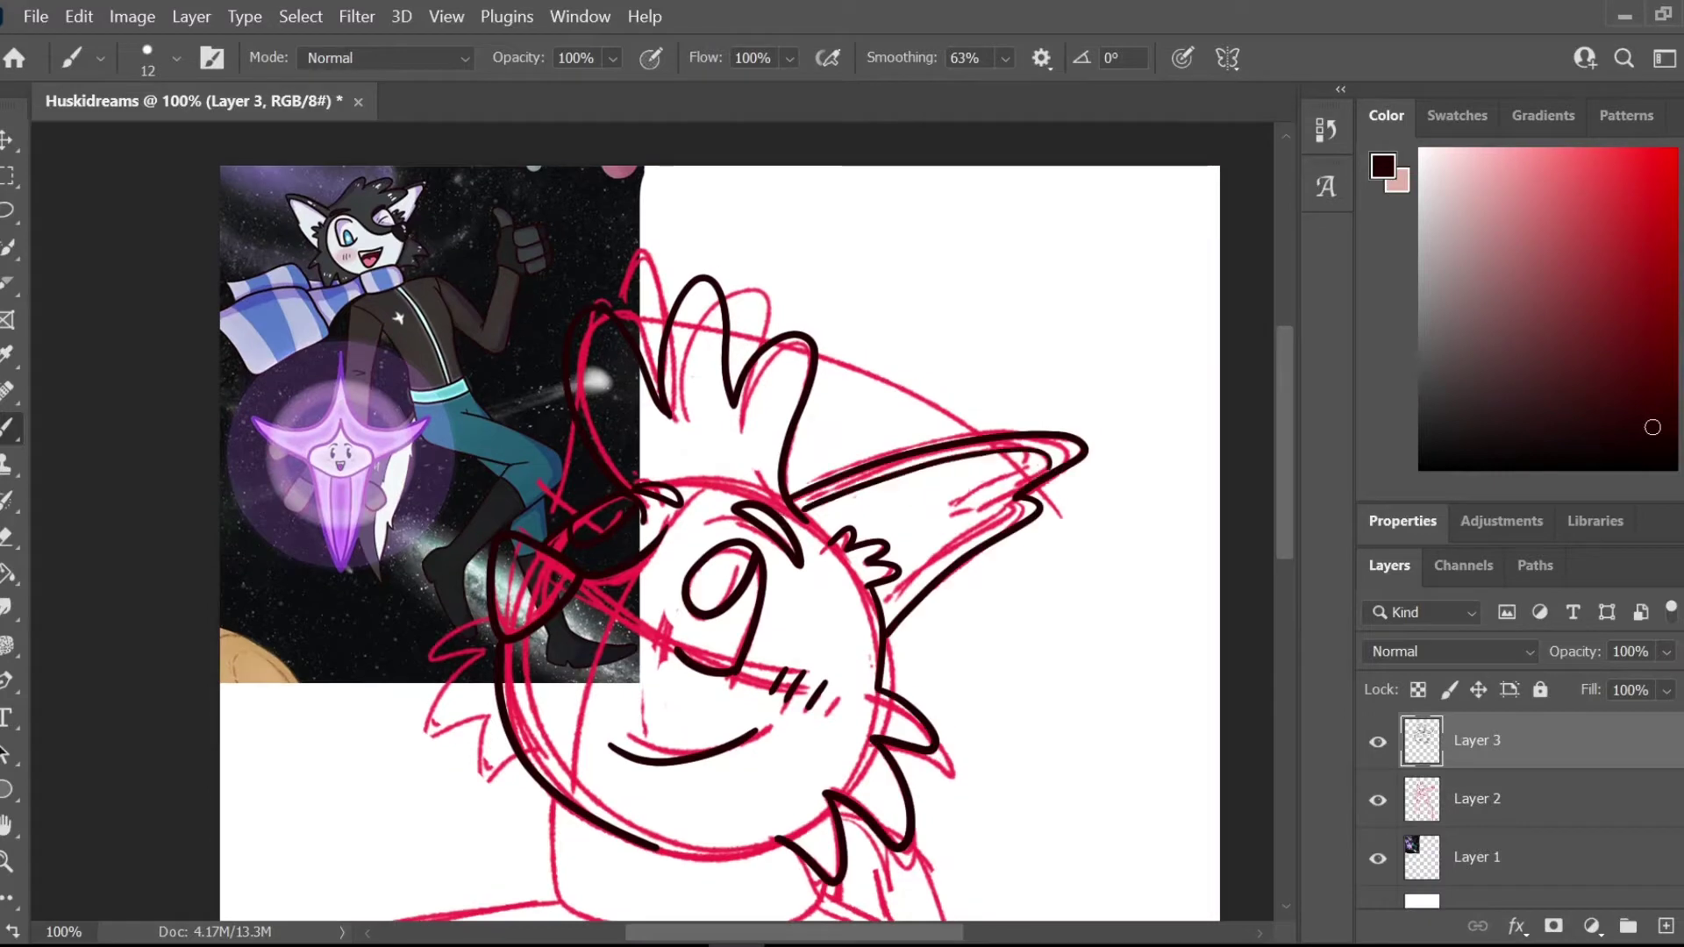
{"action": "left_click_drag", "start_coordinate": [639, 276], "coordinate": [654, 383]}
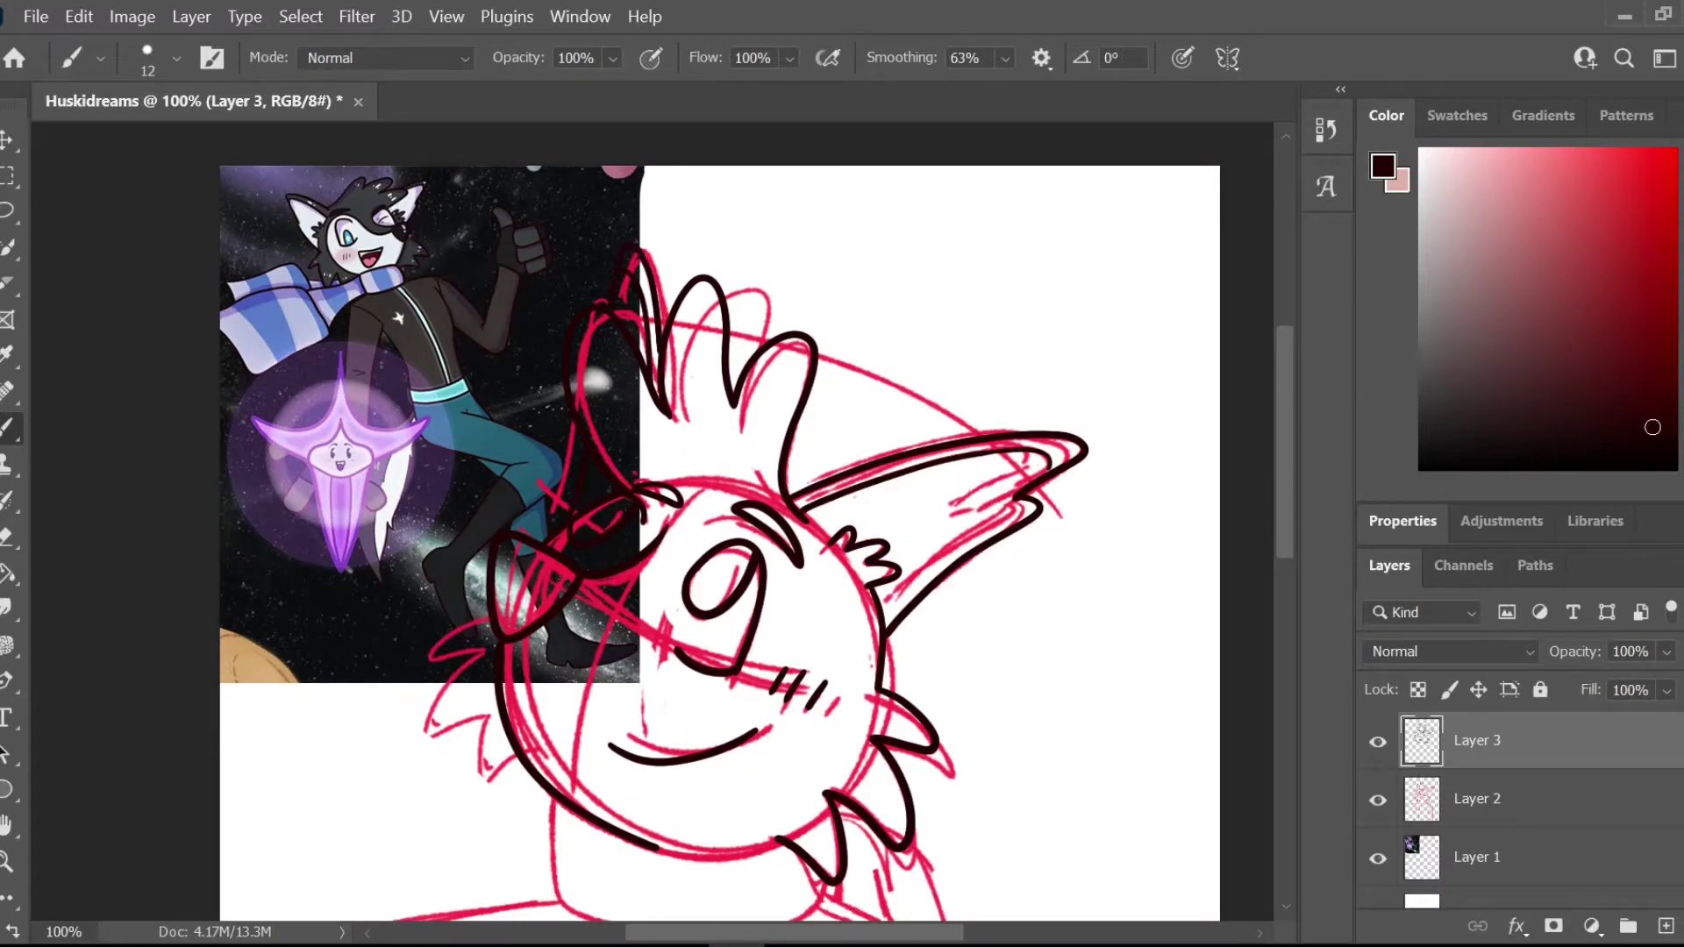
Step: Ink the left cheek's fur tufts and the high collar around the neck
{"action": "key", "text": "ctrl+plus"}
{"action": "scroll", "coordinate": [653, 522], "scroll_direction": "down", "scroll_amount": 5}
{"action": "left_click_drag", "start_coordinate": [329, 279], "coordinate": [388, 564]}
{"action": "left_click_drag", "start_coordinate": [665, 741], "coordinate": [913, 728]}
{"action": "mouse_move", "coordinate": [451, 636]}
{"action": "left_mouse_down"}
{"action": "mouse_move", "coordinate": [848, 907]}
{"action": "mouse_move", "coordinate": [991, 824]}
{"action": "left_mouse_up"}
{"action": "key", "text": "ctrl+minus"}
{"action": "key", "text": "ctrl+minus"}
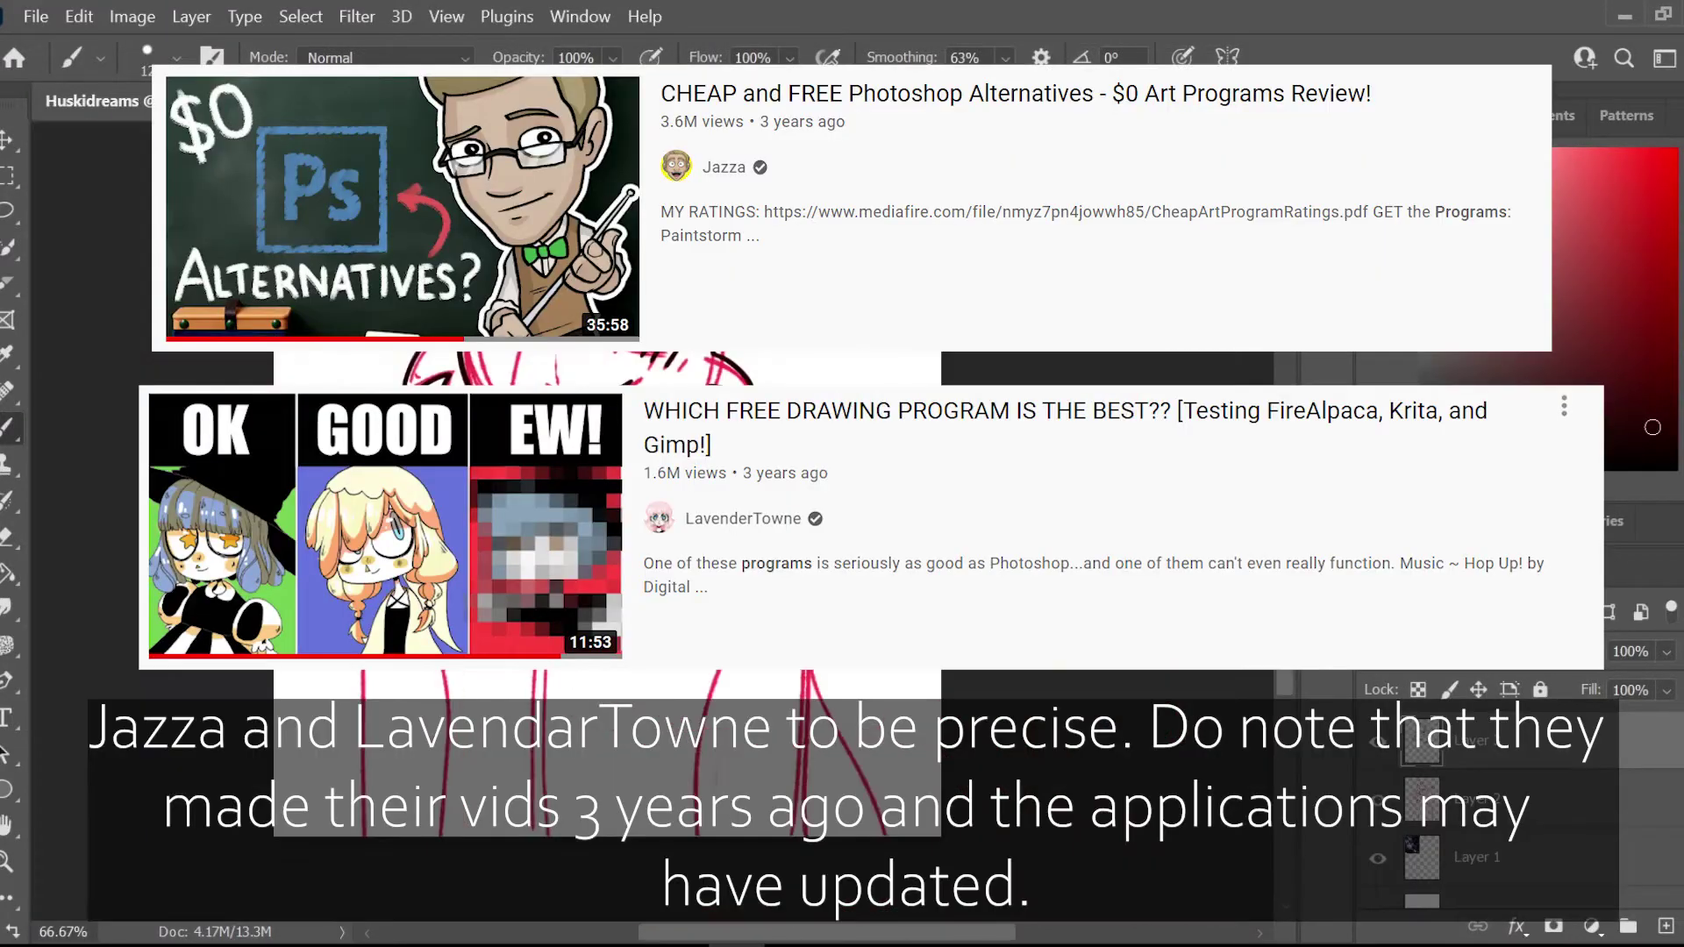
Step: Ink the jacket's arms, torso, zip and chest star, and the long strand behind the shoulder
{"action": "left_click_drag", "start_coordinate": [358, 670], "coordinate": [367, 836]}
{"action": "left_click_drag", "start_coordinate": [803, 670], "coordinate": [799, 836]}
{"action": "key", "text": "ctrl+plus"}
{"action": "key", "text": "ctrl+plus"}
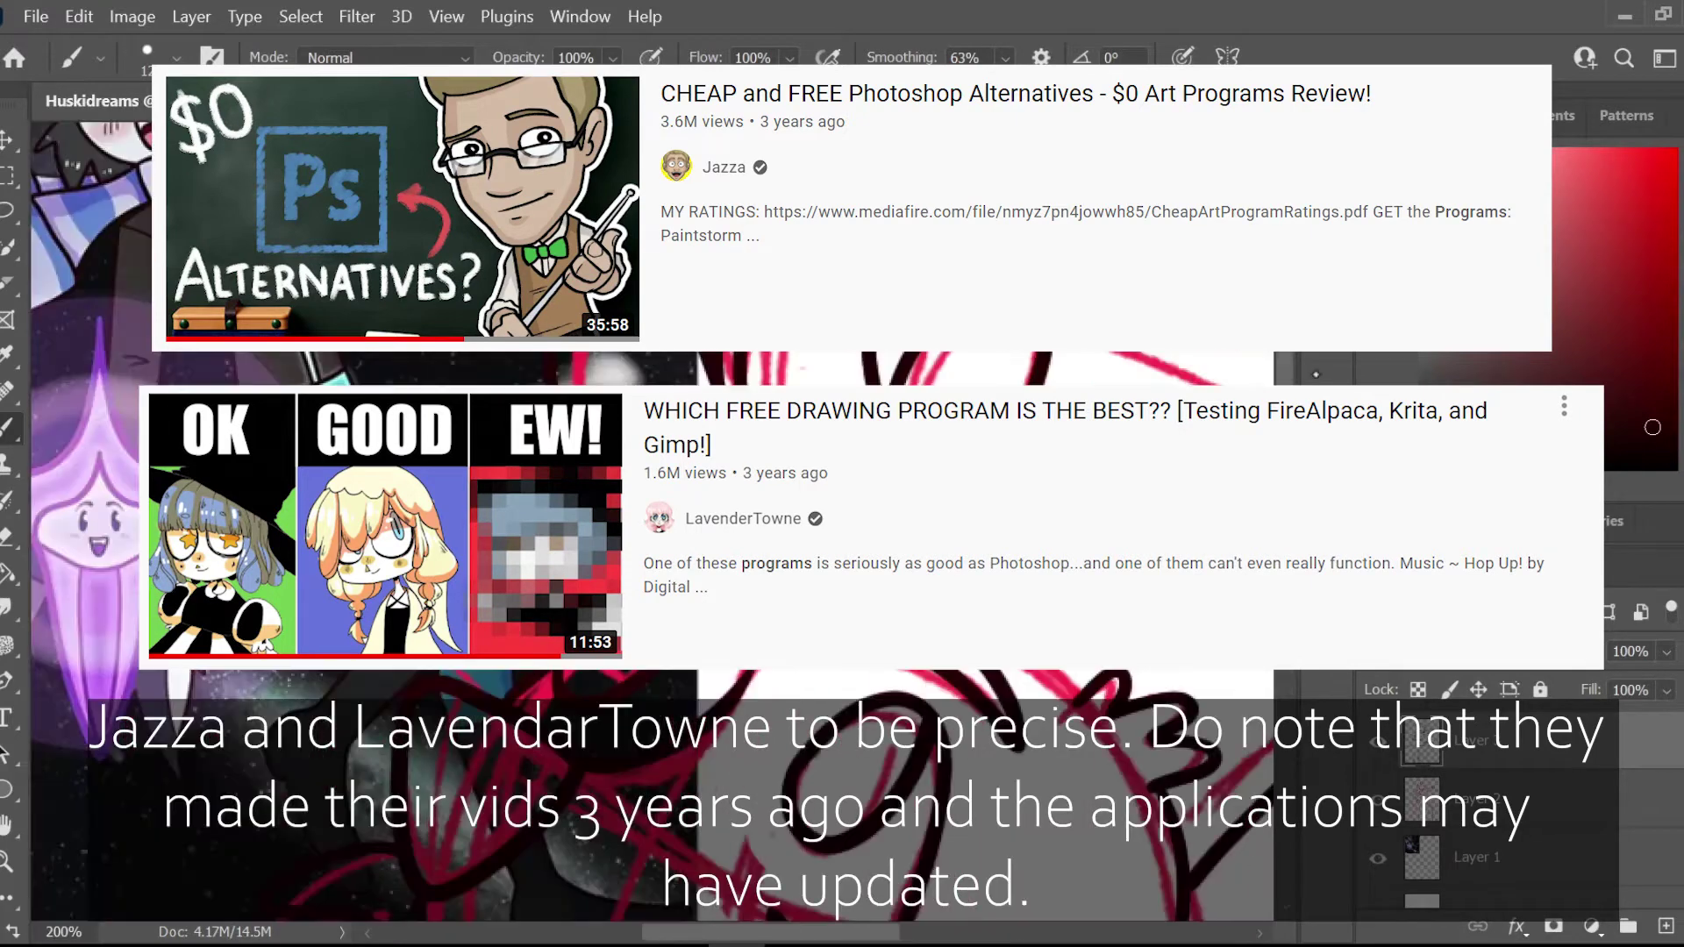
{"action": "left_click_drag", "start_coordinate": [325, 670], "coordinate": [364, 919]}
{"action": "left_click_drag", "start_coordinate": [649, 671], "coordinate": [629, 919]}
{"action": "left_click_drag", "start_coordinate": [1228, 737], "coordinate": [1154, 919]}
{"action": "key", "text": "ctrl+minus"}
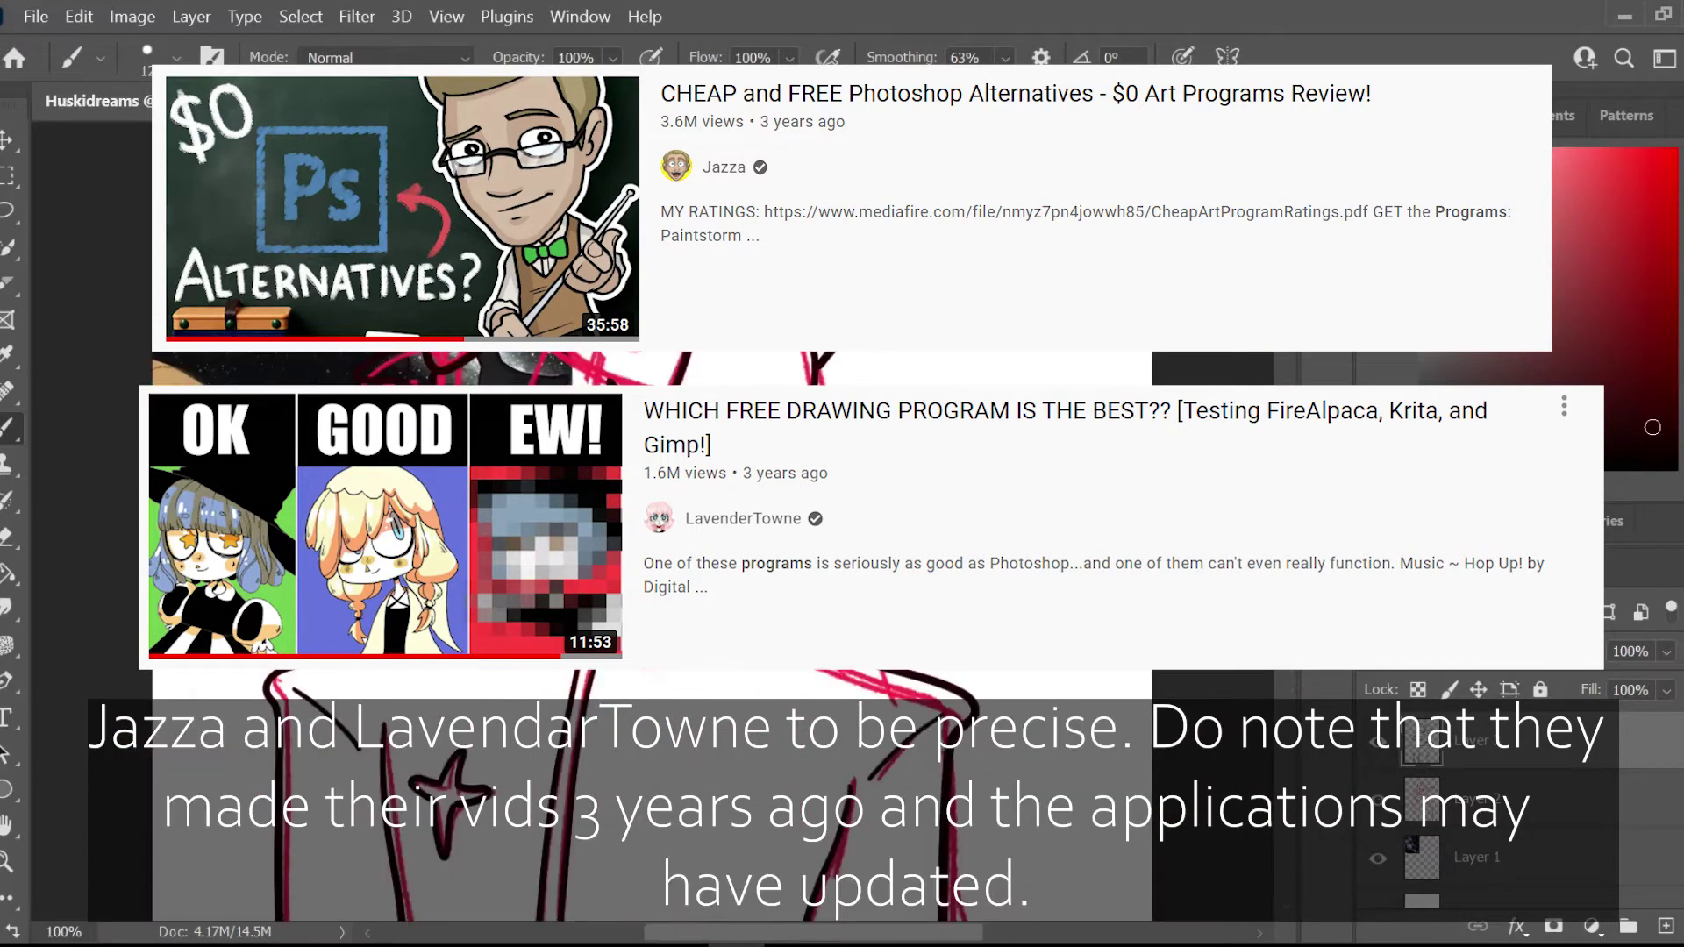
{"action": "key", "text": "ctrl+minus"}
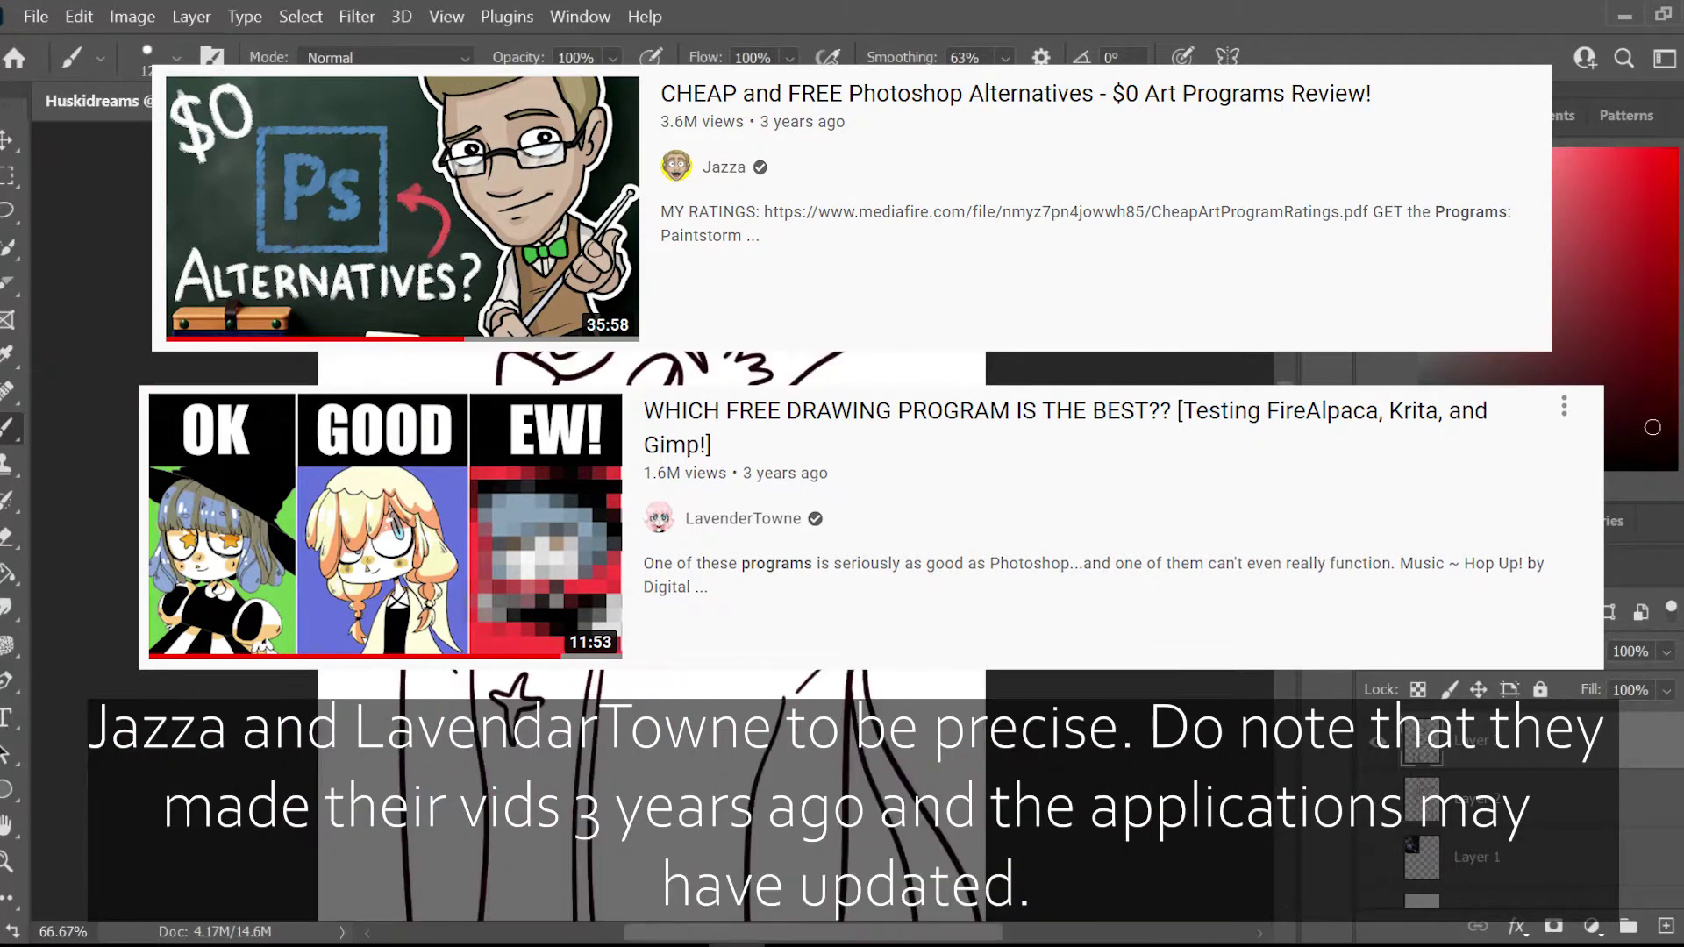
{"action": "key", "text": "ctrl+plus"}
{"action": "key", "text": "ctrl+plus"}
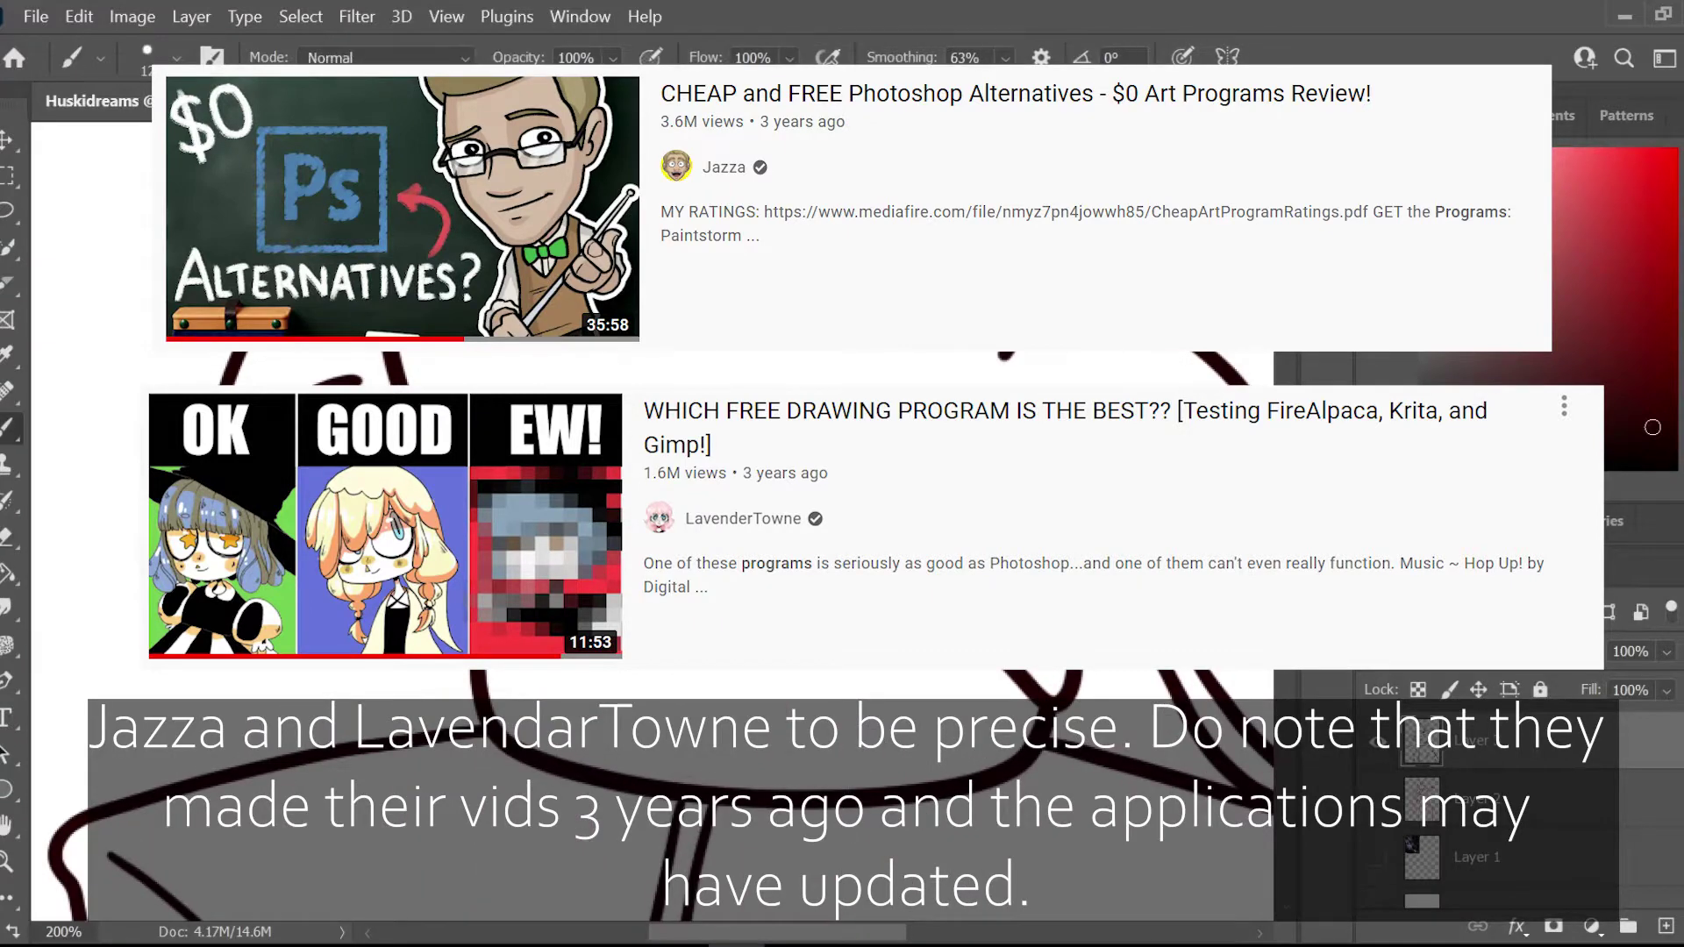
{"action": "key", "text": "r"}
{"action": "key", "text": "Escape"}
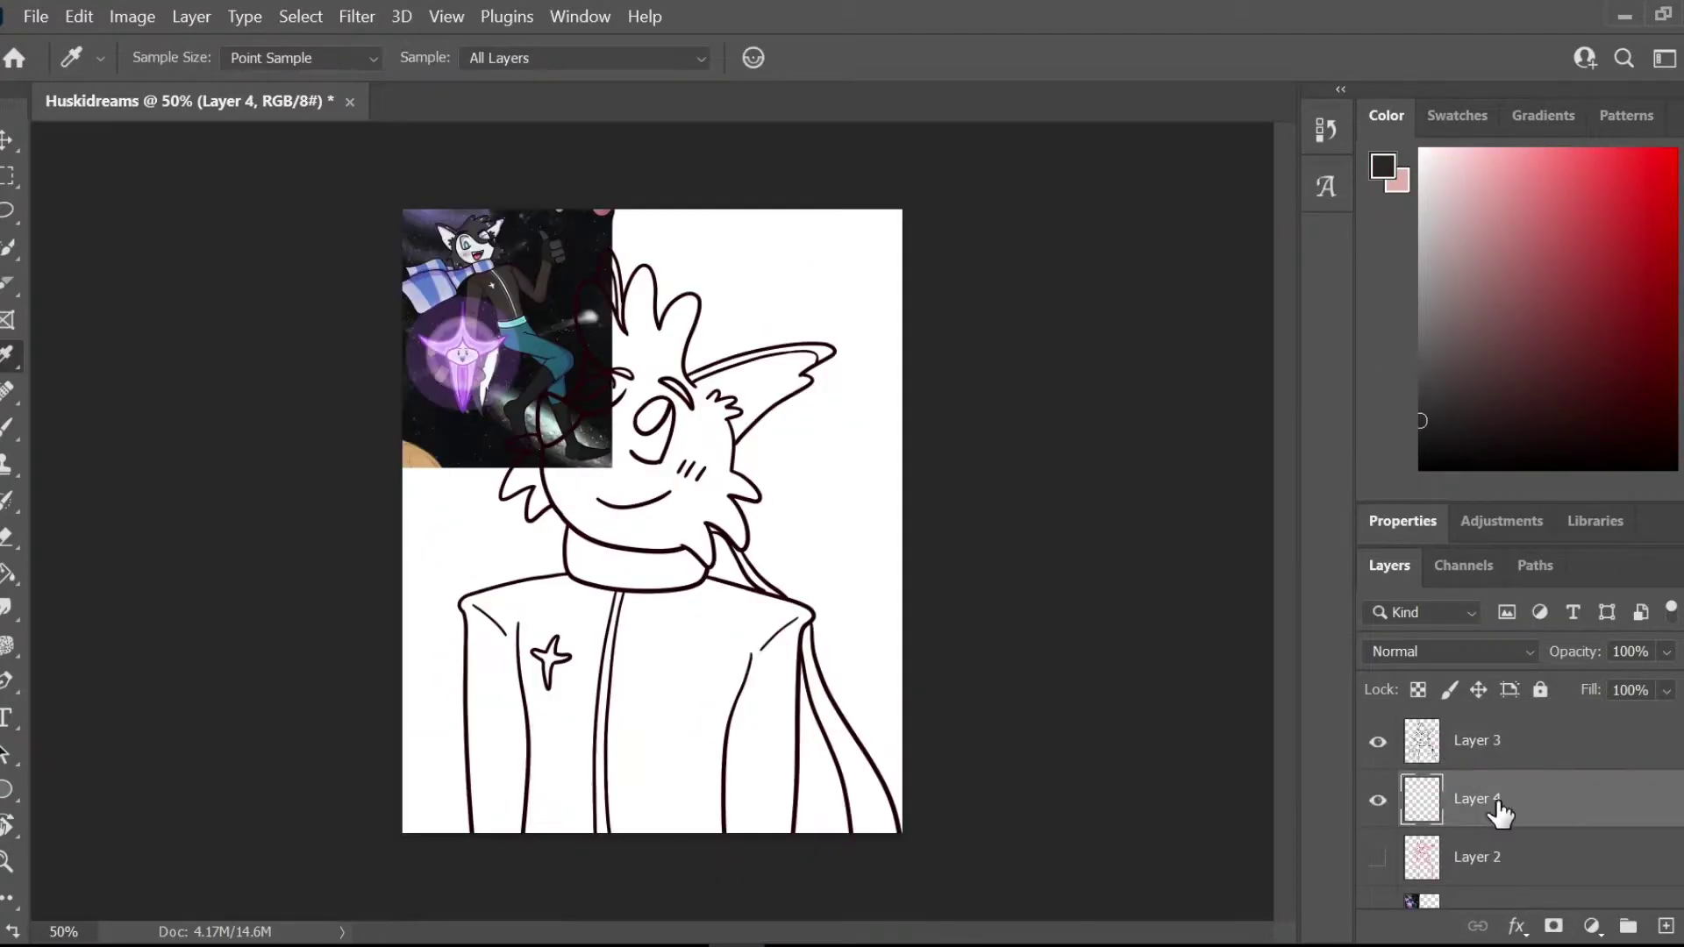
Step: Fill the jacket with near-black and the head with dark slate grey on Layer 4
{"action": "key", "text": "g"}
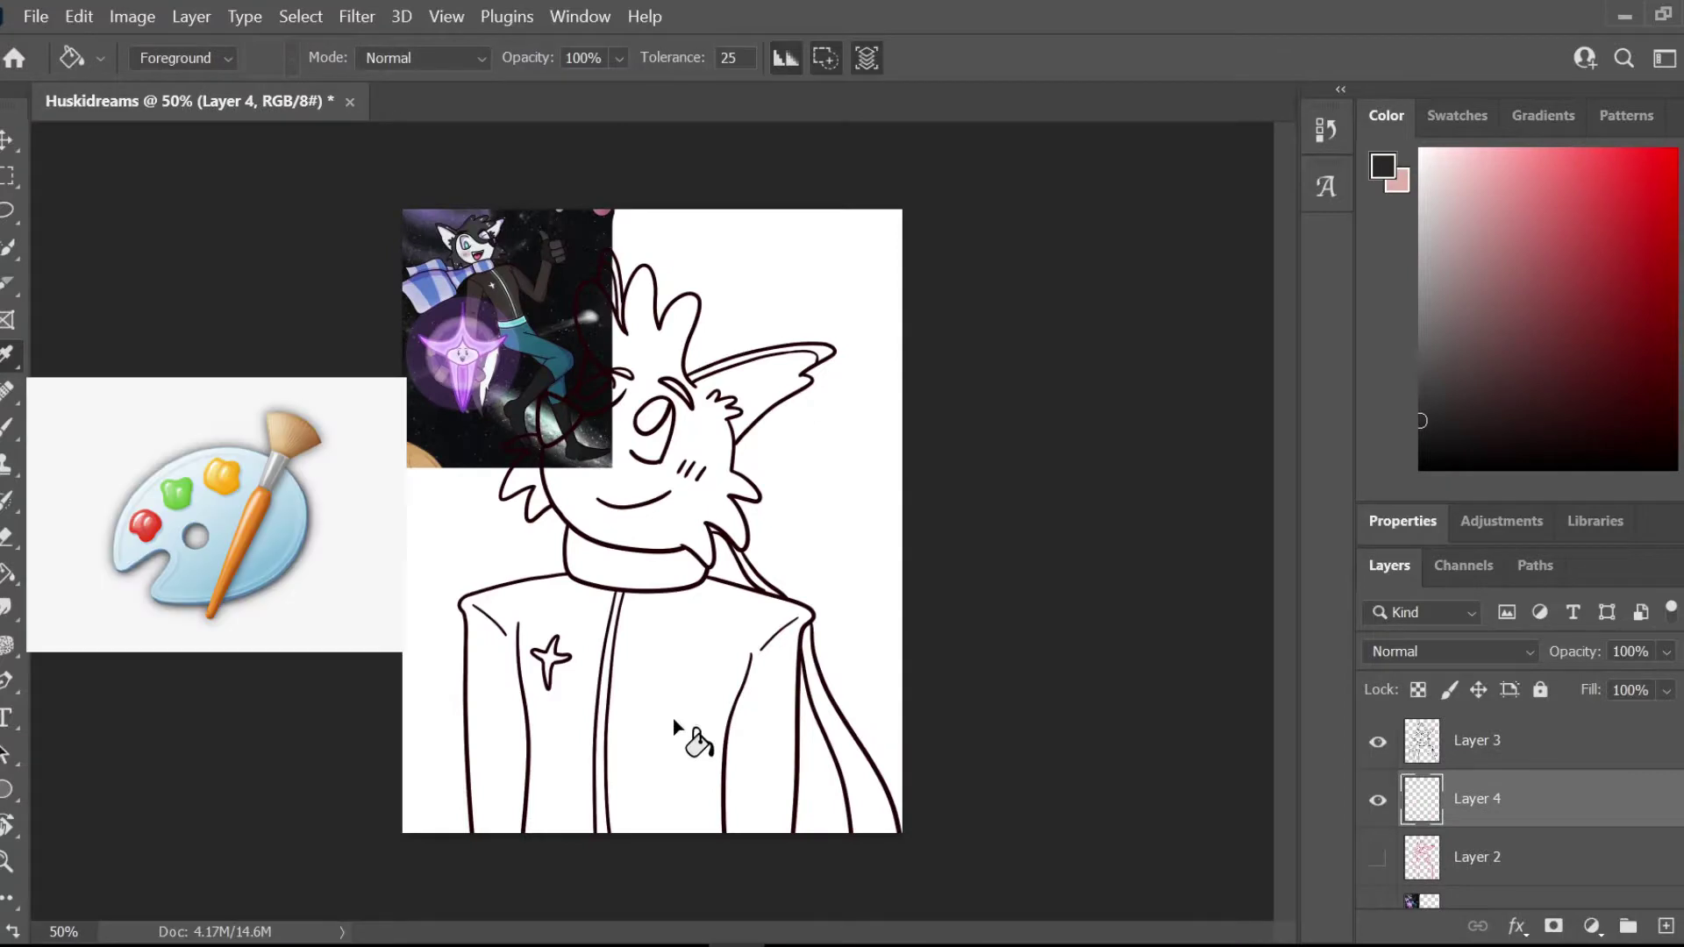
{"action": "left_click", "coordinate": [675, 728]}
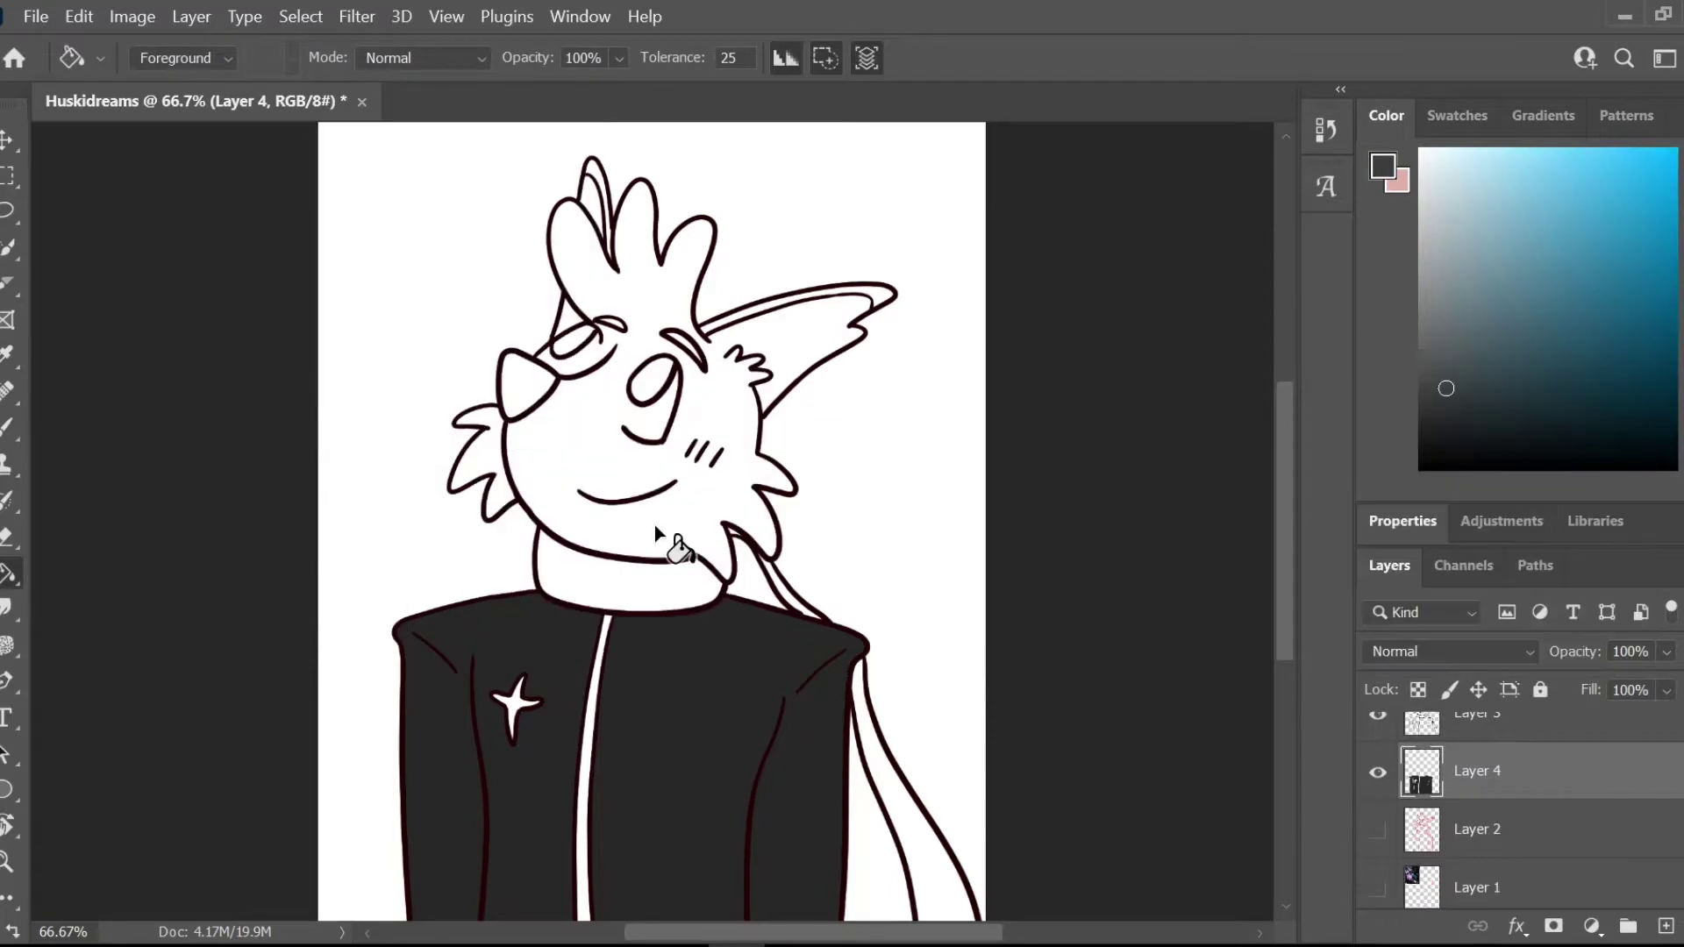
{"action": "left_click", "coordinate": [667, 531]}
{"action": "key", "text": "w"}
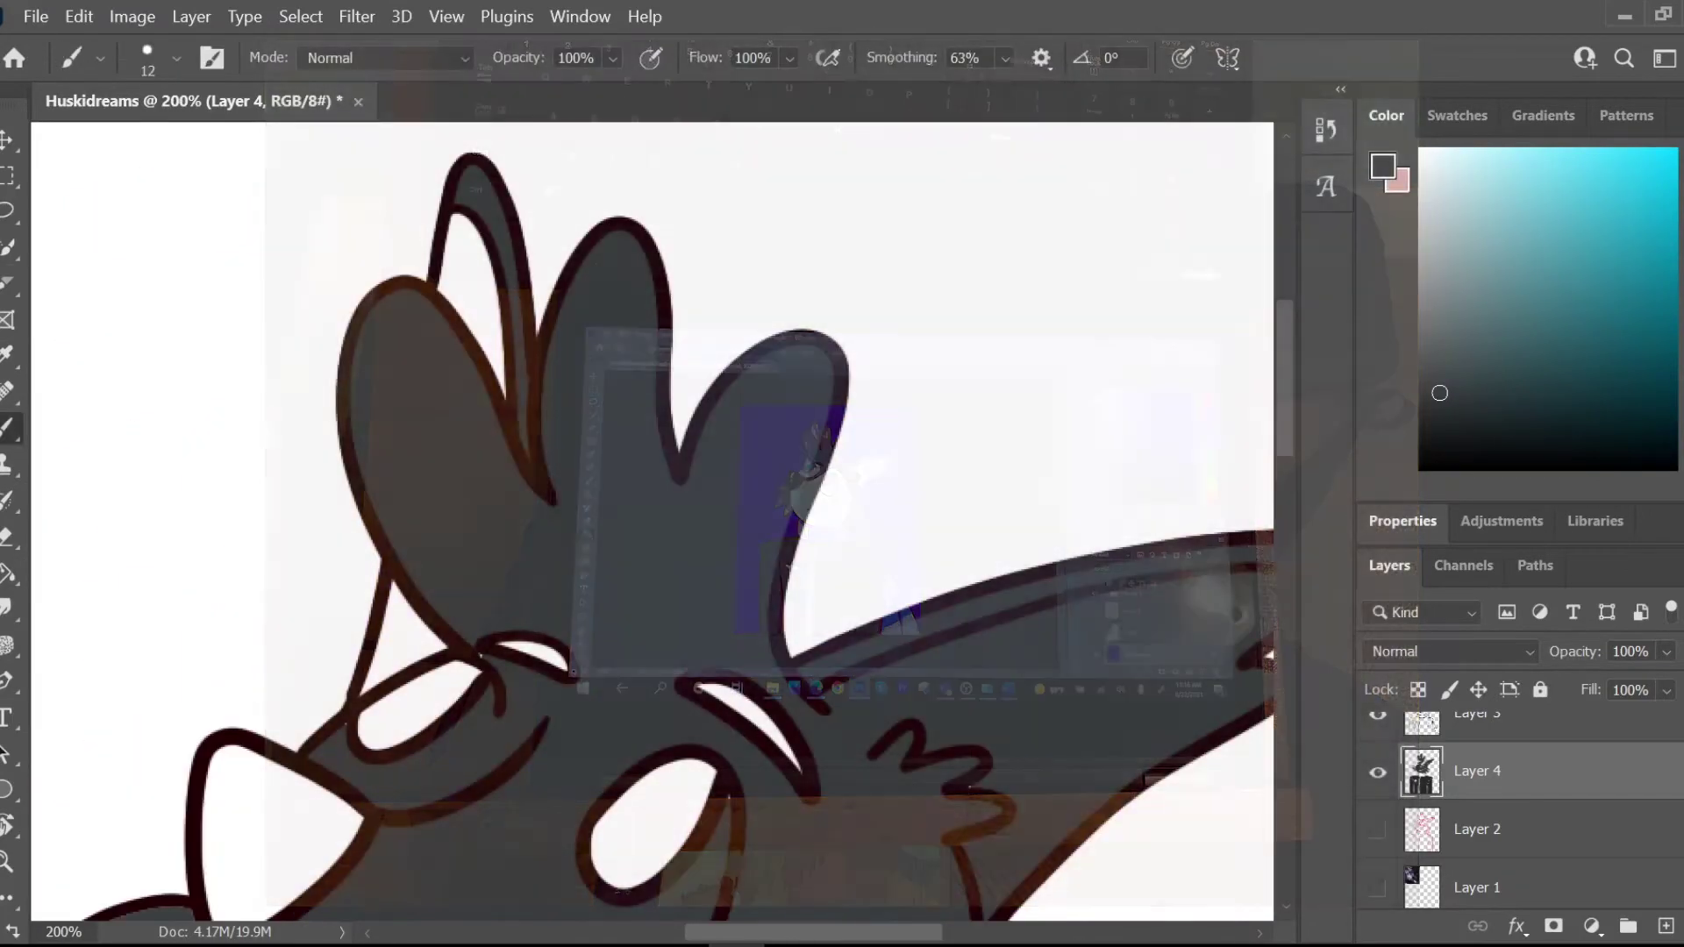
Step: Paint the near eye's white in pale grey on Layer 4 and extend its lower eyelid line on Layer 3
{"action": "key", "text": "alt+bracketright"}
{"action": "left_click", "coordinate": [662, 719], "text": "alt"}
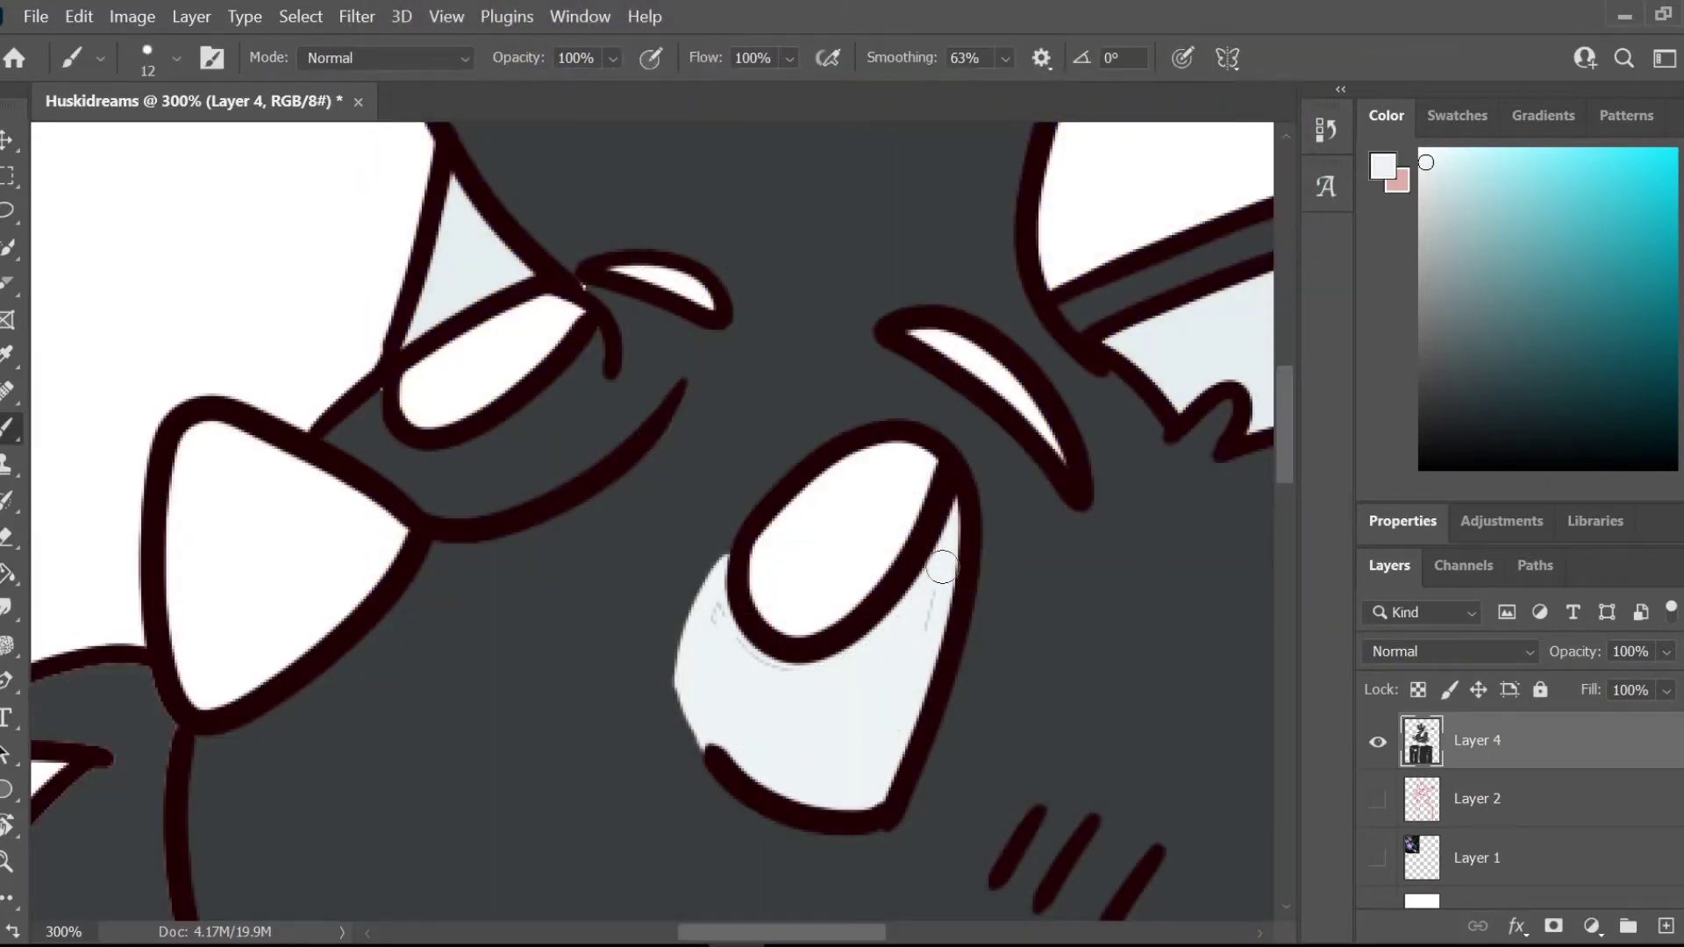
{"action": "left_click", "coordinate": [684, 650], "text": "alt"}
{"action": "mouse_move", "coordinate": [715, 562]}
{"action": "left_mouse_down"}
{"action": "mouse_move", "coordinate": [684, 728]}
{"action": "mouse_move", "coordinate": [666, 707]}
{"action": "left_mouse_up"}
{"action": "left_click", "coordinate": [965, 676], "text": "alt"}
{"action": "key", "text": "e"}
{"action": "left_click_drag", "start_coordinate": [765, 765], "coordinate": [718, 726]}
{"action": "key", "text": "i"}
{"action": "left_click", "coordinate": [816, 728]}
{"action": "left_click", "coordinate": [1472, 802]}
{"action": "key", "text": "b"}
{"action": "left_click_drag", "start_coordinate": [728, 574], "coordinate": [678, 714]}
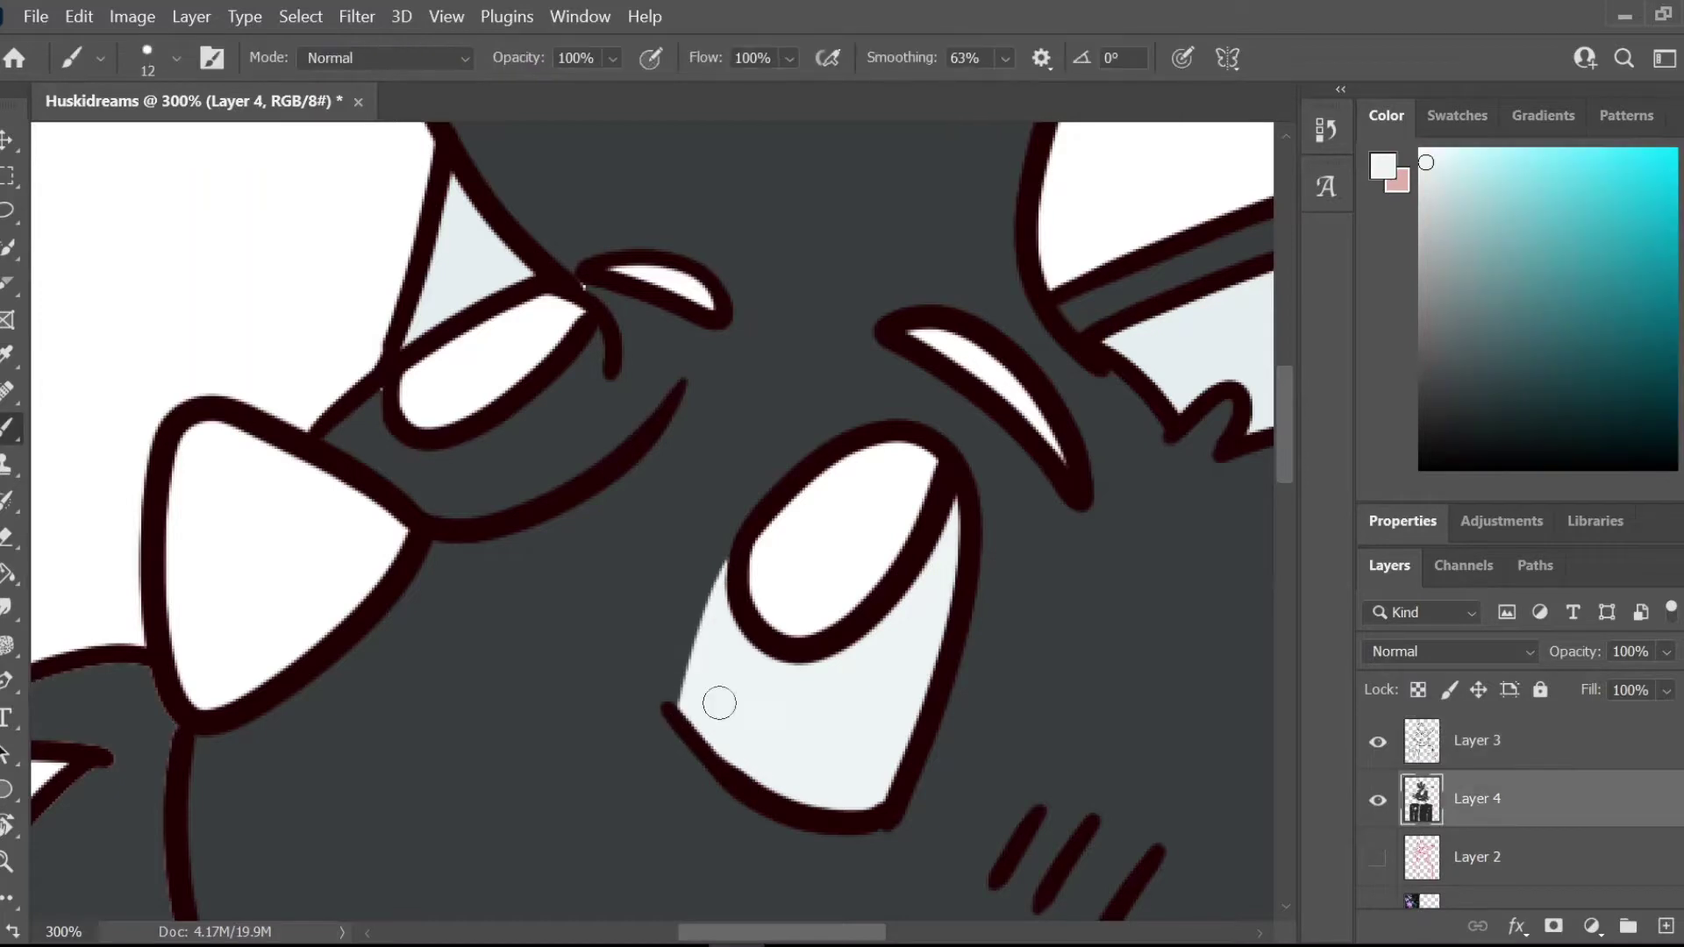
Step: Colour the irises sky blue and the nose and eyebrows near-black, with the reference image on Layer 1 shown
{"action": "mouse_move", "coordinate": [491, 412]}
{"action": "left_mouse_down"}
{"action": "mouse_move", "coordinate": [543, 377]}
{"action": "mouse_move", "coordinate": [456, 474]}
{"action": "left_mouse_up"}
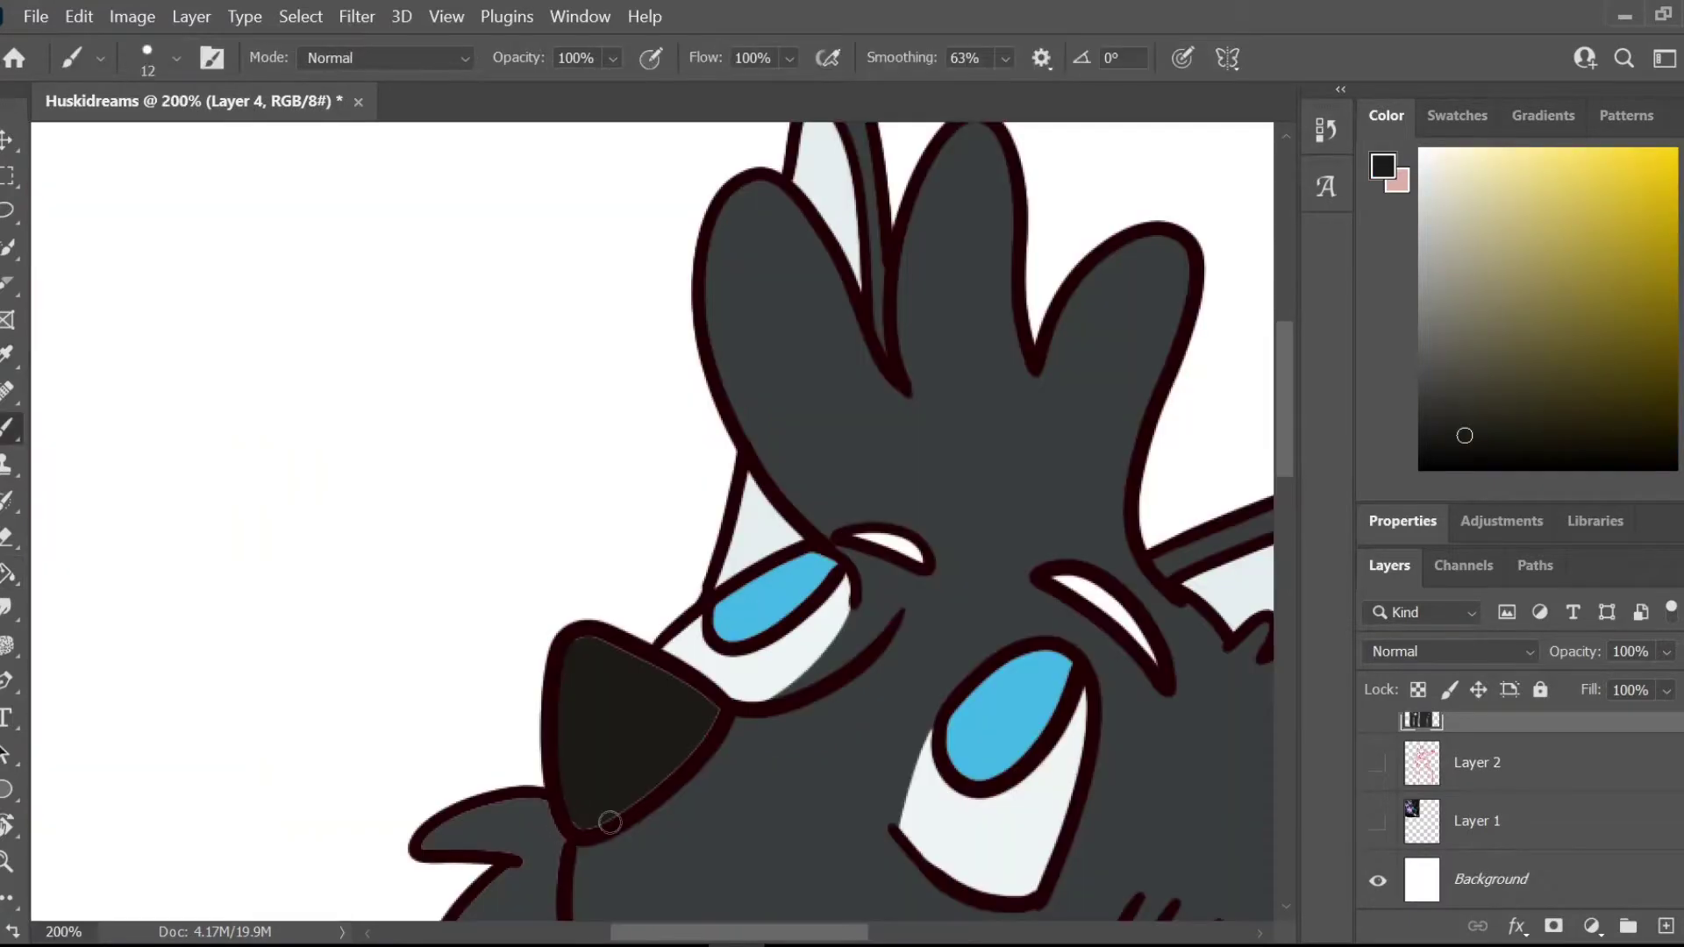
{"action": "scroll", "coordinate": [653, 521], "scroll_direction": "down", "scroll_amount": 3}
{"action": "left_click", "coordinate": [530, 761], "text": "alt"}
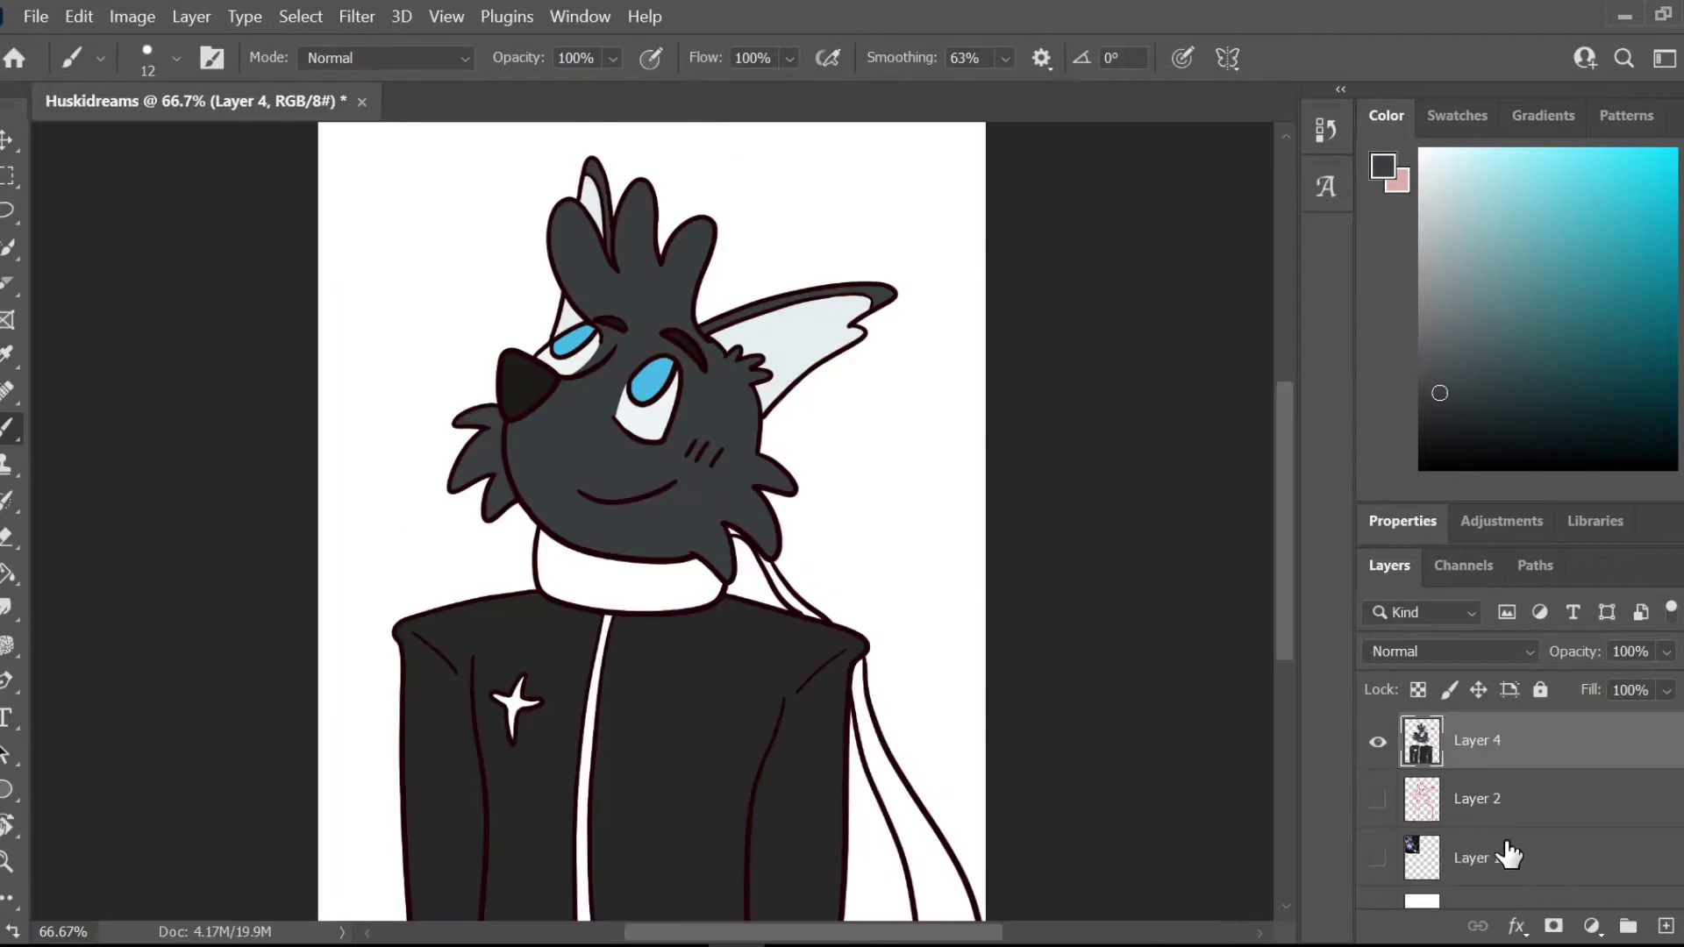
{"action": "left_click", "coordinate": [1376, 857]}
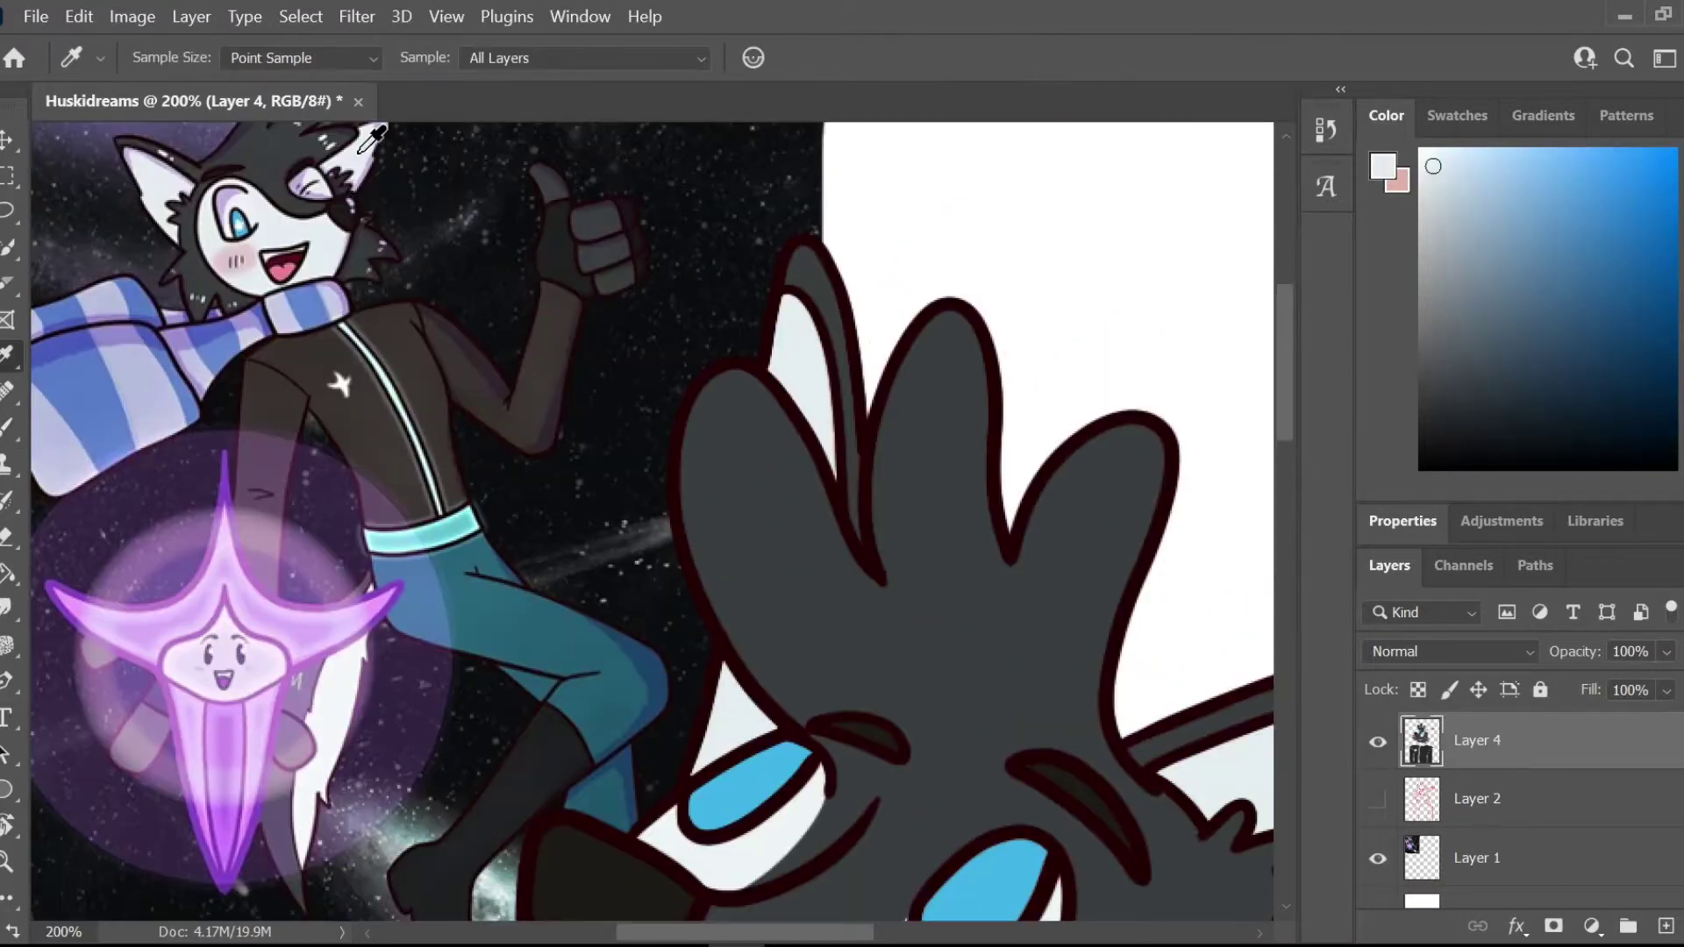
{"action": "scroll", "coordinate": [1304, 427], "scroll_direction": "down", "scroll_amount": 2}
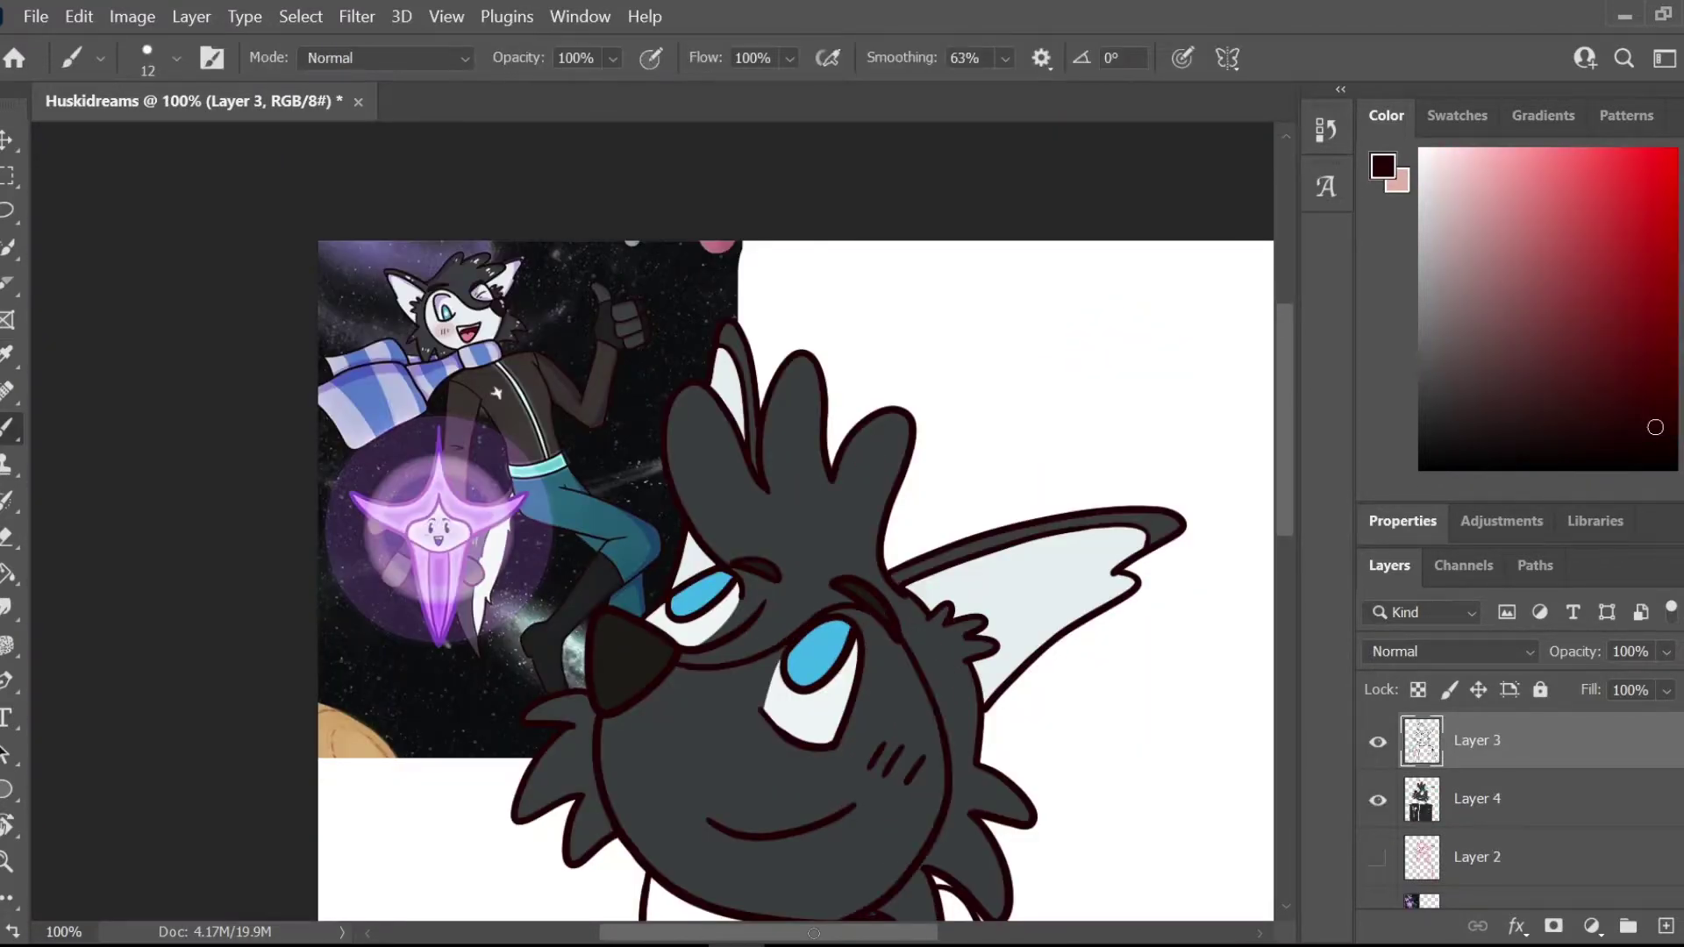
{"action": "scroll", "coordinate": [822, 609], "scroll_direction": "down", "scroll_amount": 1}
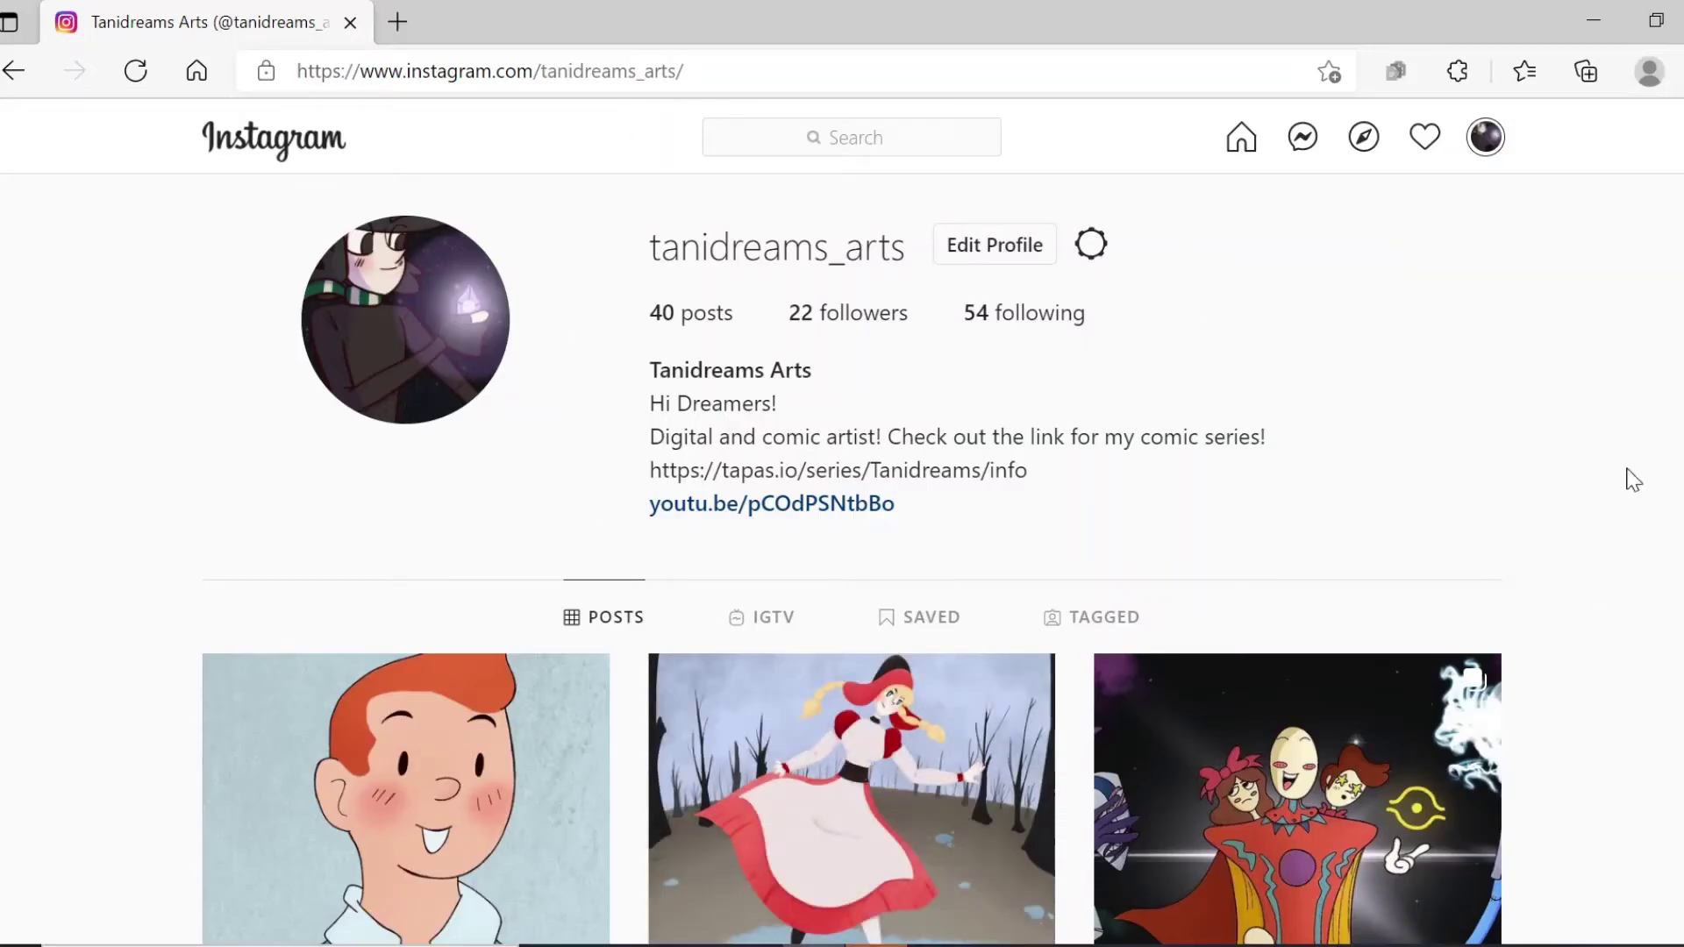
Step: Switch to Instagram in the browser, open the artist's own profile and browse its posts down to the space-themed Huskidreams artworks
{"action": "left_click", "coordinate": [1494, 158]}
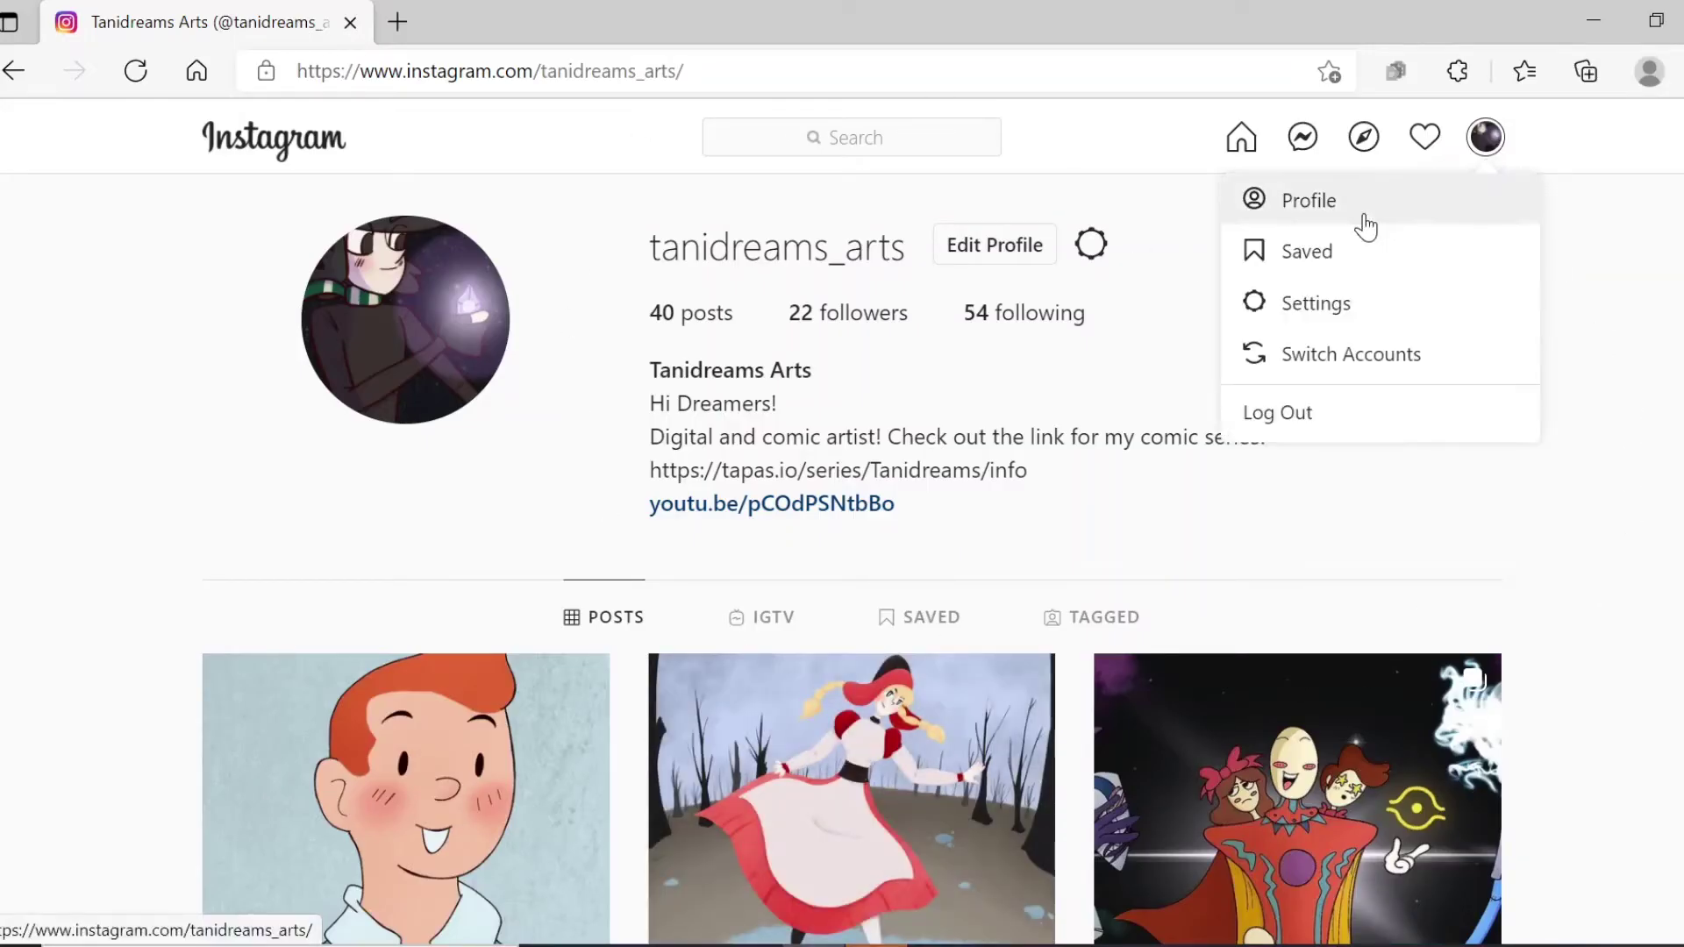
{"action": "left_click", "coordinate": [1365, 224]}
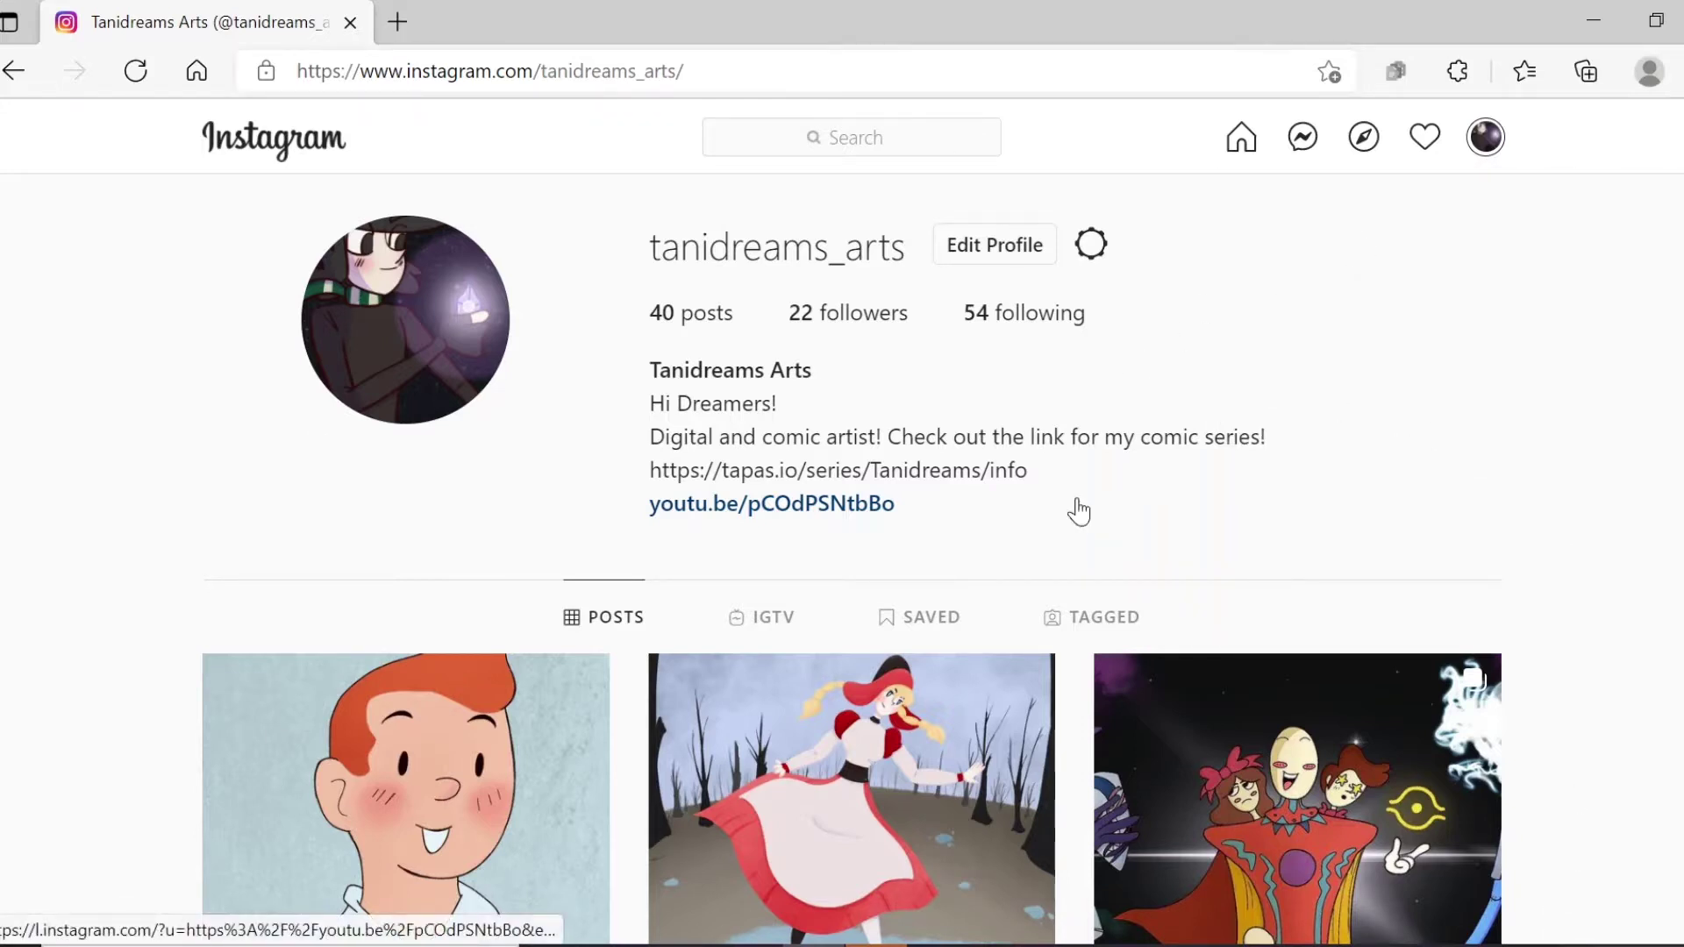
{"action": "scroll", "coordinate": [1078, 512], "scroll_direction": "down", "scroll_amount": 20}
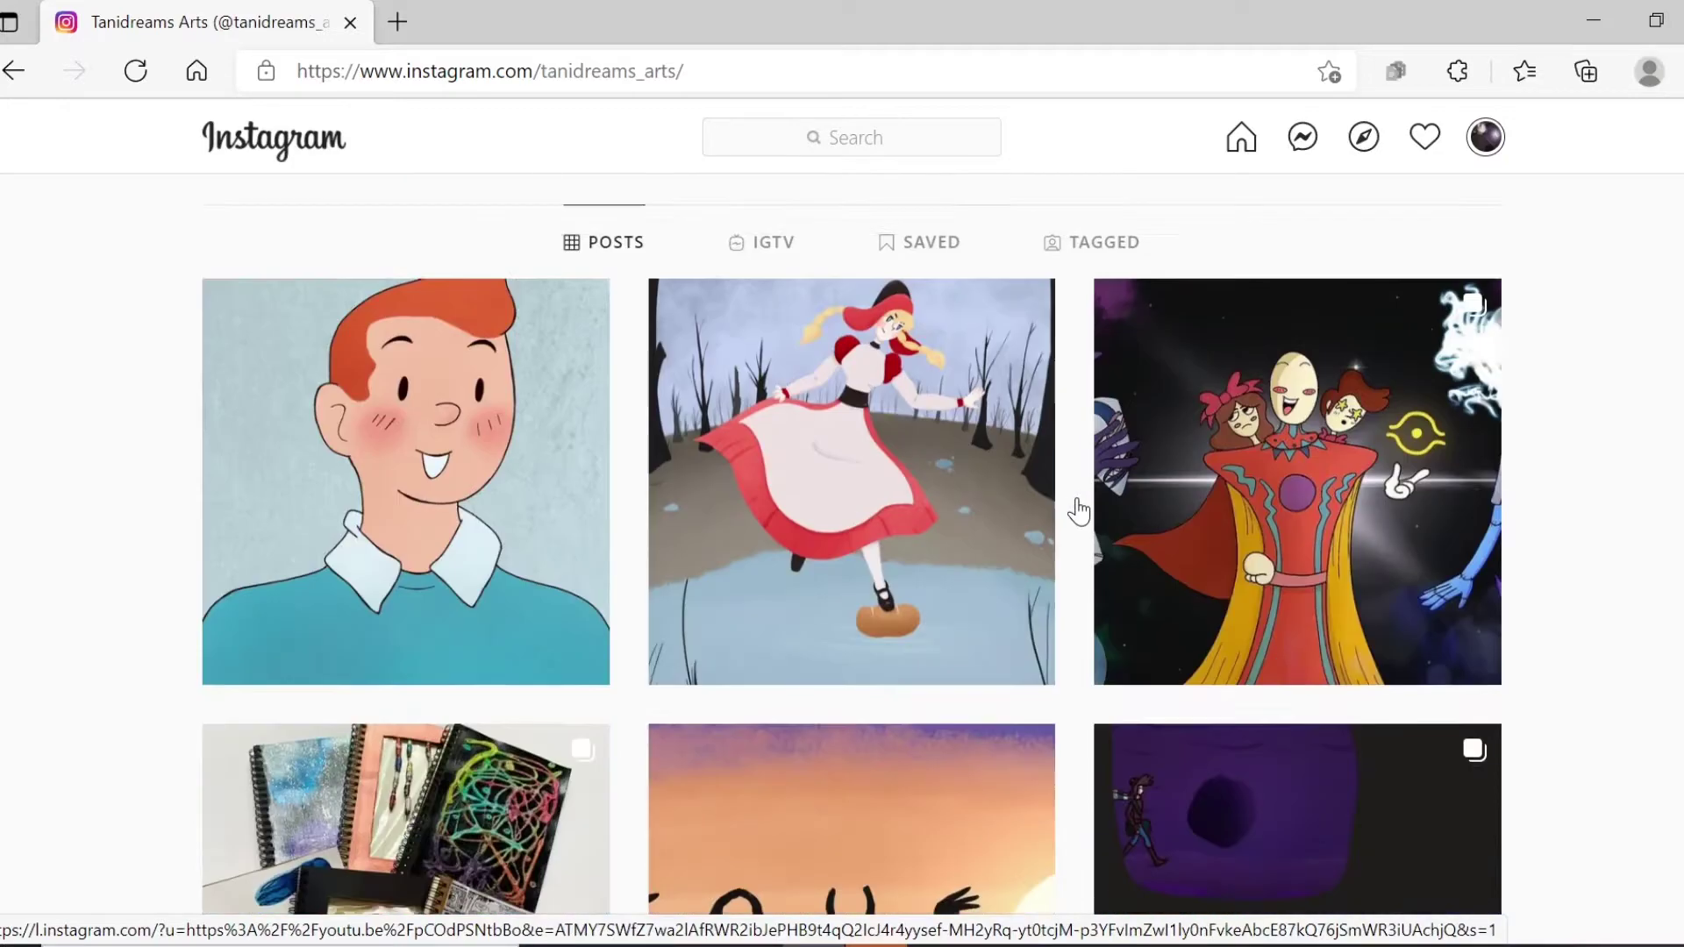
{"action": "scroll", "coordinate": [1080, 507], "scroll_direction": "down", "scroll_amount": 10}
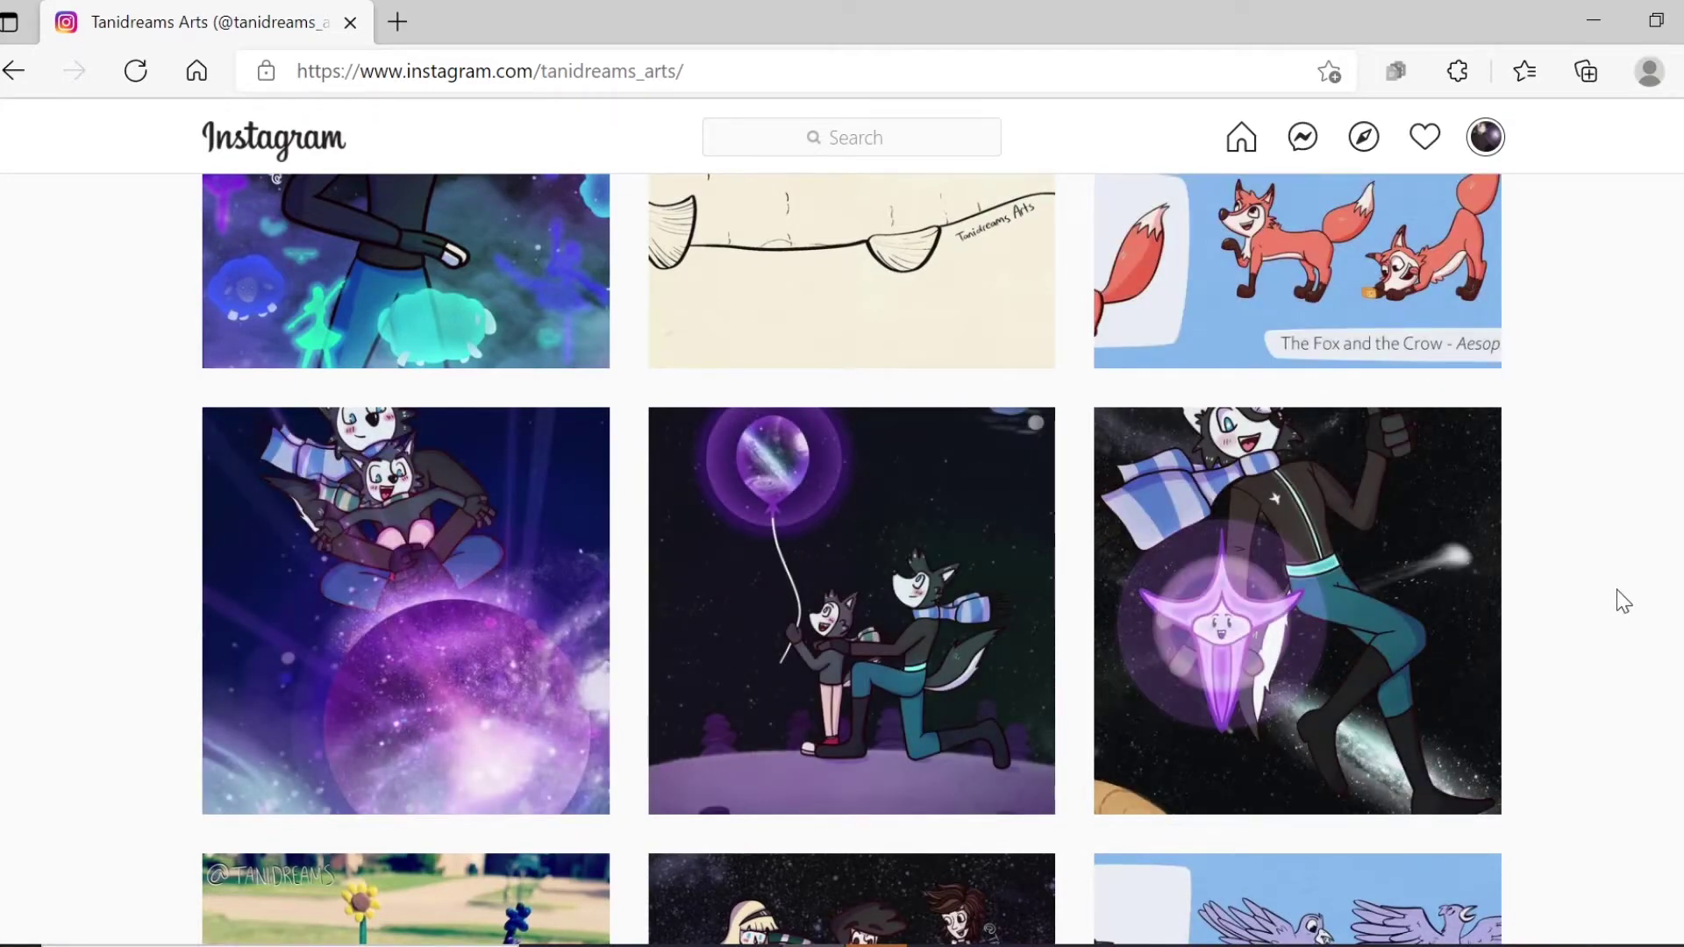
Step: View the "Huskidreams and the Galaxy Gem" post, the "Huskidreams and his Son" post and the artwork next to it
{"action": "left_click", "coordinate": [1456, 530]}
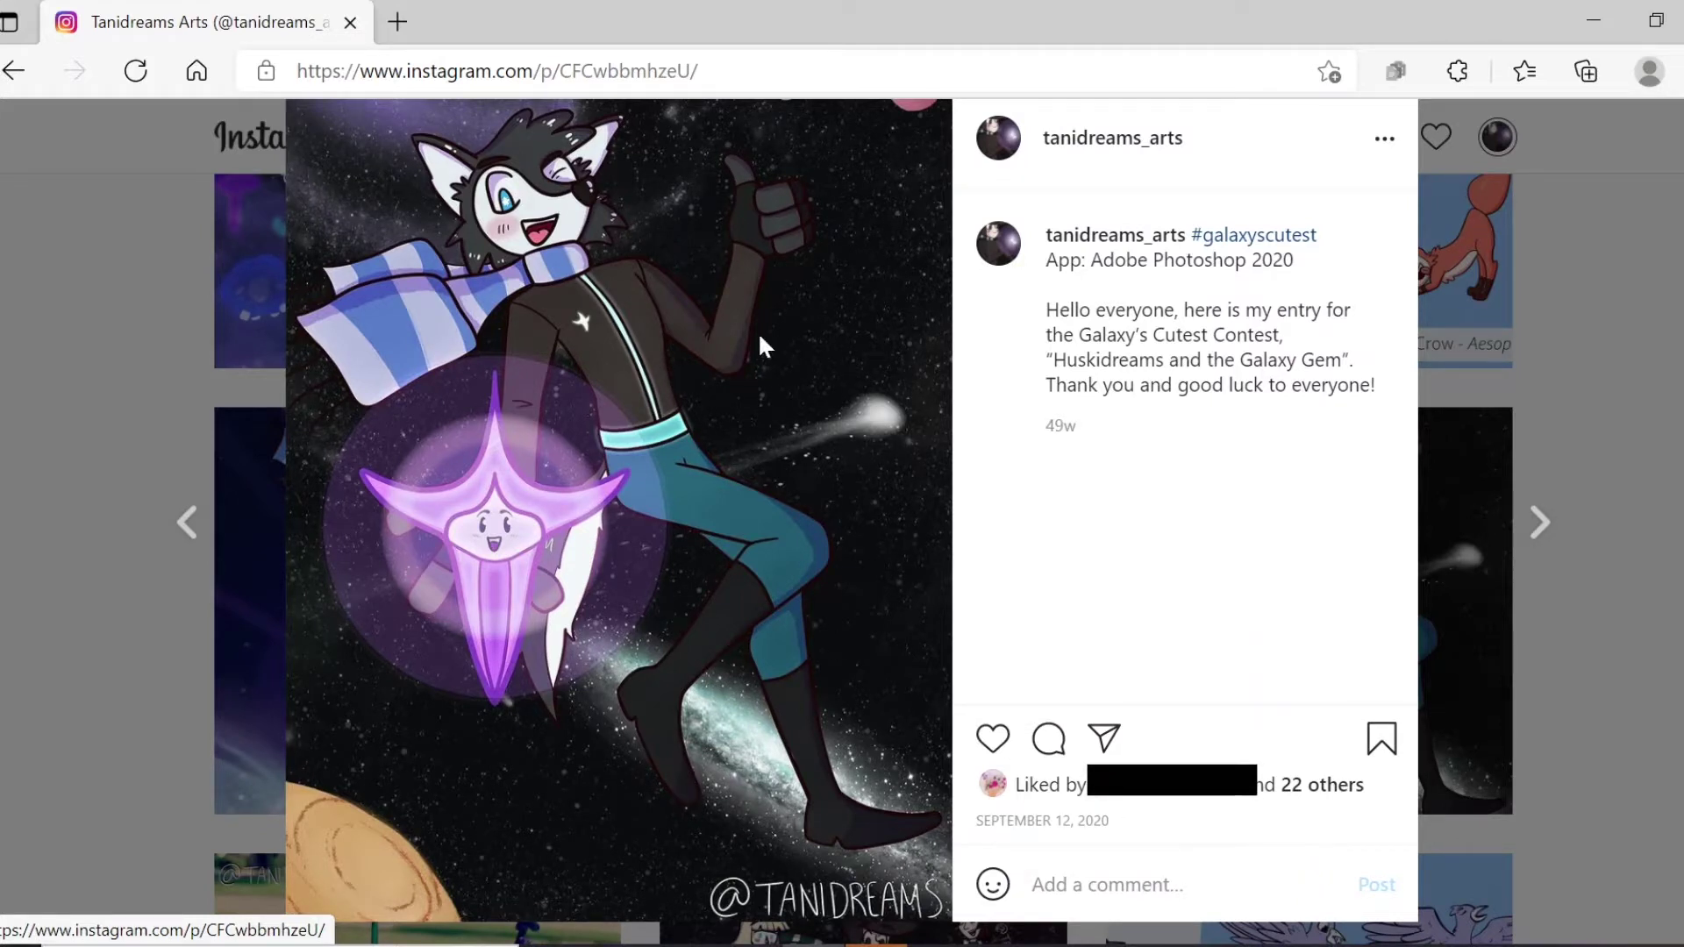
{"action": "scroll", "coordinate": [812, 598], "scroll_direction": "up", "scroll_amount": 1}
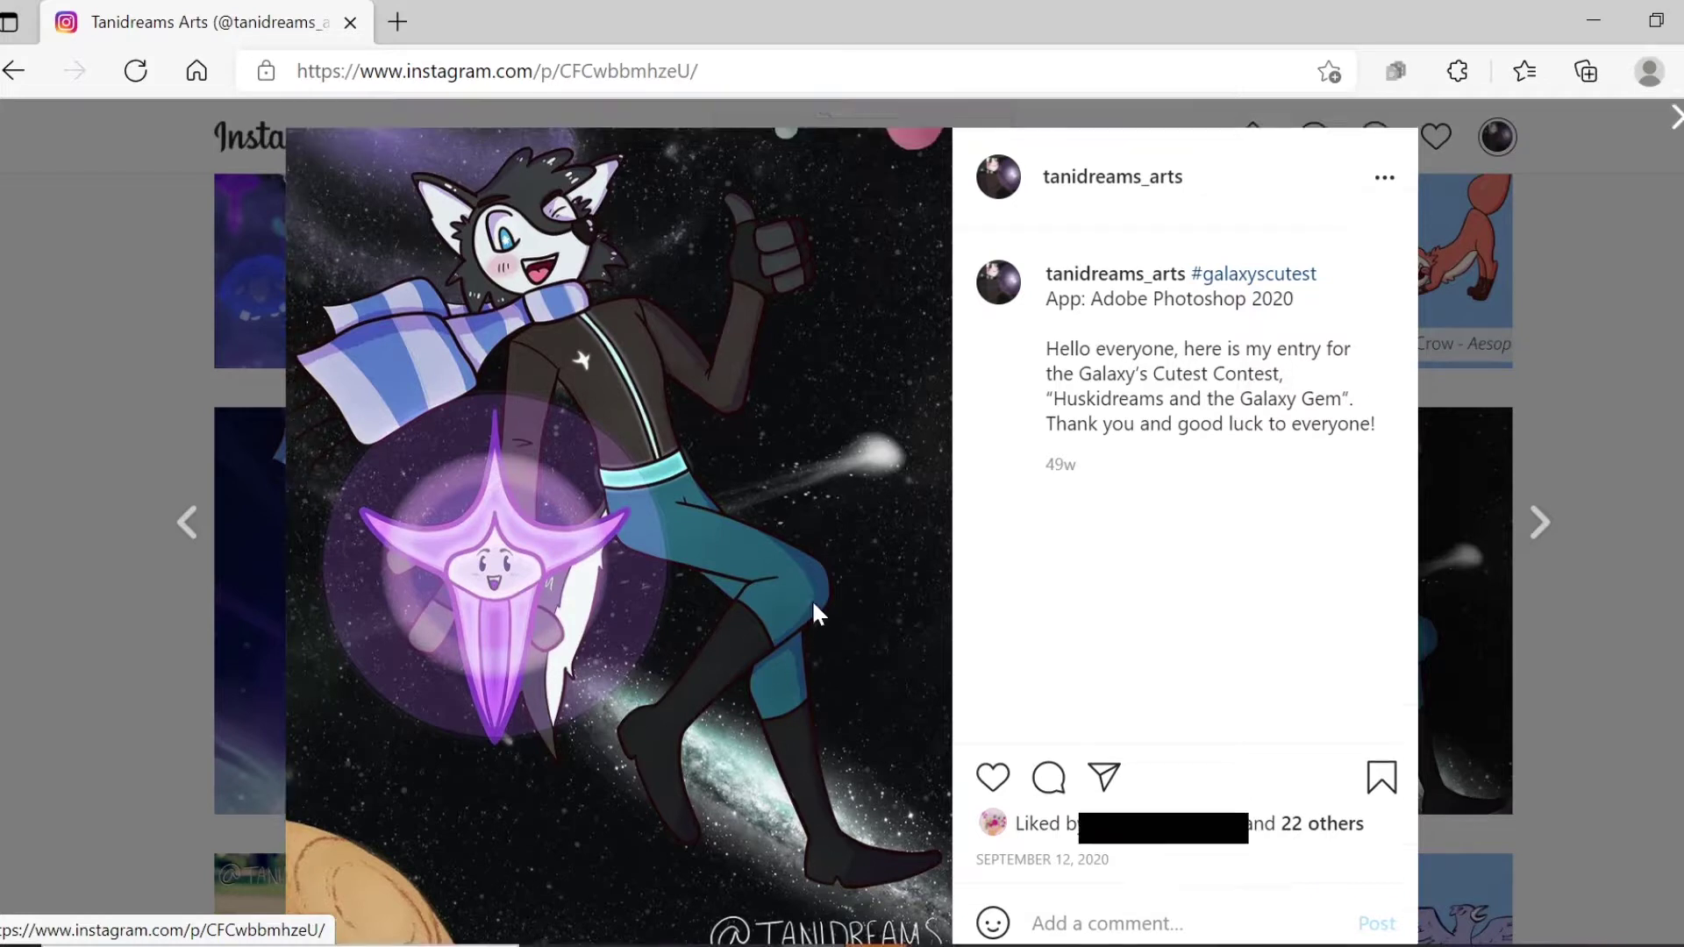
{"action": "left_click", "coordinate": [198, 533]}
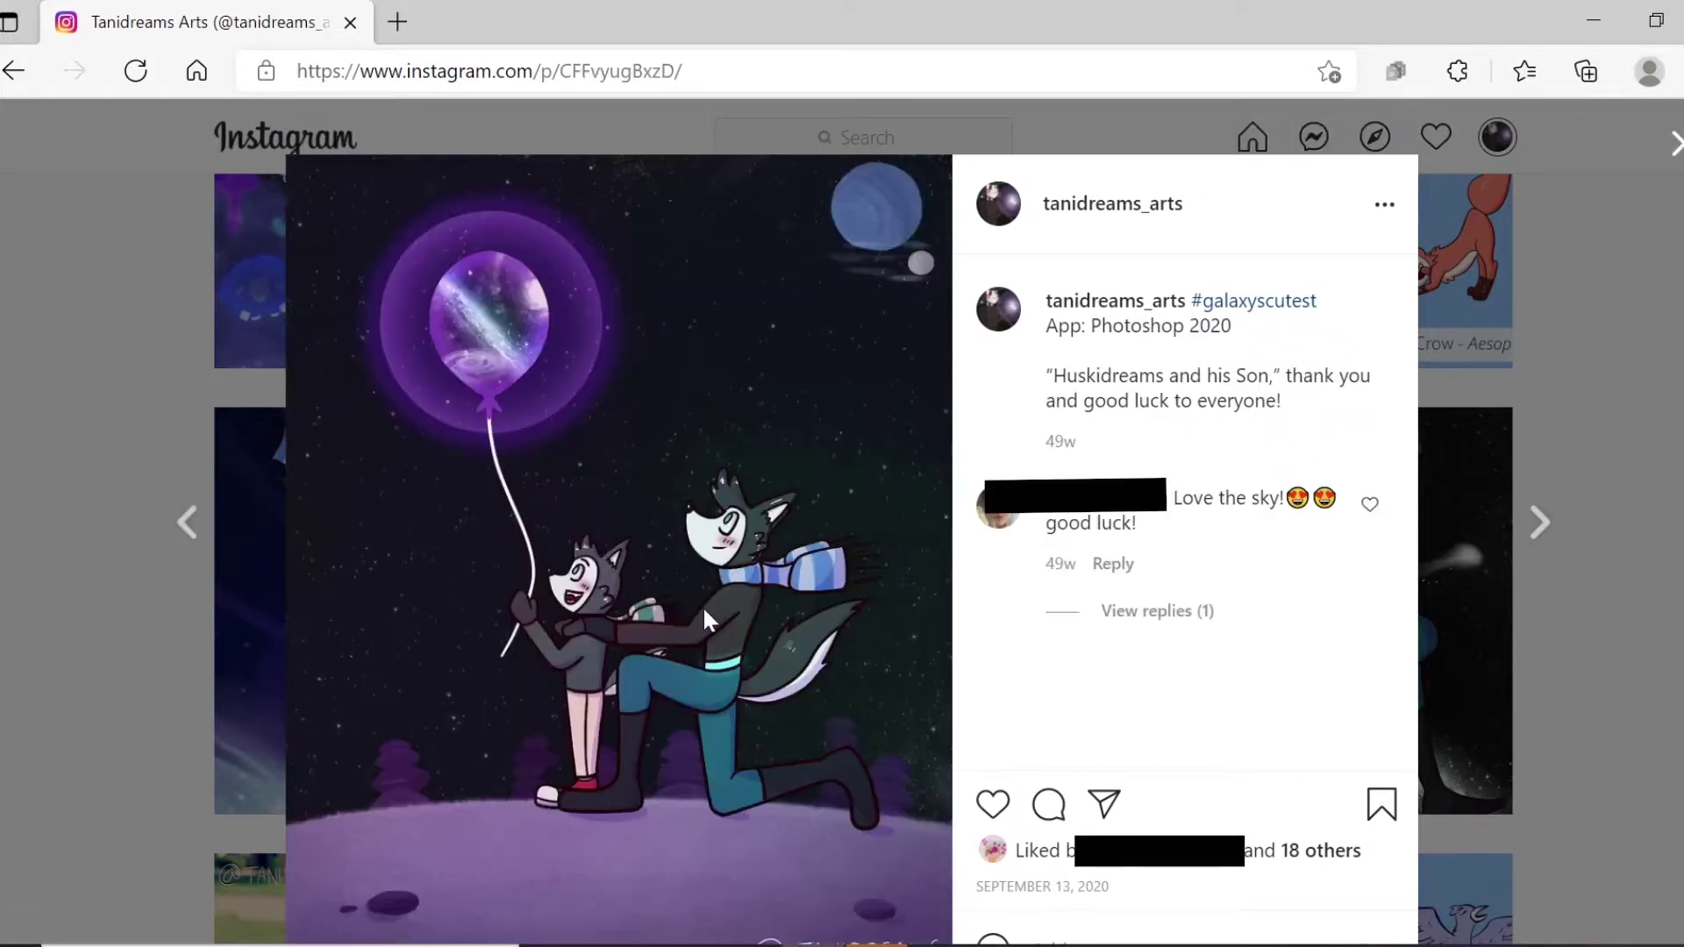
{"action": "scroll", "coordinate": [703, 603], "scroll_direction": "down", "scroll_amount": 1}
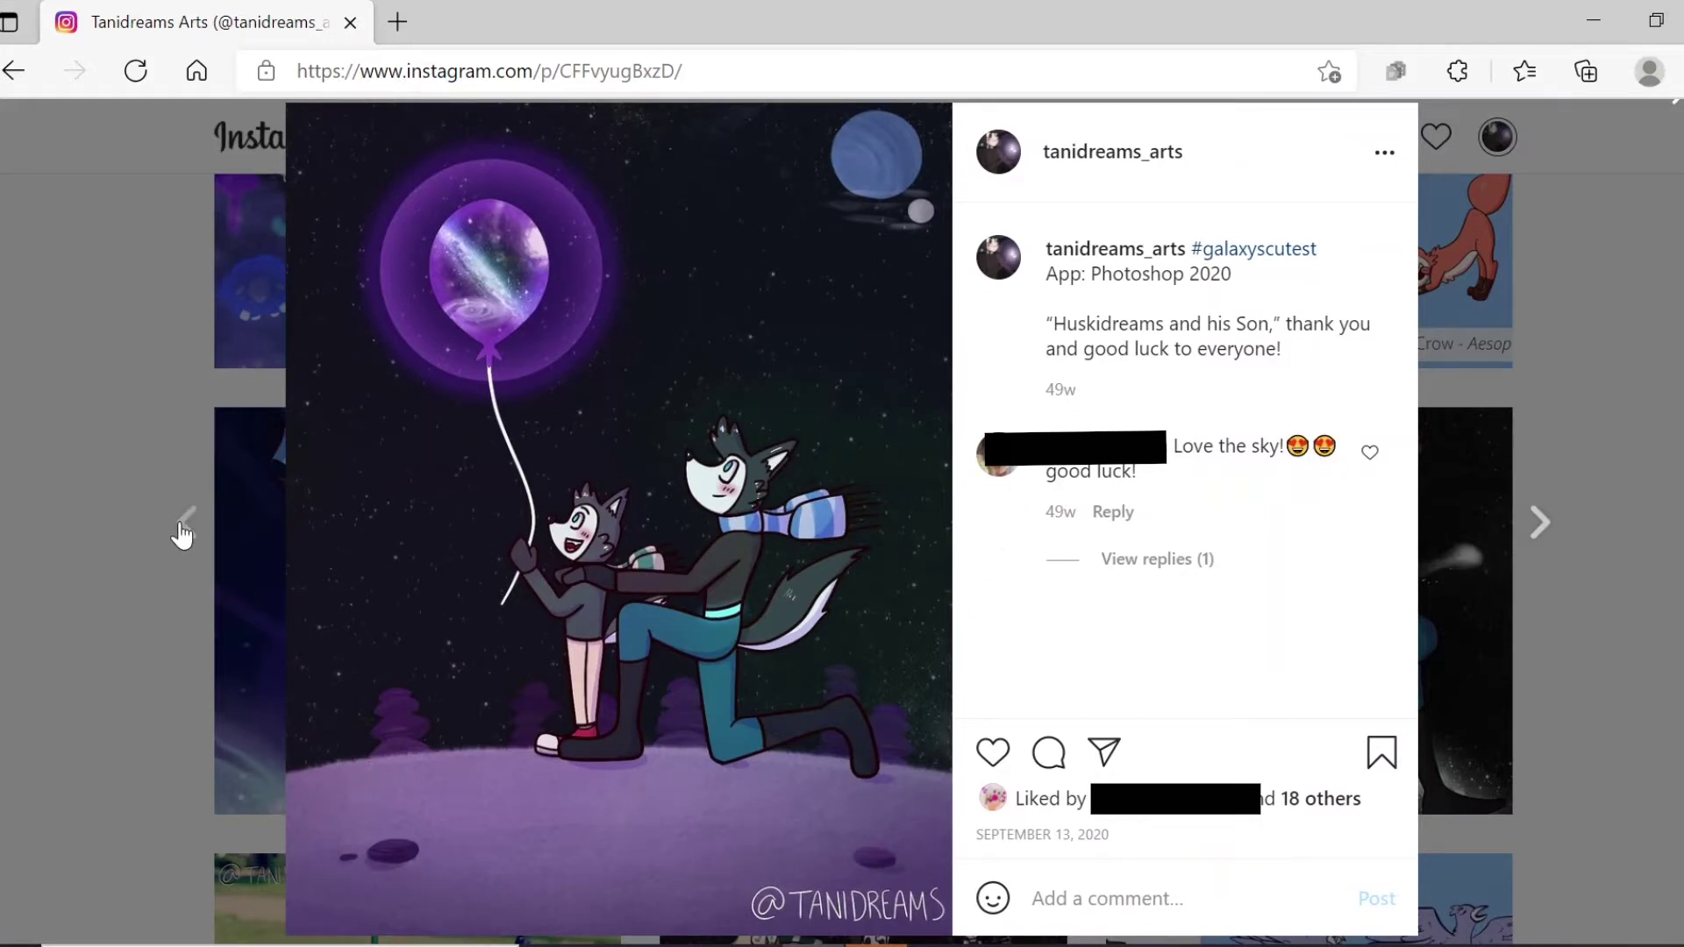
{"action": "left_click", "coordinate": [180, 524]}
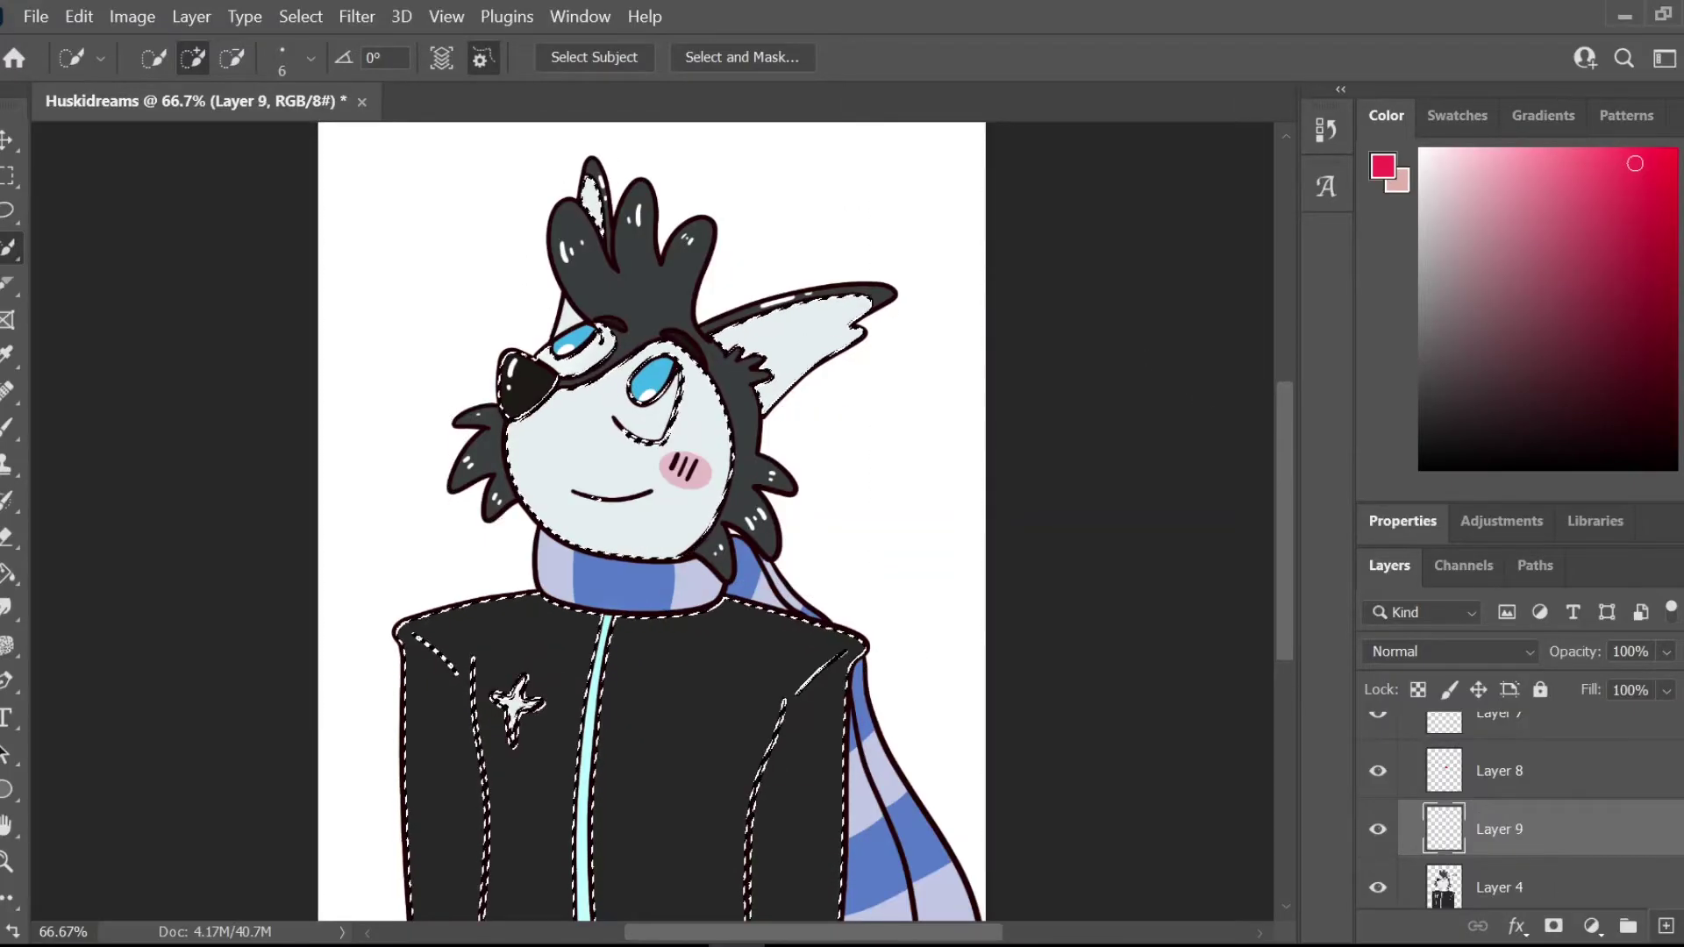
Step: Switch back to Photoshop, place Layer 9 below Layer 7 in Multiply mode and choose a violet-blue paint colour
{"action": "left_click_drag", "start_coordinate": [1499, 828], "coordinate": [1499, 851]}
{"action": "left_click", "coordinate": [1683, 230]}
{"action": "left_click", "coordinate": [1452, 652]}
{"action": "left_click", "coordinate": [1421, 761]}
{"action": "left_click", "coordinate": [1614, 213]}
Step: Paint violet shadows along the upper inner edges of both ears with the Brush tool
{"action": "key", "text": "ctrl+plus"}
{"action": "key", "text": "ctrl+plus"}
{"action": "scroll", "coordinate": [652, 522], "scroll_direction": "up", "scroll_amount": 5}
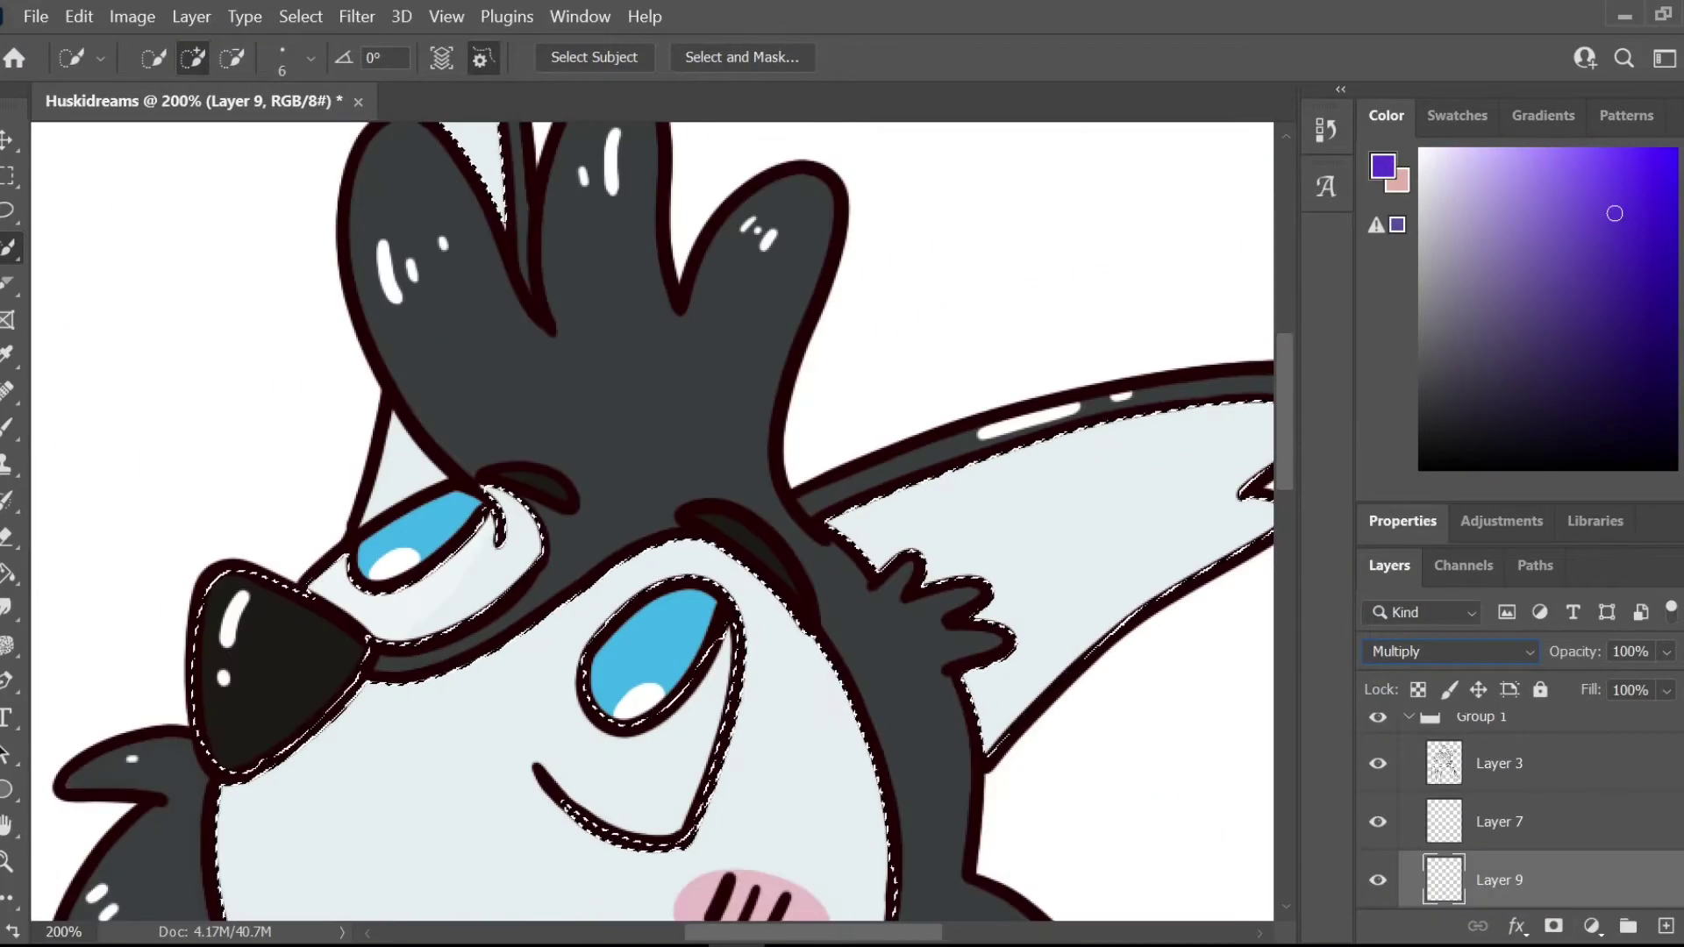
{"action": "left_click", "coordinate": [7, 429]}
{"action": "scroll", "coordinate": [877, 491], "scroll_direction": "right", "scroll_amount": 2}
{"action": "left_click_drag", "start_coordinate": [688, 542], "coordinate": [1156, 419]}
{"action": "key", "text": "ctrl+z"}
{"action": "scroll", "coordinate": [651, 522], "scroll_direction": "up", "scroll_amount": 2}
{"action": "left_click_drag", "start_coordinate": [301, 184], "coordinate": [353, 385]}
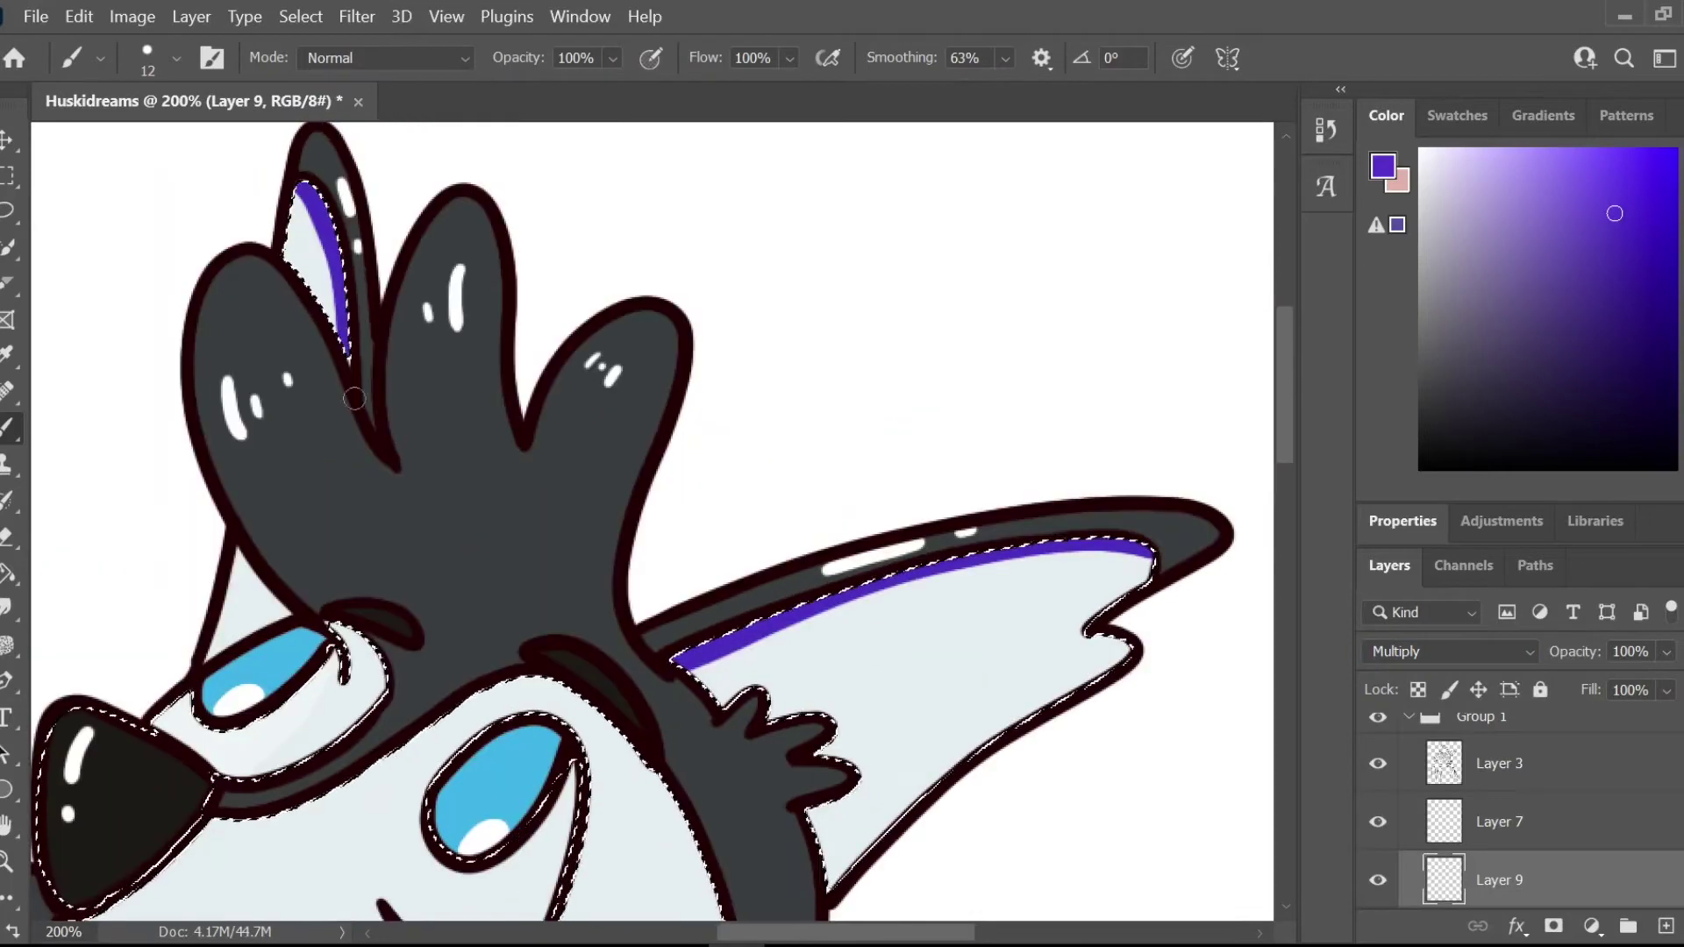
Step: Shade the edge of the near eye's white and the tops of both irises in violet, and clear the selection
{"action": "left_click_drag", "start_coordinate": [333, 645], "coordinate": [347, 679]}
{"action": "left_click_drag", "start_coordinate": [573, 761], "coordinate": [566, 908]}
{"action": "scroll", "coordinate": [943, 623], "scroll_direction": "down", "scroll_amount": 9}
{"action": "key", "text": "ctrl+z"}
{"action": "key", "text": "ctrl+d"}
{"action": "left_click_drag", "start_coordinate": [489, 540], "coordinate": [561, 561]}
{"action": "left_click_drag", "start_coordinate": [281, 437], "coordinate": [328, 445]}
{"action": "scroll", "coordinate": [191, 298], "scroll_direction": "up", "scroll_amount": 8}
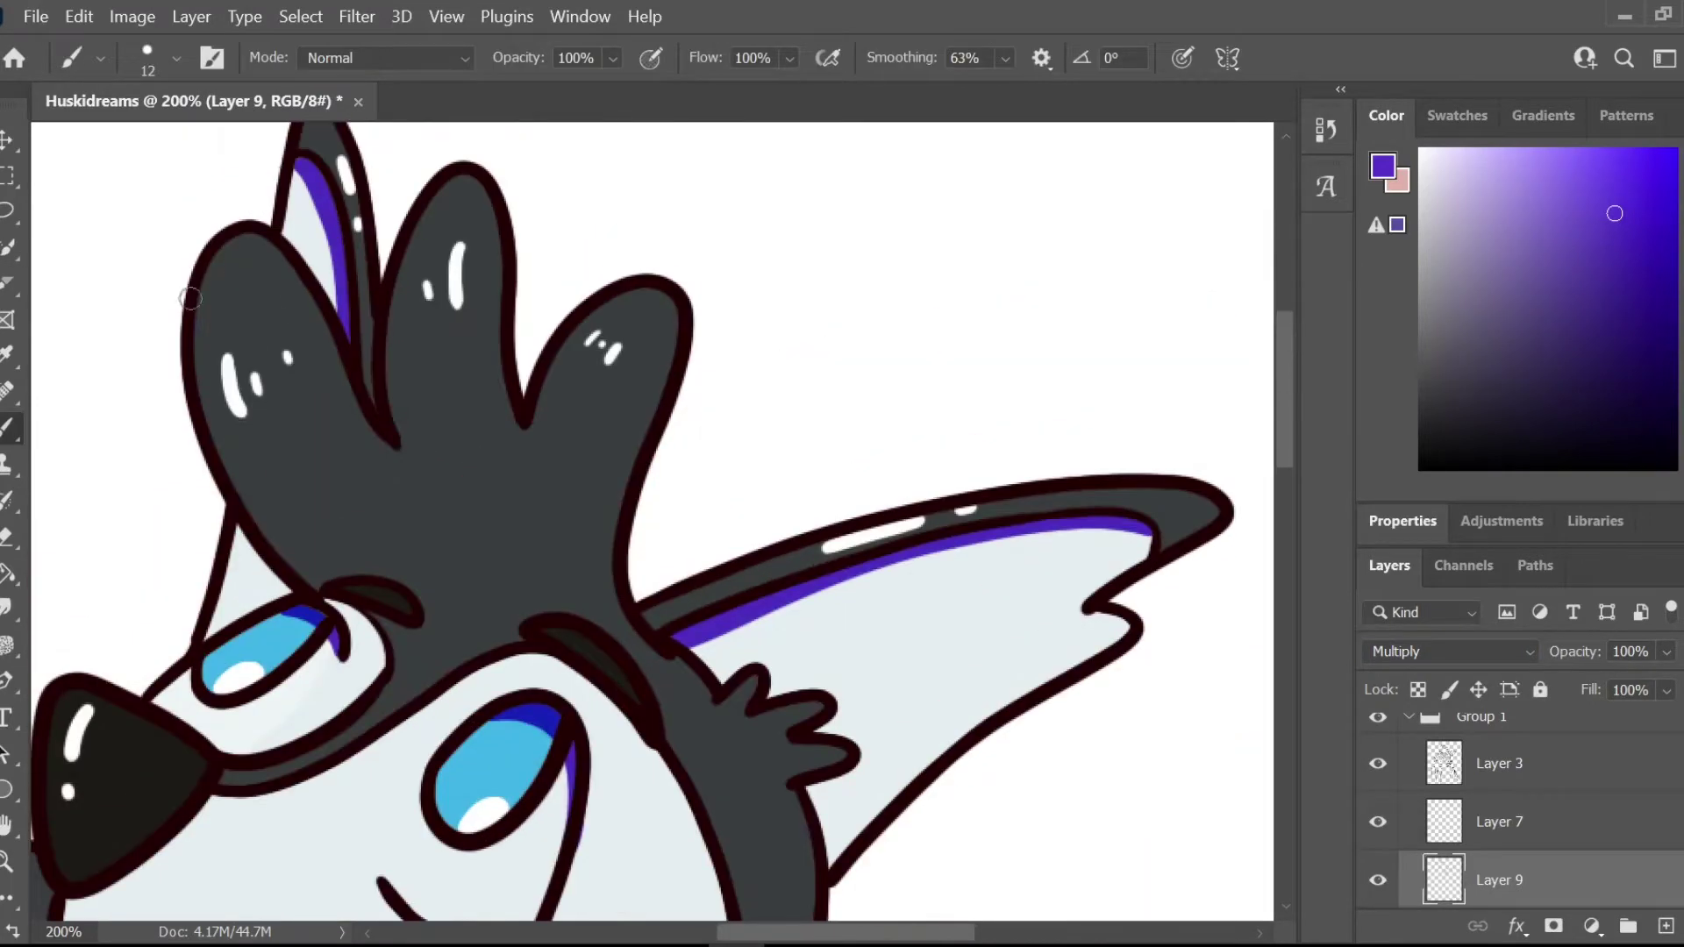
Step: Shade the undersides of the fur tufts on both cheeks and the scarf beneath the chin
{"action": "scroll", "coordinate": [190, 298], "scroll_direction": "down", "scroll_amount": 5}
{"action": "mouse_move", "coordinate": [631, 677]}
{"action": "left_mouse_down"}
{"action": "mouse_move", "coordinate": [180, 605]}
{"action": "mouse_move", "coordinate": [708, 743]}
{"action": "left_mouse_up"}
{"action": "left_click_drag", "start_coordinate": [642, 658], "coordinate": [714, 727]}
{"action": "left_click_drag", "start_coordinate": [709, 561], "coordinate": [858, 660]}
{"action": "left_click_drag", "start_coordinate": [803, 444], "coordinate": [918, 462]}
{"action": "scroll", "coordinate": [877, 483], "scroll_direction": "left", "scroll_amount": 3}
{"action": "left_click_drag", "start_coordinate": [393, 488], "coordinate": [316, 546]}
{"action": "left_click_drag", "start_coordinate": [207, 457], "coordinate": [330, 414]}
{"action": "left_click_drag", "start_coordinate": [221, 262], "coordinate": [303, 267]}
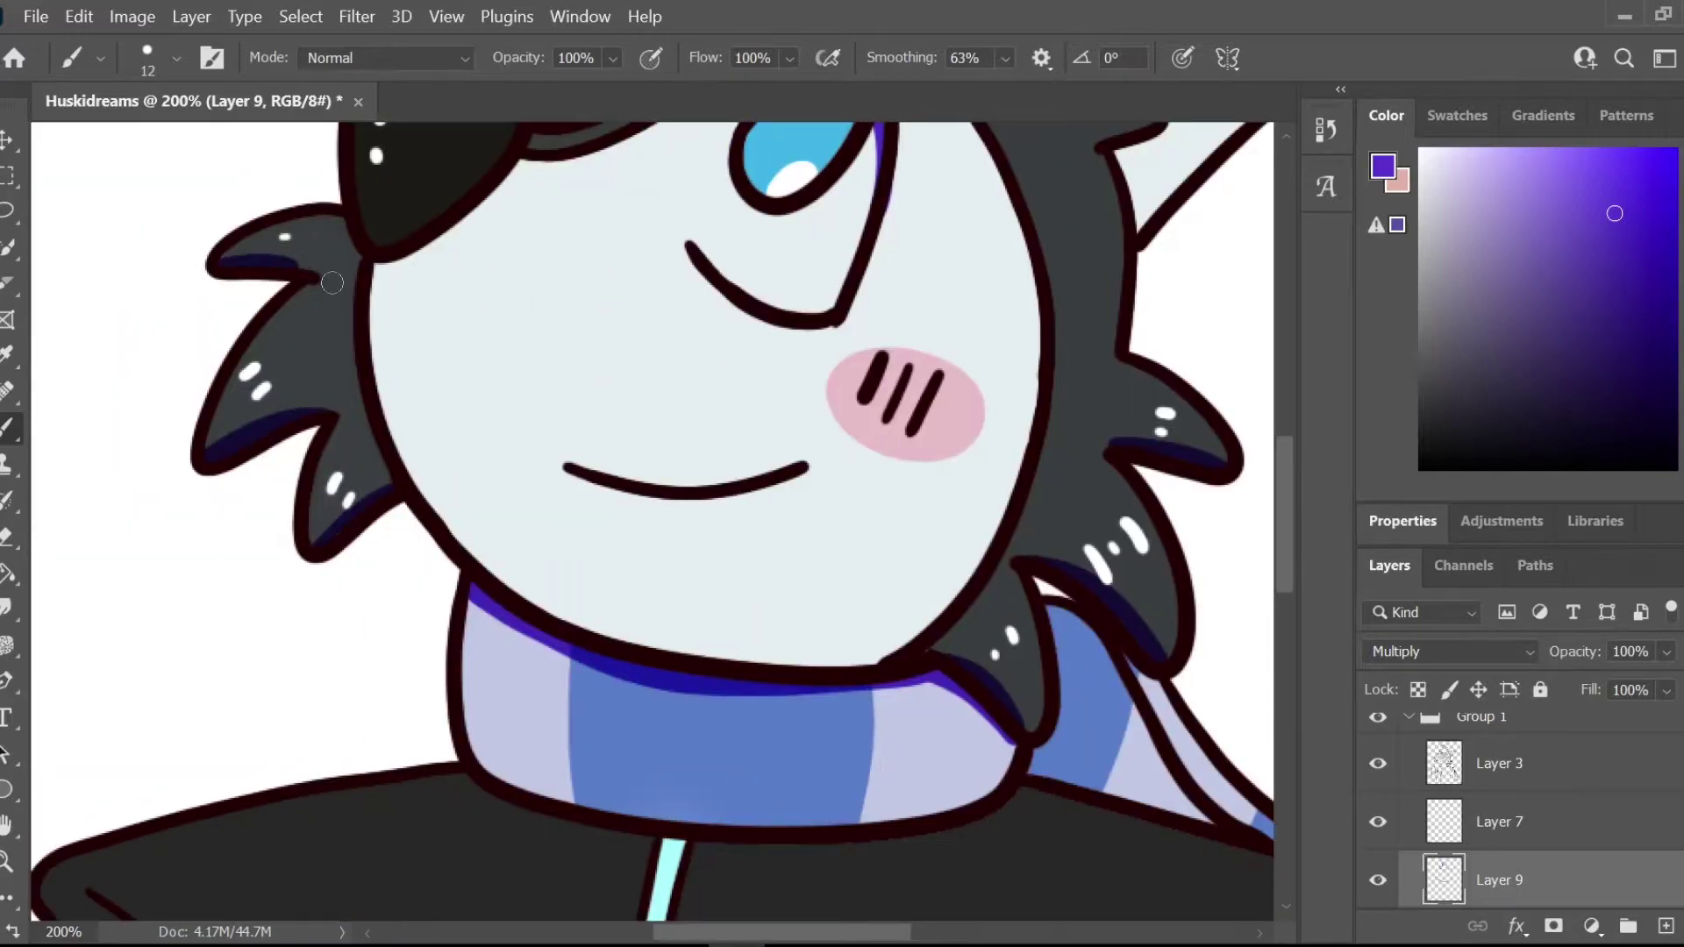
Step: Shade the jacket along the inner edge of the left arm and the outer edge of the right arm
{"action": "scroll", "coordinate": [332, 282], "scroll_direction": "down", "scroll_amount": 4}
{"action": "key", "text": "ctrl+minus"}
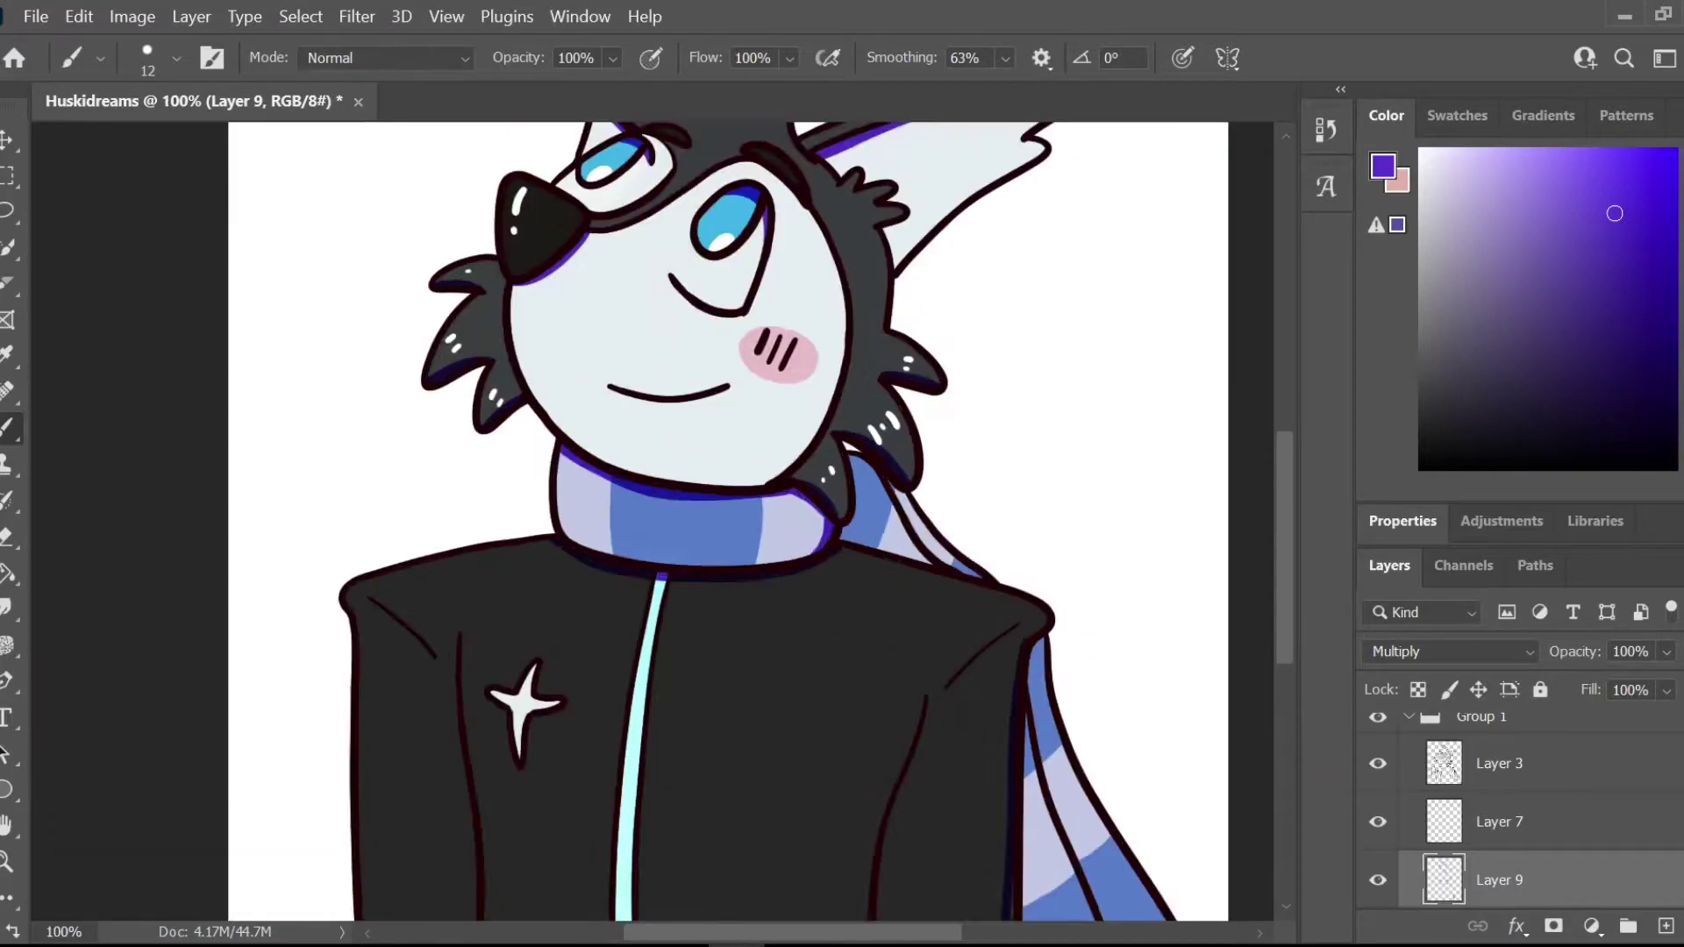
{"action": "key", "text": "ctrl+plus"}
{"action": "left_click_drag", "start_coordinate": [792, 933], "coordinate": [900, 933]}
{"action": "left_click_drag", "start_coordinate": [1285, 547], "coordinate": [1285, 663]}
{"action": "left_click_drag", "start_coordinate": [858, 781], "coordinate": [861, 875]}
{"action": "key", "text": "ctrl+minus"}
{"action": "left_click_drag", "start_coordinate": [215, 447], "coordinate": [211, 669]}
{"action": "key", "text": "ctrl+plus"}
{"action": "left_click_drag", "start_coordinate": [882, 935], "coordinate": [825, 935]}
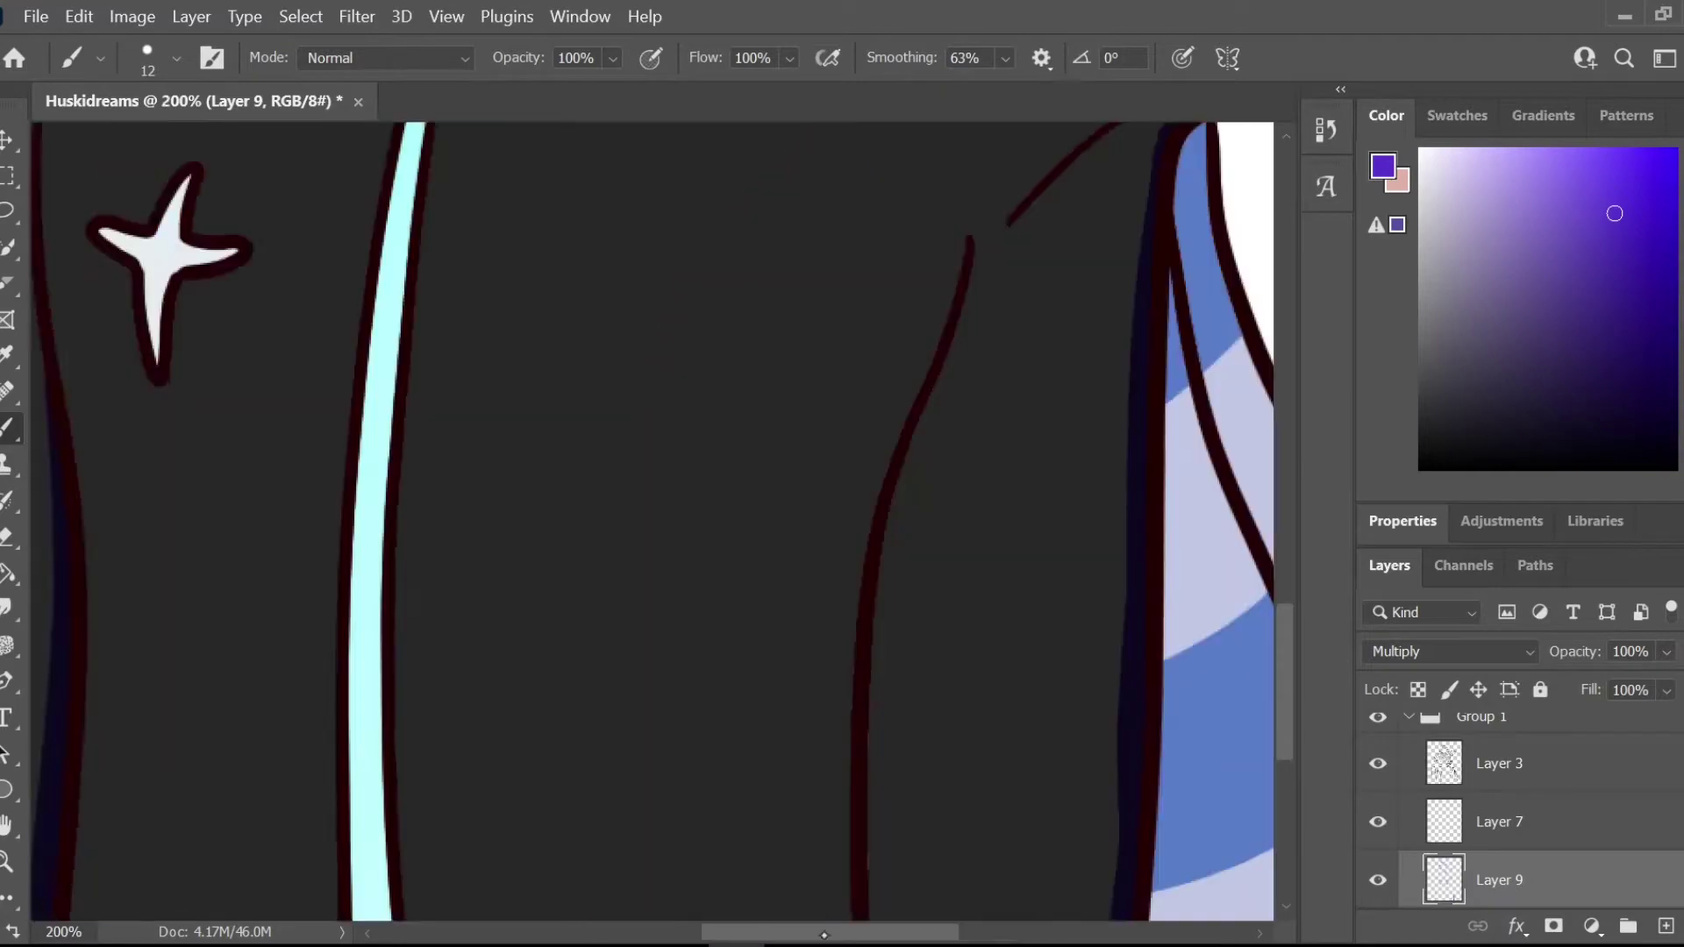
Step: Shade the fold of the hanging scarf tail and lower Layer 9's opacity to 54%
{"action": "key", "text": "ctrl+minus"}
{"action": "scroll", "coordinate": [838, 640], "scroll_direction": "up", "scroll_amount": 3}
{"action": "key", "text": "ctrl+minus"}
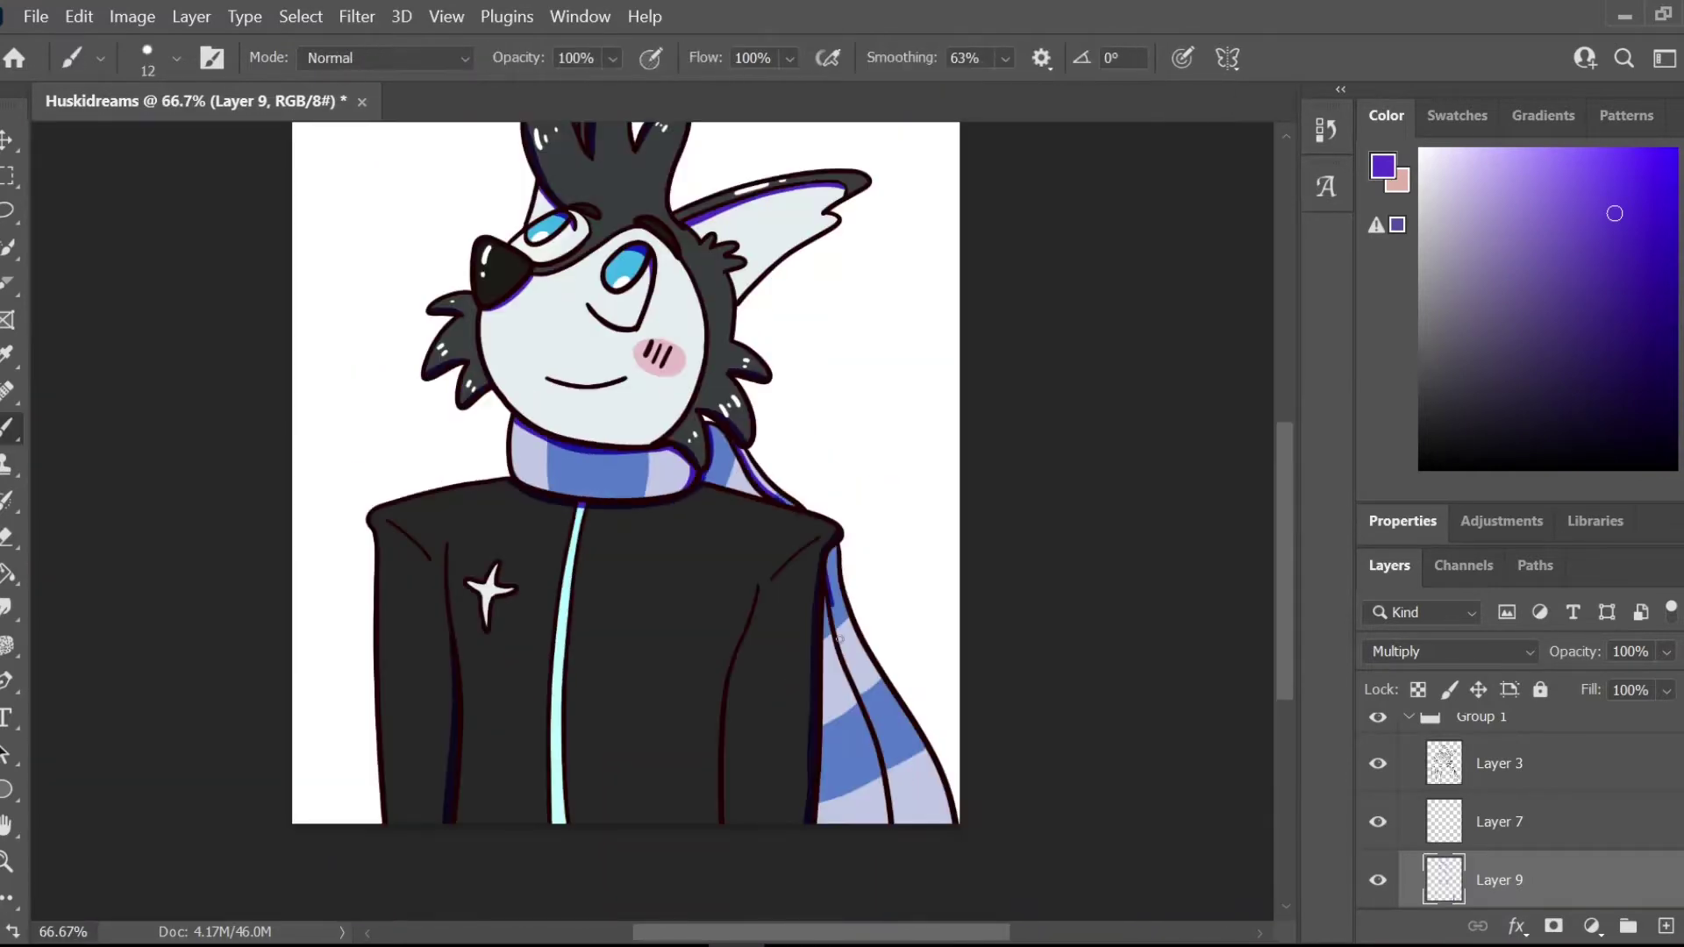
{"action": "left_click_drag", "start_coordinate": [839, 639], "coordinate": [893, 823]}
{"action": "left_click", "coordinate": [1666, 652]}
{"action": "mouse_move", "coordinate": [1681, 684]}
{"action": "left_mouse_down"}
{"action": "mouse_move", "coordinate": [1625, 685]}
{"action": "mouse_move", "coordinate": [1649, 685]}
{"action": "left_mouse_up"}
{"action": "left_click", "coordinate": [1611, 829]}
Step: Widen the shadows on the right cheek's fur tufts and along the scarf beneath the chin
{"action": "key", "text": "ctrl+plus"}
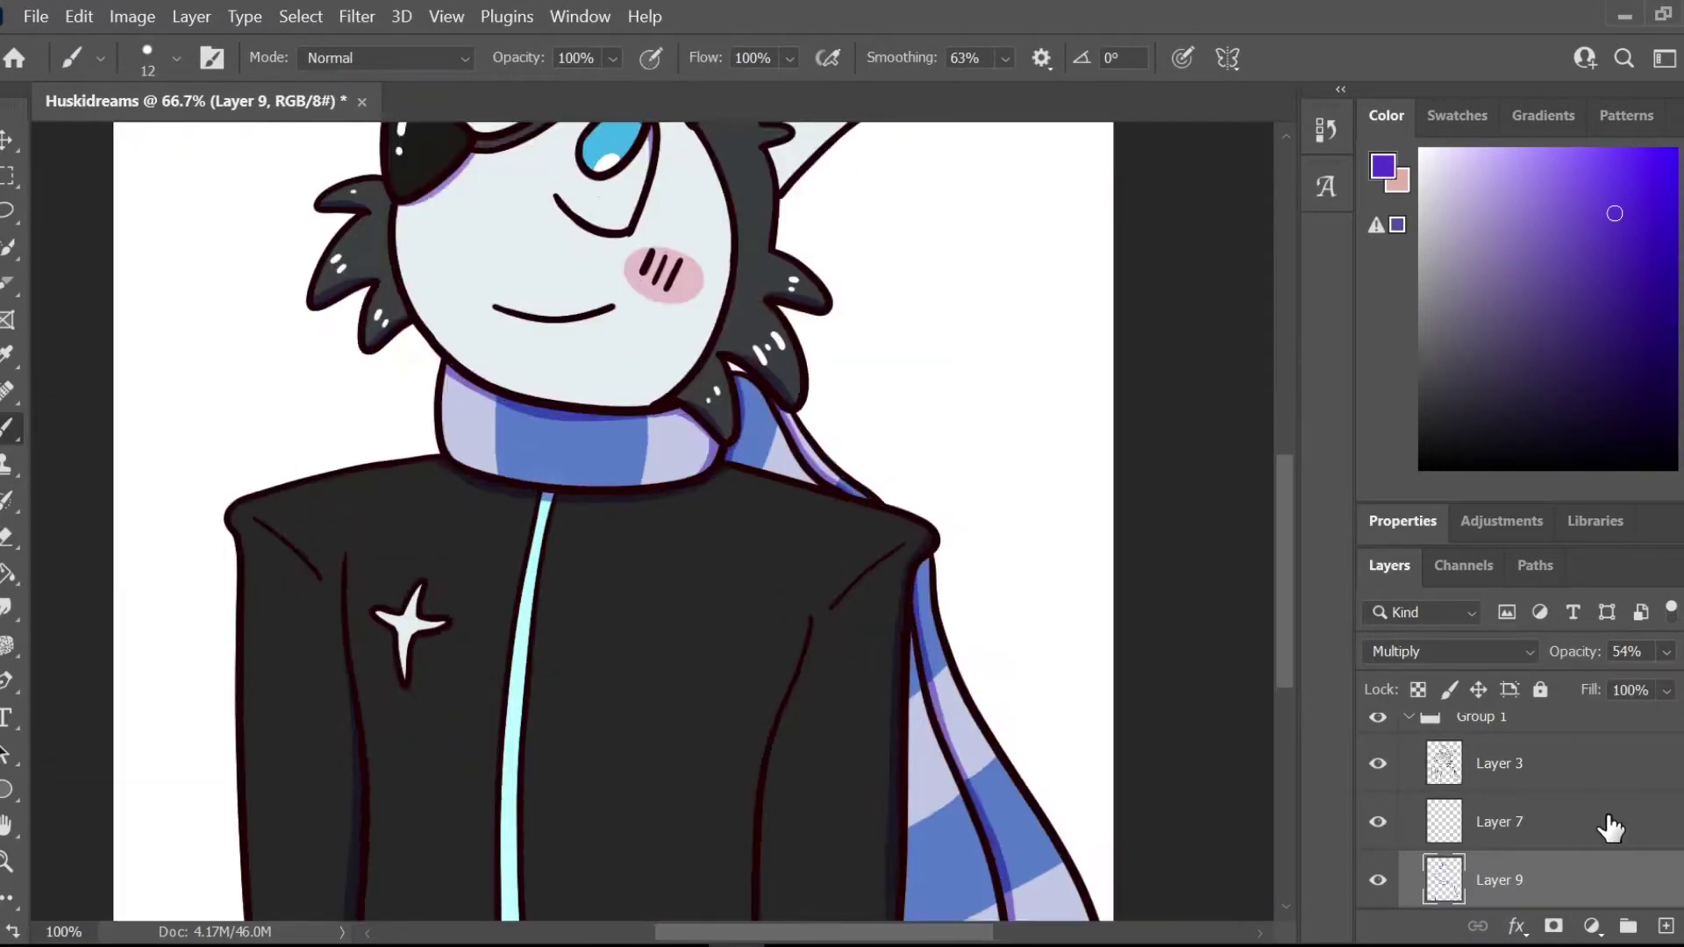
{"action": "key", "text": "ctrl+plus"}
{"action": "left_click_drag", "start_coordinate": [1285, 571], "coordinate": [1284, 508]}
{"action": "key", "text": "ctrl+plus"}
{"action": "left_click_drag", "start_coordinate": [872, 860], "coordinate": [894, 796]}
{"action": "key", "text": "ctrl+minus"}
{"action": "left_click_drag", "start_coordinate": [904, 632], "coordinate": [942, 671]}
{"action": "key", "text": "e"}
{"action": "key", "text": "b"}
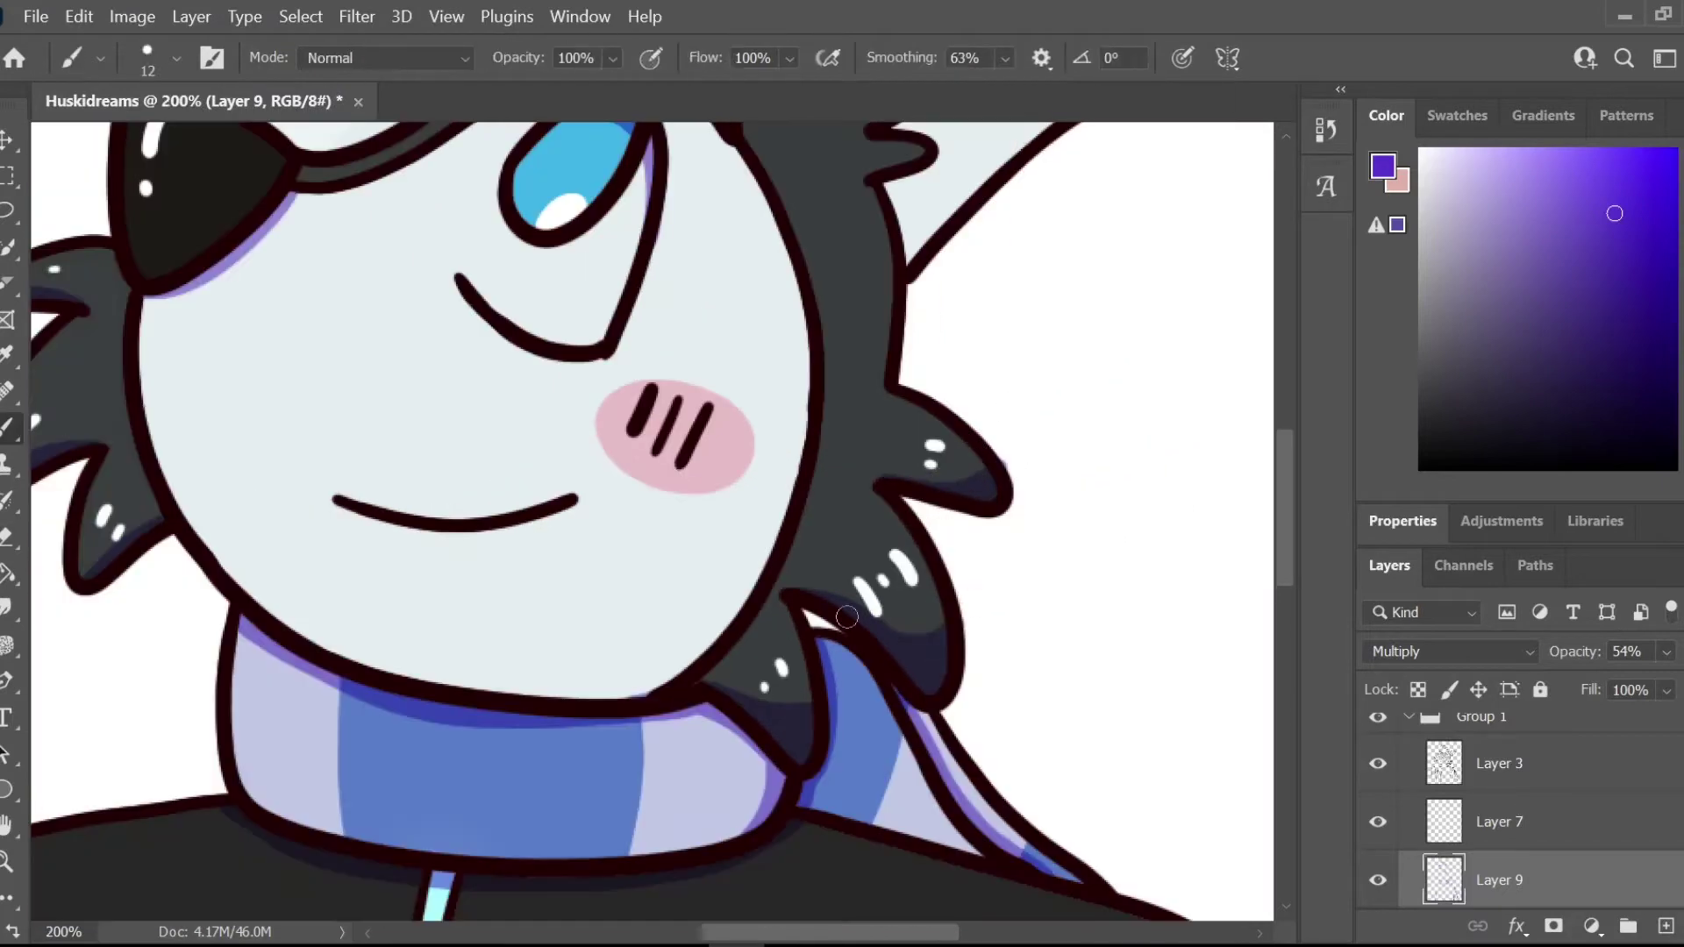
{"action": "left_click_drag", "start_coordinate": [351, 660], "coordinate": [806, 690]}
{"action": "key", "text": "e"}
{"action": "key", "text": "b"}
Step: Reinforce the shadow beside the jacket's right sleeve and thicken the one along the scarf's upper edge
{"action": "key", "text": "ctrl+minus"}
{"action": "key", "text": "ctrl+minus"}
{"action": "left_click_drag", "start_coordinate": [1284, 521], "coordinate": [1284, 596]}
{"action": "key", "text": "ctrl+plus"}
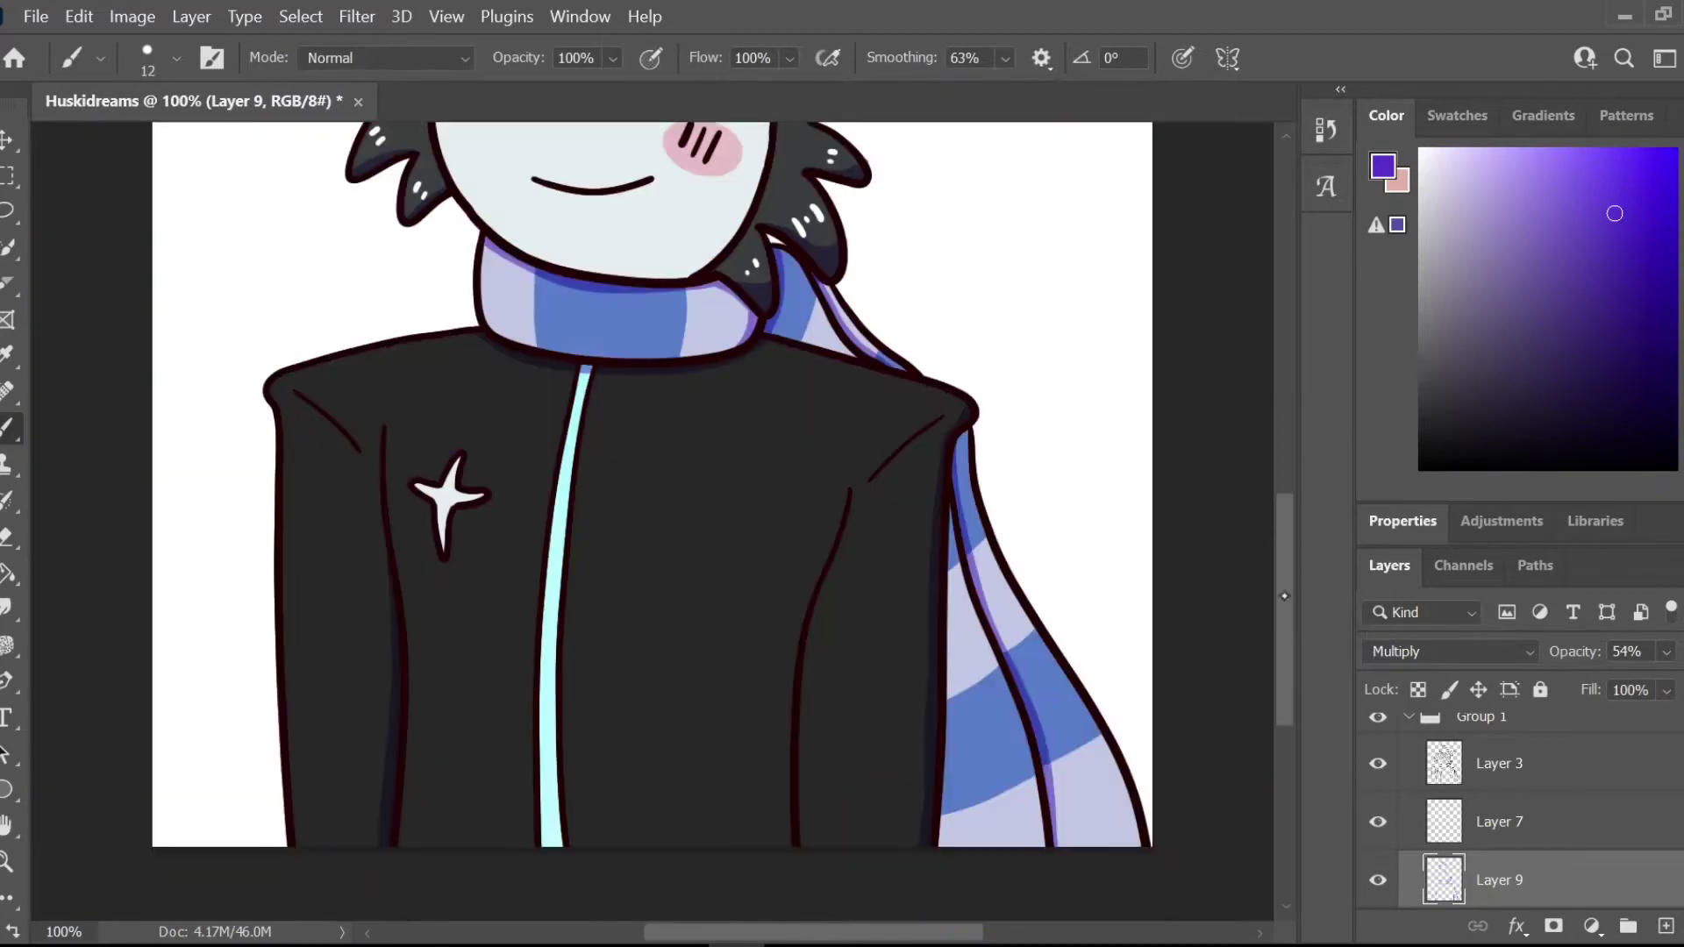
{"action": "left_click_drag", "start_coordinate": [958, 511], "coordinate": [935, 844]}
{"action": "key", "text": "ctrl+minus"}
{"action": "key", "text": "ctrl+minus"}
{"action": "key", "text": "ctrl+plus"}
{"action": "key", "text": "ctrl+plus"}
{"action": "key", "text": "ctrl+plus"}
{"action": "left_click_drag", "start_coordinate": [316, 568], "coordinate": [813, 638]}
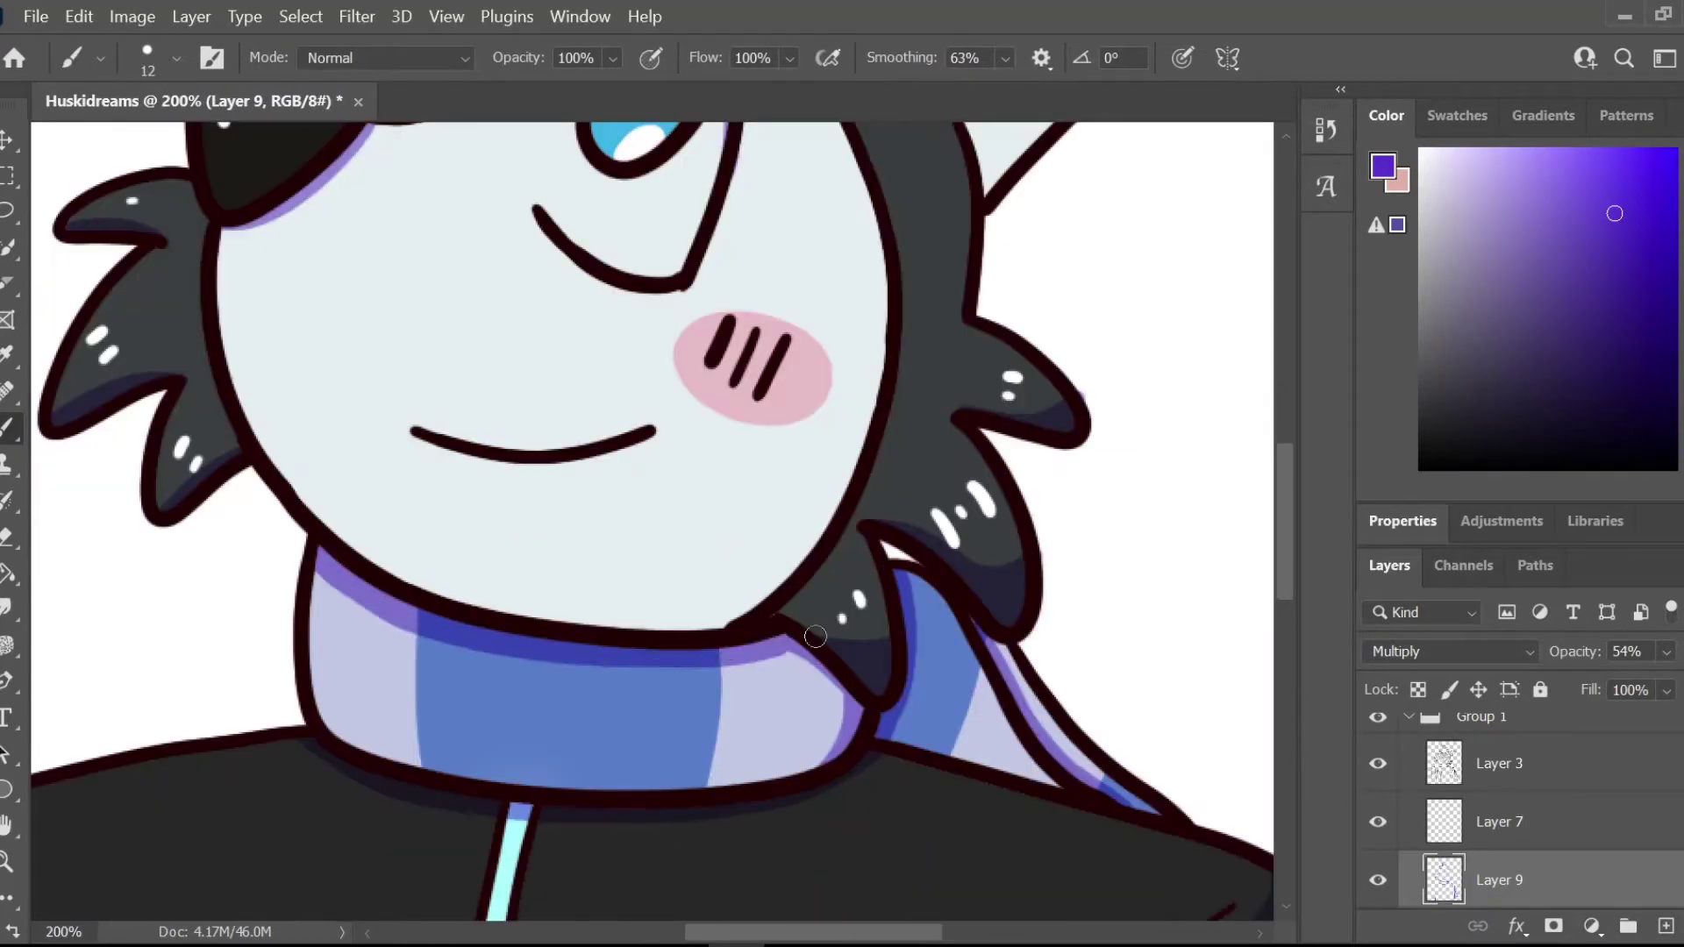
Step: Hide the artwork above the Background layer and fill the background with purple
{"action": "key", "text": "ctrl+minus"}
{"action": "key", "text": "ctrl+minus"}
{"action": "key", "text": "ctrl+minus"}
{"action": "scroll", "coordinate": [1413, 729], "scroll_direction": "up", "scroll_amount": 1}
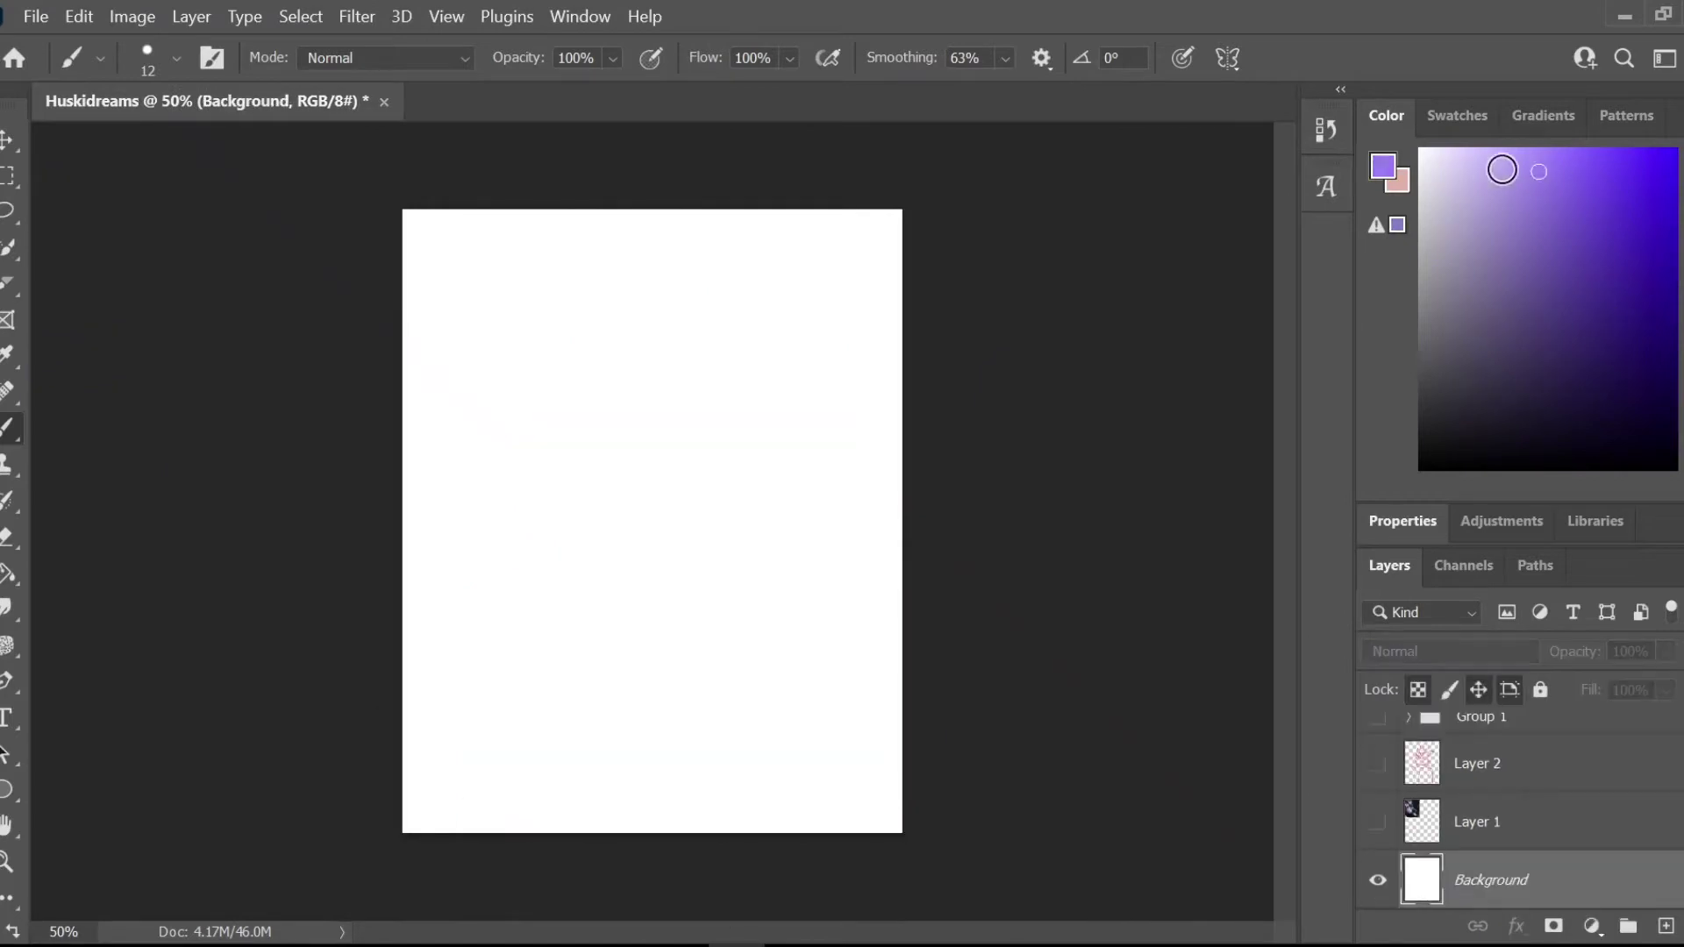
{"action": "left_click", "coordinate": [568, 687]}
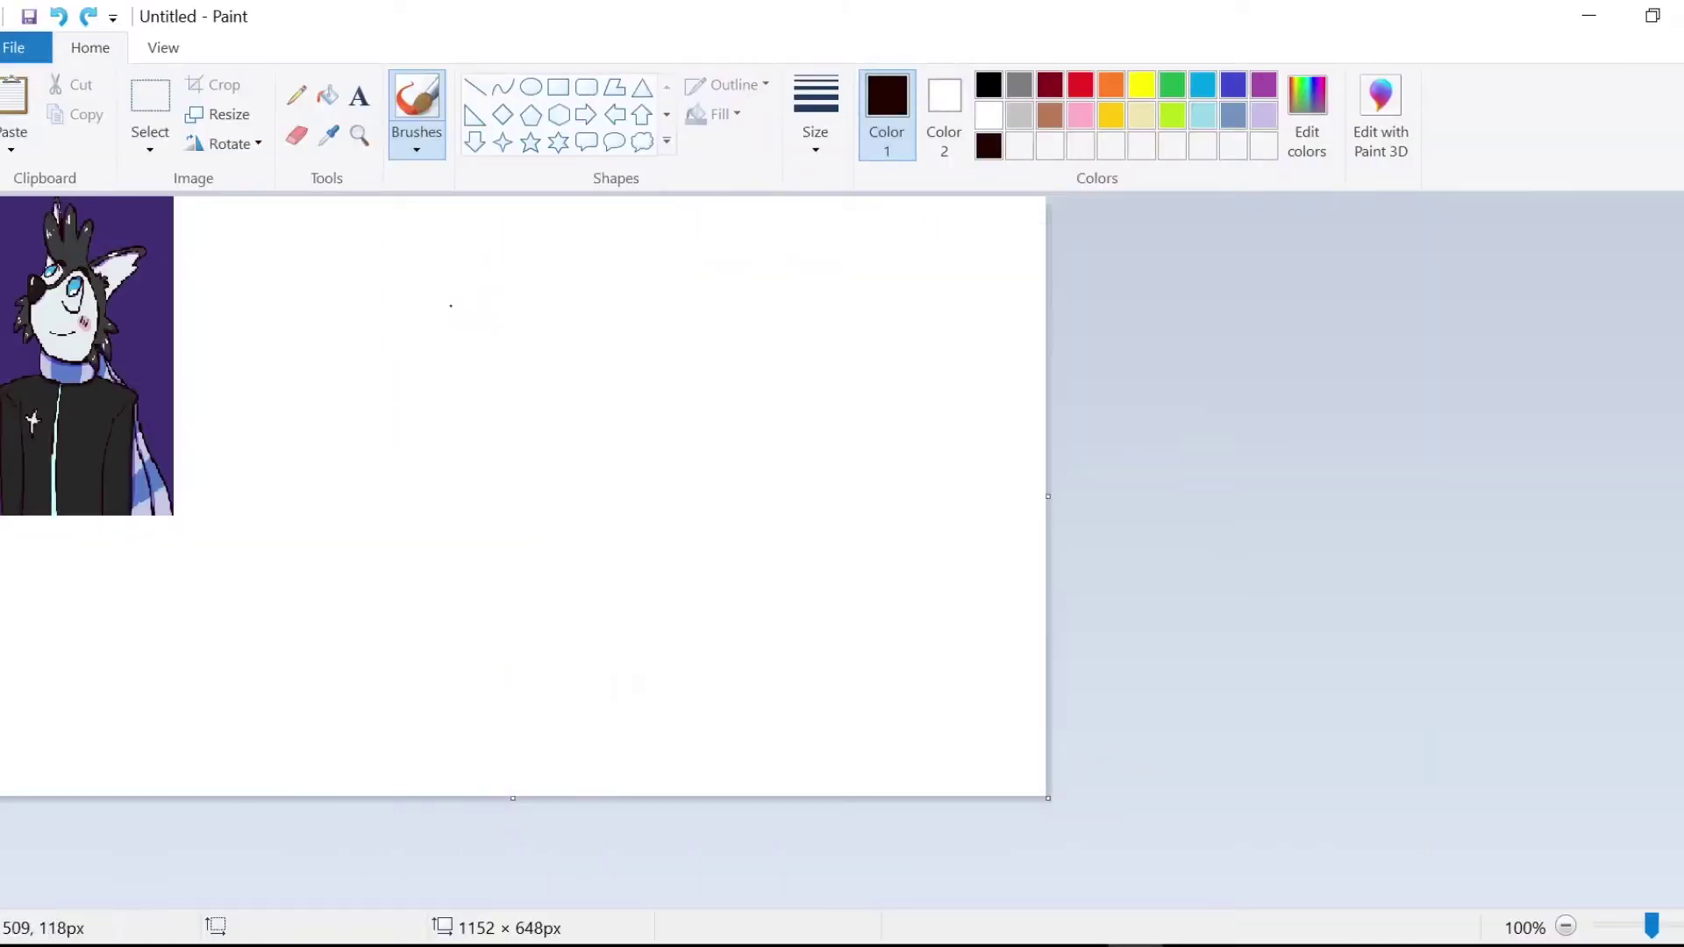
Step: Switch to Paint and outline the hair, the right ear with its fur, and the right cheek tufts with a dark brush
{"action": "left_click_drag", "start_coordinate": [456, 374], "coordinate": [620, 311]}
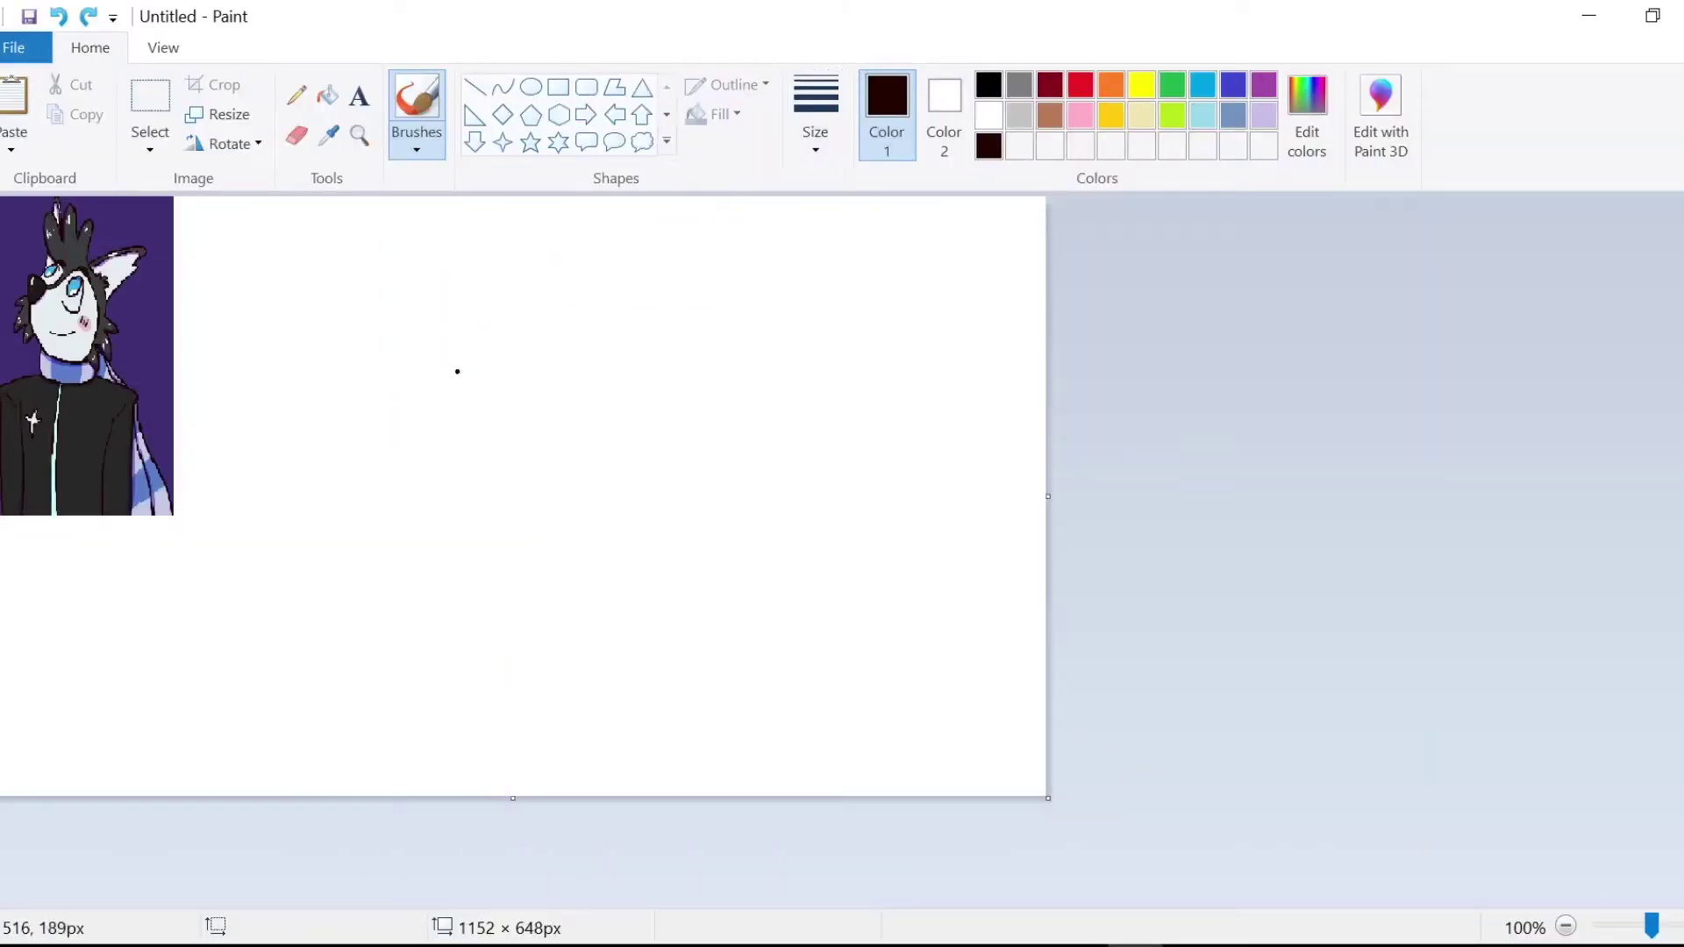
{"action": "left_click_drag", "start_coordinate": [456, 375], "coordinate": [738, 309]}
{"action": "mouse_move", "coordinate": [624, 356]}
{"action": "left_mouse_down"}
{"action": "mouse_move", "coordinate": [650, 363]}
{"action": "mouse_move", "coordinate": [690, 435]}
{"action": "left_mouse_up"}
{"action": "key", "text": "ctrl+z"}
{"action": "key", "text": "ctrl+z"}
{"action": "mouse_move", "coordinate": [593, 331]}
{"action": "left_mouse_down"}
{"action": "mouse_move", "coordinate": [704, 397]}
{"action": "mouse_move", "coordinate": [693, 420]}
{"action": "left_mouse_up"}
{"action": "left_click_drag", "start_coordinate": [625, 356], "coordinate": [693, 514]}
{"action": "mouse_move", "coordinate": [462, 326]}
{"action": "left_mouse_down"}
{"action": "mouse_move", "coordinate": [481, 290]}
{"action": "mouse_move", "coordinate": [777, 237]}
{"action": "mouse_move", "coordinate": [621, 575]}
{"action": "left_mouse_up"}
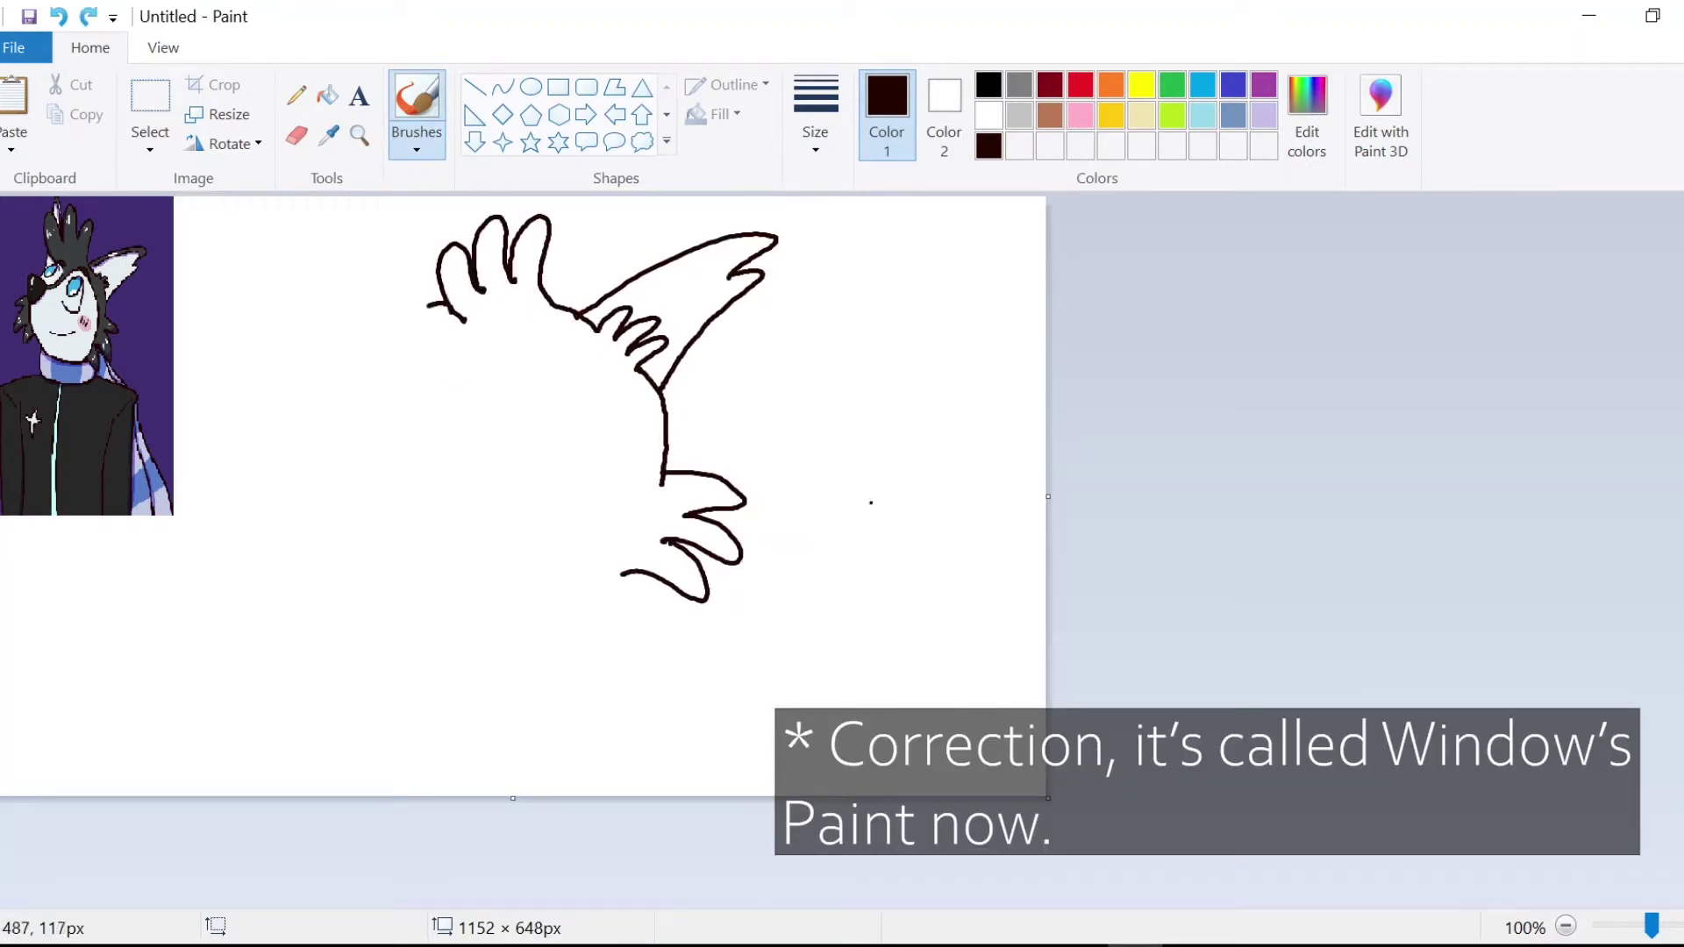
Step: Outline the forehead, the triangular nose and the jaw down to the right cheek tufts
{"action": "left_click_drag", "start_coordinate": [429, 306], "coordinate": [368, 355]}
{"action": "left_click_drag", "start_coordinate": [369, 355], "coordinate": [405, 373]}
{"action": "left_click_drag", "start_coordinate": [329, 447], "coordinate": [449, 595]}
{"action": "mouse_move", "coordinate": [478, 599]}
{"action": "left_mouse_down"}
{"action": "mouse_move", "coordinate": [624, 573]}
{"action": "mouse_move", "coordinate": [478, 599]}
{"action": "left_mouse_up"}
{"action": "left_click", "coordinate": [296, 136]}
{"action": "left_click", "coordinate": [296, 95]}
{"action": "key", "text": "ctrl+z"}
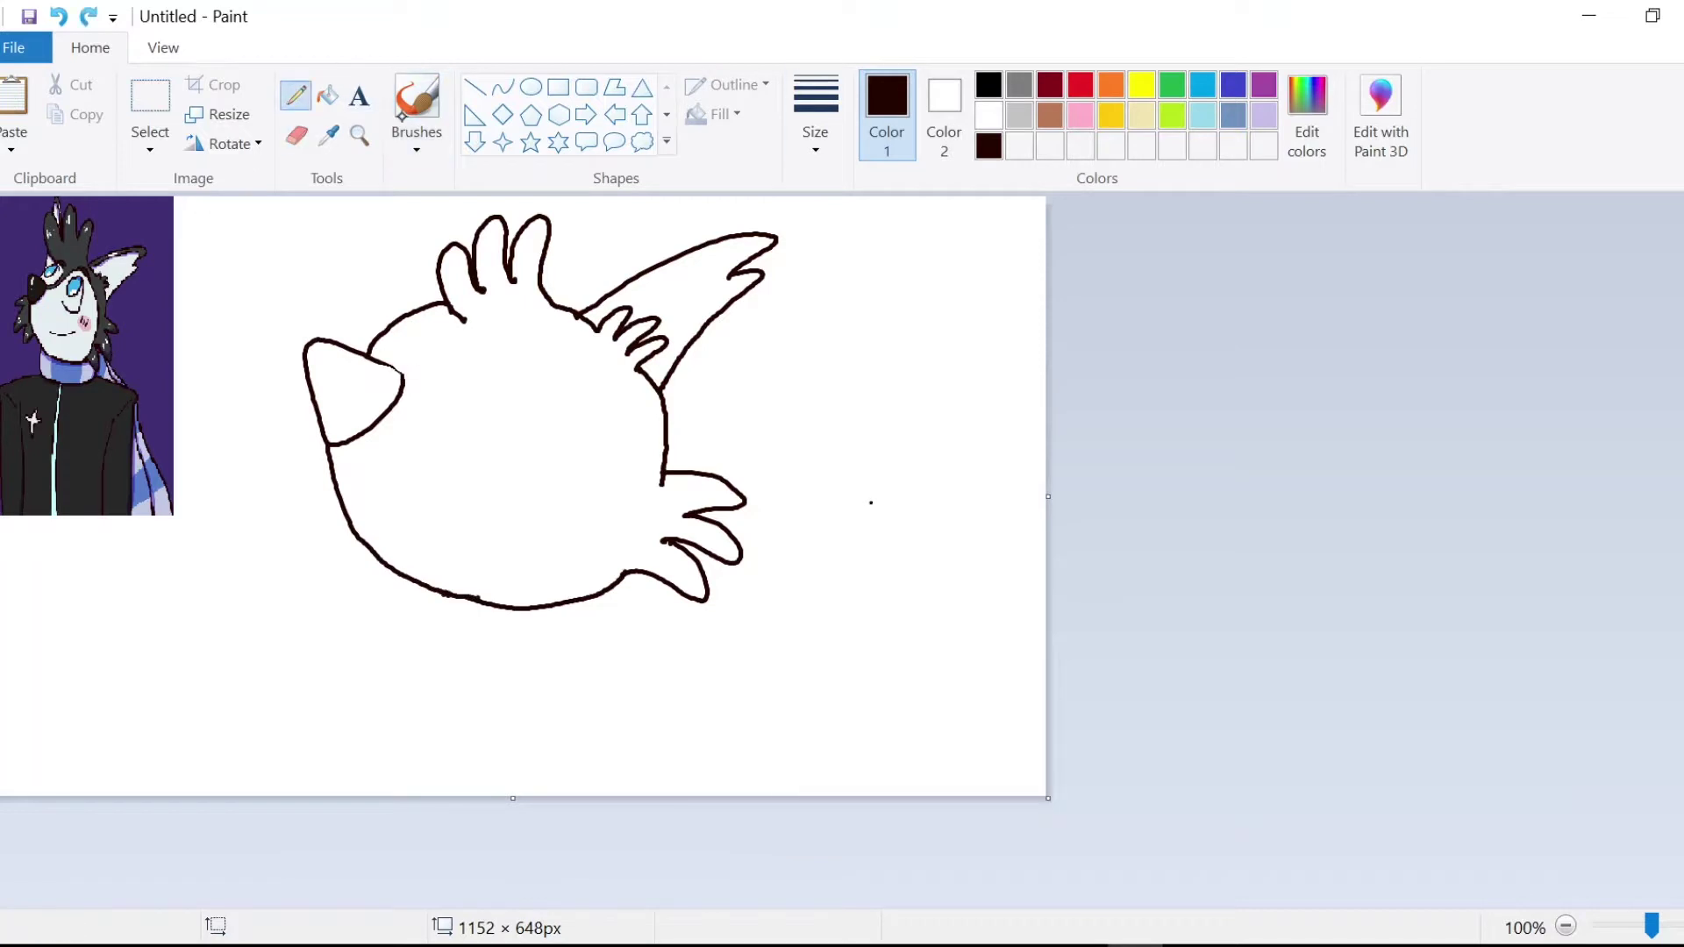
Step: Draw the inner face marking and the near eye, with the smile and three short cheek lines
{"action": "left_click", "coordinate": [404, 115]}
{"action": "mouse_move", "coordinate": [401, 377]}
{"action": "left_mouse_down"}
{"action": "mouse_move", "coordinate": [378, 364]}
{"action": "mouse_move", "coordinate": [599, 346]}
{"action": "mouse_move", "coordinate": [559, 605]}
{"action": "left_mouse_up"}
{"action": "left_click_drag", "start_coordinate": [495, 378], "coordinate": [530, 468]}
{"action": "left_click_drag", "start_coordinate": [474, 445], "coordinate": [535, 467]}
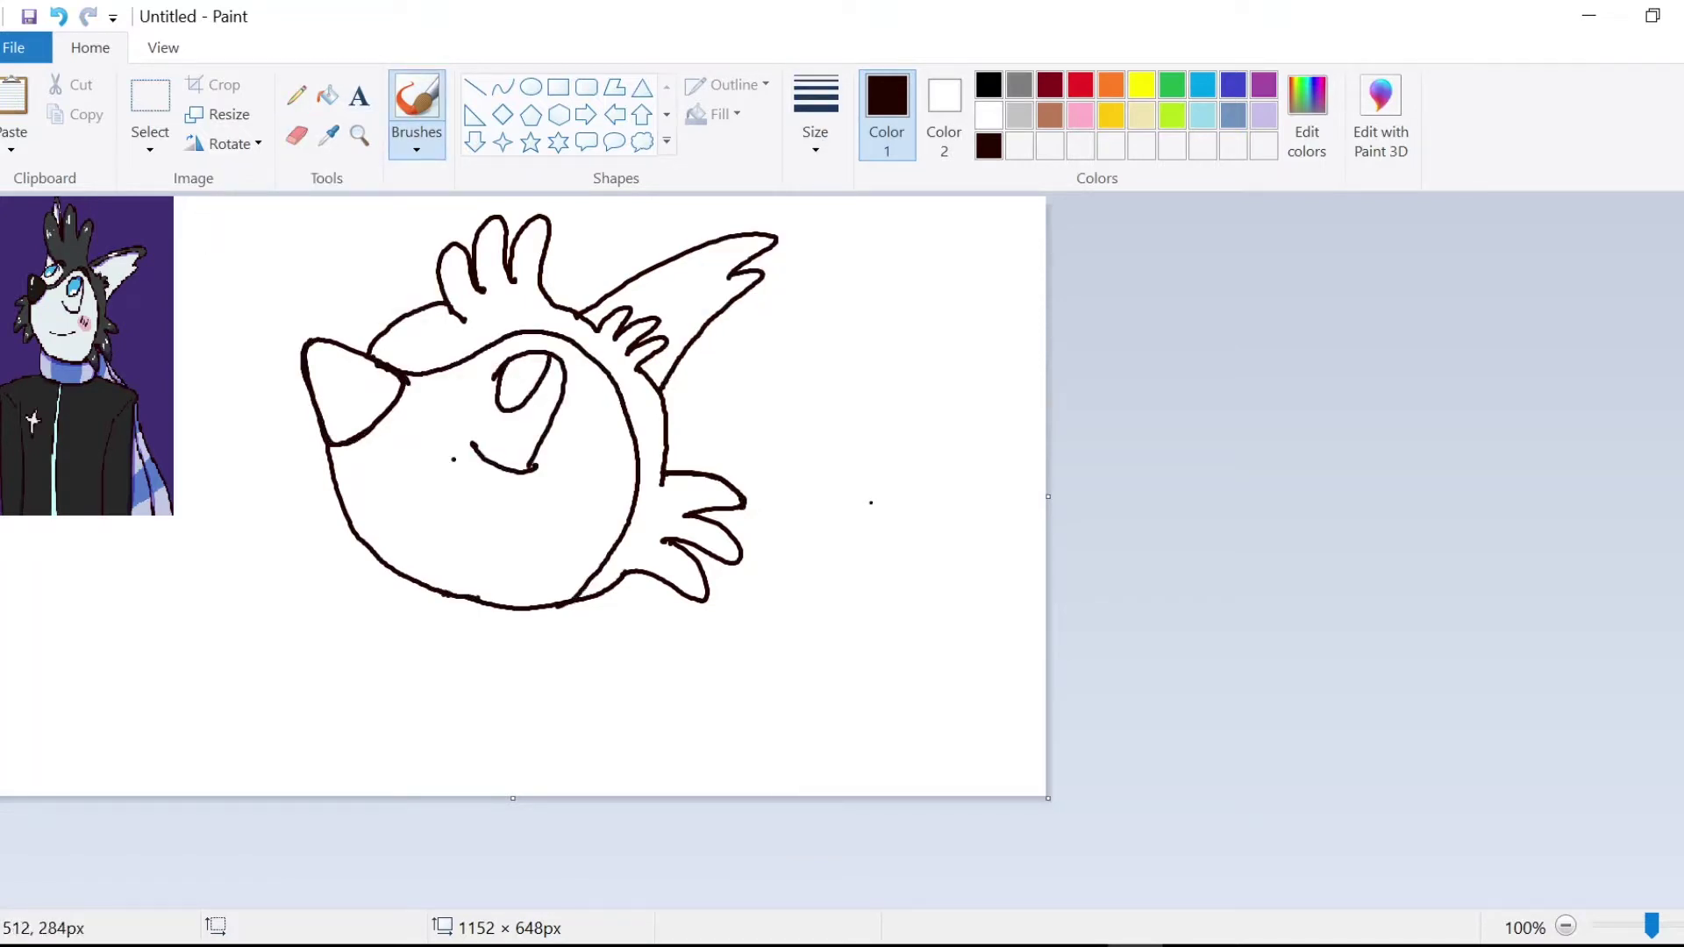
{"action": "left_click_drag", "start_coordinate": [450, 536], "coordinate": [522, 527]}
{"action": "left_click_drag", "start_coordinate": [563, 478], "coordinate": [554, 493]}
Step: Erase the forehead line beneath the hair and draw the far eye with its iris and both eyebrows
{"action": "left_click", "coordinate": [297, 136]}
{"action": "mouse_move", "coordinate": [441, 298]}
{"action": "left_mouse_down"}
{"action": "mouse_move", "coordinate": [374, 344]}
{"action": "mouse_move", "coordinate": [382, 359]}
{"action": "mouse_move", "coordinate": [447, 355]}
{"action": "left_mouse_up"}
{"action": "left_click", "coordinate": [416, 115]}
{"action": "left_click_drag", "start_coordinate": [451, 305], "coordinate": [474, 353]}
{"action": "left_click_drag", "start_coordinate": [521, 322], "coordinate": [585, 347]}
{"action": "left_click", "coordinate": [59, 16]}
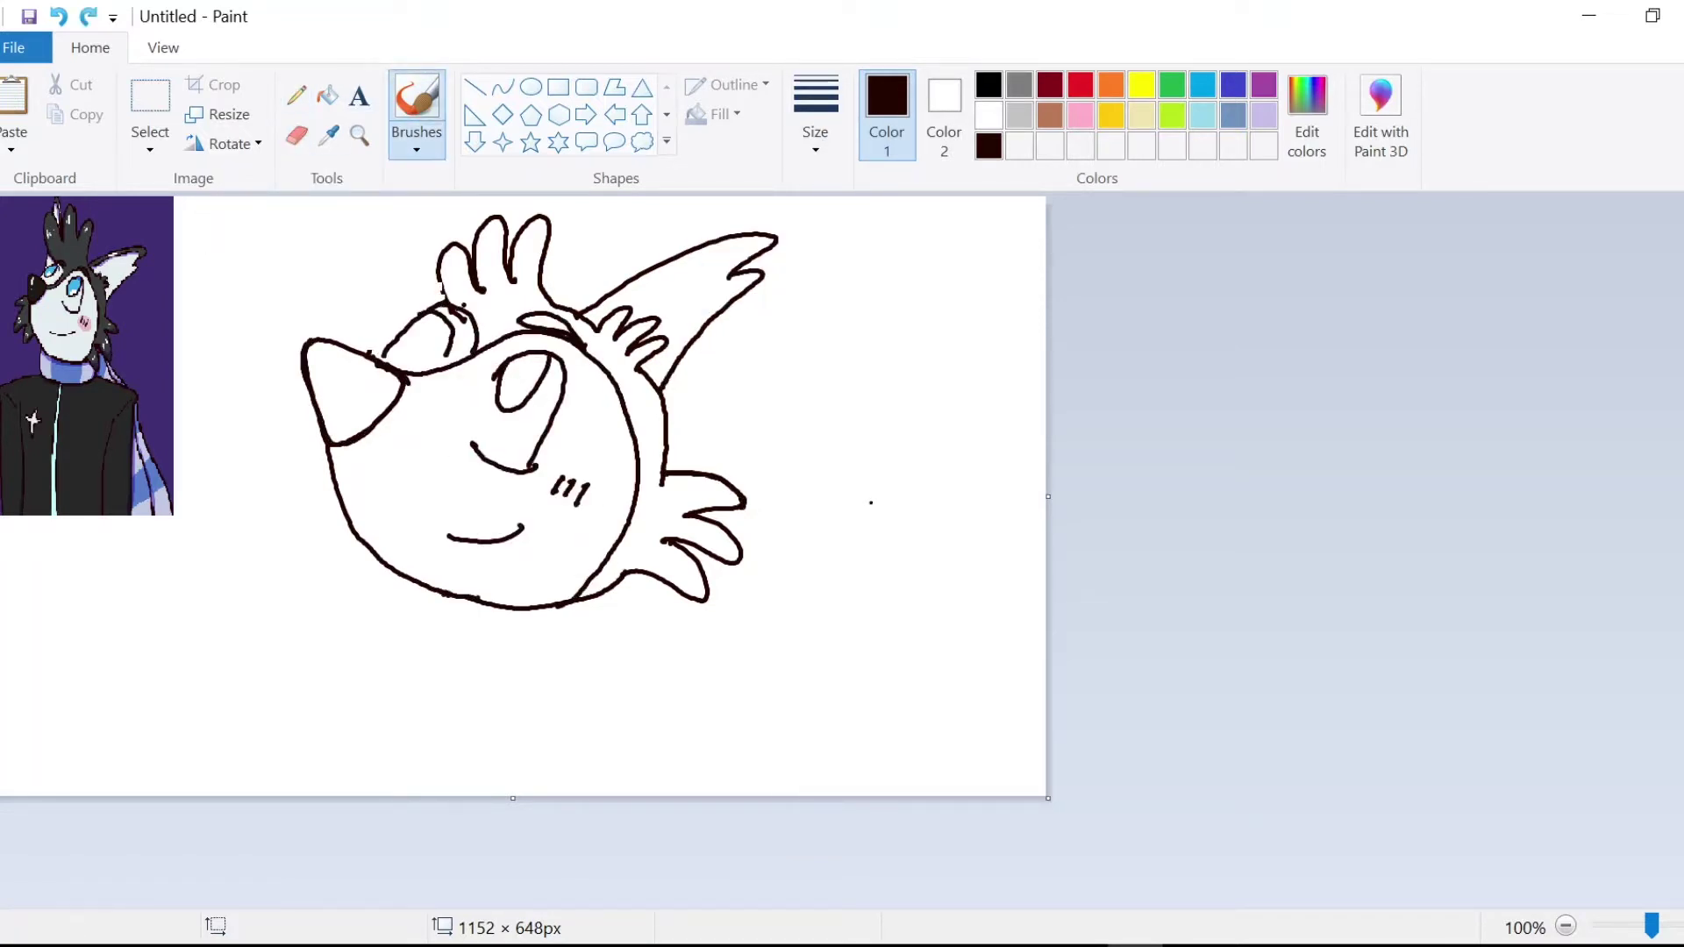
{"action": "left_click_drag", "start_coordinate": [450, 306], "coordinate": [497, 322]}
{"action": "left_click_drag", "start_coordinate": [398, 341], "coordinate": [449, 324]}
Step: Draw the left cheek's fur tufts and the scarf band around the neck
{"action": "left_click_drag", "start_coordinate": [318, 417], "coordinate": [351, 520]}
{"action": "left_click_drag", "start_coordinate": [440, 279], "coordinate": [447, 302]}
{"action": "key", "text": "ctrl+z"}
{"action": "left_click_drag", "start_coordinate": [351, 523], "coordinate": [621, 575]}
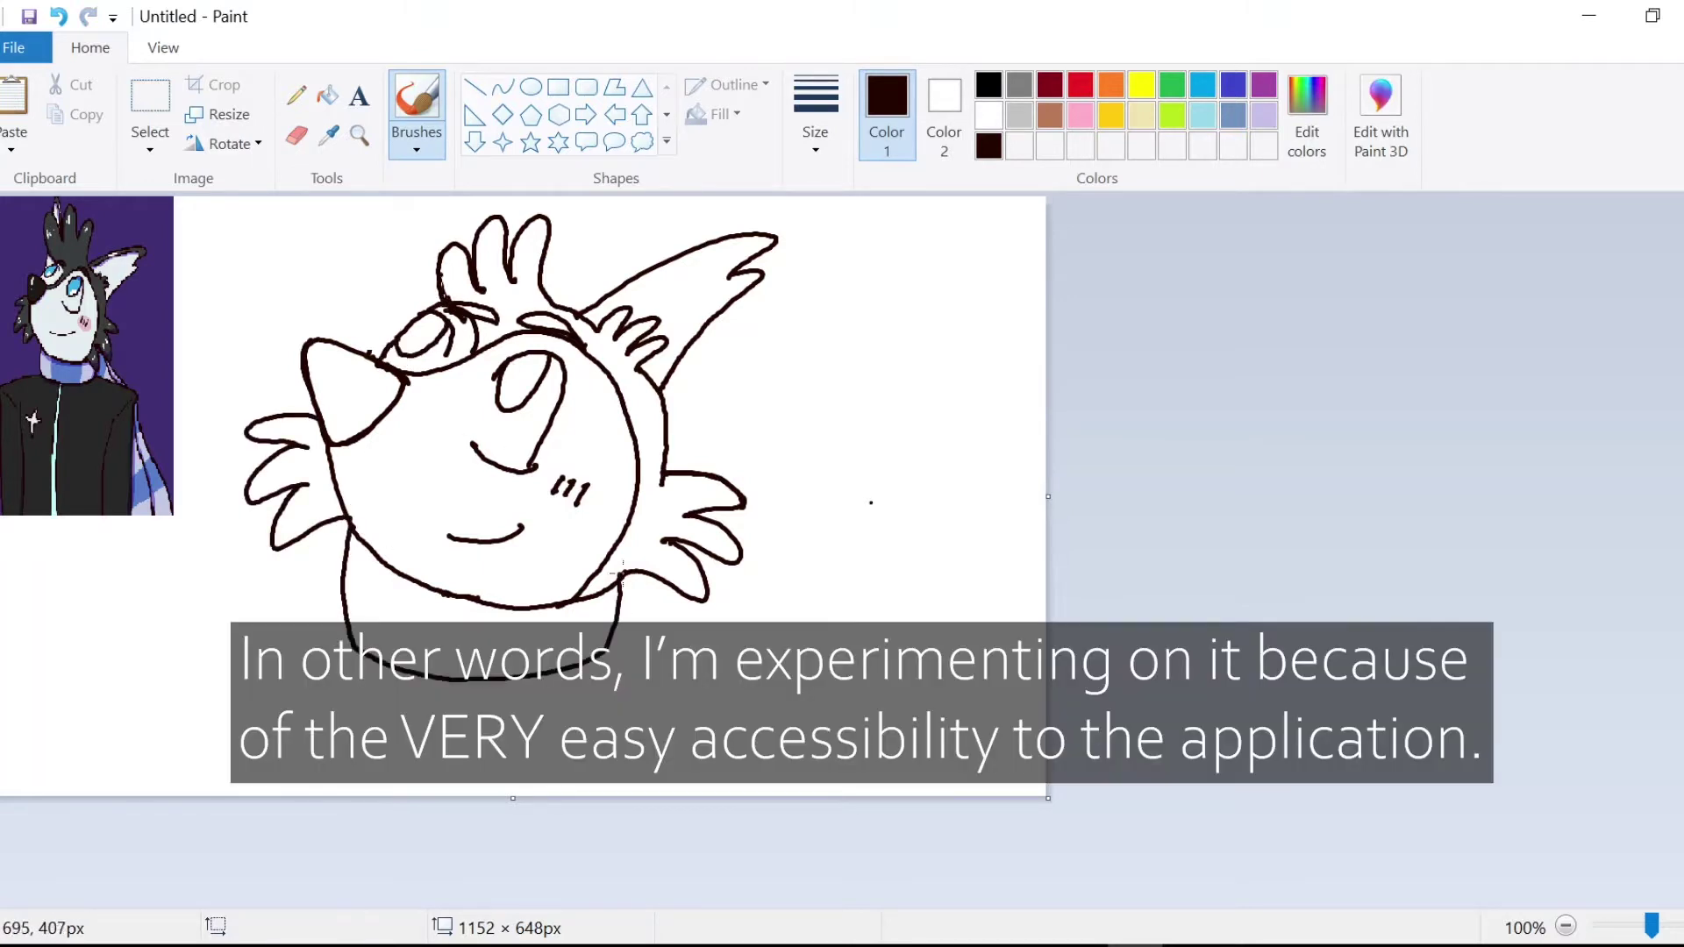
Step: Draw the jacket below the scarf, with both shoulders and sides, two zipper lines and the right sleeve creases
{"action": "left_click_drag", "start_coordinate": [351, 642], "coordinate": [185, 796]}
{"action": "left_click_drag", "start_coordinate": [607, 650], "coordinate": [757, 798]}
{"action": "left_click_drag", "start_coordinate": [447, 679], "coordinate": [434, 796]}
{"action": "left_click_drag", "start_coordinate": [770, 695], "coordinate": [667, 756]}
{"action": "left_click_drag", "start_coordinate": [645, 750], "coordinate": [637, 793]}
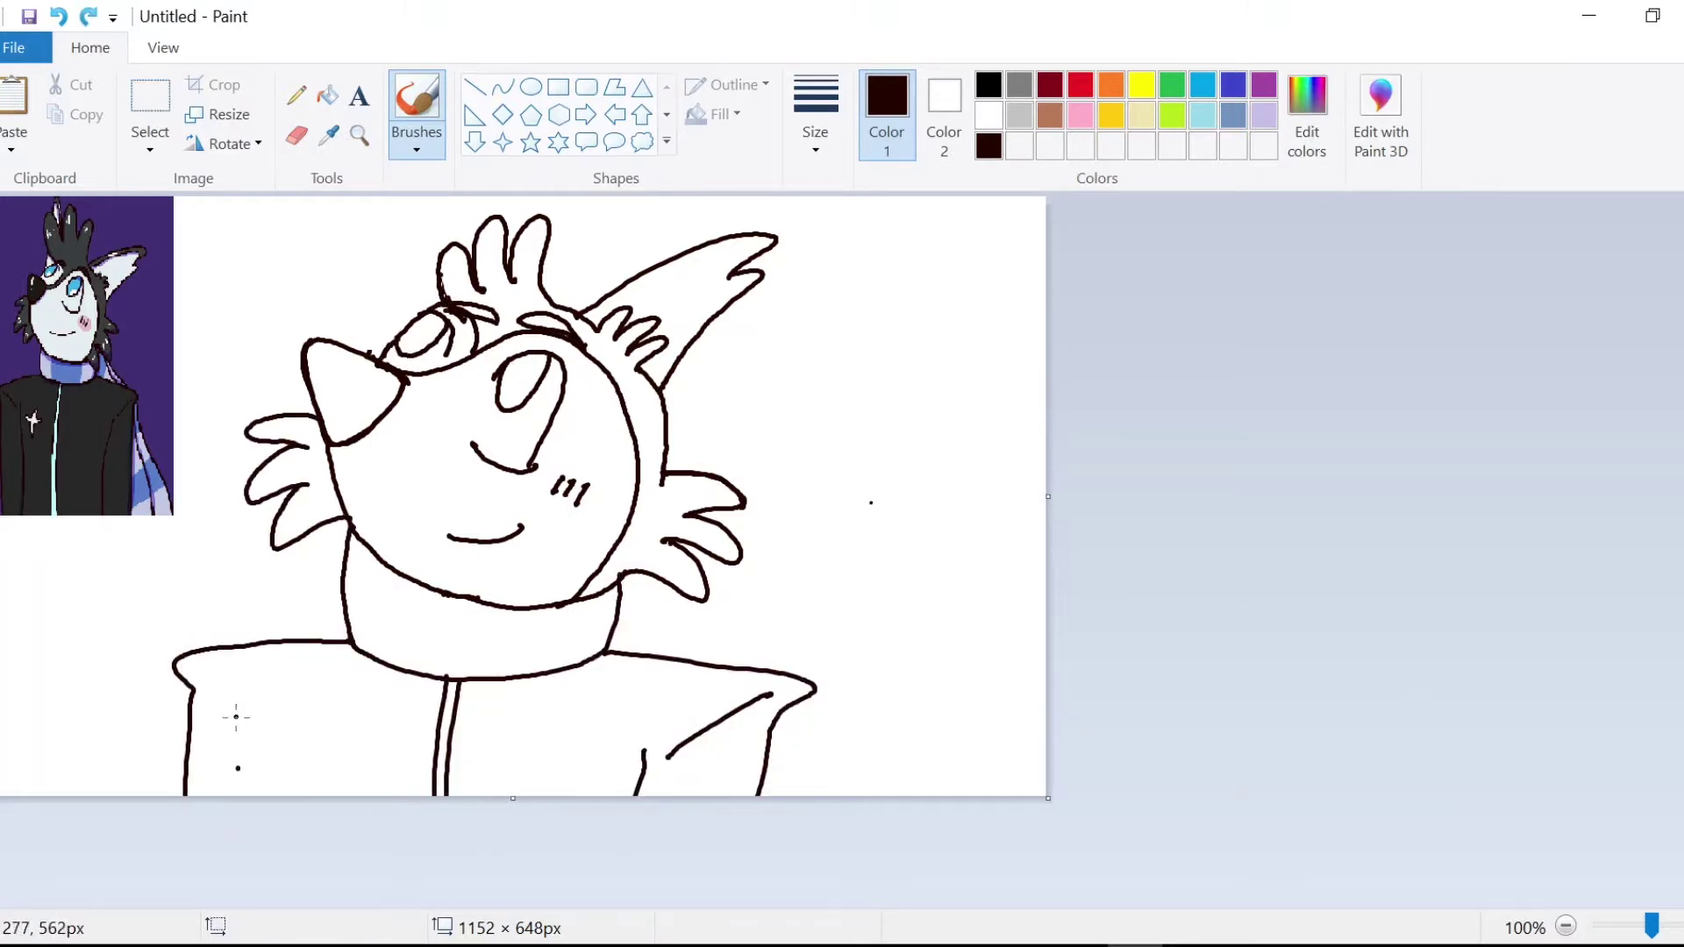
Step: Draw the ear left of the hair and erase the stray dot beside the head
{"action": "left_click_drag", "start_coordinate": [411, 303], "coordinate": [416, 199]}
{"action": "left_click", "coordinate": [297, 136]}
{"action": "key", "text": "ctrl+z"}
{"action": "left_click", "coordinate": [417, 115]}
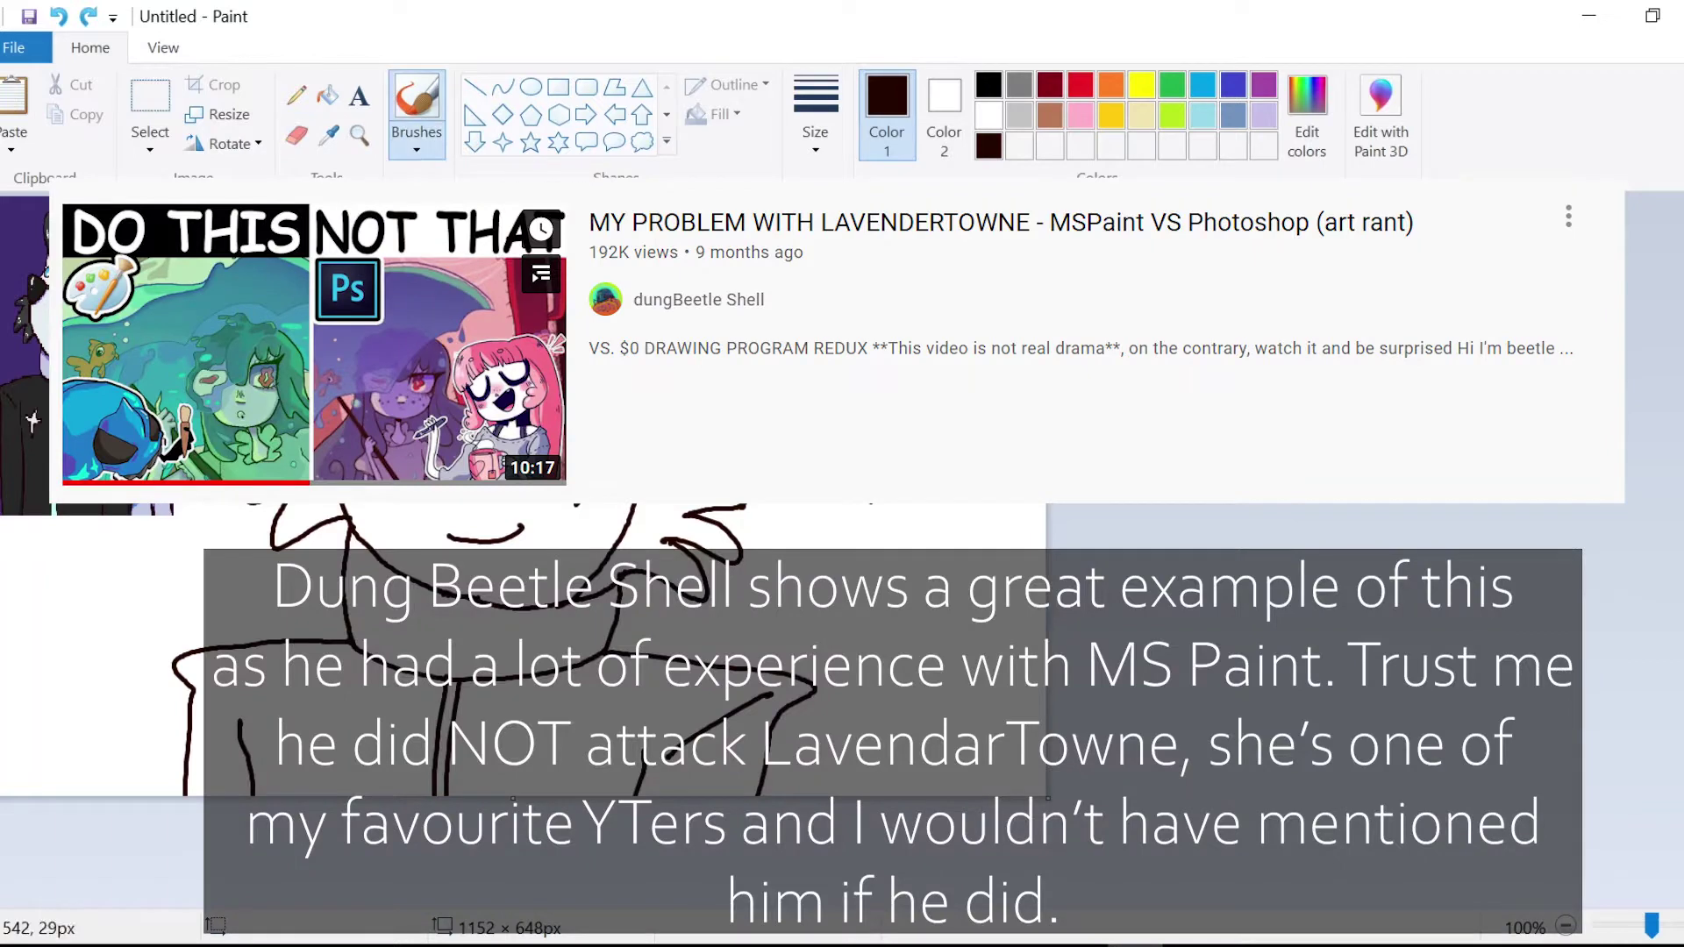
{"action": "scroll", "coordinate": [842, 561], "scroll_direction": "up", "scroll_amount": 1}
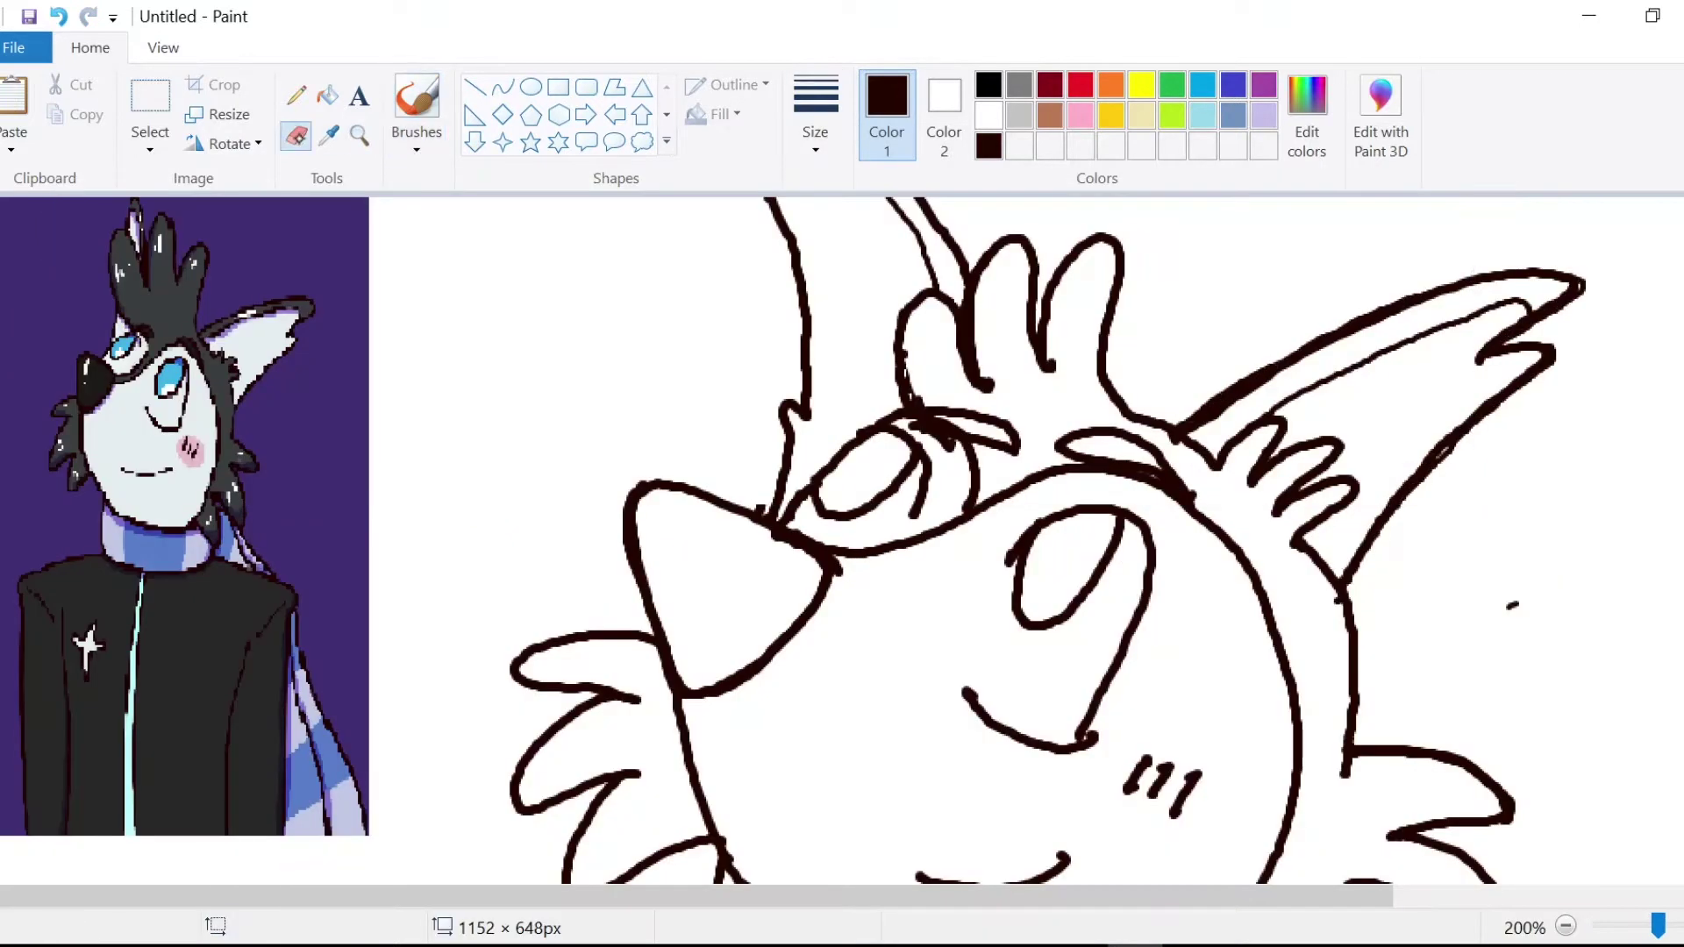
{"action": "left_click", "coordinate": [1512, 605]}
Step: Redraw the nose's left and lower edges with the Curve tool, erasing the rough brush lines
{"action": "left_click", "coordinate": [502, 86]}
{"action": "left_click", "coordinate": [297, 136]}
{"action": "mouse_move", "coordinate": [645, 570]}
{"action": "left_mouse_down"}
{"action": "mouse_move", "coordinate": [624, 482]}
{"action": "mouse_move", "coordinate": [709, 498]}
{"action": "mouse_move", "coordinate": [660, 637]}
{"action": "left_mouse_up"}
{"action": "left_click", "coordinate": [502, 86]}
{"action": "mouse_move", "coordinate": [671, 535]}
{"action": "left_mouse_down"}
{"action": "mouse_move", "coordinate": [653, 475]}
{"action": "mouse_move", "coordinate": [635, 489]}
{"action": "mouse_move", "coordinate": [659, 638]}
{"action": "left_mouse_up"}
{"action": "key", "text": "ctrl+z"}
{"action": "left_click", "coordinate": [296, 136]}
{"action": "mouse_move", "coordinate": [702, 691]}
{"action": "left_mouse_down"}
{"action": "mouse_move", "coordinate": [1048, 476]}
{"action": "mouse_move", "coordinate": [769, 521]}
{"action": "left_mouse_up"}
{"action": "left_click", "coordinate": [503, 87]}
{"action": "key", "text": "ctrl+z"}
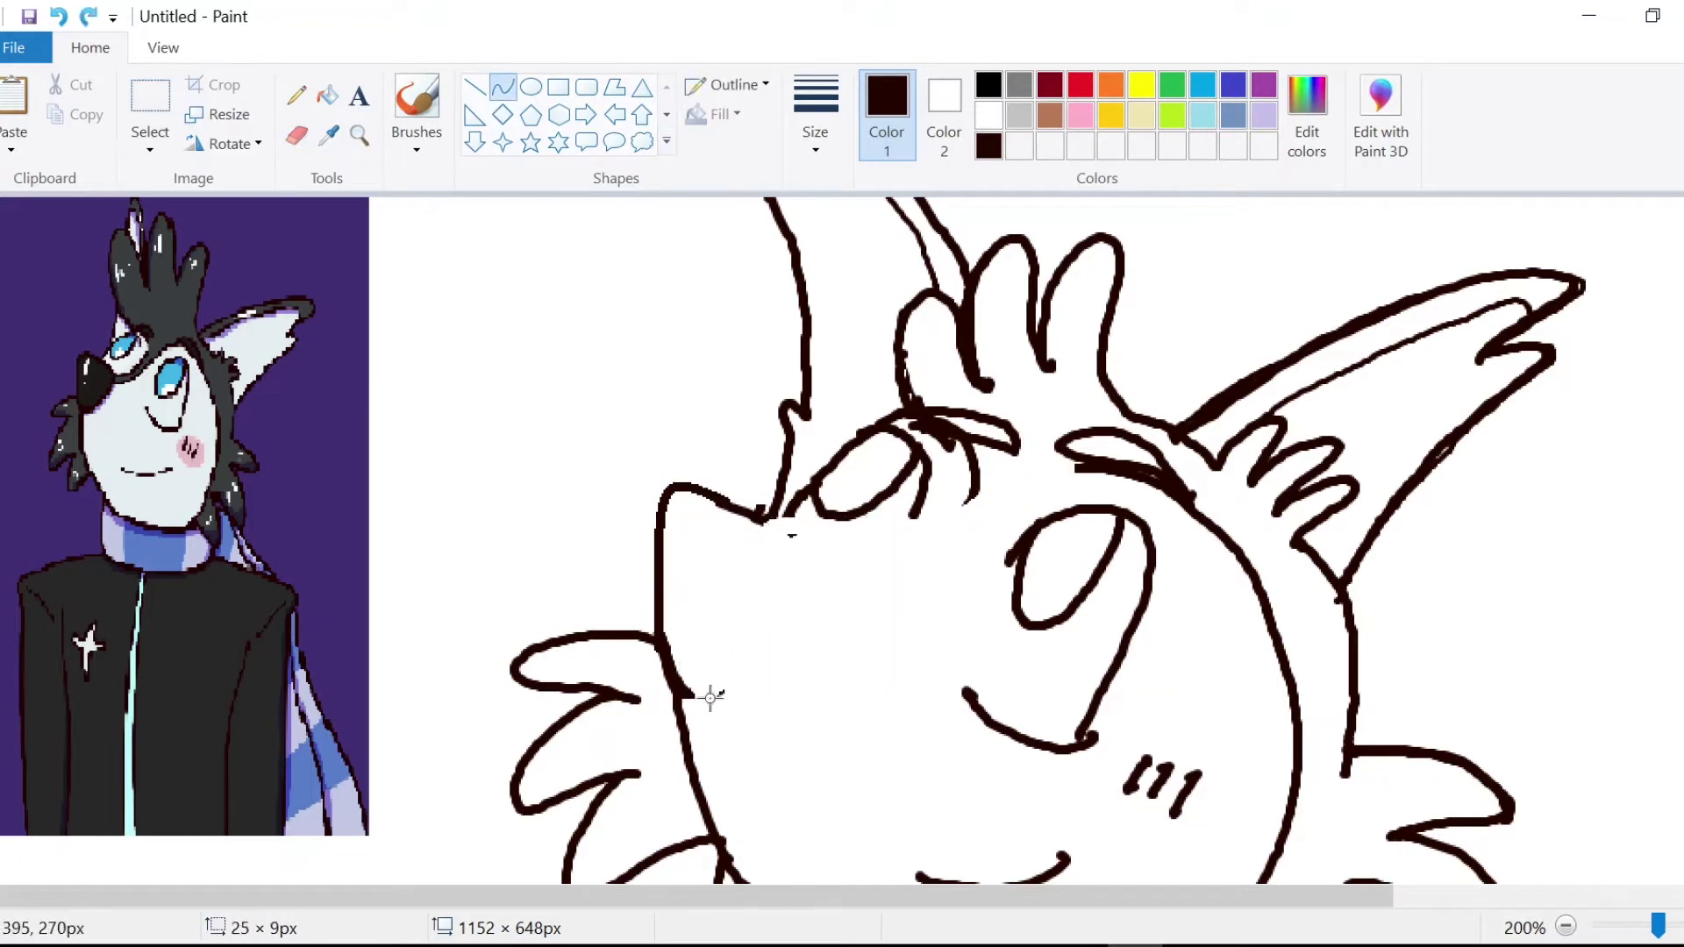
{"action": "left_click_drag", "start_coordinate": [691, 697], "coordinate": [770, 521]}
Step: Redraw the face marking from the nose to the forehead as a smooth curve, and join the far eye's edge to it
{"action": "mouse_move", "coordinate": [746, 605]}
{"action": "left_mouse_down"}
{"action": "mouse_move", "coordinate": [877, 572]}
{"action": "mouse_move", "coordinate": [1075, 469]}
{"action": "left_mouse_up"}
{"action": "left_click", "coordinate": [417, 96]}
{"action": "left_click", "coordinate": [503, 87]}
{"action": "left_click_drag", "start_coordinate": [912, 531], "coordinate": [894, 583]}
{"action": "mouse_move", "coordinate": [1009, 518]}
{"action": "left_mouse_down"}
{"action": "mouse_move", "coordinate": [1026, 479]}
{"action": "mouse_move", "coordinate": [984, 454]}
{"action": "left_mouse_up"}
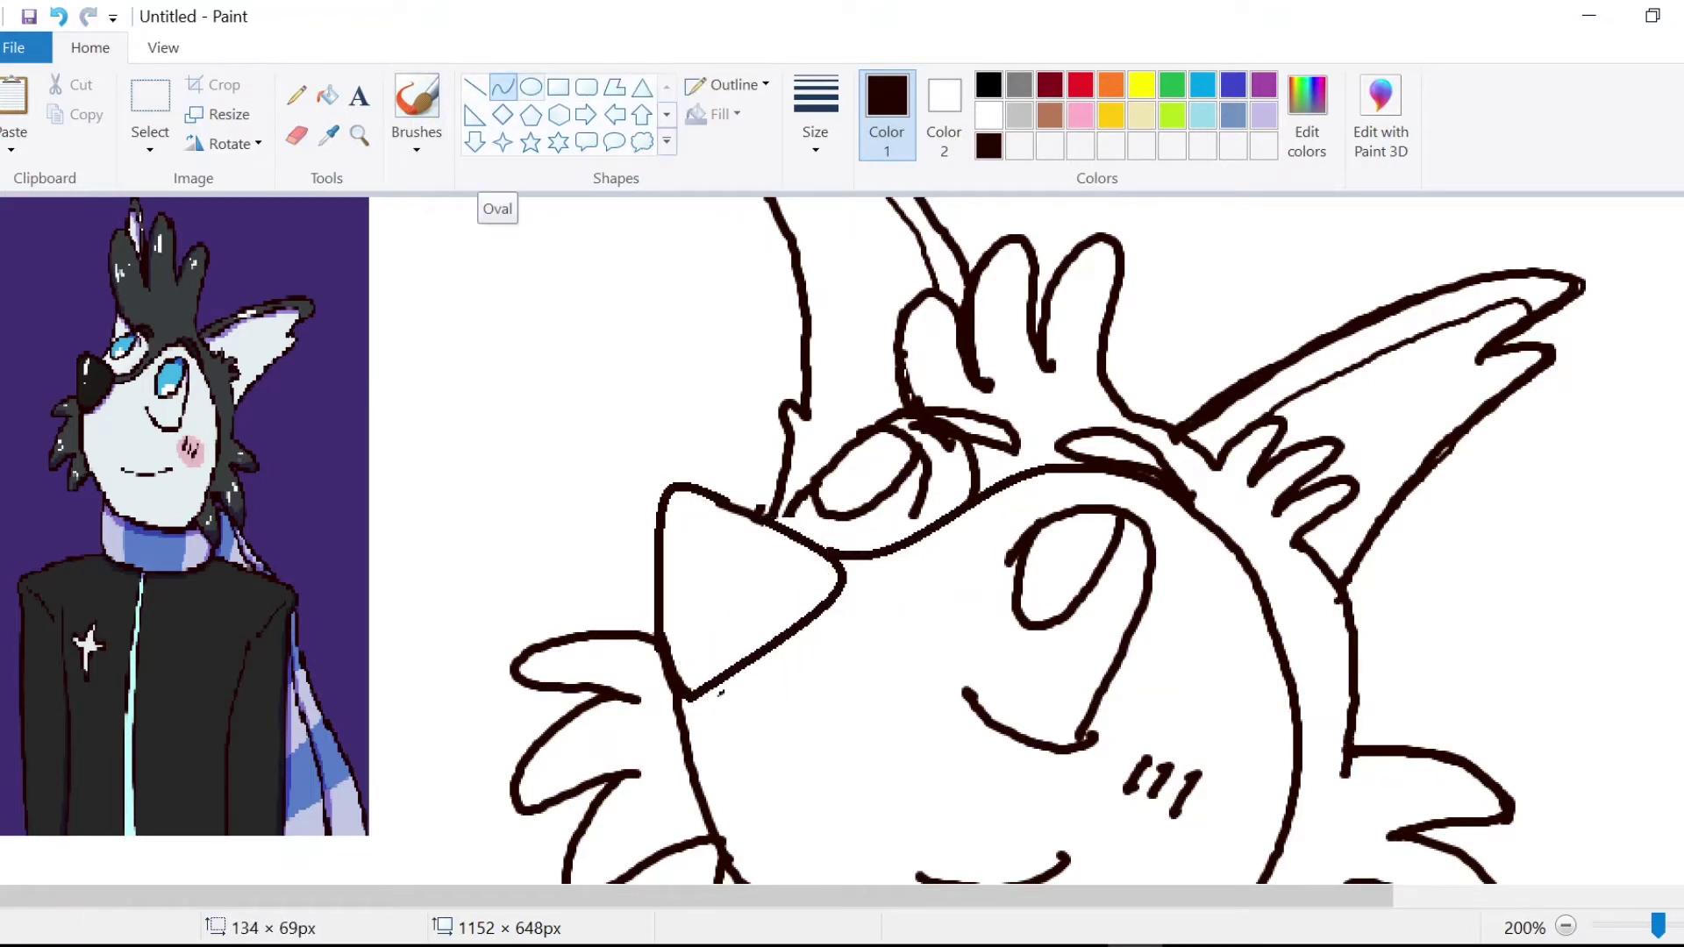
Step: Redraw the right ear's upper edge from the head to the tip with a curve and erase the excess above it
{"action": "left_click", "coordinate": [297, 136]}
{"action": "left_click_drag", "start_coordinate": [1210, 412], "coordinate": [1398, 503]}
{"action": "key", "text": "ctrl+z"}
{"action": "left_click", "coordinate": [503, 87]}
{"action": "key", "text": "ctrl+z"}
{"action": "left_click_drag", "start_coordinate": [1175, 432], "coordinate": [1586, 283]}
{"action": "left_click_drag", "start_coordinate": [1404, 342], "coordinate": [1435, 277]}
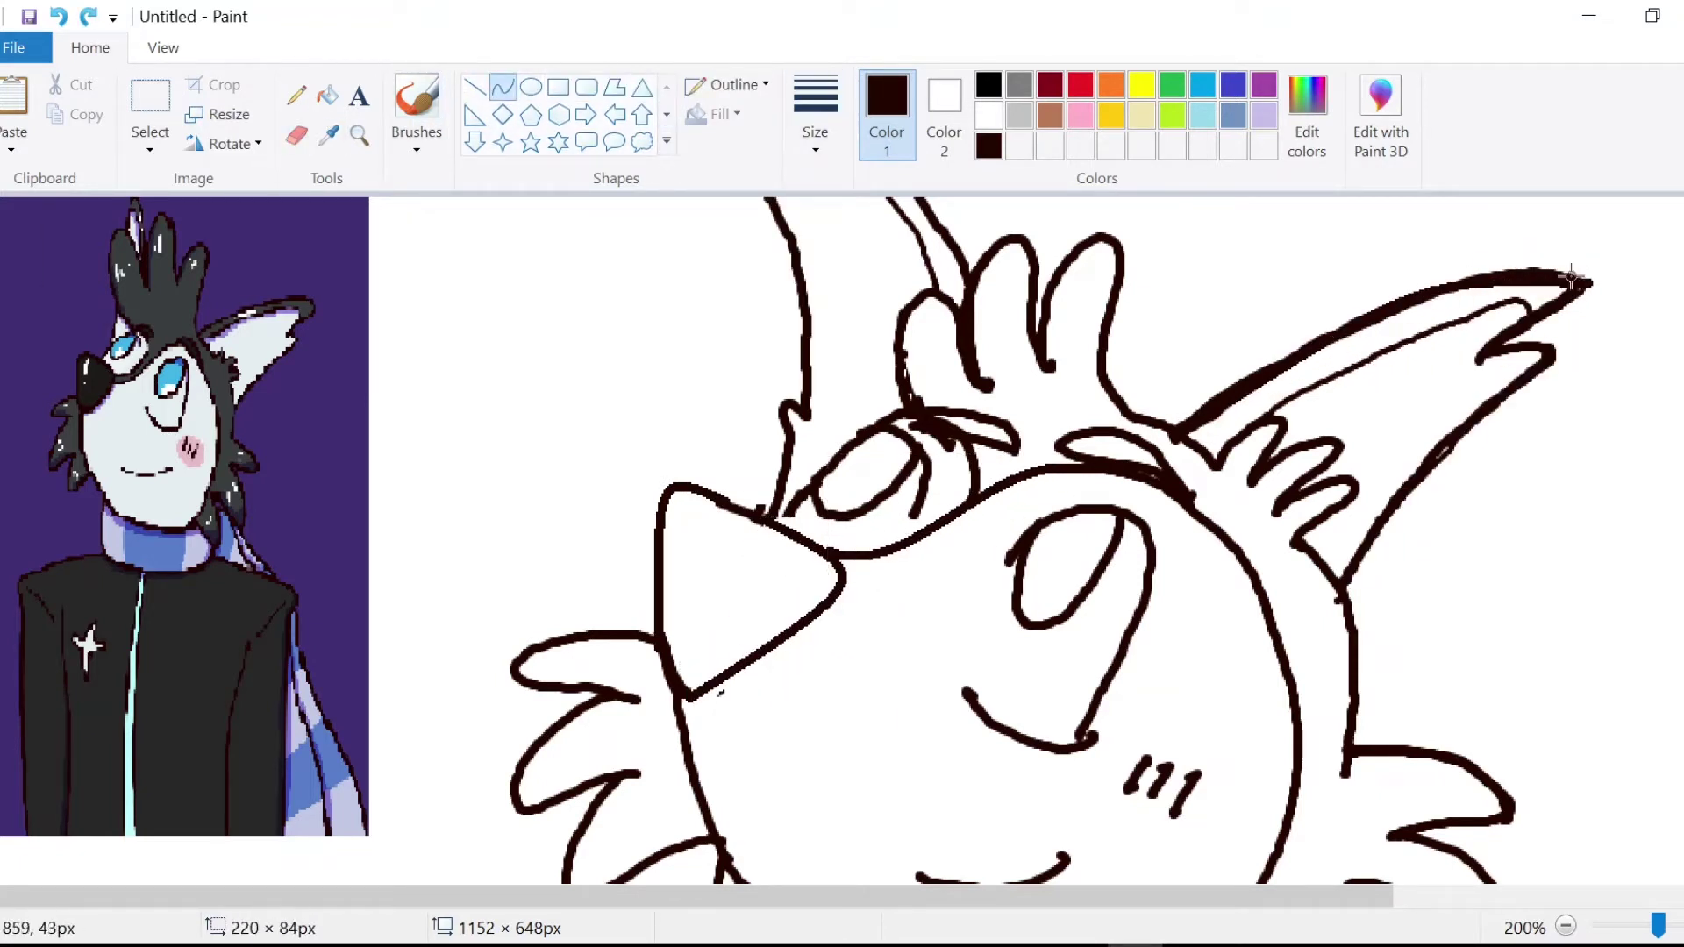
{"action": "left_click", "coordinate": [297, 136]}
{"action": "left_click_drag", "start_coordinate": [1578, 263], "coordinate": [1202, 399]}
Step: Redraw the near eye's iris and right edge with smooth curves, erasing the rough parts of the old lines
{"action": "left_click", "coordinate": [502, 87]}
{"action": "left_click_drag", "start_coordinate": [1008, 565], "coordinate": [1081, 741]}
{"action": "mouse_move", "coordinate": [1052, 614]}
{"action": "left_mouse_down"}
{"action": "mouse_move", "coordinate": [1111, 549]}
{"action": "mouse_move", "coordinate": [1219, 492]}
{"action": "left_mouse_up"}
{"action": "left_click", "coordinate": [296, 136]}
{"action": "scroll", "coordinate": [977, 588], "scroll_direction": "down", "scroll_amount": 1}
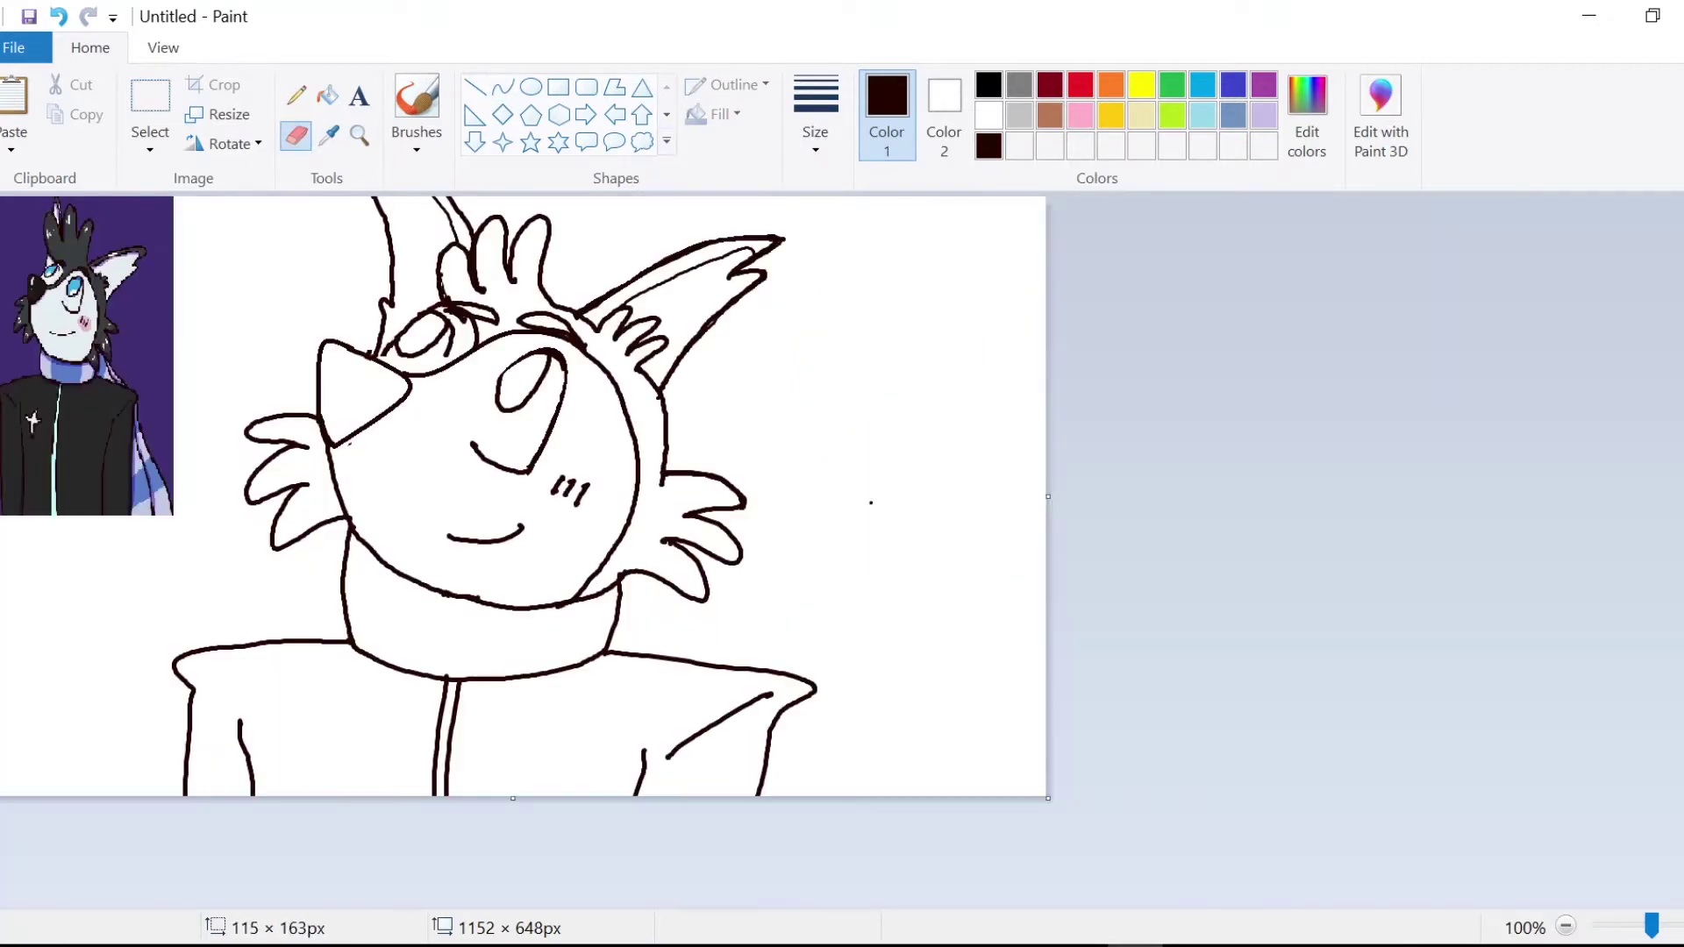
{"action": "scroll", "coordinate": [871, 503], "scroll_direction": "up", "scroll_amount": 1}
{"action": "left_click", "coordinate": [502, 87]}
{"action": "left_click_drag", "start_coordinate": [1019, 563], "coordinate": [1077, 750]}
{"action": "left_click_drag", "start_coordinate": [1052, 614], "coordinate": [1149, 474]}
{"action": "left_click", "coordinate": [297, 136]}
{"action": "left_click_drag", "start_coordinate": [1083, 719], "coordinate": [1120, 560]}
{"action": "left_click", "coordinate": [296, 95]}
{"action": "mouse_move", "coordinate": [1022, 623]}
{"action": "left_mouse_down"}
{"action": "mouse_move", "coordinate": [1079, 594]}
{"action": "mouse_move", "coordinate": [1042, 628]}
{"action": "left_mouse_up"}
{"action": "key", "text": "ctrl+z"}
{"action": "left_click", "coordinate": [417, 95]}
Step: Trim the right ear's lower edge with the eraser and brush over the head's edge above the right cheek tufts
{"action": "left_click", "coordinate": [297, 136]}
{"action": "left_click_drag", "start_coordinate": [1554, 378], "coordinate": [1423, 500]}
{"action": "left_click_drag", "start_coordinate": [1220, 896], "coordinate": [1455, 896]}
{"action": "left_click", "coordinate": [417, 96]}
{"action": "left_click_drag", "start_coordinate": [1061, 647], "coordinate": [1056, 748]}
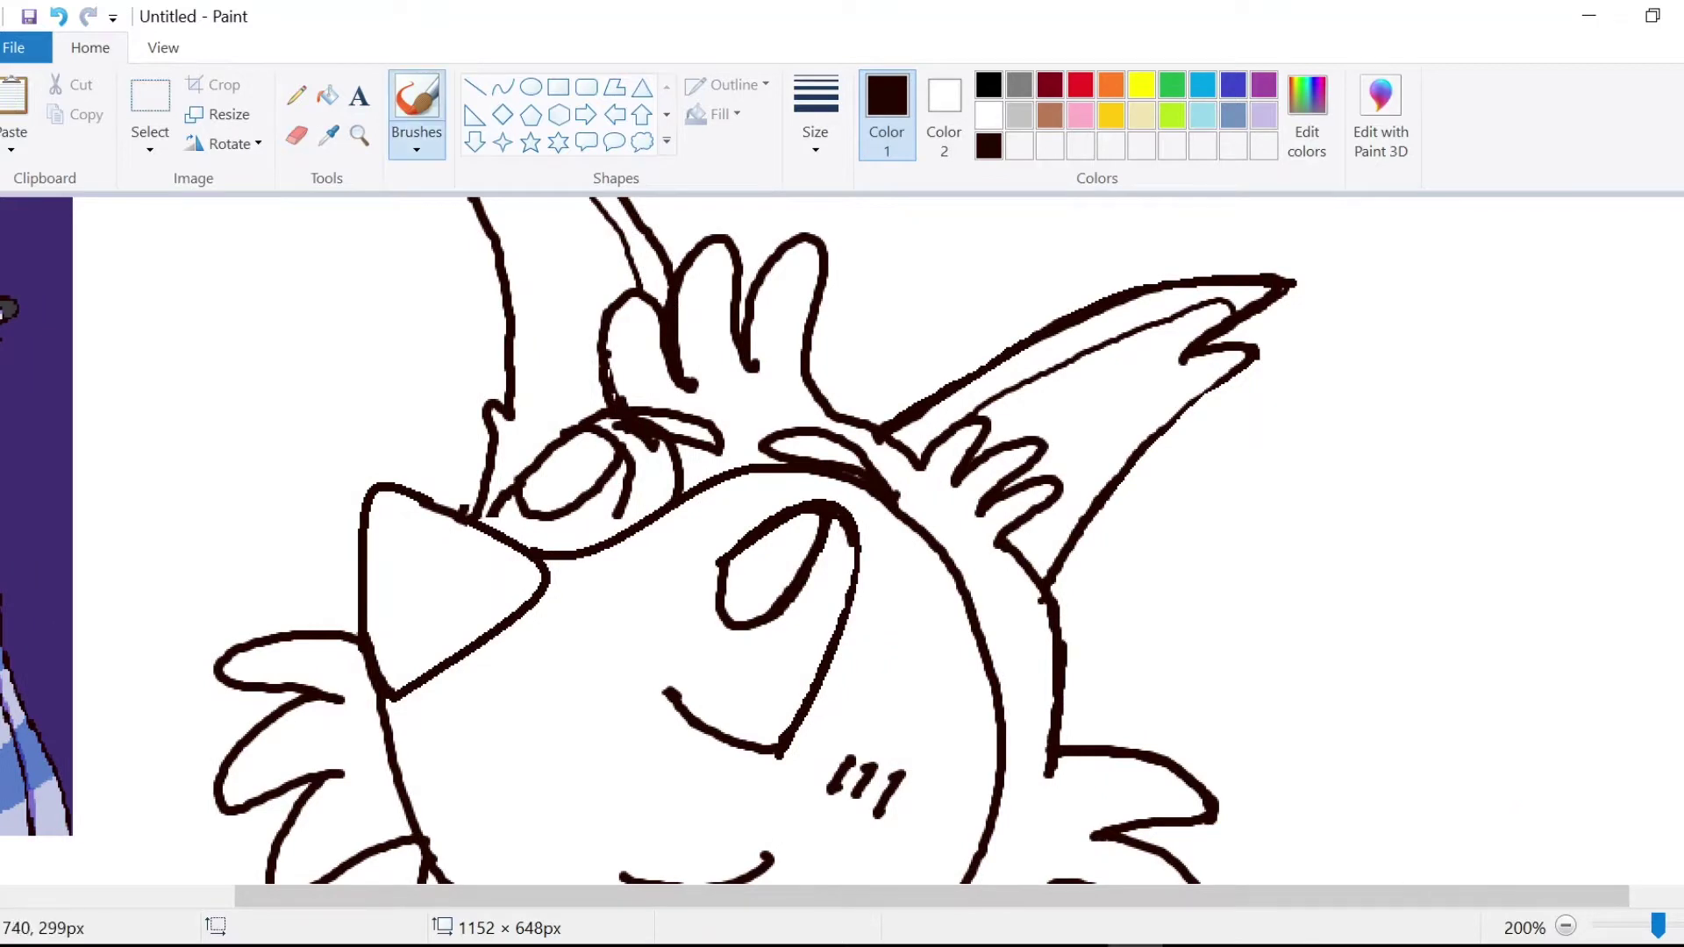
Step: Clean up the smile line and extend its right end
{"action": "scroll", "coordinate": [1052, 757], "scroll_direction": "down", "scroll_amount": 3}
{"action": "left_click", "coordinate": [296, 136]}
{"action": "left_click", "coordinate": [417, 143]}
{"action": "left_click_drag", "start_coordinate": [754, 488], "coordinate": [777, 489]}
{"action": "left_click", "coordinate": [249, 188]}
Step: Redraw the scarf's two sides and lower edge with curves, erasing the rough line
{"action": "left_click", "coordinate": [502, 87]}
{"action": "left_click_drag", "start_coordinate": [428, 474], "coordinate": [429, 719]}
{"action": "mouse_move", "coordinate": [966, 600]}
{"action": "left_mouse_down"}
{"action": "mouse_move", "coordinate": [935, 735]}
{"action": "mouse_move", "coordinate": [976, 572]}
{"action": "left_mouse_up"}
{"action": "left_click", "coordinate": [296, 136]}
{"action": "left_click", "coordinate": [502, 87]}
{"action": "left_click_drag", "start_coordinate": [430, 723], "coordinate": [934, 736]}
{"action": "left_click_drag", "start_coordinate": [693, 732], "coordinate": [727, 812]}
{"action": "left_click", "coordinate": [297, 136]}
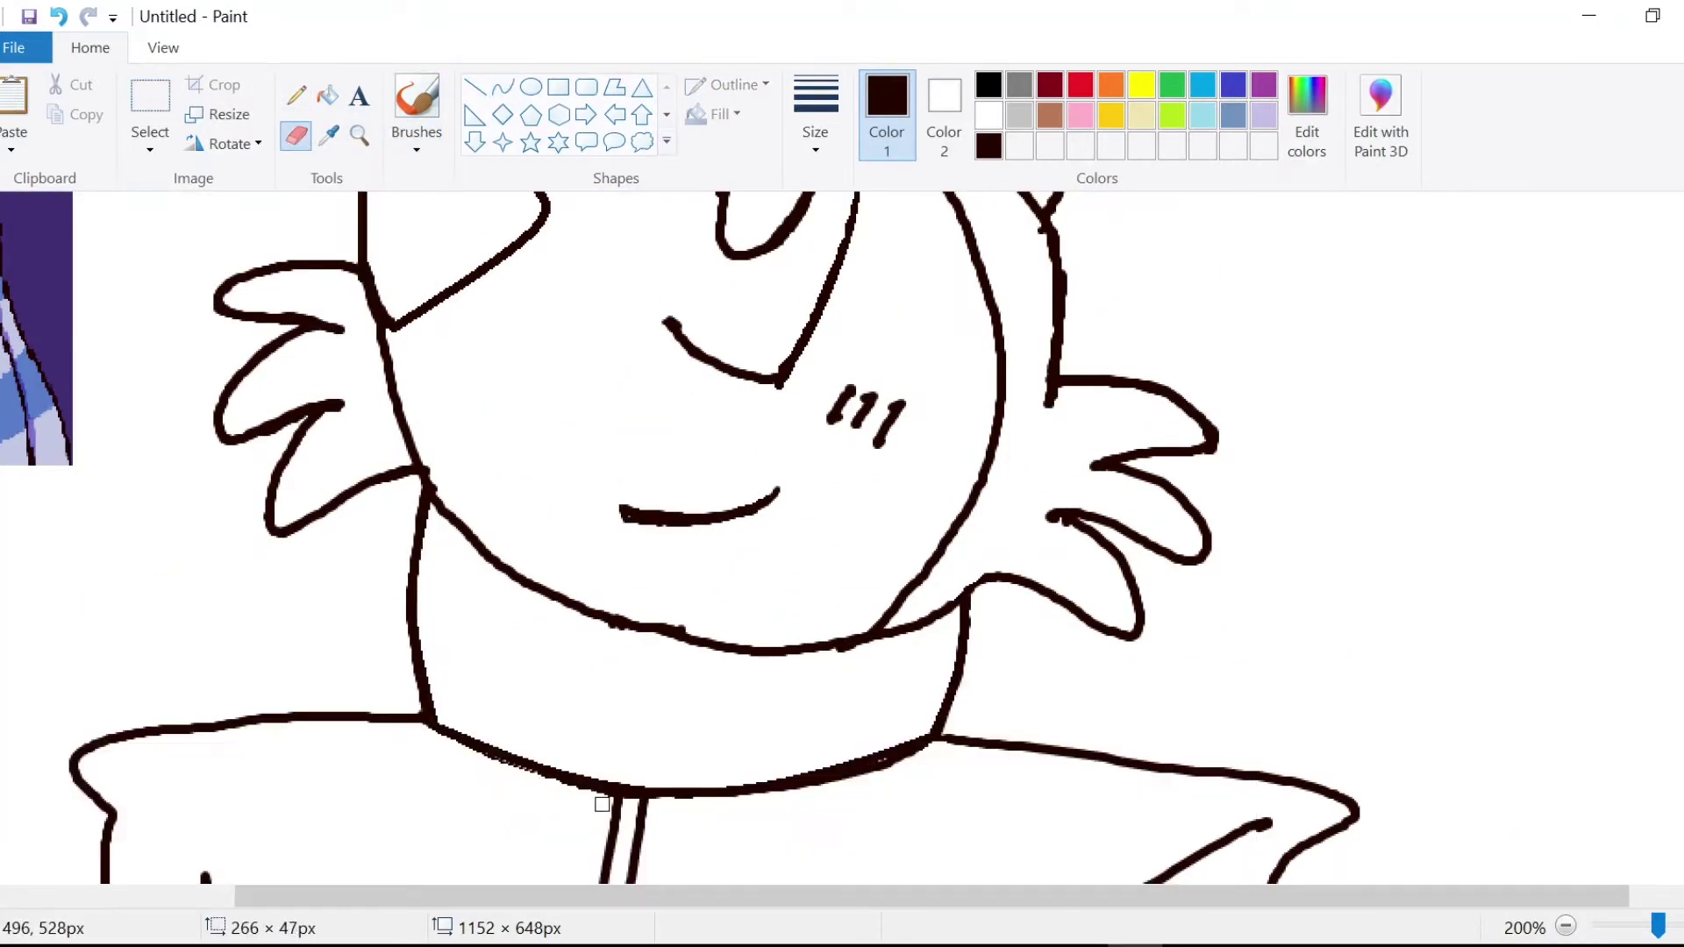
Step: Redraw the jacket's left side and left shoulder line with curves
{"action": "left_click", "coordinate": [1566, 925]}
{"action": "left_click", "coordinate": [1680, 926]}
{"action": "left_click", "coordinate": [416, 96]}
{"action": "left_click", "coordinate": [296, 136]}
{"action": "scroll", "coordinate": [842, 536], "scroll_direction": "down", "scroll_amount": 5}
{"action": "left_click", "coordinate": [502, 87]}
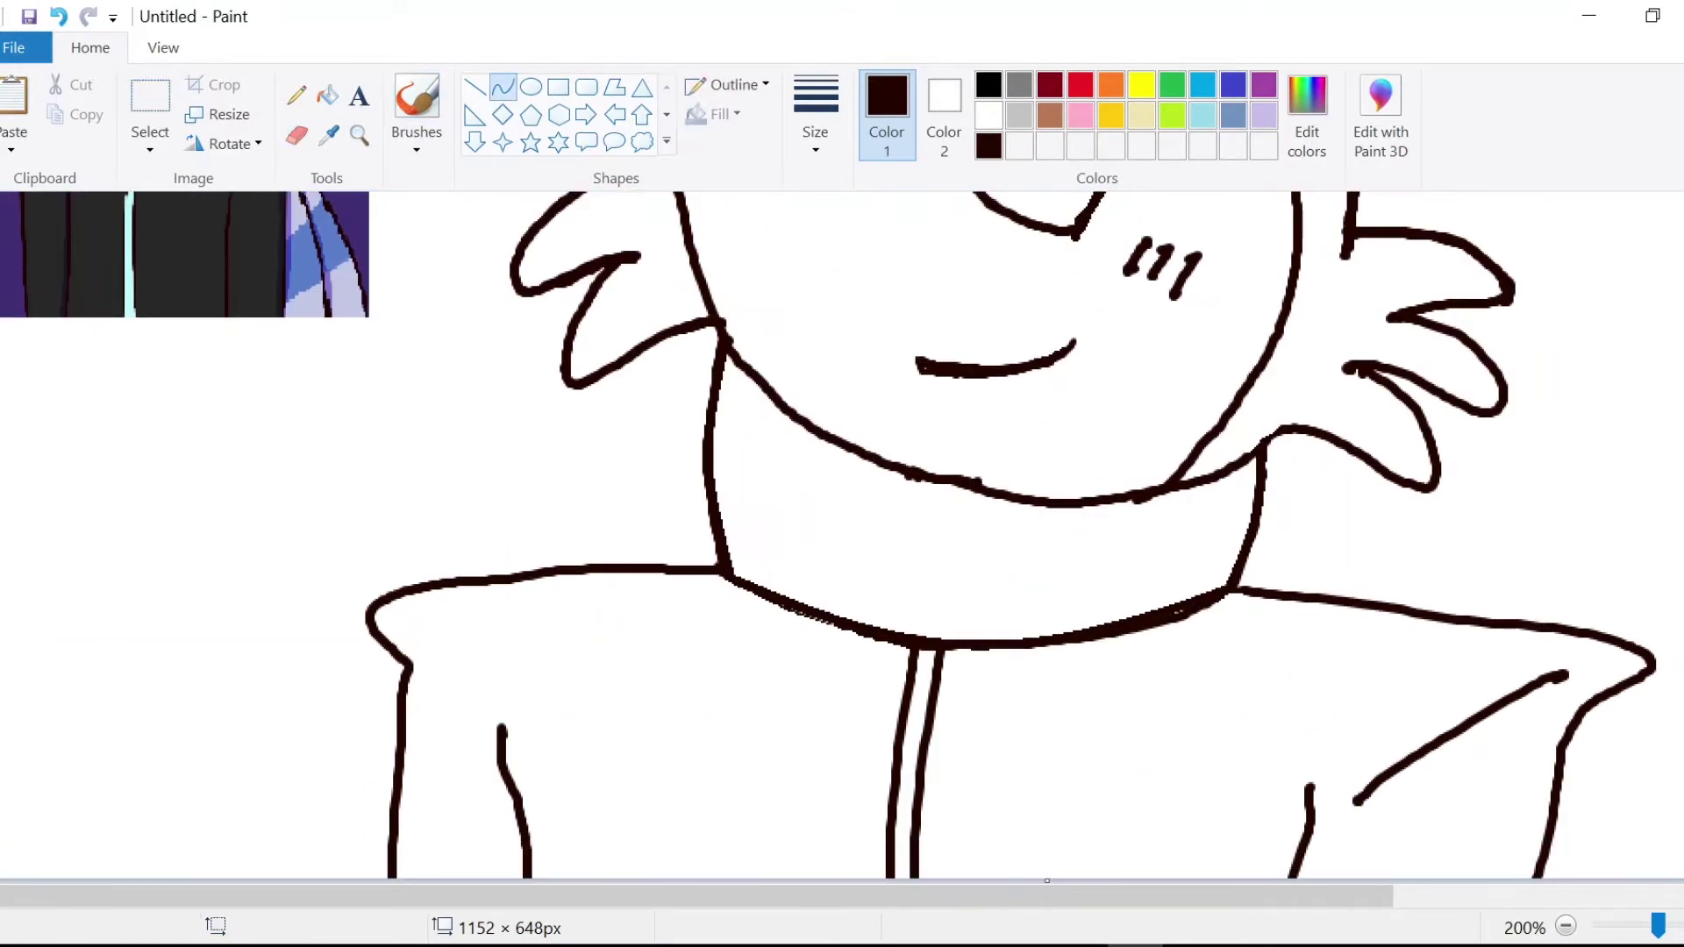
{"action": "left_click_drag", "start_coordinate": [409, 669], "coordinate": [391, 875]}
{"action": "left_click_drag", "start_coordinate": [726, 572], "coordinate": [408, 669]}
{"action": "left_click_drag", "start_coordinate": [343, 586], "coordinate": [334, 591]}
Step: Redraw the jacket's right side and right shoulder line with curves
{"action": "left_click_drag", "start_coordinate": [877, 897], "coordinate": [1158, 897]}
{"action": "left_click_drag", "start_coordinate": [1223, 715], "coordinate": [1186, 875]}
{"action": "mouse_move", "coordinate": [878, 591]}
{"action": "left_mouse_down"}
{"action": "mouse_move", "coordinate": [1225, 725]}
{"action": "mouse_move", "coordinate": [1226, 710]}
{"action": "left_mouse_up"}
{"action": "left_click", "coordinate": [297, 136]}
Step: Redraw the right sleeve's diagonal crease, add a curved crease on the left sleeve and close the right shoulder corner
{"action": "left_click", "coordinate": [502, 87]}
{"action": "left_click_drag", "start_coordinate": [1006, 800], "coordinate": [1215, 673]}
{"action": "left_click", "coordinate": [1106, 719]}
{"action": "key", "text": "ctrl+z"}
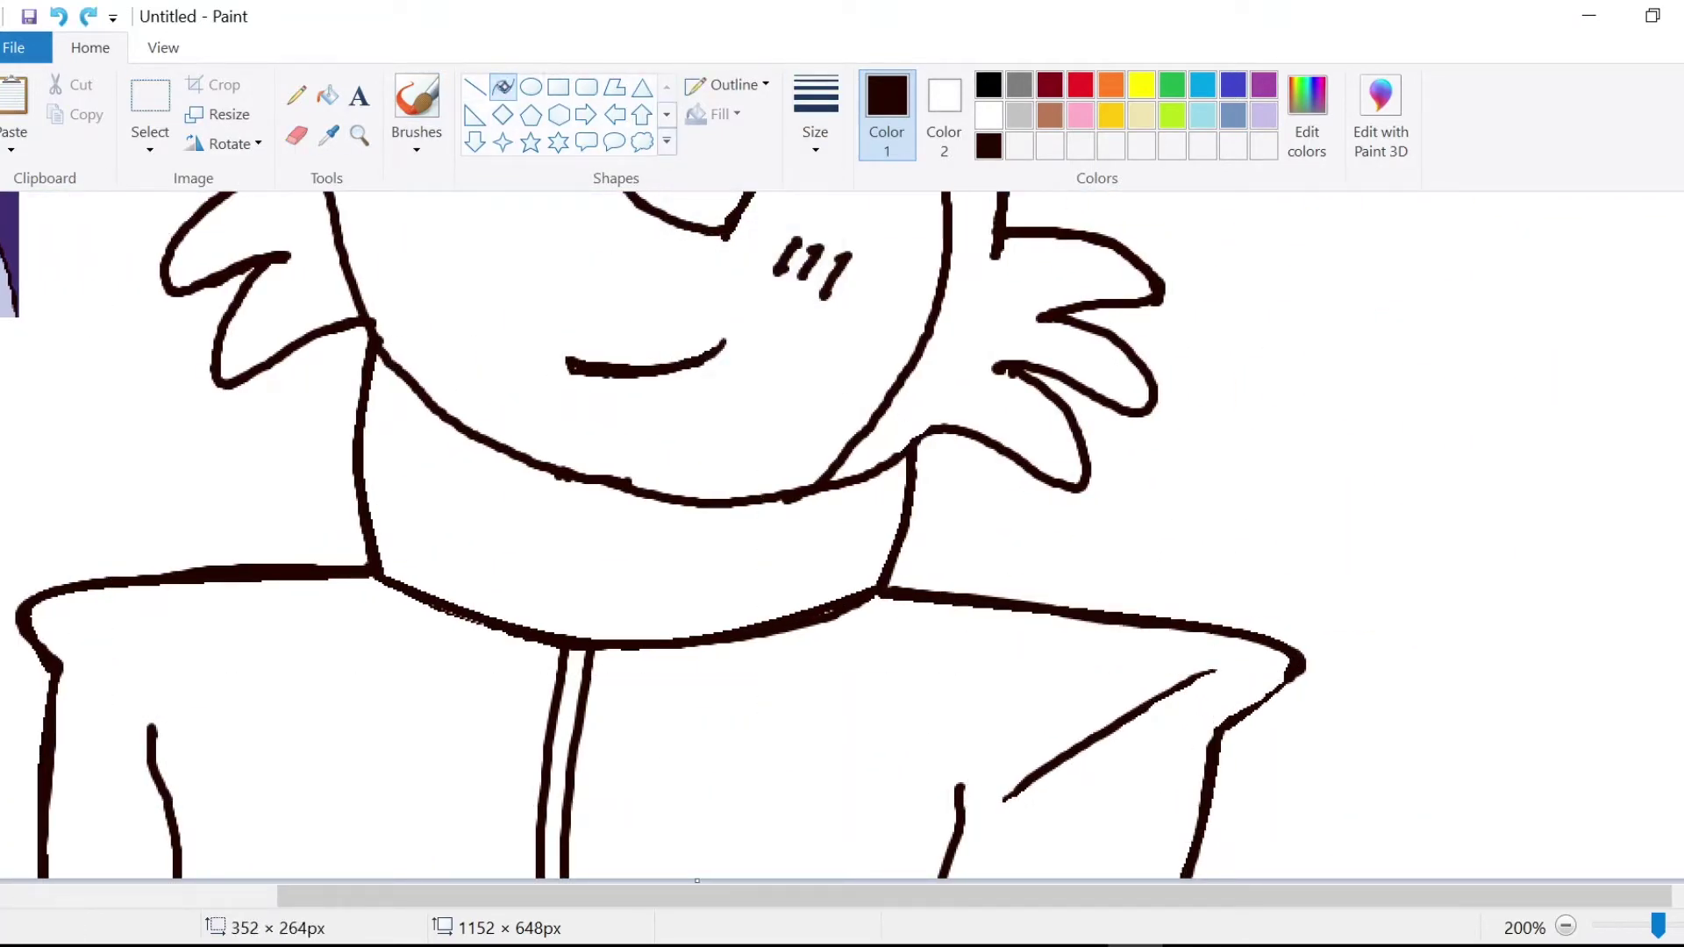
{"action": "left_click_drag", "start_coordinate": [90, 660], "coordinate": [147, 733]}
{"action": "left_click", "coordinate": [125, 683]}
{"action": "left_click_drag", "start_coordinate": [1280, 689], "coordinate": [1213, 734]}
Step: Redraw the jaw line above the scarf with a curve and erase its uneven edge
{"action": "mouse_move", "coordinate": [377, 347]}
{"action": "left_mouse_down"}
{"action": "mouse_move", "coordinate": [593, 474]}
{"action": "mouse_move", "coordinate": [909, 449]}
{"action": "left_mouse_up"}
{"action": "left_click", "coordinate": [645, 548]}
{"action": "left_click", "coordinate": [297, 136]}
{"action": "left_click_drag", "start_coordinate": [402, 396], "coordinate": [565, 486]}
Step: Smooth the near eye's right edge with a curve and brush over the far eye's left outline
{"action": "scroll", "coordinate": [571, 487], "scroll_direction": "up", "scroll_amount": 5}
{"action": "left_click", "coordinate": [503, 87]}
{"action": "key", "text": "ctrl+z"}
{"action": "left_click_drag", "start_coordinate": [798, 538], "coordinate": [723, 753]}
{"action": "left_click", "coordinate": [788, 650]}
{"action": "left_click", "coordinate": [296, 136]}
{"action": "left_click", "coordinate": [417, 97]}
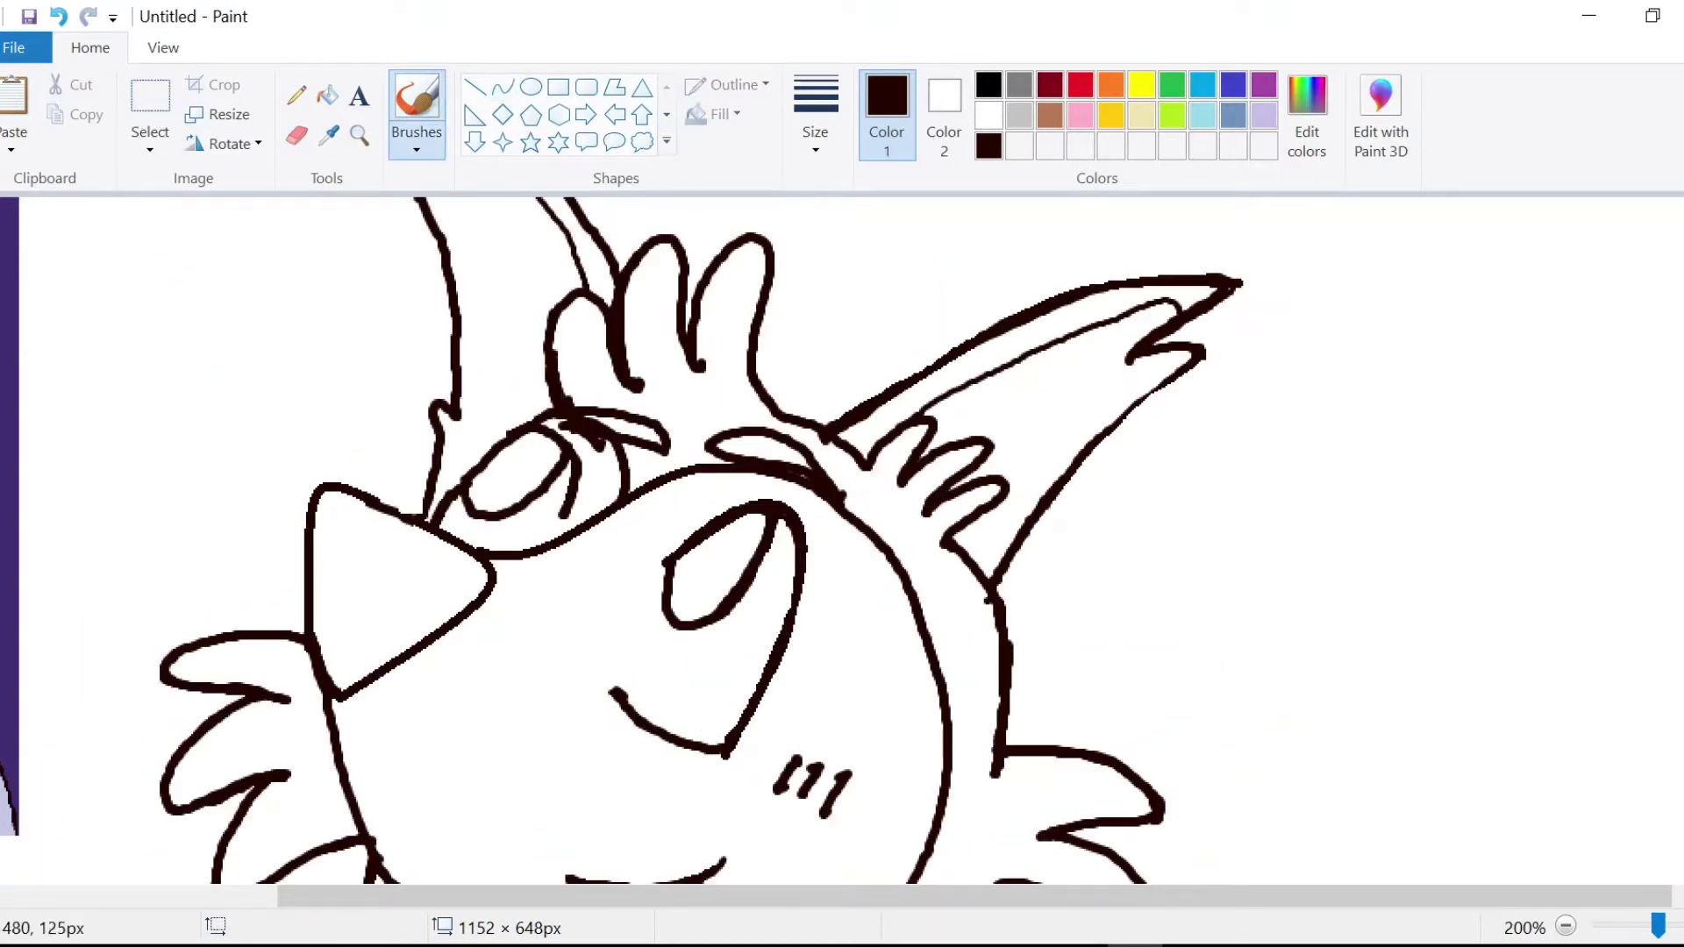
{"action": "left_click_drag", "start_coordinate": [514, 432], "coordinate": [444, 498]}
Step: Redraw the short vertical creases of both sleeves at the canvas's lower edge with curves
{"action": "left_click", "coordinate": [1566, 925]}
{"action": "left_click", "coordinate": [296, 136]}
{"action": "left_click", "coordinate": [503, 87]}
{"action": "left_click_drag", "start_coordinate": [647, 743], "coordinate": [615, 848]}
{"action": "left_click", "coordinate": [646, 783]}
{"action": "left_click", "coordinate": [814, 131]}
{"action": "left_click", "coordinate": [765, 279]}
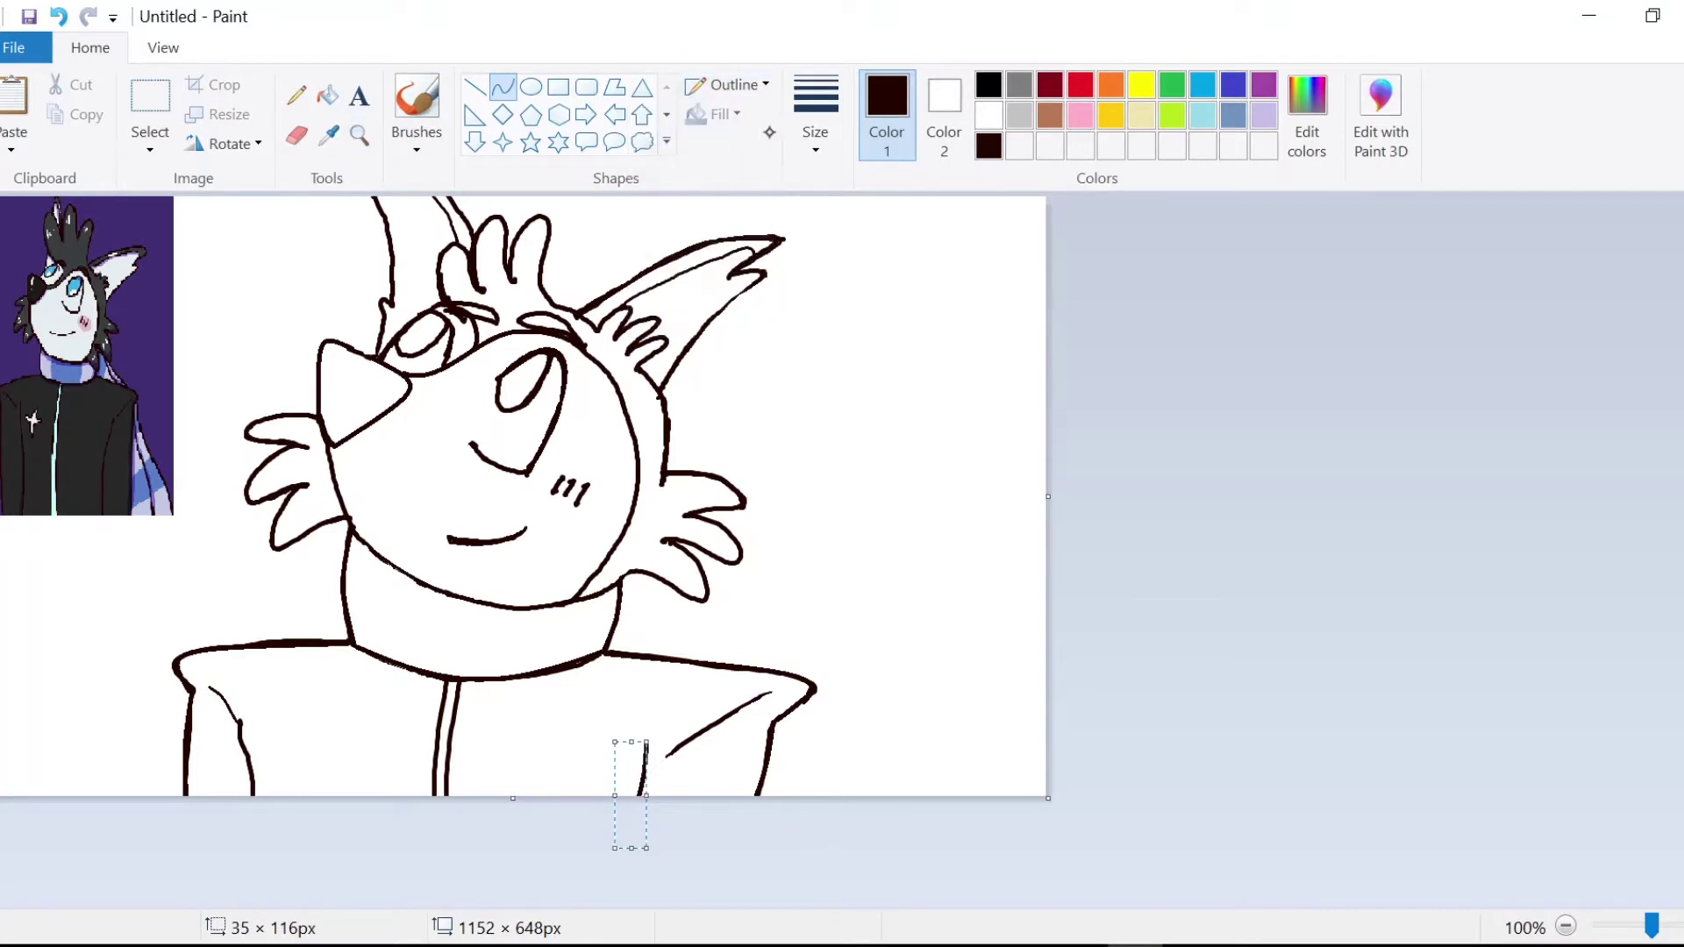
{"action": "left_click_drag", "start_coordinate": [239, 721], "coordinate": [257, 832]}
Step: Fill the face, far eye and both inner ears with the reference's pale face colour, and the jacket with its dark colour
{"action": "left_click", "coordinate": [327, 96]}
{"action": "left_click", "coordinate": [328, 135]}
{"action": "left_click", "coordinate": [51, 320]}
{"action": "left_click", "coordinate": [296, 95]}
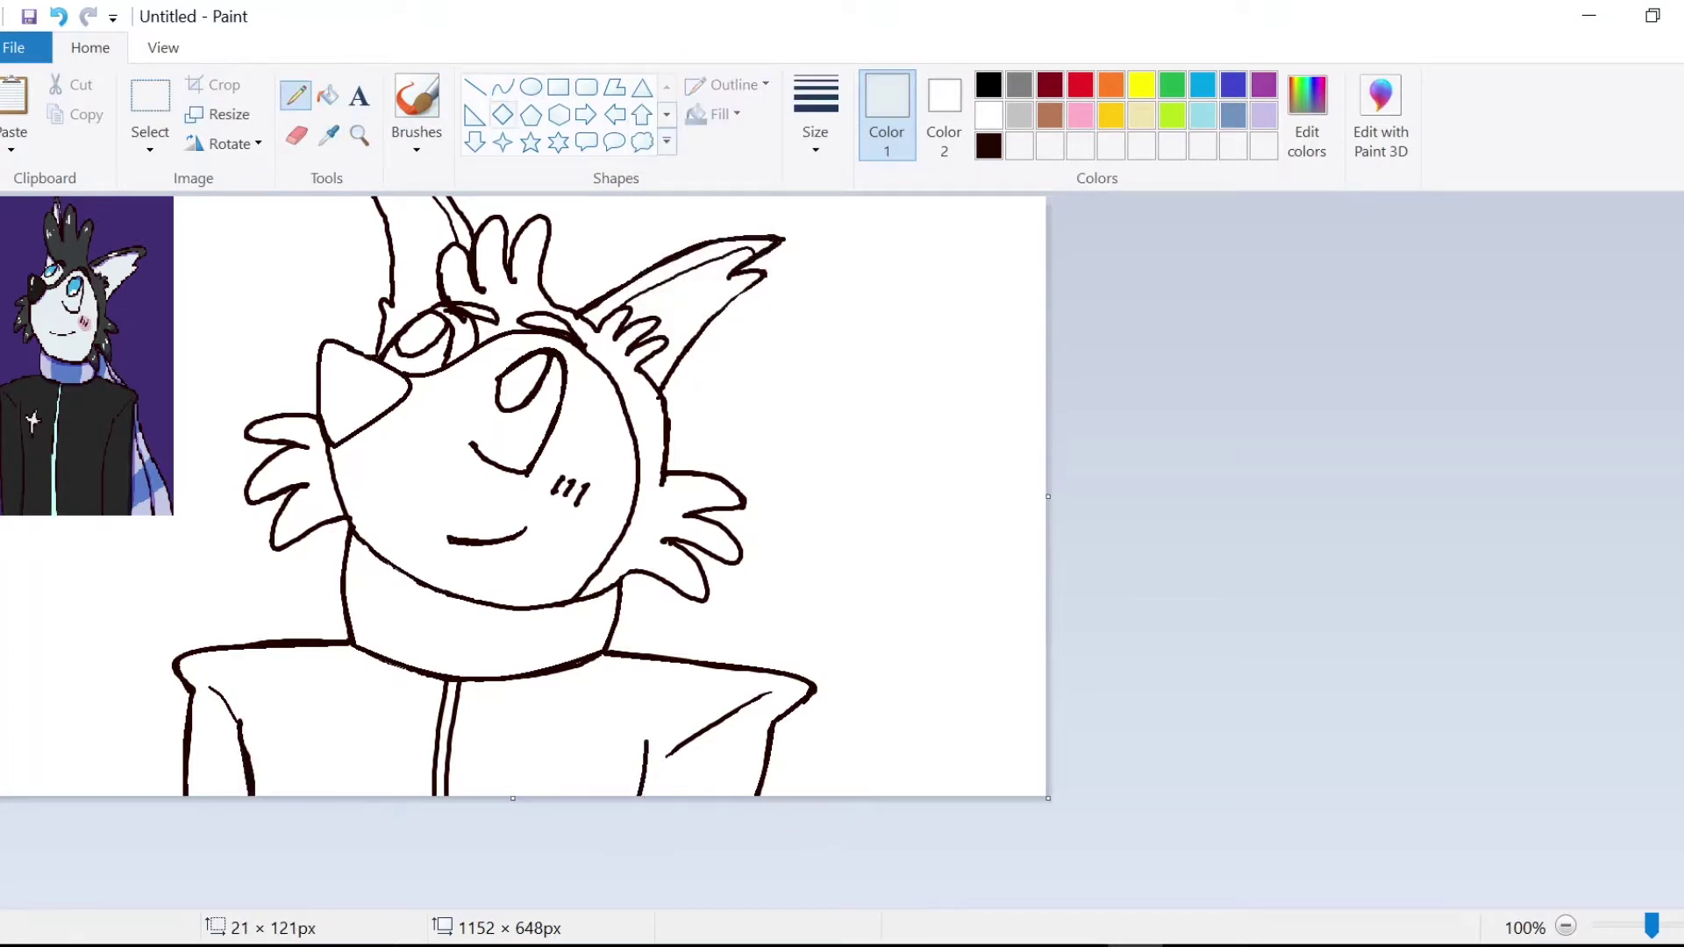
{"action": "left_click", "coordinate": [327, 95]}
{"action": "left_click", "coordinate": [430, 464]}
{"action": "left_click", "coordinate": [465, 348]}
{"action": "left_click", "coordinate": [682, 307]}
{"action": "left_click", "coordinate": [424, 237]}
{"action": "left_click", "coordinate": [538, 743]}
Step: Fill the hair, the outer rims of both ears and the cheek tufts with the reference's dark grey fur colour
{"action": "left_click", "coordinate": [328, 135]}
{"action": "left_click", "coordinate": [105, 307]}
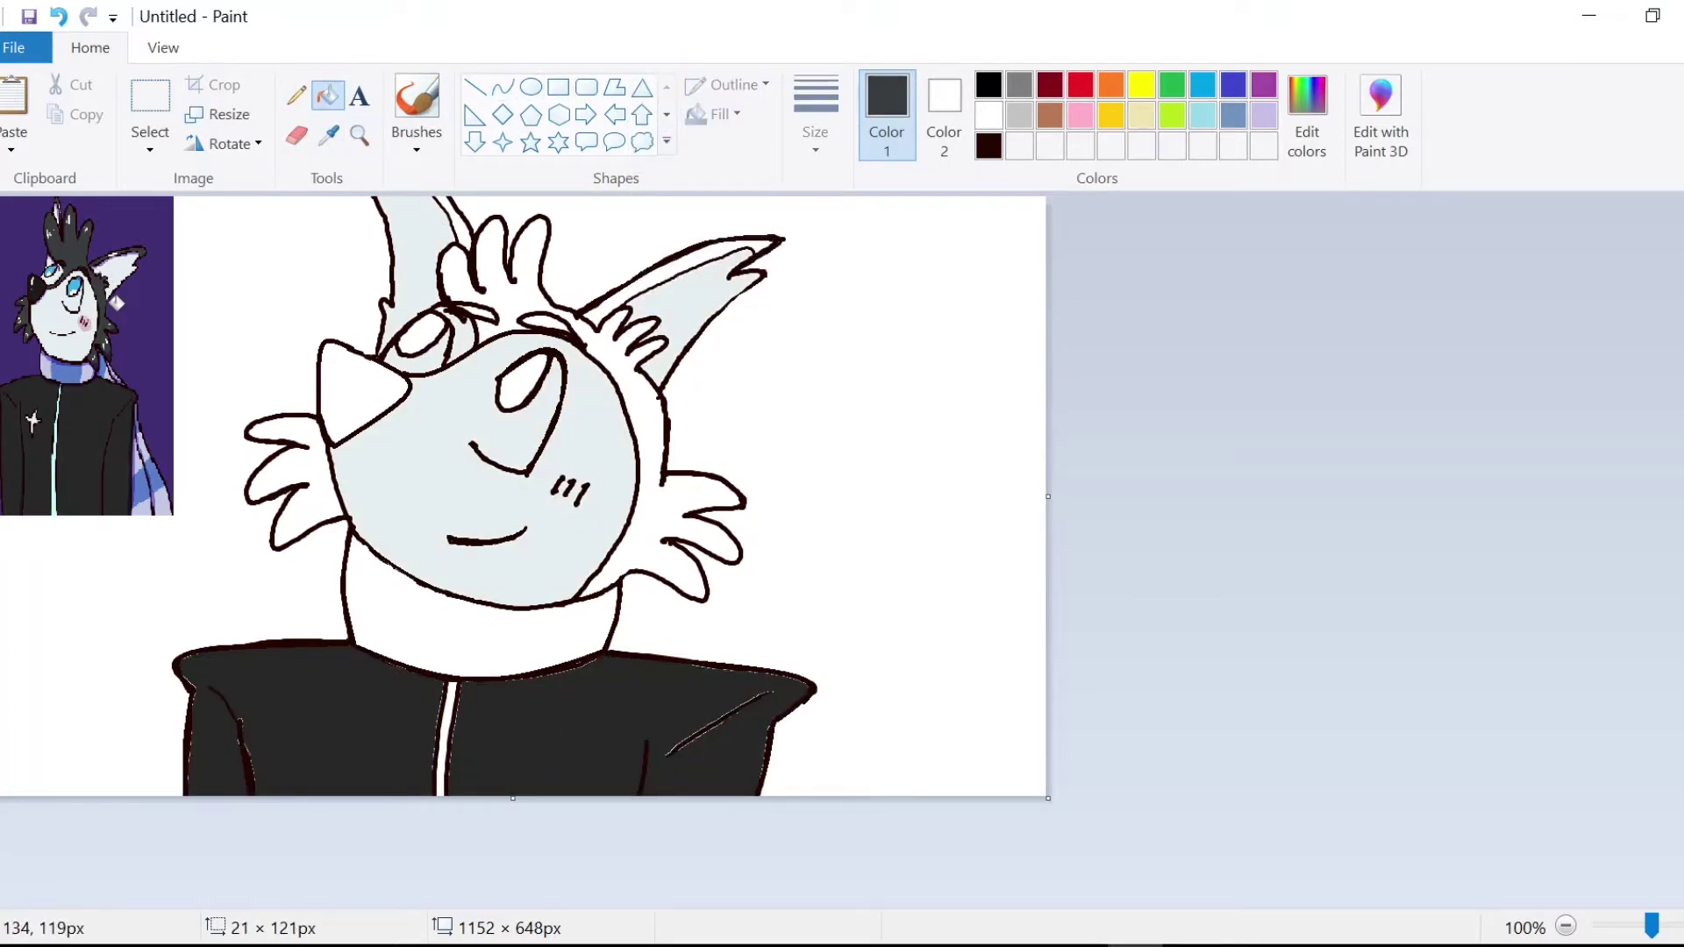
{"action": "left_click", "coordinate": [517, 303]}
{"action": "left_click", "coordinate": [671, 267]}
{"action": "left_click", "coordinate": [459, 228]}
{"action": "left_click", "coordinate": [307, 500]}
Step: Fill the scarf with the reference's scarf blue and both irises with its light eye blue
{"action": "left_click", "coordinate": [328, 135]}
{"action": "left_click", "coordinate": [75, 370]}
{"action": "left_click", "coordinate": [474, 635]}
Step: Fill the nose and both eyebrows with the black sampled from the reference's nose
{"action": "left_click", "coordinate": [328, 135]}
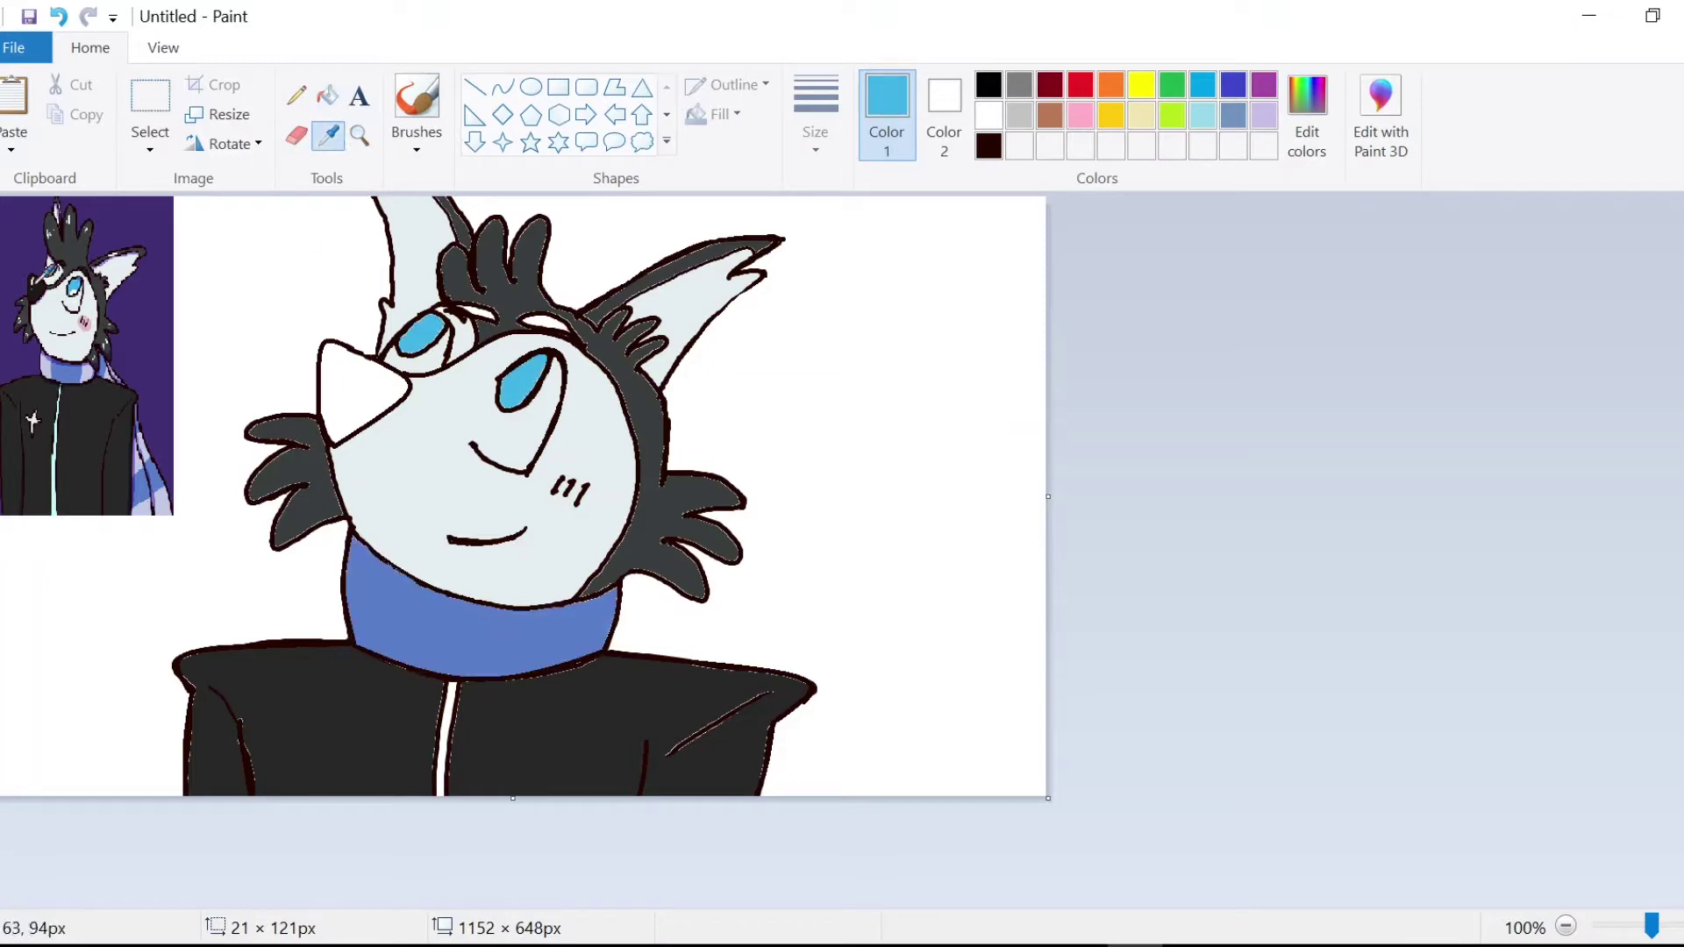
{"action": "left_click", "coordinate": [38, 284]}
{"action": "left_click", "coordinate": [327, 96]}
{"action": "left_click", "coordinate": [359, 395]}
{"action": "left_click", "coordinate": [482, 312]}
{"action": "left_click", "coordinate": [544, 322]}
Step: Fill the jacket's zipper strip with the light cyan sampled from the reference
{"action": "left_click", "coordinate": [328, 136]}
{"action": "left_click", "coordinate": [55, 456]}
{"action": "left_click", "coordinate": [327, 95]}
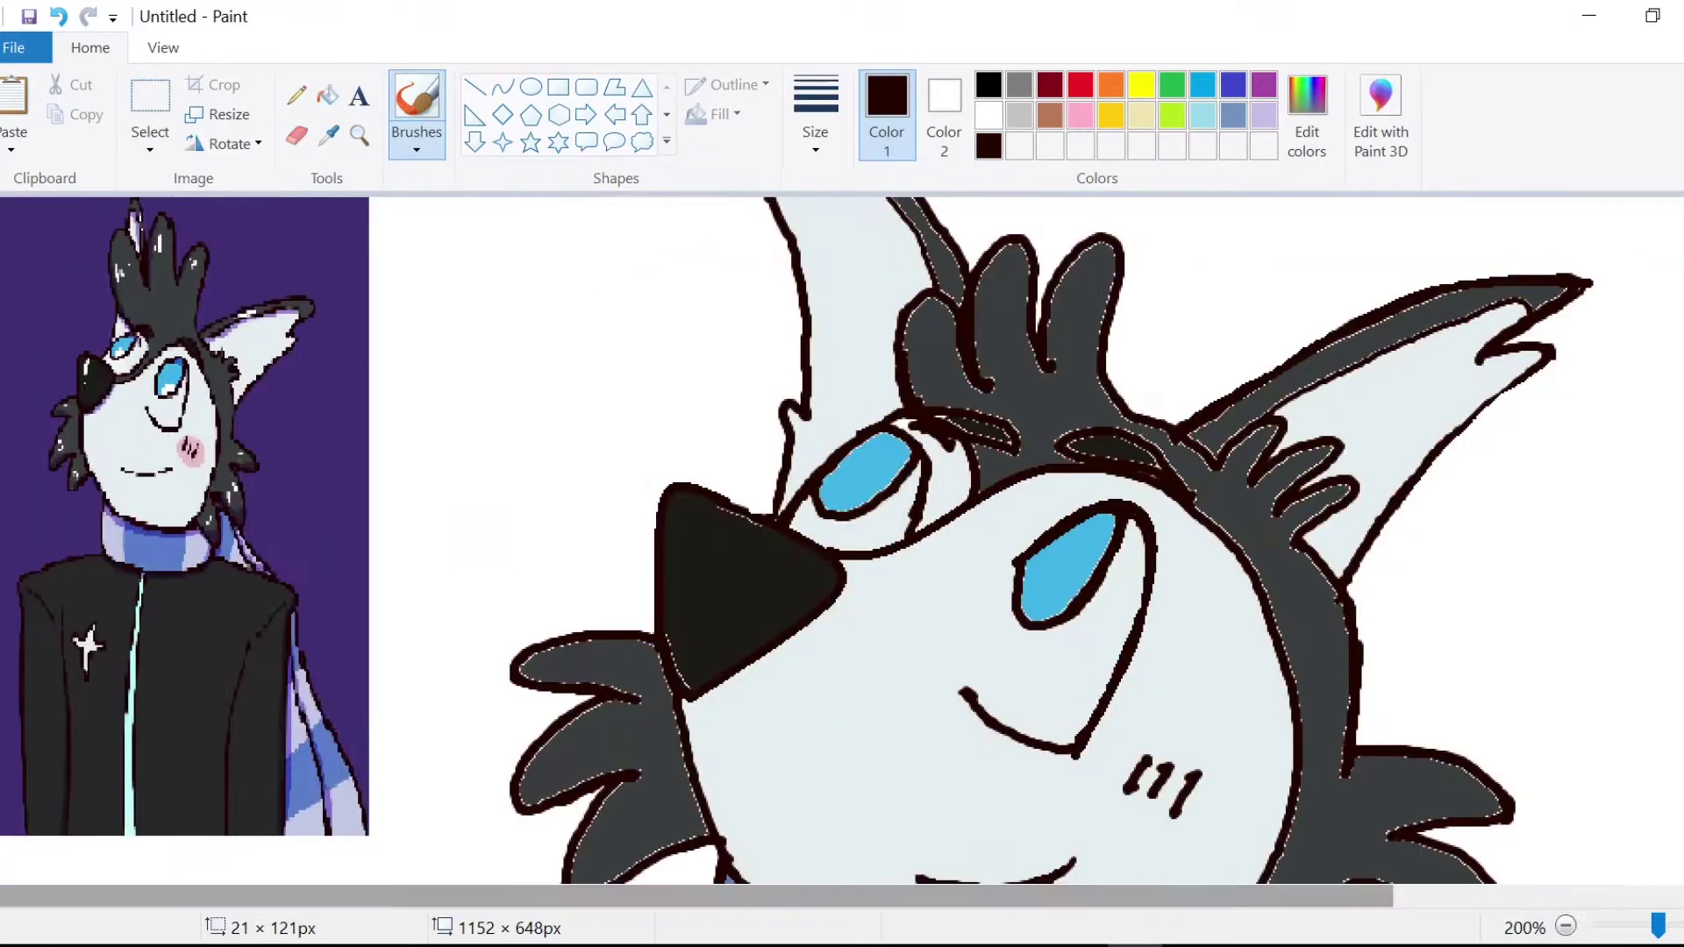
Step: Draw the scarf's tail with dark curves from the neck over the right shoulder and down behind the sleeve
{"action": "left_click_drag", "start_coordinate": [877, 896], "coordinate": [1137, 895]}
{"action": "left_click", "coordinate": [503, 87]}
{"action": "mouse_move", "coordinate": [939, 441]}
{"action": "left_mouse_down"}
{"action": "mouse_move", "coordinate": [1141, 635]}
{"action": "mouse_move", "coordinate": [1246, 625]}
{"action": "left_mouse_up"}
{"action": "left_click", "coordinate": [474, 87]}
{"action": "left_click", "coordinate": [503, 86]}
{"action": "left_click_drag", "start_coordinate": [1298, 698], "coordinate": [1395, 877]}
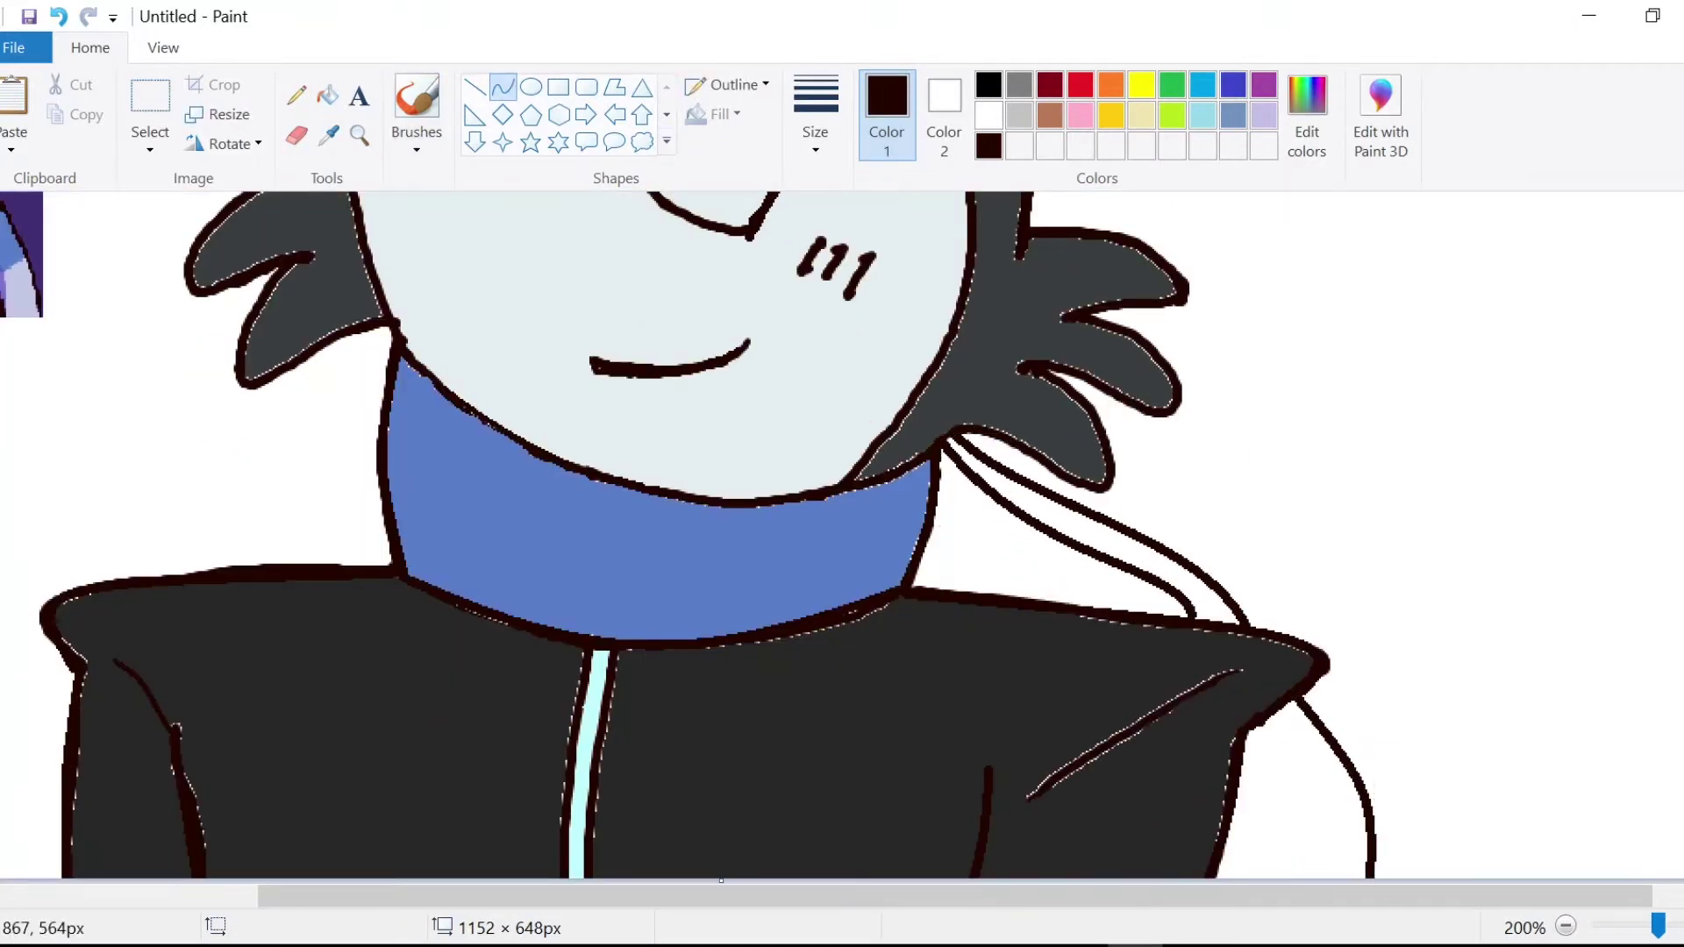
{"action": "left_click_drag", "start_coordinate": [1258, 723], "coordinate": [1340, 877]}
Step: Fill the scarf's tail with the scarf blue and thin the outline at the scarf's right end
{"action": "left_click", "coordinate": [328, 135]}
{"action": "left_click", "coordinate": [562, 544]}
{"action": "left_click", "coordinate": [327, 96]}
{"action": "left_click", "coordinate": [1000, 557]}
{"action": "left_click", "coordinate": [1272, 807]}
{"action": "left_click", "coordinate": [1136, 548]}
{"action": "left_click", "coordinate": [504, 87]}
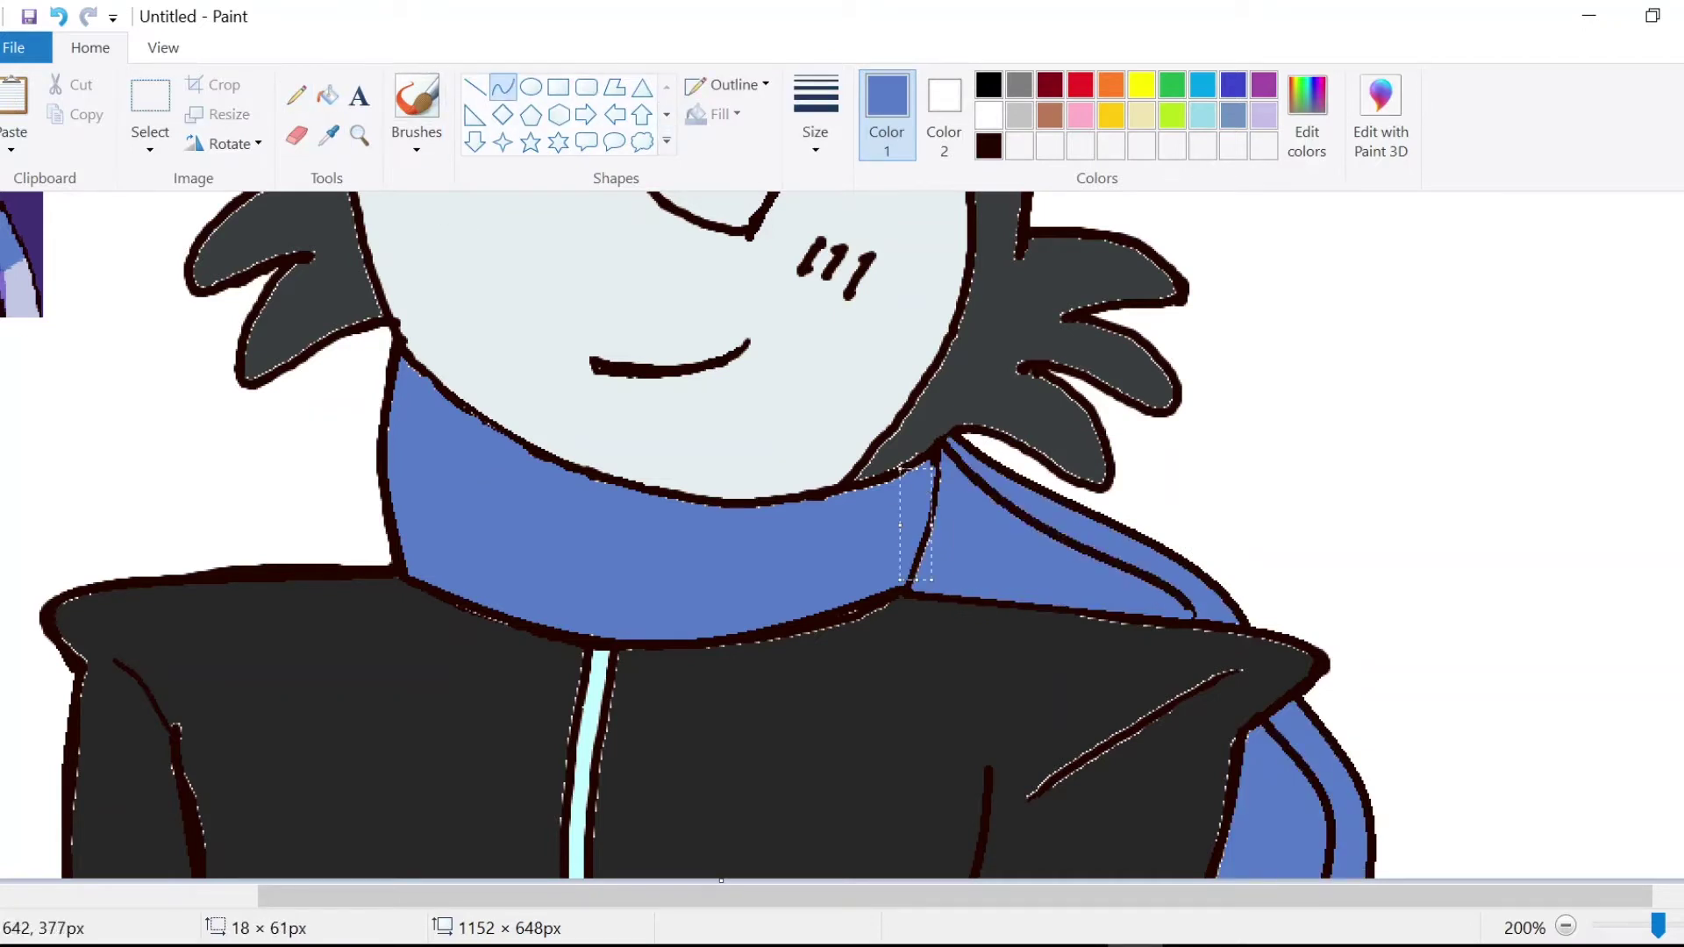
Step: Thin the scarf's lower outline and the left sleeve's crease and outline with strokes in the sampled jacket colour
{"action": "left_click", "coordinate": [328, 135]}
{"action": "left_click", "coordinate": [754, 701]}
{"action": "left_click_drag", "start_coordinate": [621, 648], "coordinate": [912, 592]}
{"action": "left_click", "coordinate": [474, 87]}
{"action": "left_click_drag", "start_coordinate": [176, 724], "coordinate": [215, 876]}
{"action": "left_click", "coordinate": [504, 87]}
{"action": "left_click_drag", "start_coordinate": [81, 671], "coordinate": [66, 878]}
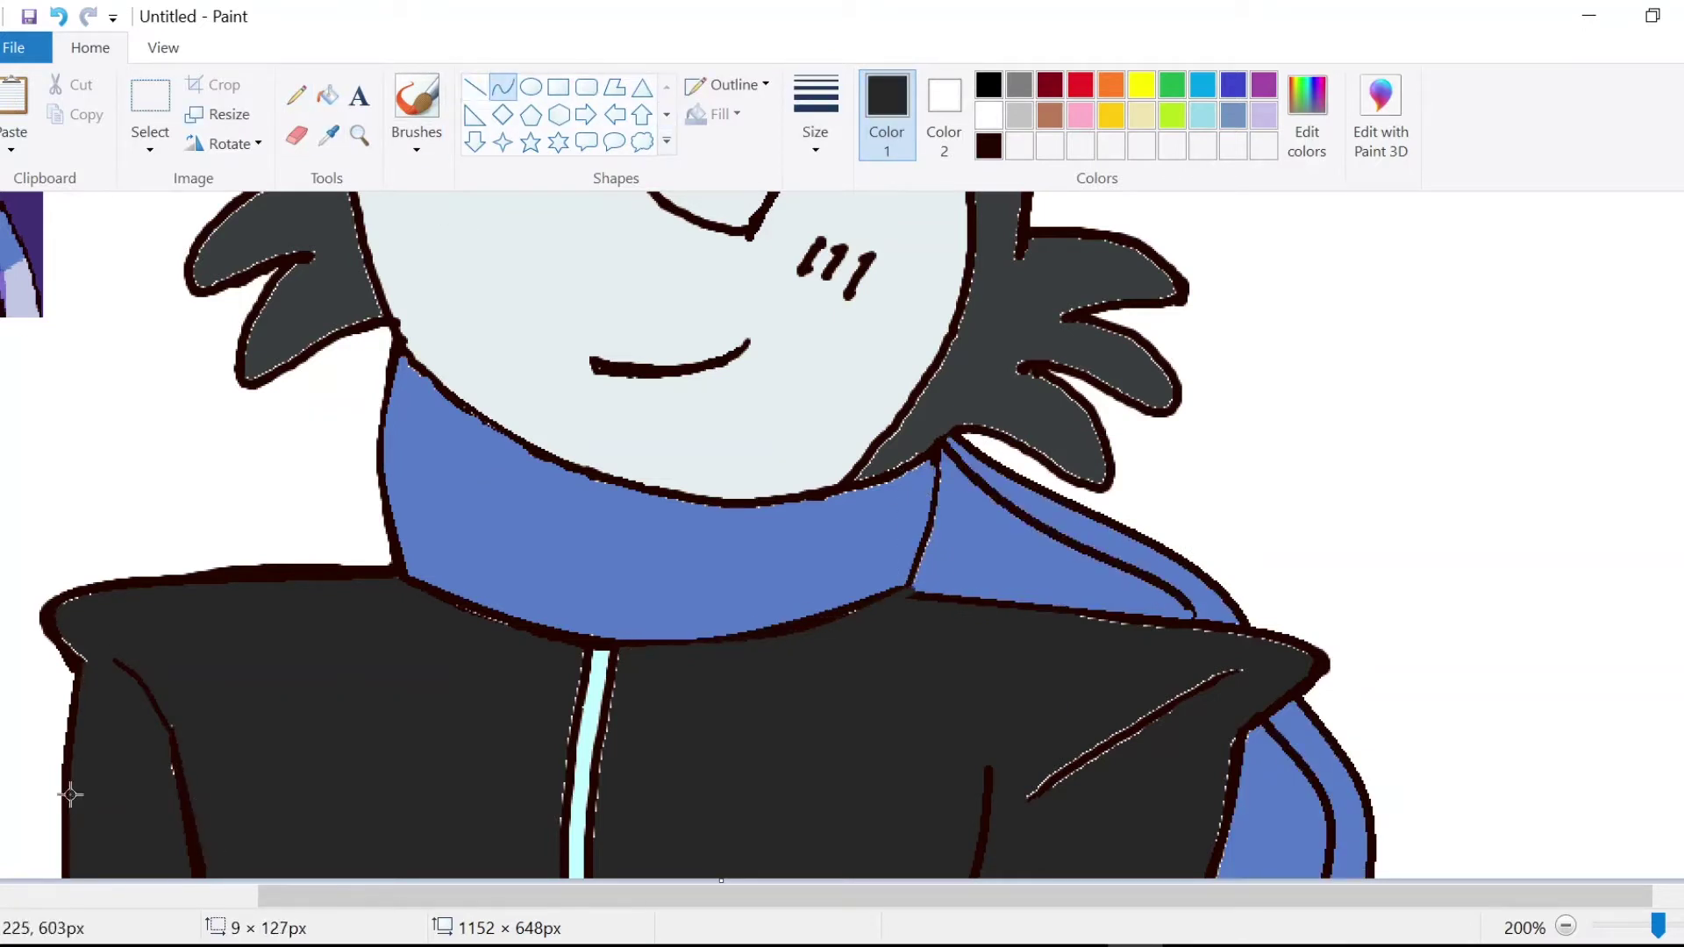
Step: Clean up the jacket's shoulder, sleeve crease and zipper outlines by covering the white gaps with colours sampled from the drawing
{"action": "left_click_drag", "start_coordinate": [407, 574], "coordinate": [72, 660]}
{"action": "left_click_drag", "start_coordinate": [47, 577], "coordinate": [30, 582]}
{"action": "scroll", "coordinate": [30, 583], "scroll_direction": "up", "scroll_amount": 5}
{"action": "left_click", "coordinate": [417, 105]}
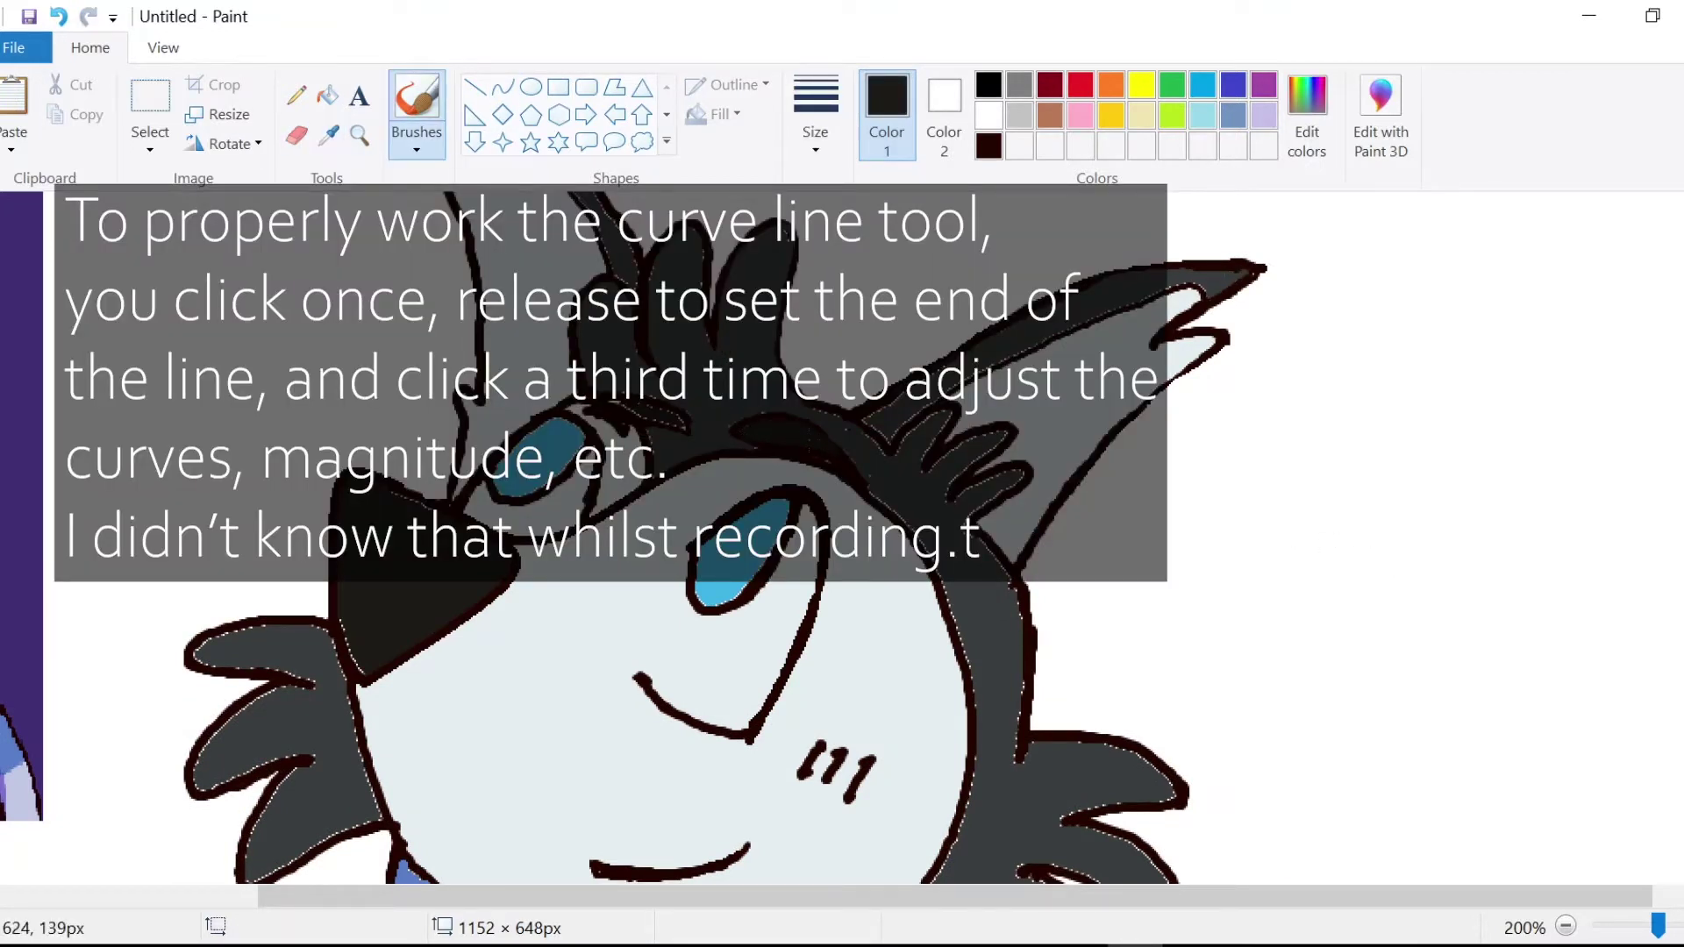
{"action": "scroll", "coordinate": [842, 537], "scroll_direction": "down", "scroll_amount": 5}
{"action": "left_click", "coordinate": [328, 135]}
{"action": "left_click", "coordinate": [1175, 746]}
{"action": "left_click_drag", "start_coordinate": [1206, 681], "coordinate": [1058, 782]}
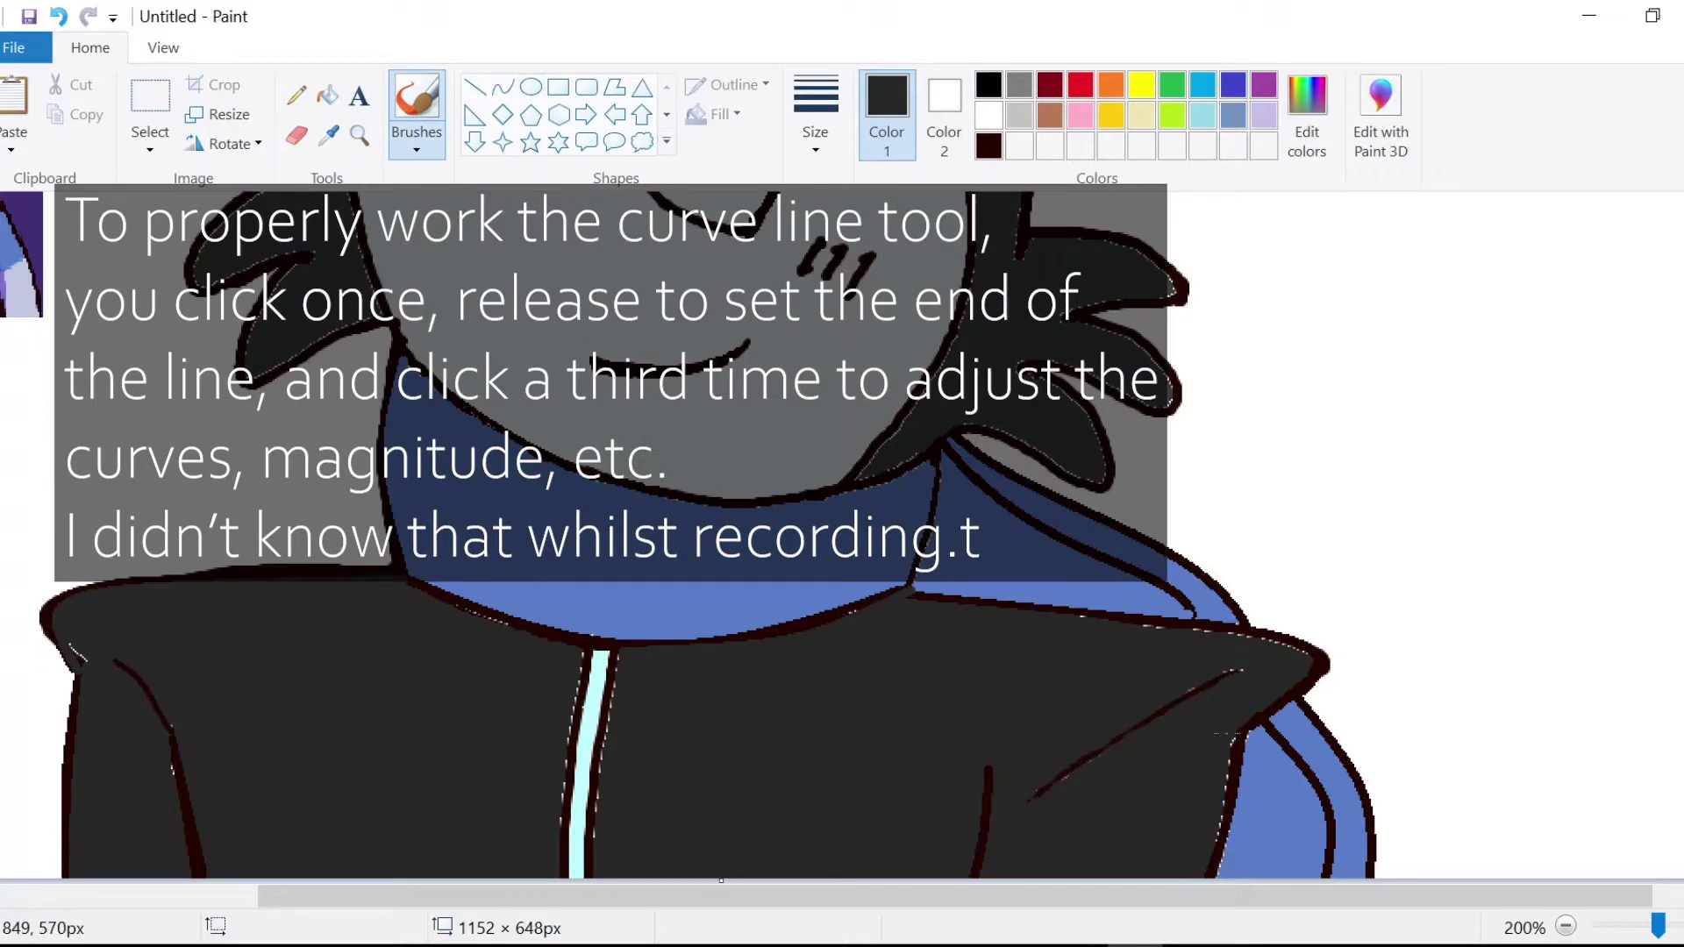
{"action": "left_click_drag", "start_coordinate": [619, 656], "coordinate": [600, 839]}
{"action": "left_click_drag", "start_coordinate": [577, 654], "coordinate": [556, 846]}
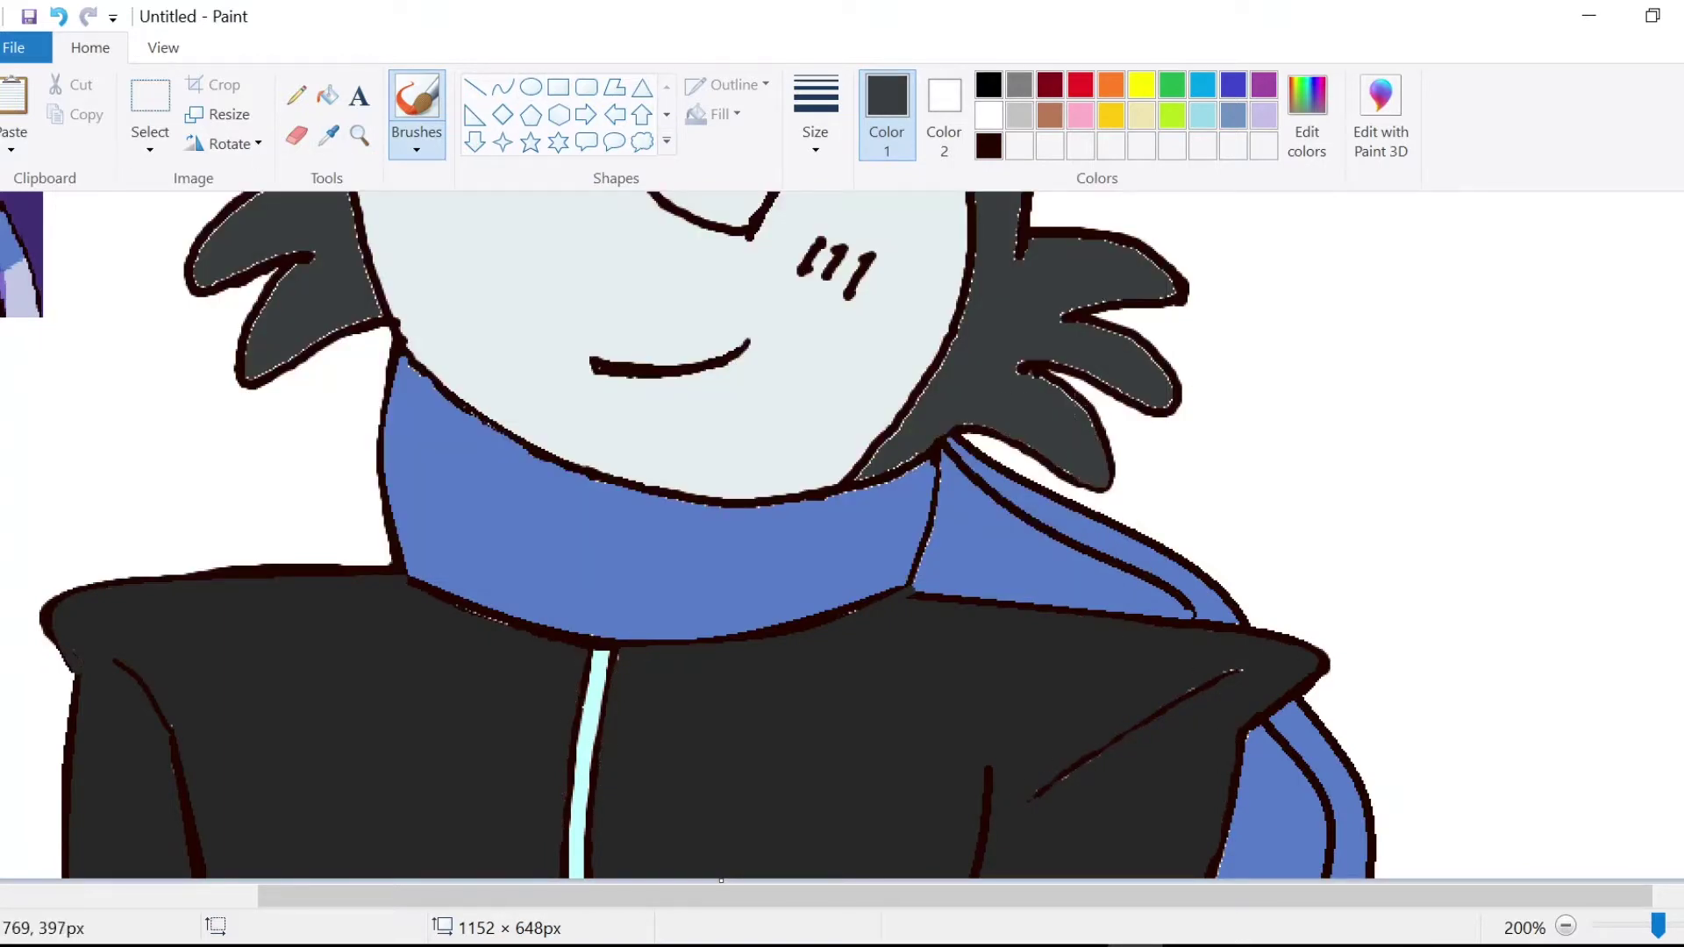
Step: Paint a white highlight on the lower end of each blue iris
{"action": "scroll", "coordinate": [325, 769], "scroll_direction": "up", "scroll_amount": 6}
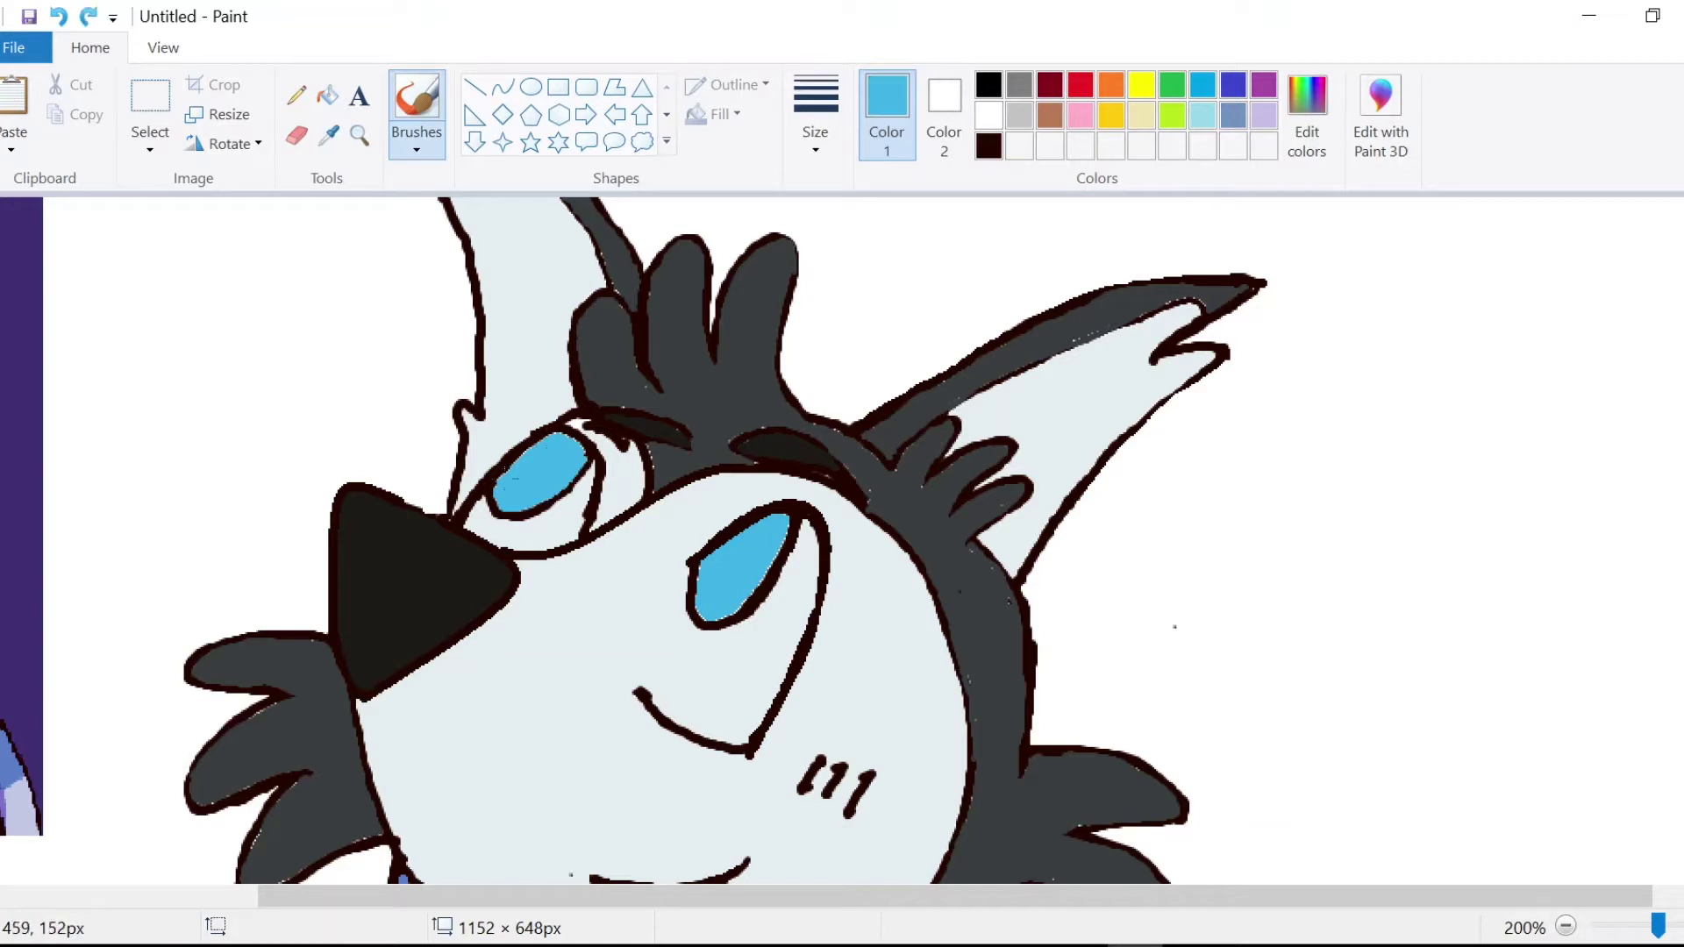
{"action": "left_click", "coordinate": [949, 93]}
{"action": "left_click_drag", "start_coordinate": [776, 557], "coordinate": [733, 614]}
{"action": "left_click", "coordinate": [886, 105]}
{"action": "left_click", "coordinate": [989, 114]}
{"action": "left_click_drag", "start_coordinate": [503, 507], "coordinate": [528, 504]}
{"action": "scroll", "coordinate": [528, 503], "scroll_direction": "down", "scroll_amount": 2}
{"action": "scroll", "coordinate": [94, 198], "scroll_direction": "up", "scroll_amount": 1}
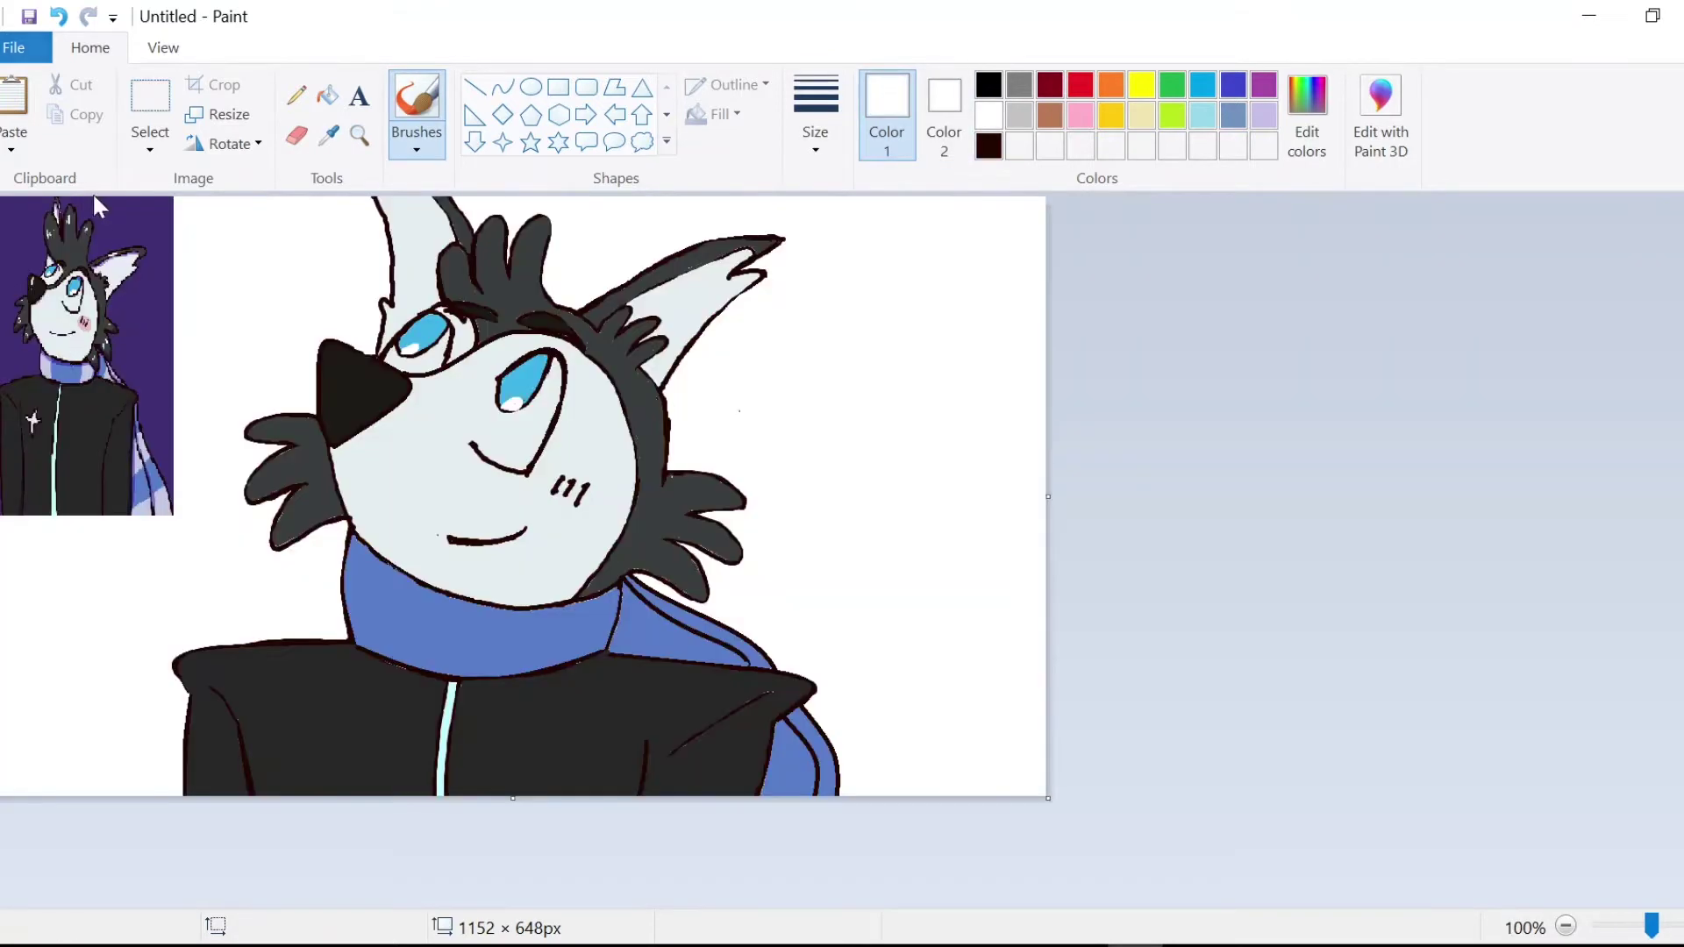
Step: Divide the scarf's neck band with two curved lines and fill both end sections with the pale lavender from the reference
{"action": "left_click", "coordinate": [502, 87]}
{"action": "mouse_move", "coordinate": [396, 565]}
{"action": "left_mouse_down"}
{"action": "mouse_move", "coordinate": [392, 661]}
{"action": "mouse_move", "coordinate": [375, 611]}
{"action": "left_mouse_up"}
{"action": "left_click", "coordinate": [327, 94]}
{"action": "left_click", "coordinate": [363, 600]}
{"action": "left_click", "coordinate": [503, 87]}
{"action": "left_click_drag", "start_coordinate": [546, 603], "coordinate": [550, 670]}
{"action": "left_click", "coordinate": [586, 628]}
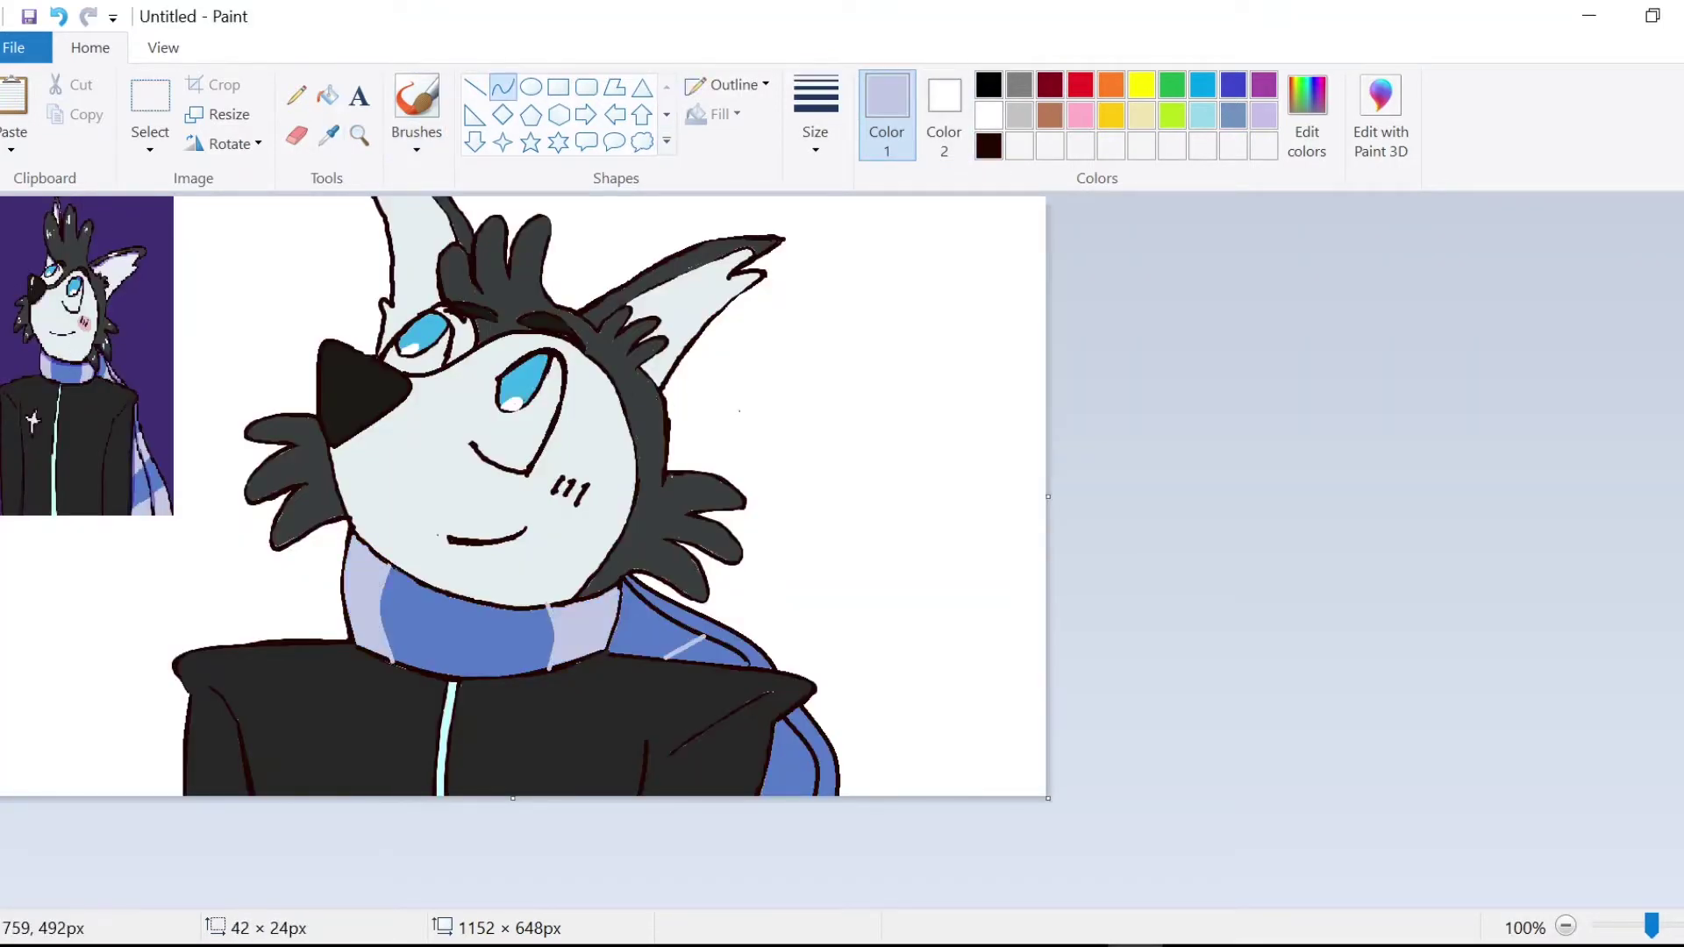
Step: Divide the scarf's tail behind the sleeve with a lavender curve and fill the tail's lower end with lavender
{"action": "left_click_drag", "start_coordinate": [816, 766], "coordinate": [764, 779]}
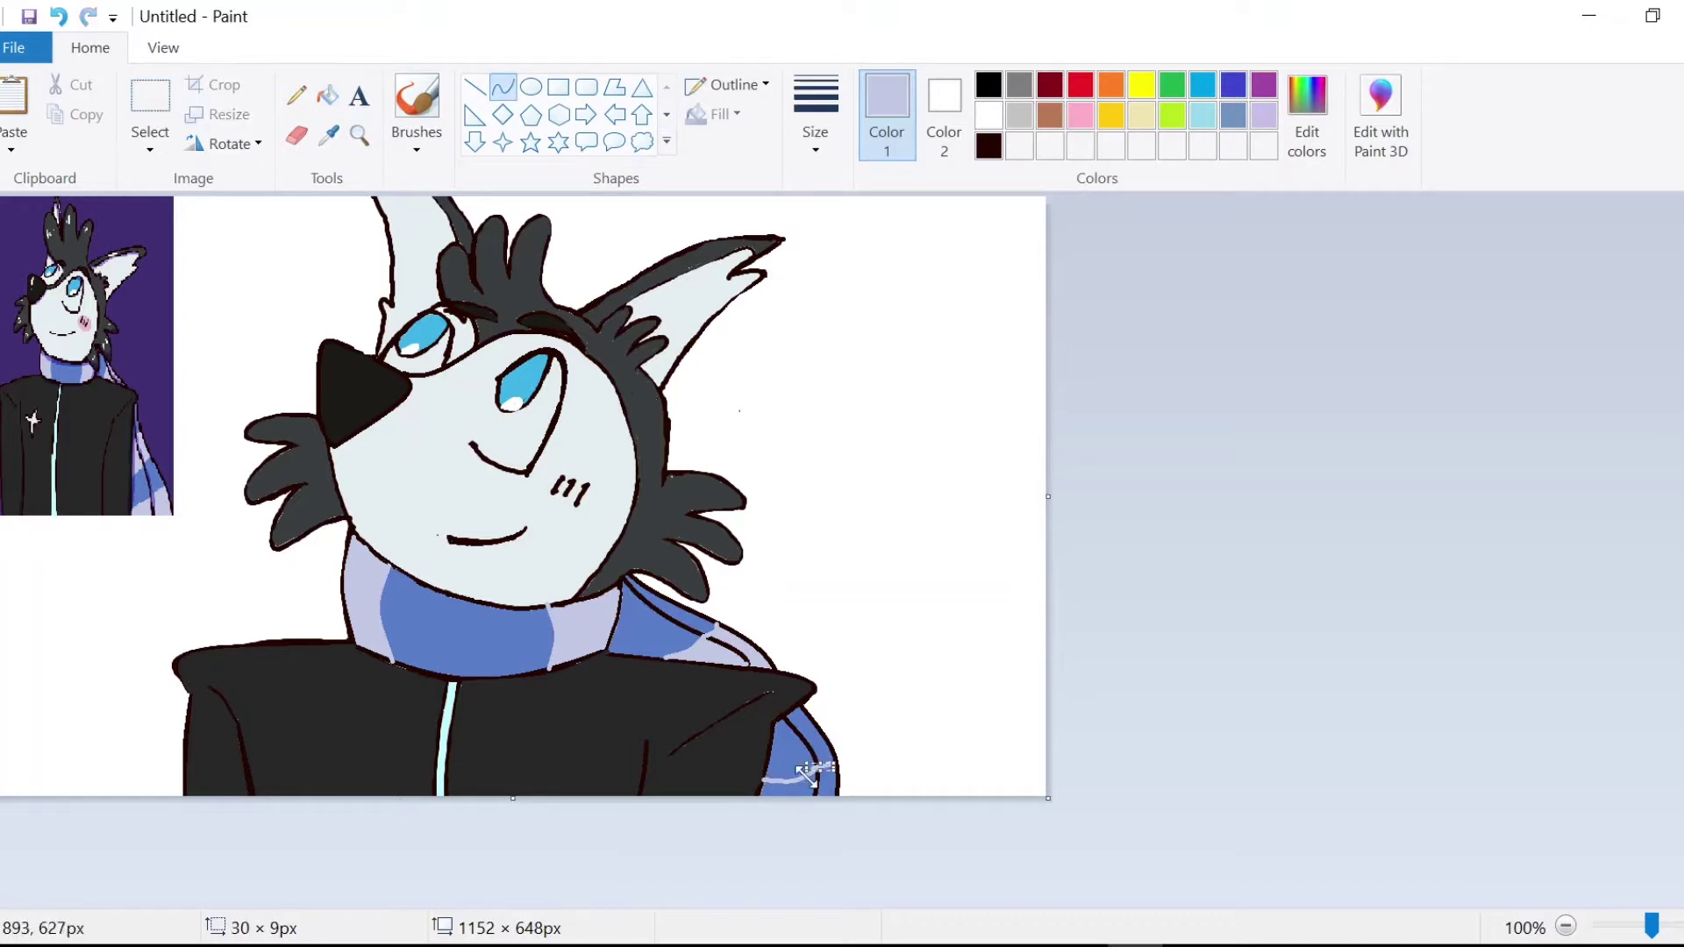
{"action": "left_click", "coordinate": [416, 97]}
{"action": "left_click", "coordinate": [327, 95]}
{"action": "left_click", "coordinate": [795, 788]}
{"action": "left_click", "coordinate": [827, 785]}
Step: Add a pink oval blush around the three cheek marks, using the pink sampled from the reference
{"action": "left_click", "coordinate": [328, 136]}
{"action": "left_click", "coordinate": [85, 318]}
{"action": "left_click", "coordinate": [531, 87]}
{"action": "left_click_drag", "start_coordinate": [545, 462], "coordinate": [611, 523]}
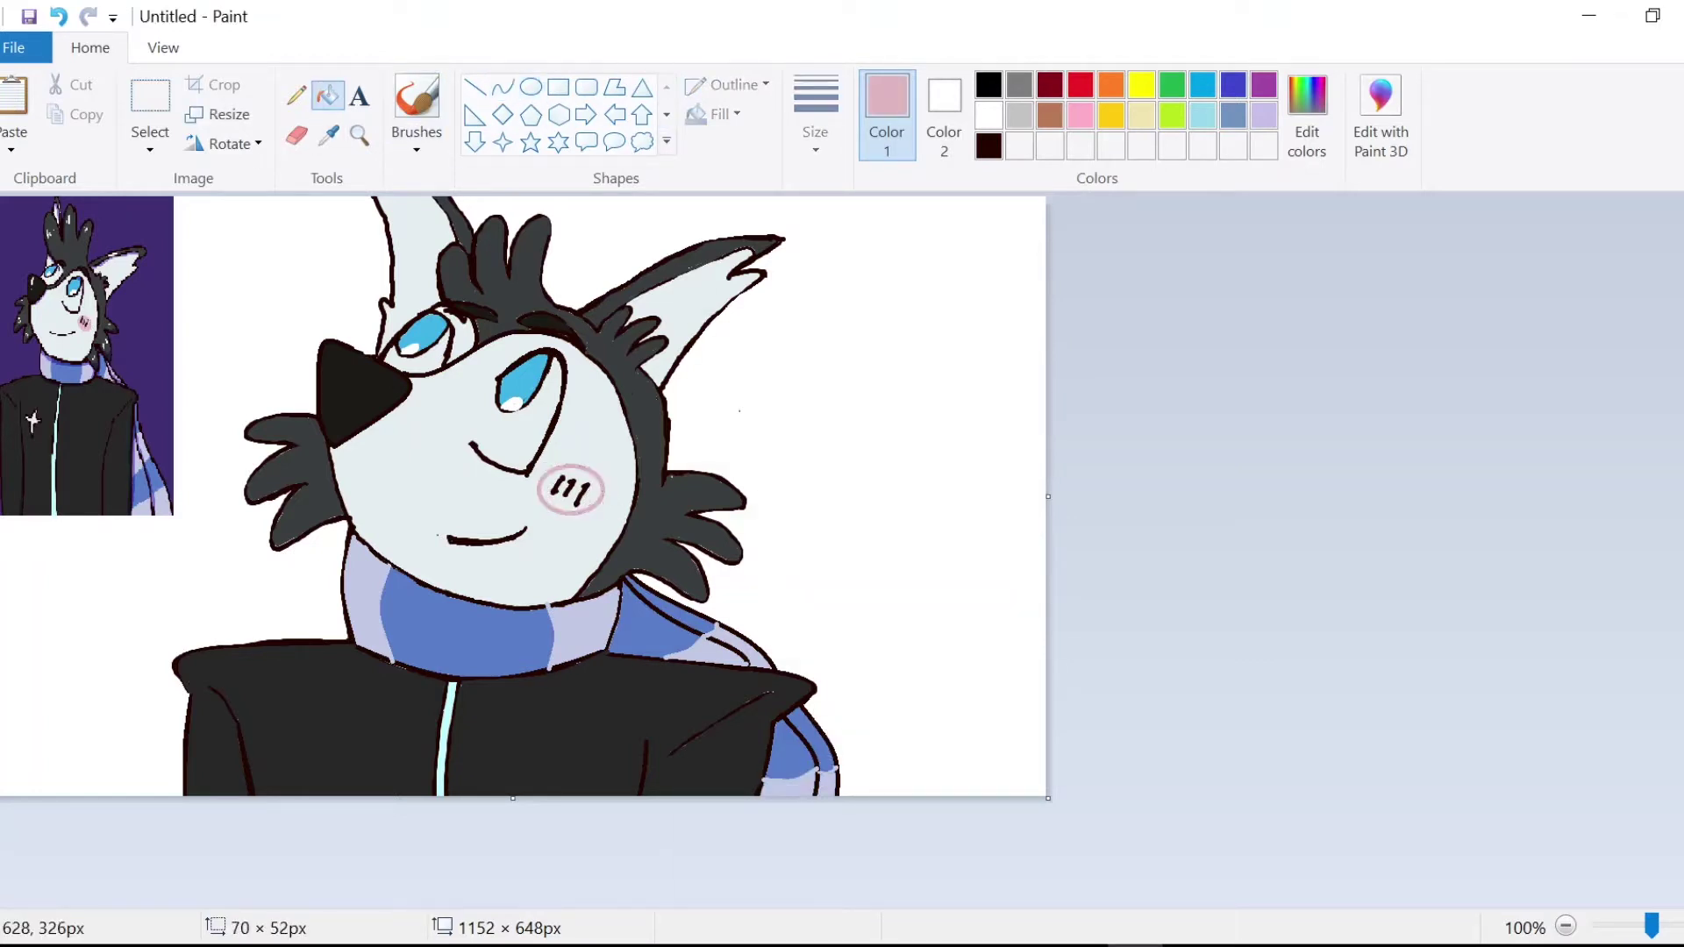
Step: Shade the inner edges of both ears with the purple sampled from the reference
{"action": "left_click", "coordinate": [101, 265]}
{"action": "left_click", "coordinate": [502, 87]}
{"action": "mouse_move", "coordinate": [631, 307]}
{"action": "left_mouse_down"}
{"action": "mouse_move", "coordinate": [750, 250]}
{"action": "mouse_move", "coordinate": [629, 306]}
{"action": "left_mouse_up"}
{"action": "key", "text": "ctrl+z"}
{"action": "left_click", "coordinate": [416, 97]}
{"action": "left_click", "coordinate": [327, 95]}
{"action": "left_click", "coordinate": [417, 96]}
{"action": "left_click_drag", "start_coordinate": [447, 244], "coordinate": [424, 200]}
{"action": "left_click", "coordinate": [327, 95]}
{"action": "left_click", "coordinate": [328, 135]}
{"action": "scroll", "coordinate": [73, 288], "scroll_direction": "up", "scroll_amount": 1}
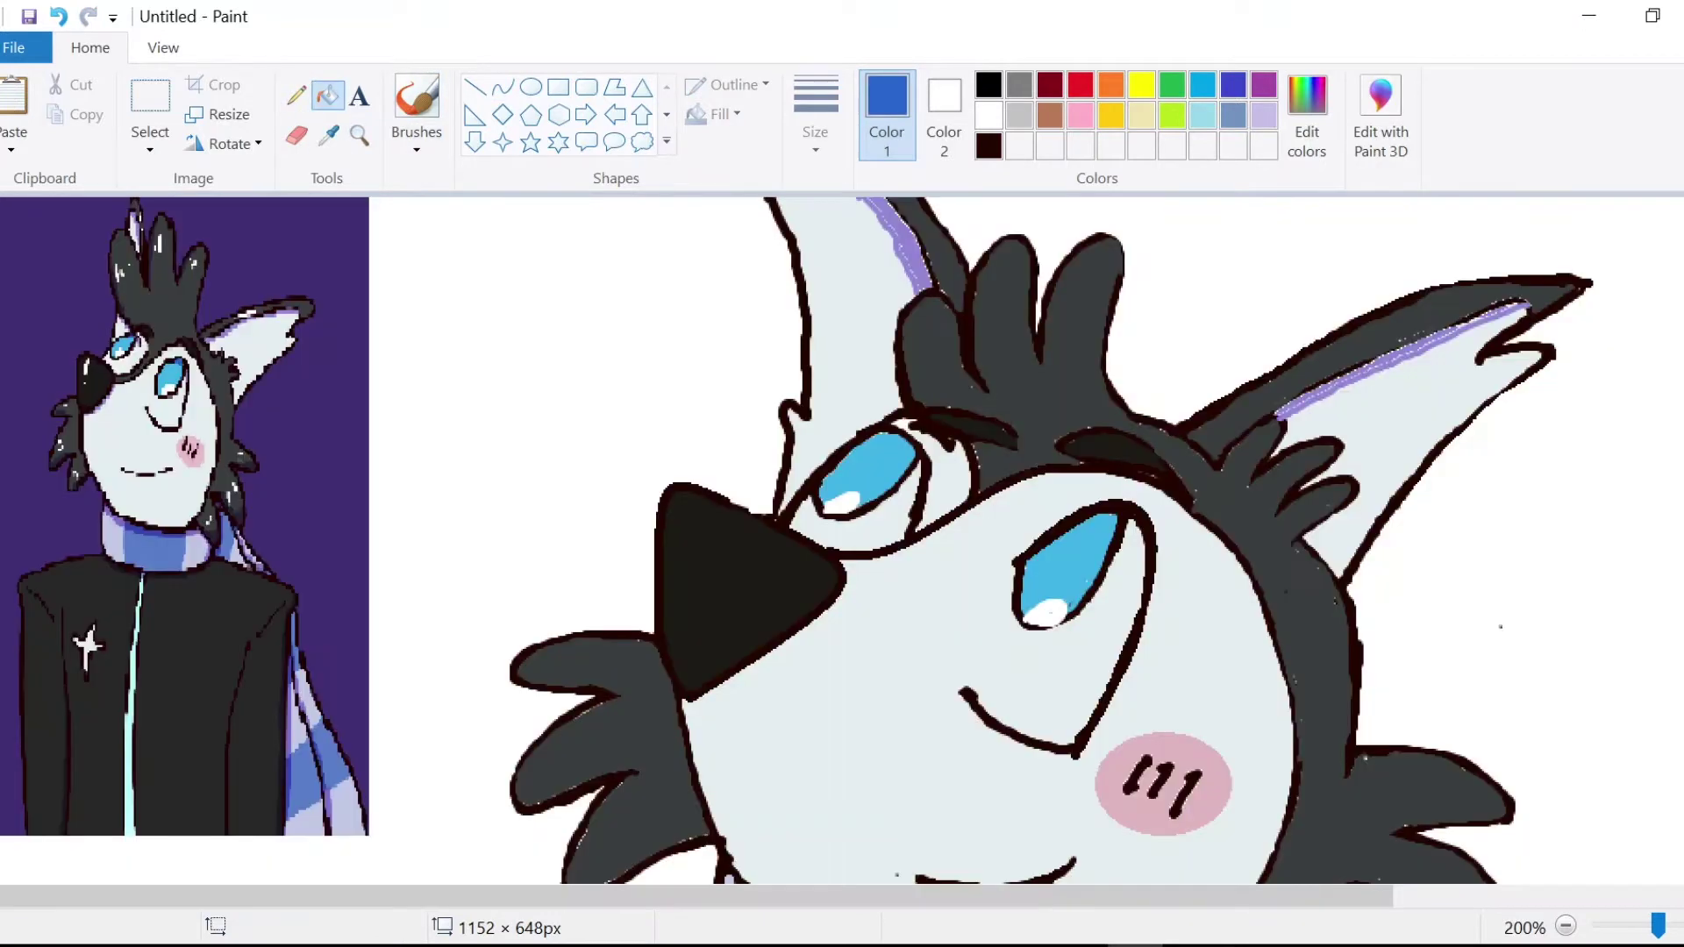
{"action": "left_click", "coordinate": [328, 136]}
{"action": "left_click", "coordinate": [503, 87]}
{"action": "left_click_drag", "start_coordinate": [1071, 547], "coordinate": [1117, 510]}
{"action": "left_click", "coordinate": [618, 842]}
{"action": "key", "text": "ctrl+z"}
{"action": "left_click", "coordinate": [328, 136]}
{"action": "left_click", "coordinate": [161, 243]}
{"action": "left_click", "coordinate": [328, 136]}
{"action": "left_click", "coordinate": [230, 333]}
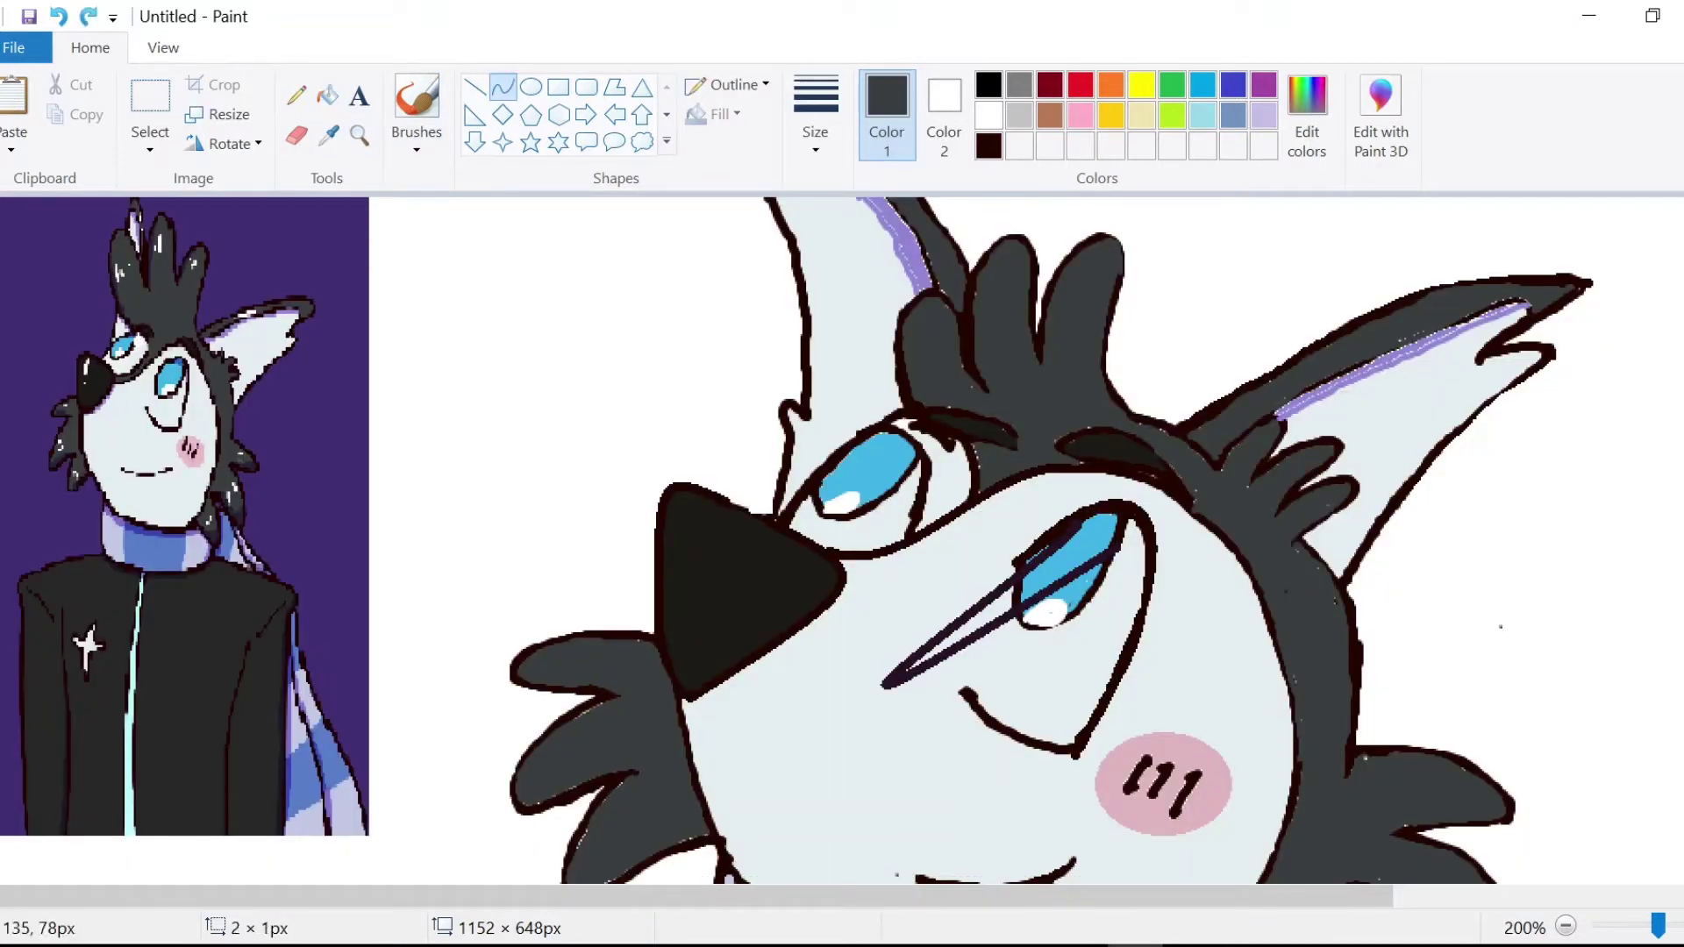
Step: Shade the inside edge of both eyes with brush strokes in the light purple sampled from the reference ear
{"action": "left_click", "coordinate": [328, 136]}
{"action": "left_click", "coordinate": [250, 325]}
{"action": "left_click", "coordinate": [297, 136]}
{"action": "left_click_drag", "start_coordinate": [1004, 587], "coordinate": [923, 665]}
{"action": "key", "text": "ctrl+z"}
{"action": "left_click", "coordinate": [417, 96]}
{"action": "left_click_drag", "start_coordinate": [1130, 524], "coordinate": [1077, 745]}
{"action": "left_click_drag", "start_coordinate": [915, 463], "coordinate": [902, 535]}
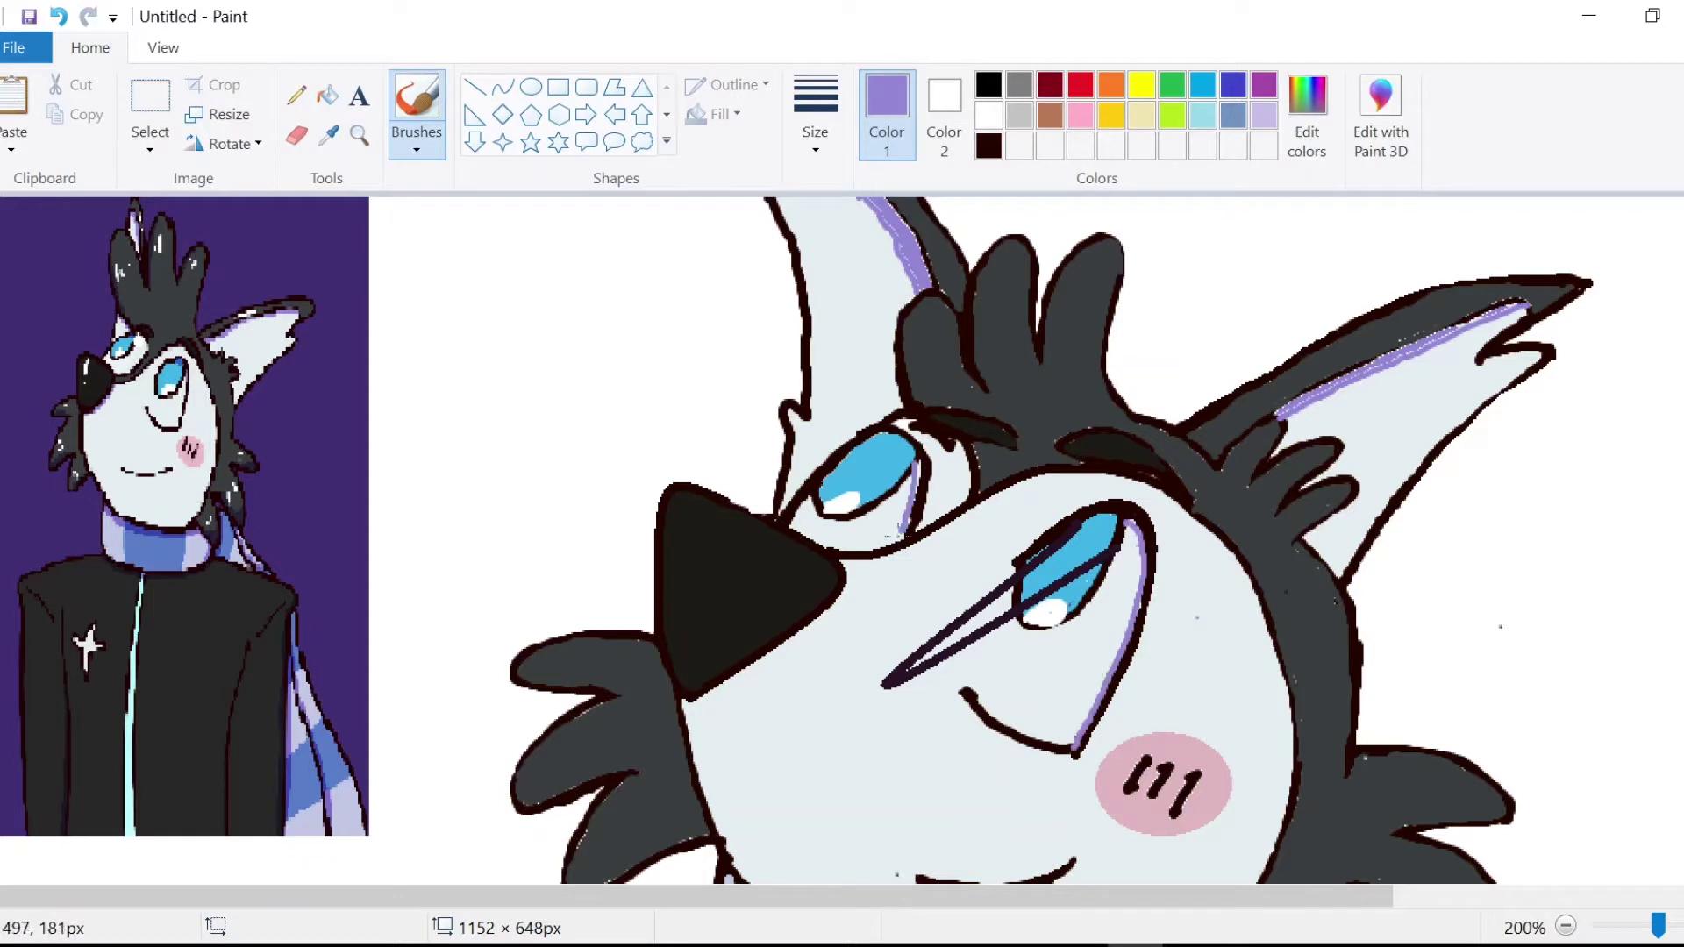
Step: Paint out the stray dark lines across the right eye and face with the matching face and iris colours
{"action": "left_click_drag", "start_coordinate": [884, 686], "coordinate": [996, 591]}
{"action": "left_click", "coordinate": [328, 136]}
{"action": "left_click", "coordinate": [1090, 539]}
{"action": "mouse_move", "coordinate": [1079, 528]}
{"action": "left_mouse_down"}
{"action": "mouse_move", "coordinate": [1028, 603]}
{"action": "mouse_move", "coordinate": [1126, 526]}
{"action": "left_mouse_up"}
Step: Shade the top of both irises with the darker blue sampled from the reference eye
{"action": "left_click", "coordinate": [328, 136]}
{"action": "left_click", "coordinate": [178, 362]}
{"action": "left_click", "coordinate": [502, 87]}
Step: Draw a purple shadow curve along the underside of the nose and around its tip
{"action": "left_click", "coordinate": [328, 136]}
{"action": "left_click", "coordinate": [250, 325]}
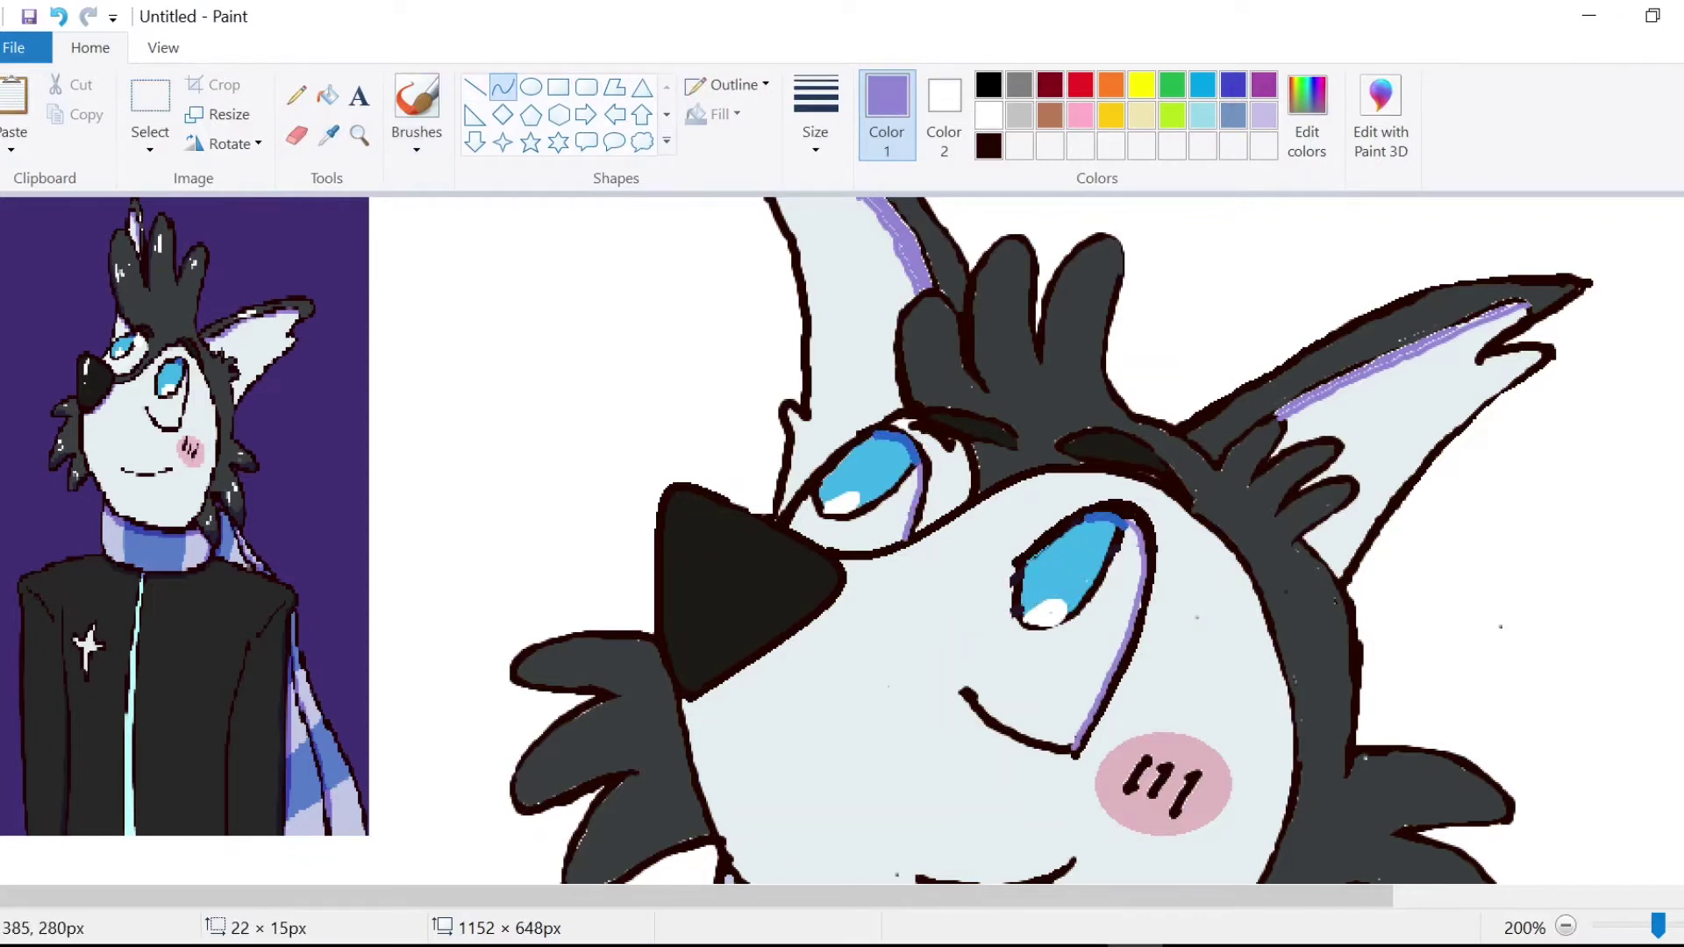
{"action": "left_click_drag", "start_coordinate": [682, 702], "coordinate": [845, 563]}
{"action": "left_click_drag", "start_coordinate": [797, 606], "coordinate": [811, 619]}
{"action": "key", "text": "ctrl+z"}
{"action": "mouse_move", "coordinate": [680, 701]}
{"action": "left_mouse_down"}
{"action": "mouse_move", "coordinate": [769, 670]}
{"action": "mouse_move", "coordinate": [850, 557]}
{"action": "left_mouse_up"}
{"action": "left_click_drag", "start_coordinate": [825, 606], "coordinate": [859, 606]}
Step: Shade the undersides of the cheek fur tufts and the jacket's sleeve creases with dark tones sampled from the reference
{"action": "left_click", "coordinate": [417, 97]}
{"action": "left_click", "coordinate": [328, 136]}
{"action": "left_click", "coordinate": [239, 506]}
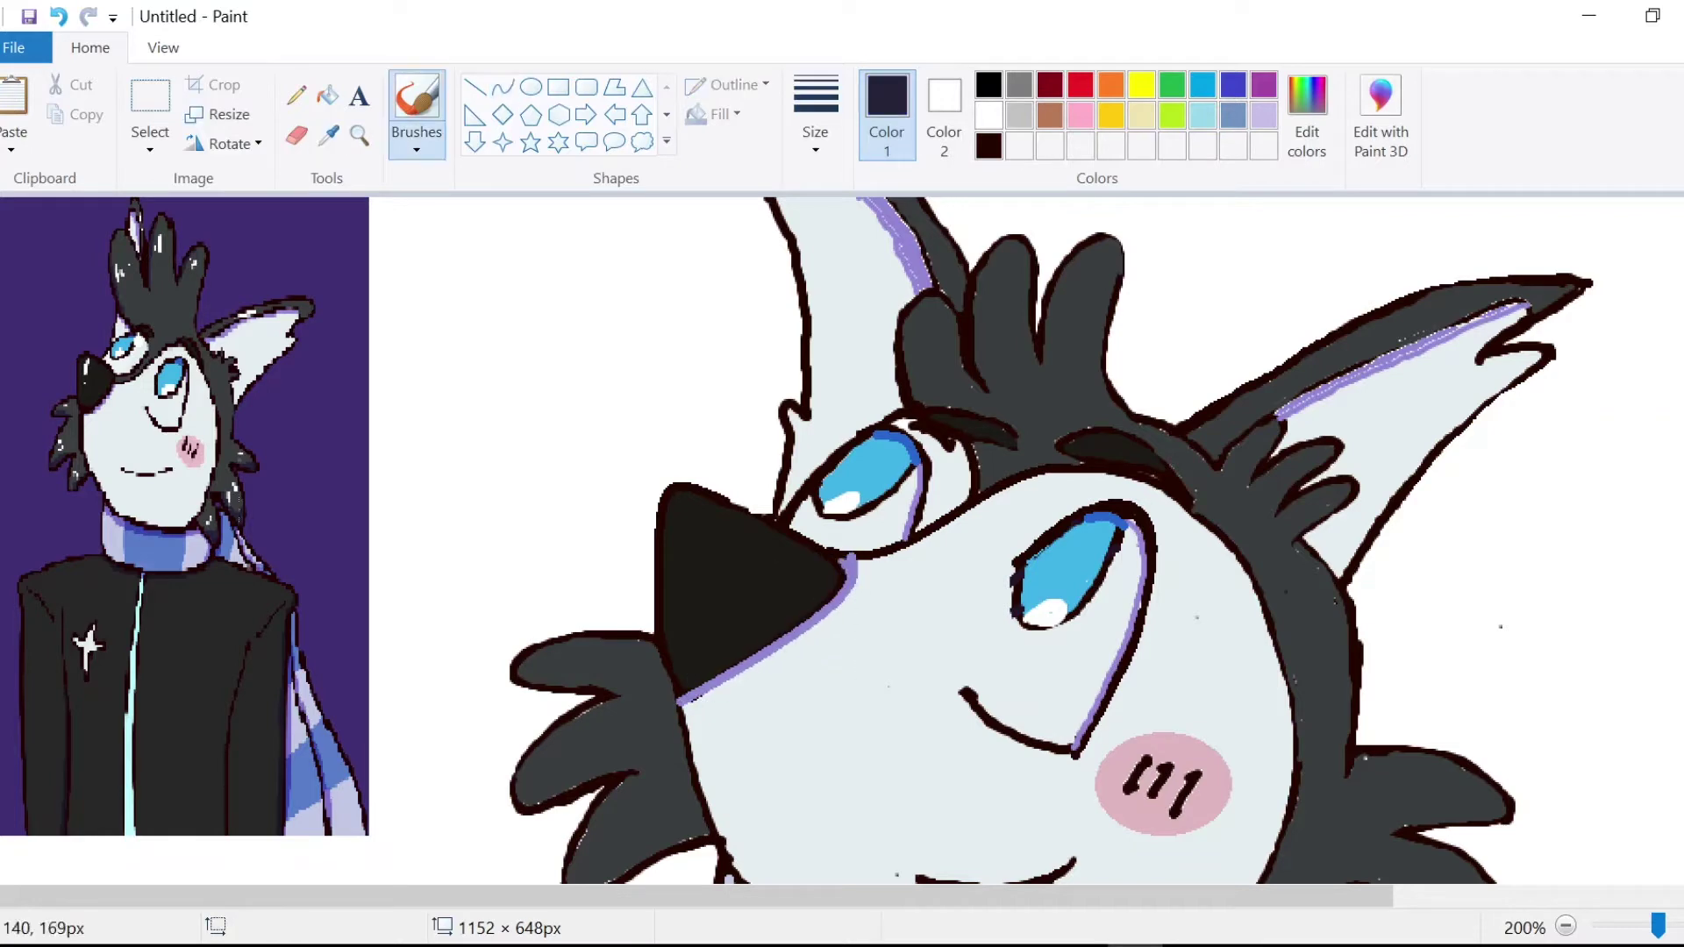
{"action": "scroll", "coordinate": [1395, 529], "scroll_direction": "down", "scroll_amount": 3}
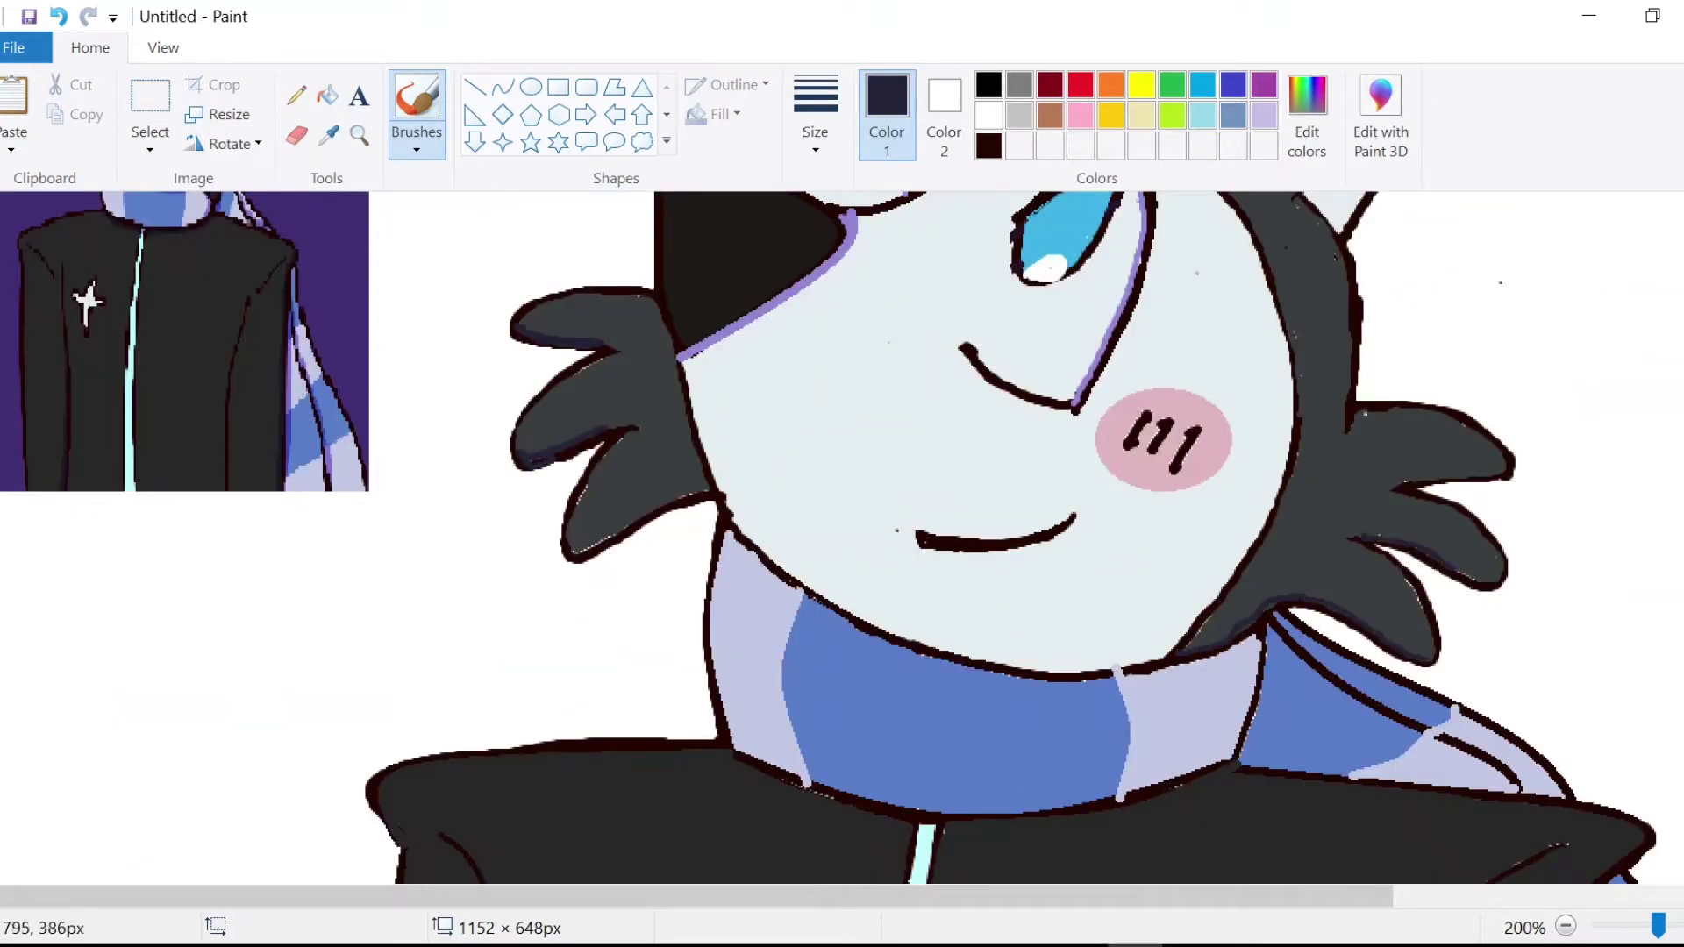
{"action": "scroll", "coordinate": [725, 523], "scroll_direction": "up", "scroll_amount": 2}
{"action": "scroll", "coordinate": [829, 637], "scroll_direction": "down", "scroll_amount": 4}
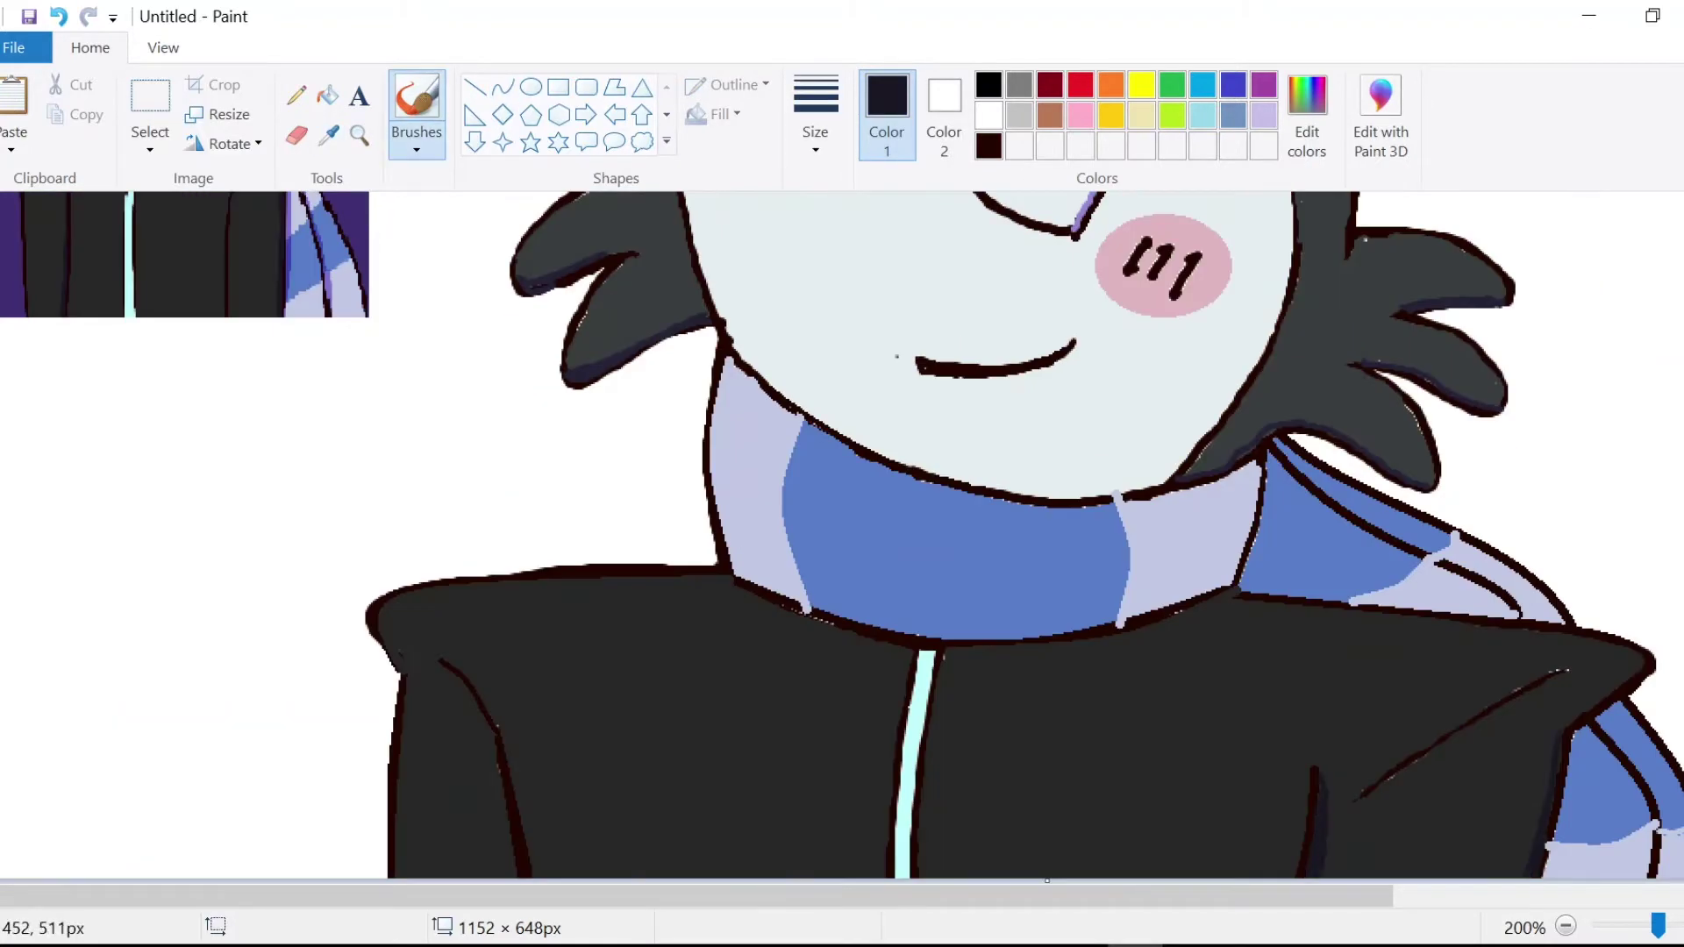
Step: Shade the lavender scarf sections under the chin and on the shoulder with the purple sampled from the reference scarf
{"action": "scroll", "coordinate": [842, 535], "scroll_direction": "up", "scroll_amount": 4}
{"action": "left_click", "coordinate": [328, 136]}
{"action": "left_click", "coordinate": [219, 535]}
{"action": "scroll", "coordinate": [647, 356], "scroll_direction": "down", "scroll_amount": 3}
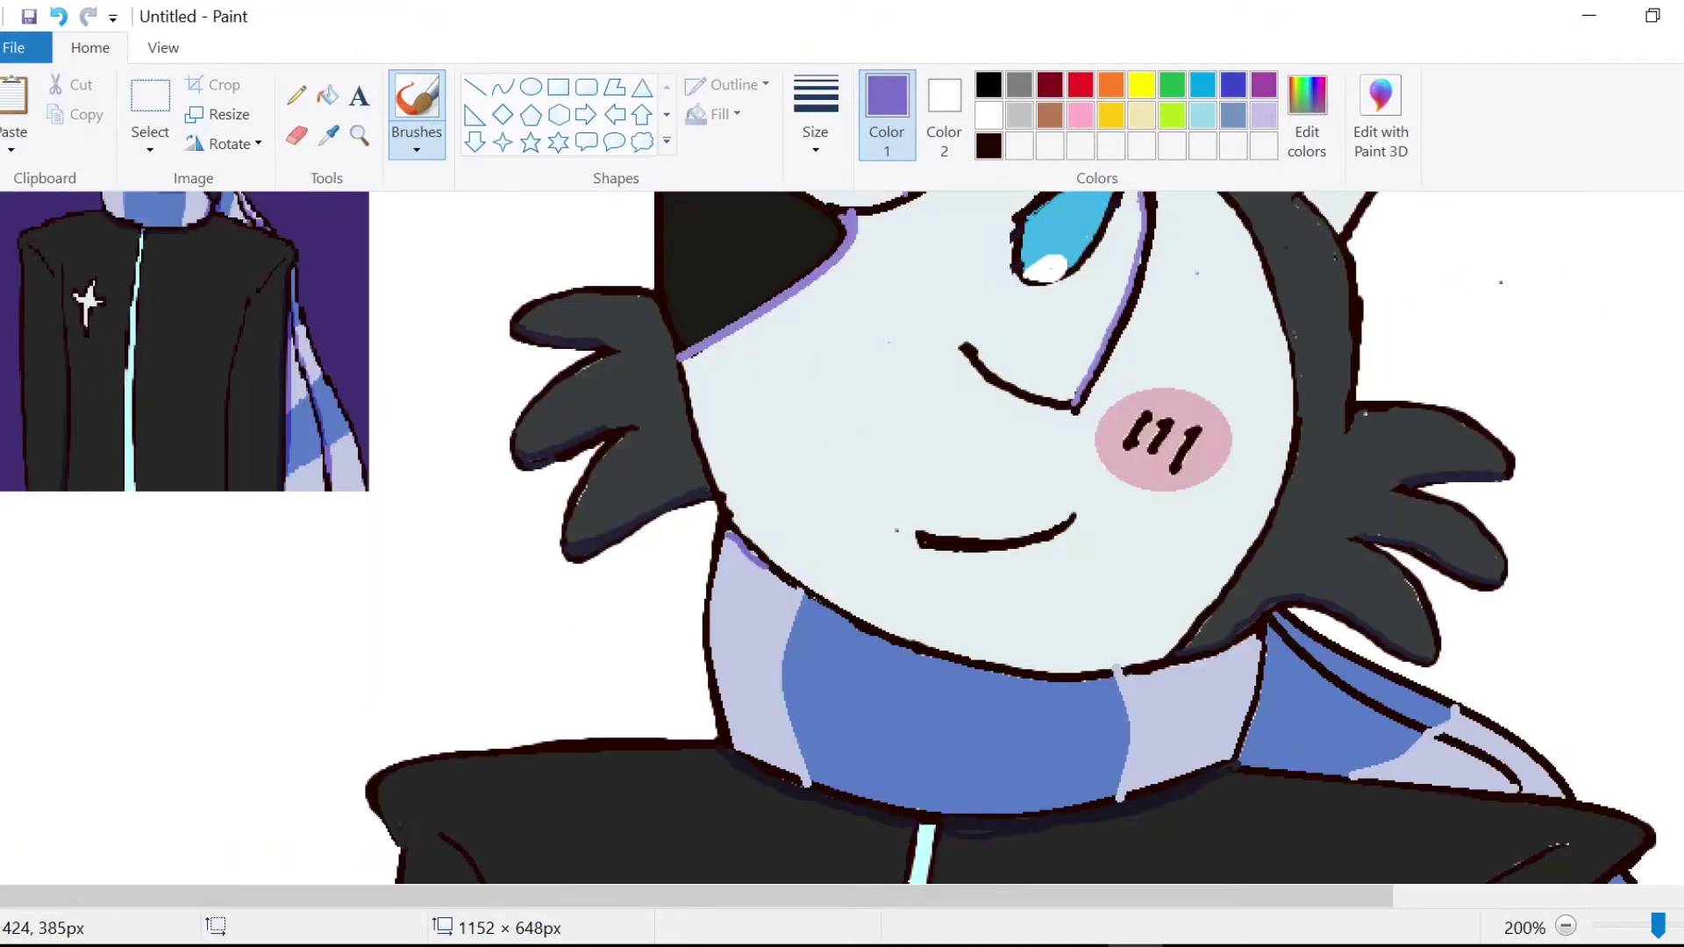
{"action": "left_click_drag", "start_coordinate": [723, 528], "coordinate": [801, 589]}
{"action": "left_click_drag", "start_coordinate": [1130, 674], "coordinate": [1265, 631]}
{"action": "left_click_drag", "start_coordinate": [1432, 729], "coordinate": [1533, 795]}
Step: Shade the blue scarf sections under the chin and along the tail with the darker blue sampled from the reference
{"action": "left_click", "coordinate": [328, 136]}
{"action": "left_click", "coordinate": [309, 252]}
{"action": "left_click_drag", "start_coordinate": [804, 472], "coordinate": [1110, 555]}
{"action": "left_click_drag", "start_coordinate": [1276, 498], "coordinate": [1438, 606]}
{"action": "scroll", "coordinate": [1491, 658], "scroll_direction": "down", "scroll_amount": 1}
{"action": "left_click_drag", "start_coordinate": [1599, 722], "coordinate": [1666, 823]}
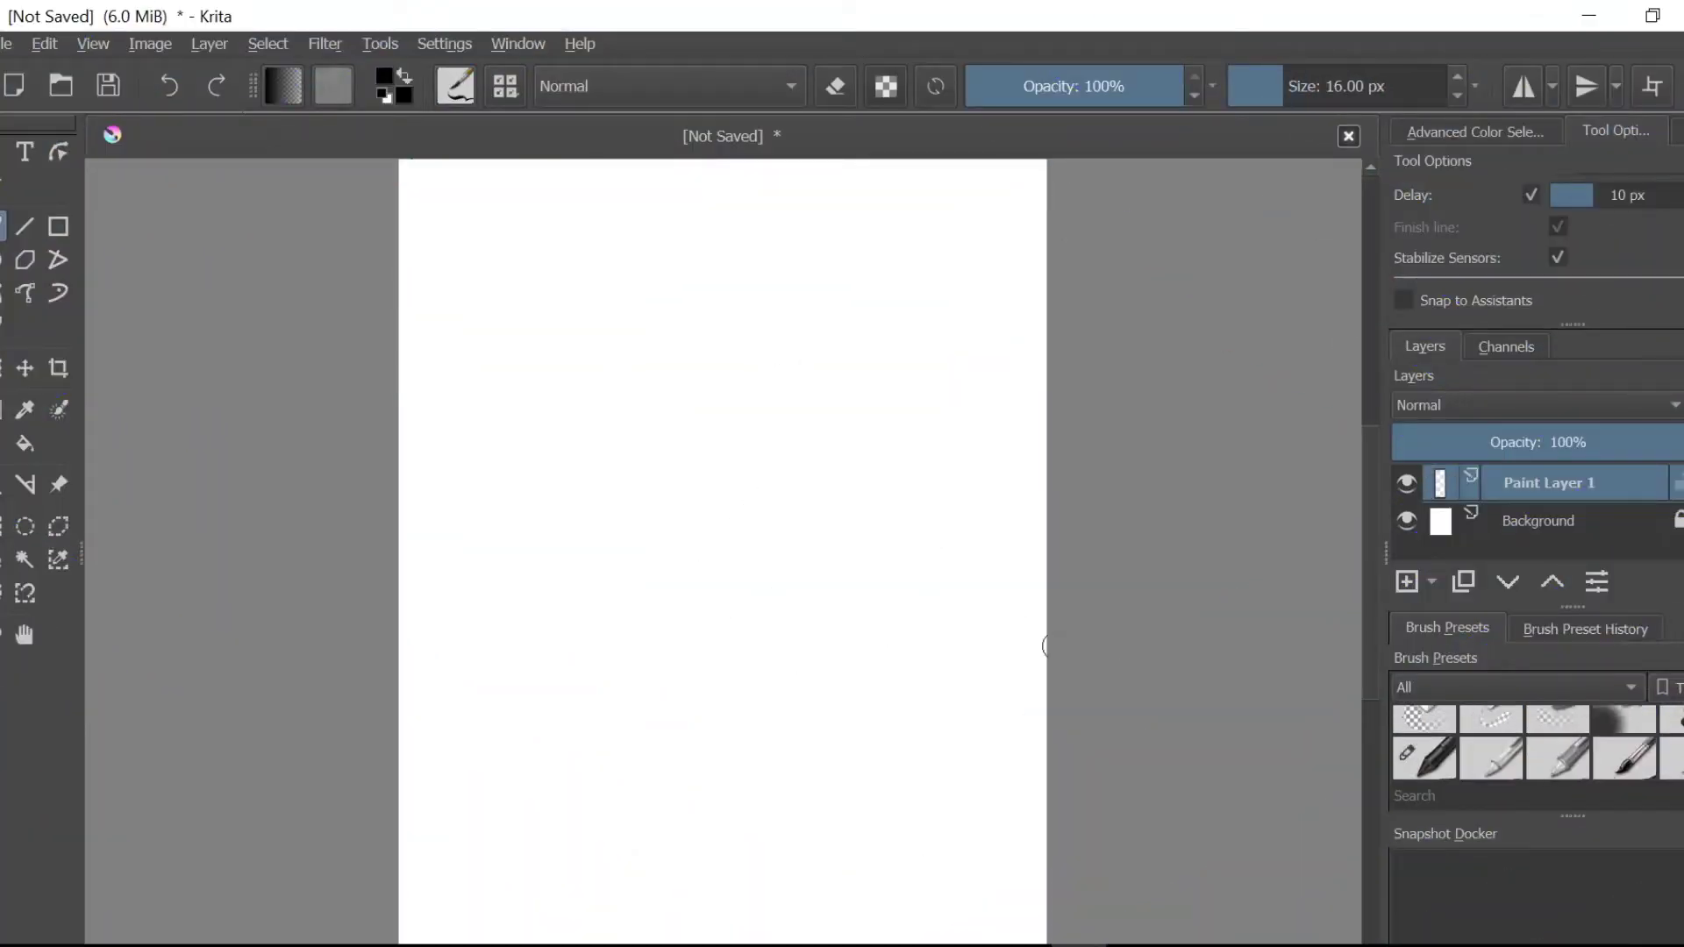
Step: Switch to Krita, choose a pencil brush preset and set the brush colour to red
{"action": "left_click", "coordinate": [1558, 736]}
{"action": "left_click", "coordinate": [1476, 131]}
{"action": "left_click", "coordinate": [1578, 225]}
Step: Open Huskidreams Photoshop.png from the Testing Free Drawing Apps folder and paste its picture into the blank canvas
{"action": "left_click", "coordinate": [8, 44]}
{"action": "left_click", "coordinate": [33, 102]}
{"action": "double_click", "coordinate": [392, 459]}
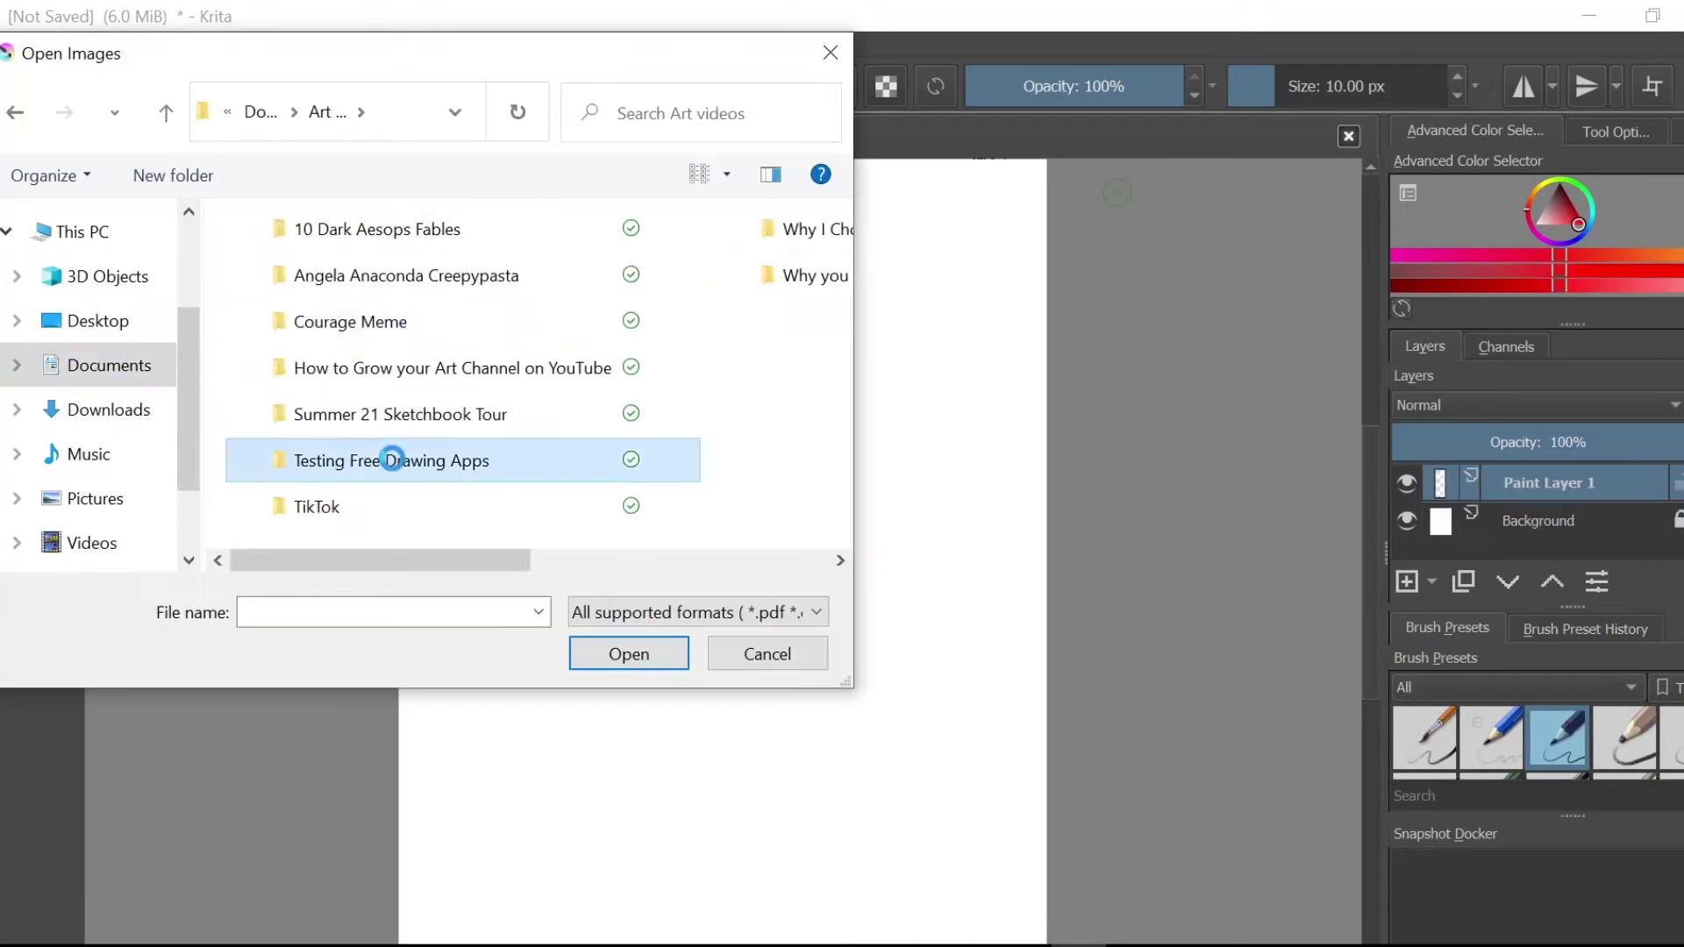
{"action": "left_click", "coordinate": [507, 136]}
{"action": "key", "text": "ctrl+v"}
Step: Scale the pasted reference picture down and place it in the canvas's upper-left corner
{"action": "left_click", "coordinate": [3, 368]}
{"action": "left_click_drag", "start_coordinate": [1044, 166], "coordinate": [669, 620]}
{"action": "left_click_drag", "start_coordinate": [533, 746], "coordinate": [529, 298]}
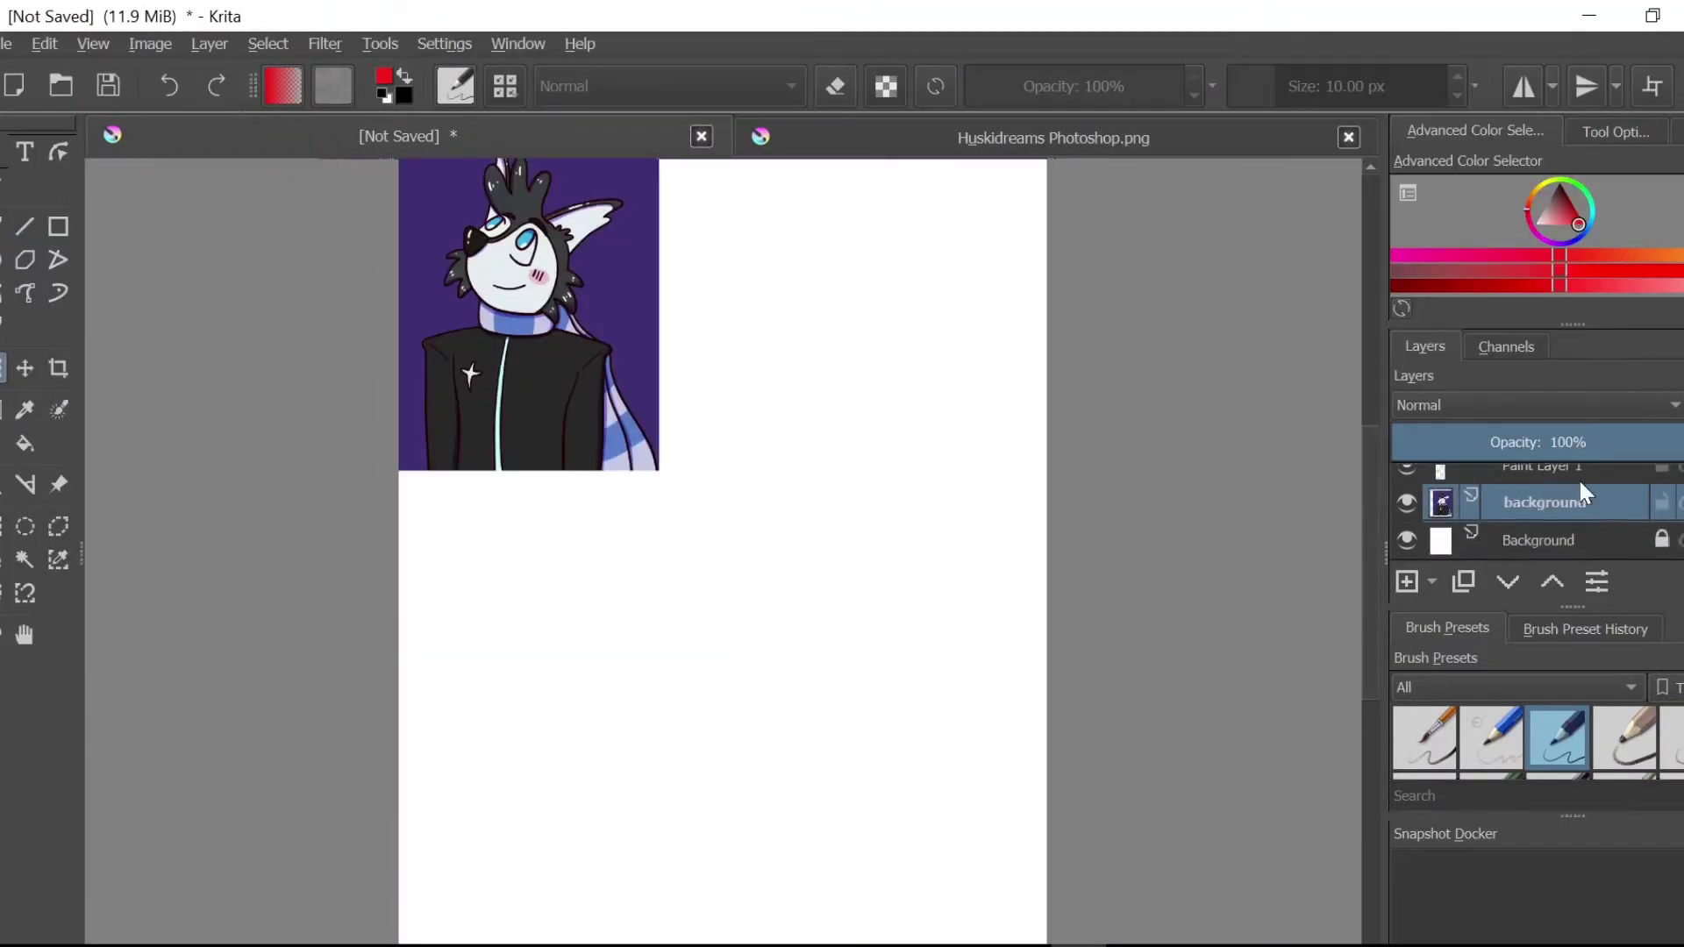
Step: Sketch the head circle with its guide lines, the nose, hair tufts and right ear in red on Paint Layer 1
{"action": "left_click", "coordinate": [1549, 483]}
{"action": "left_click", "coordinate": [4, 226]}
{"action": "left_click_drag", "start_coordinate": [726, 314], "coordinate": [673, 503]}
{"action": "left_click", "coordinate": [1624, 737]}
{"action": "left_click", "coordinate": [1615, 132]}
{"action": "left_click_drag", "start_coordinate": [807, 449], "coordinate": [839, 365]}
{"action": "scroll", "coordinate": [1483, 255], "scroll_direction": "up", "scroll_amount": 3}
{"action": "mouse_move", "coordinate": [747, 290]}
{"action": "left_mouse_down"}
{"action": "mouse_move", "coordinate": [699, 289]}
{"action": "mouse_move", "coordinate": [927, 247]}
{"action": "left_mouse_up"}
{"action": "left_click_drag", "start_coordinate": [941, 250], "coordinate": [834, 430]}
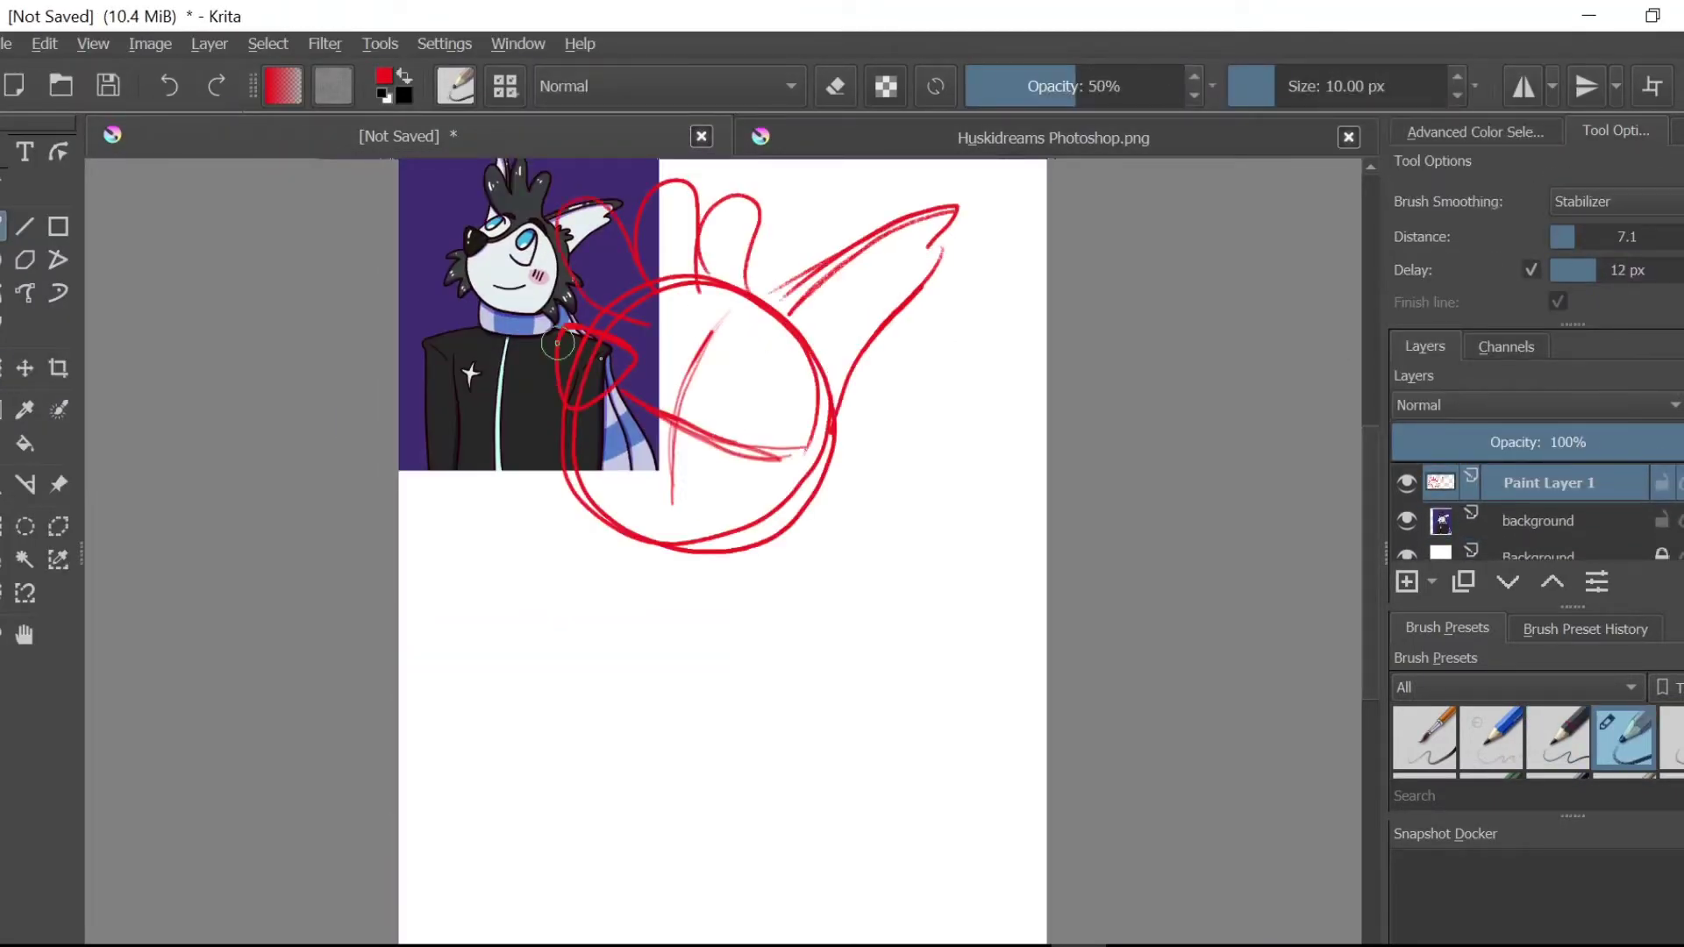
Step: Sketch the eyes, brows, smile, blush marks, cheek fur tufts and the scarf's neck band in red
{"action": "left_click_drag", "start_coordinate": [719, 303], "coordinate": [710, 542]}
{"action": "left_click_drag", "start_coordinate": [809, 351], "coordinate": [815, 386]}
{"action": "left_click_drag", "start_coordinate": [641, 467], "coordinate": [731, 460]}
{"action": "left_click_drag", "start_coordinate": [858, 482], "coordinate": [821, 520]}
{"action": "left_click_drag", "start_coordinate": [548, 394], "coordinate": [541, 426]}
{"action": "left_click_drag", "start_coordinate": [563, 498], "coordinate": [790, 536]}
Step: Sketch the jacket with its sleeves, zipper and chest sparkle, and the scarf's tail over the right shoulder
{"action": "scroll", "coordinate": [720, 563], "scroll_direction": "down", "scroll_amount": 2}
{"action": "left_click_drag", "start_coordinate": [586, 603], "coordinate": [484, 876]}
{"action": "left_click_drag", "start_coordinate": [777, 605], "coordinate": [886, 875]}
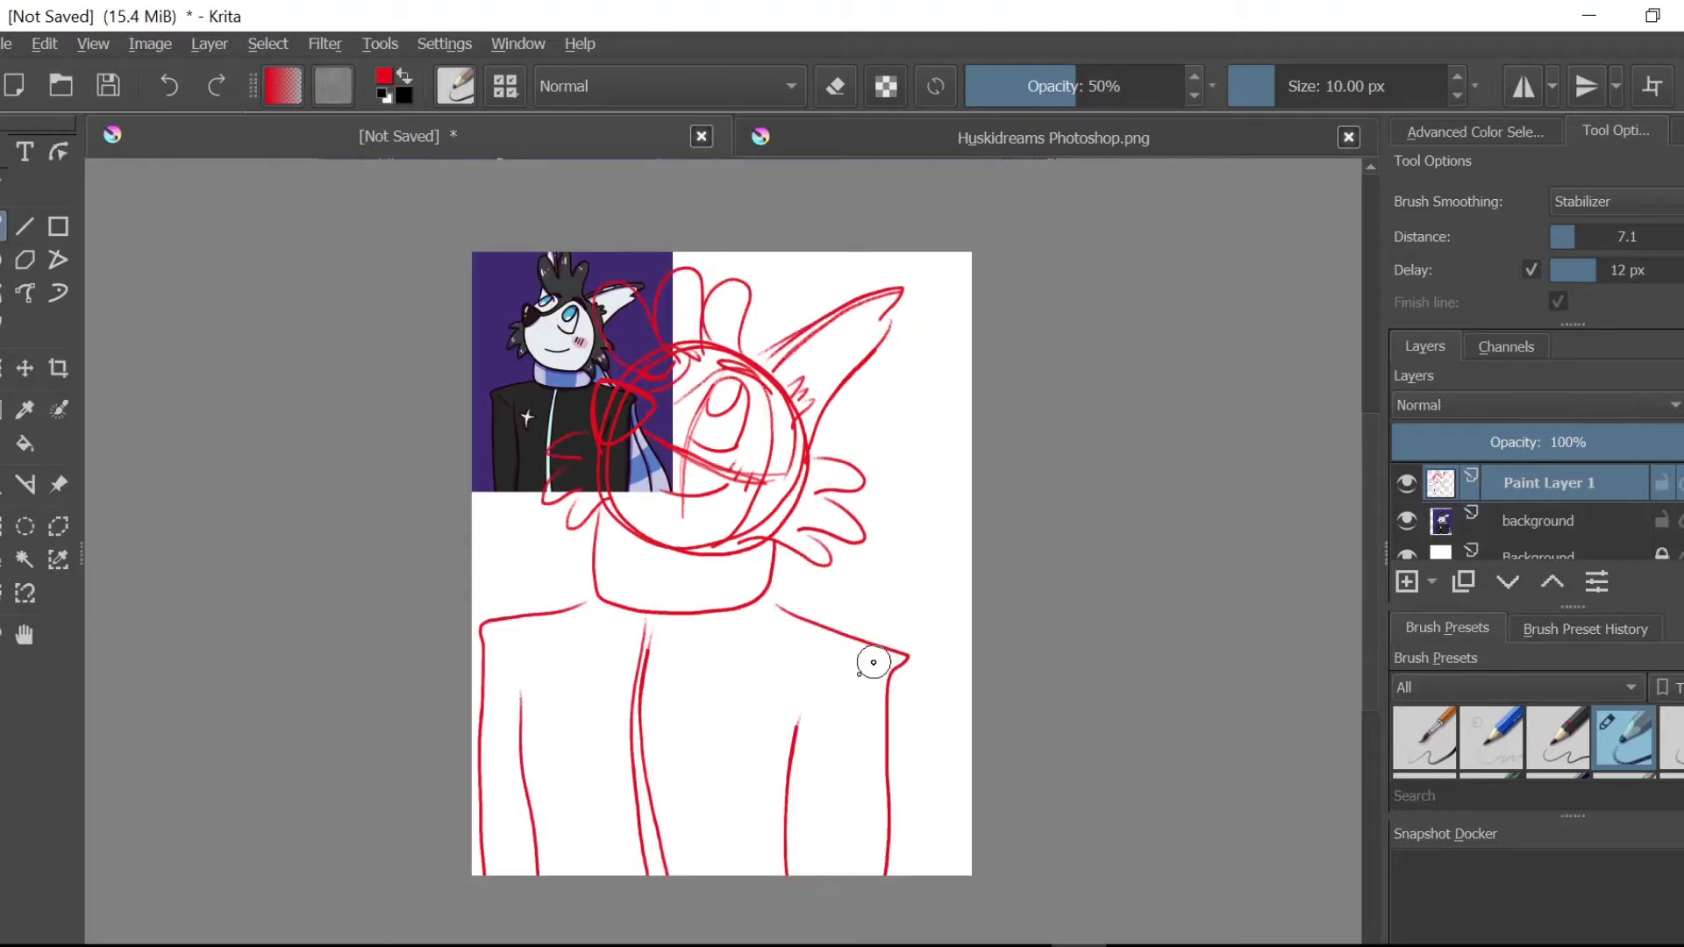
{"action": "left_click_drag", "start_coordinate": [566, 702], "coordinate": [569, 746]}
{"action": "left_click_drag", "start_coordinate": [794, 562], "coordinate": [973, 895]}
Step: Reshape the red sketch with the transform tool, including its Liquify mode, and apply the transformation
{"action": "left_click", "coordinate": [3, 369]}
{"action": "right_click", "coordinate": [977, 556]}
{"action": "left_click", "coordinate": [1032, 650]}
{"action": "right_click", "coordinate": [857, 401]}
{"action": "left_click", "coordinate": [914, 554]}
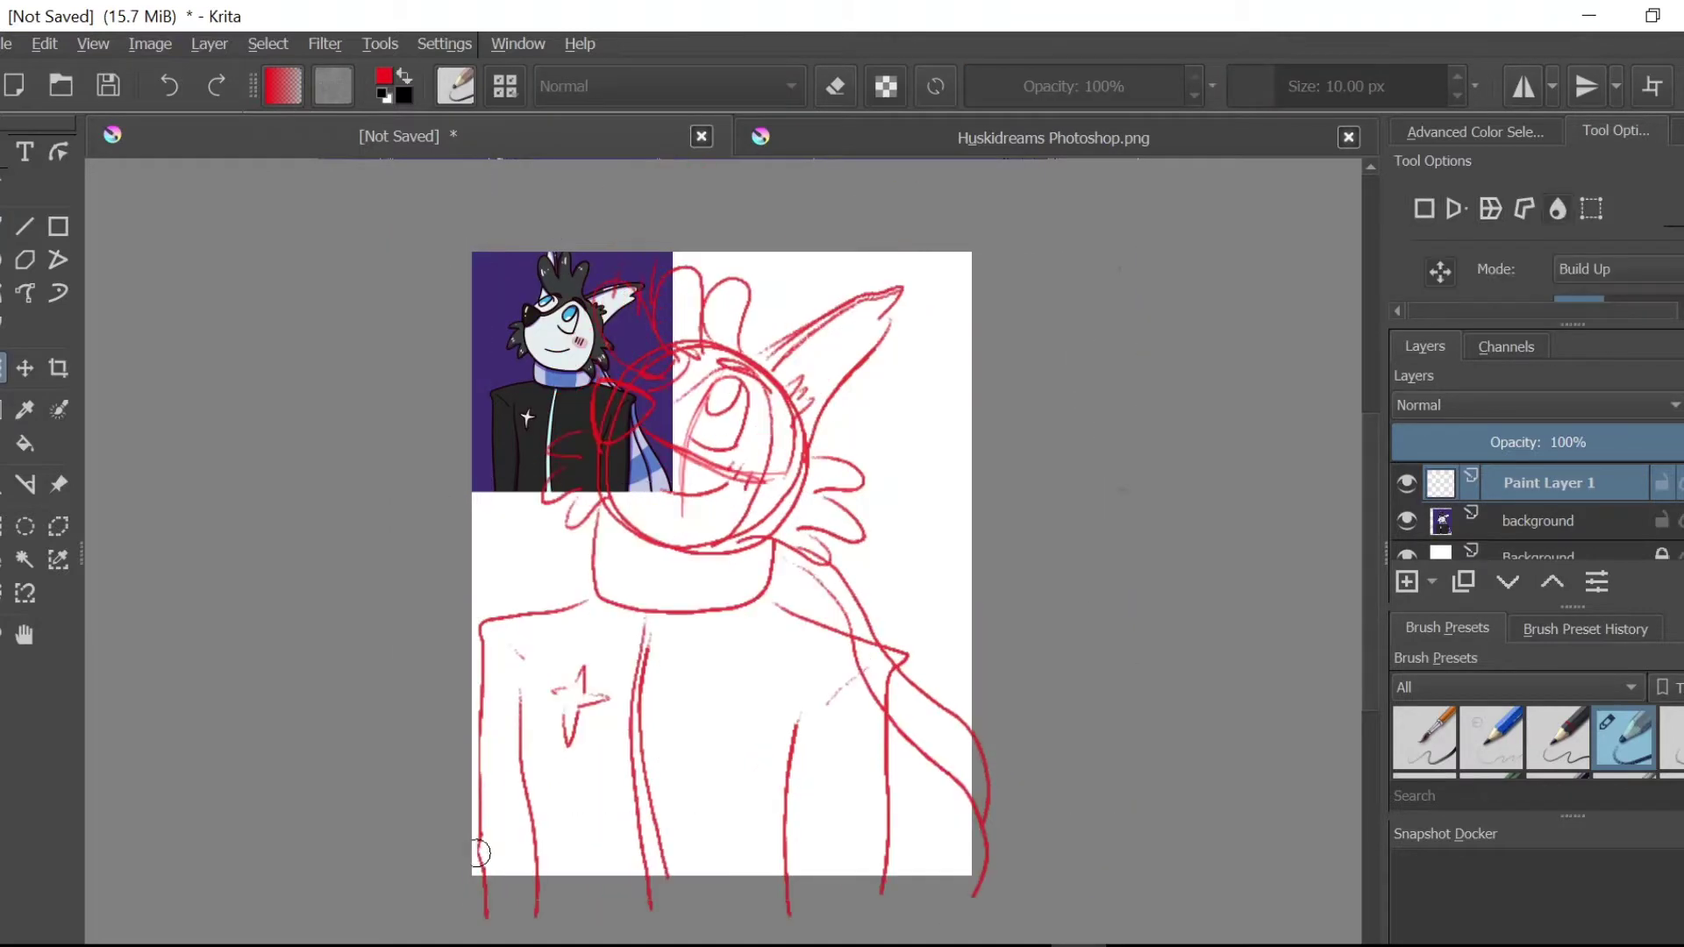
{"action": "right_click", "coordinate": [802, 455]}
{"action": "left_click", "coordinate": [859, 519]}
{"action": "key", "text": "Return"}
Step: Add a new paint layer above the sketch and set Paint Layer 1's opacity to 31%
{"action": "left_click", "coordinate": [1407, 582]}
{"action": "left_click", "coordinate": [1542, 521]}
{"action": "left_click", "coordinate": [1486, 442]}
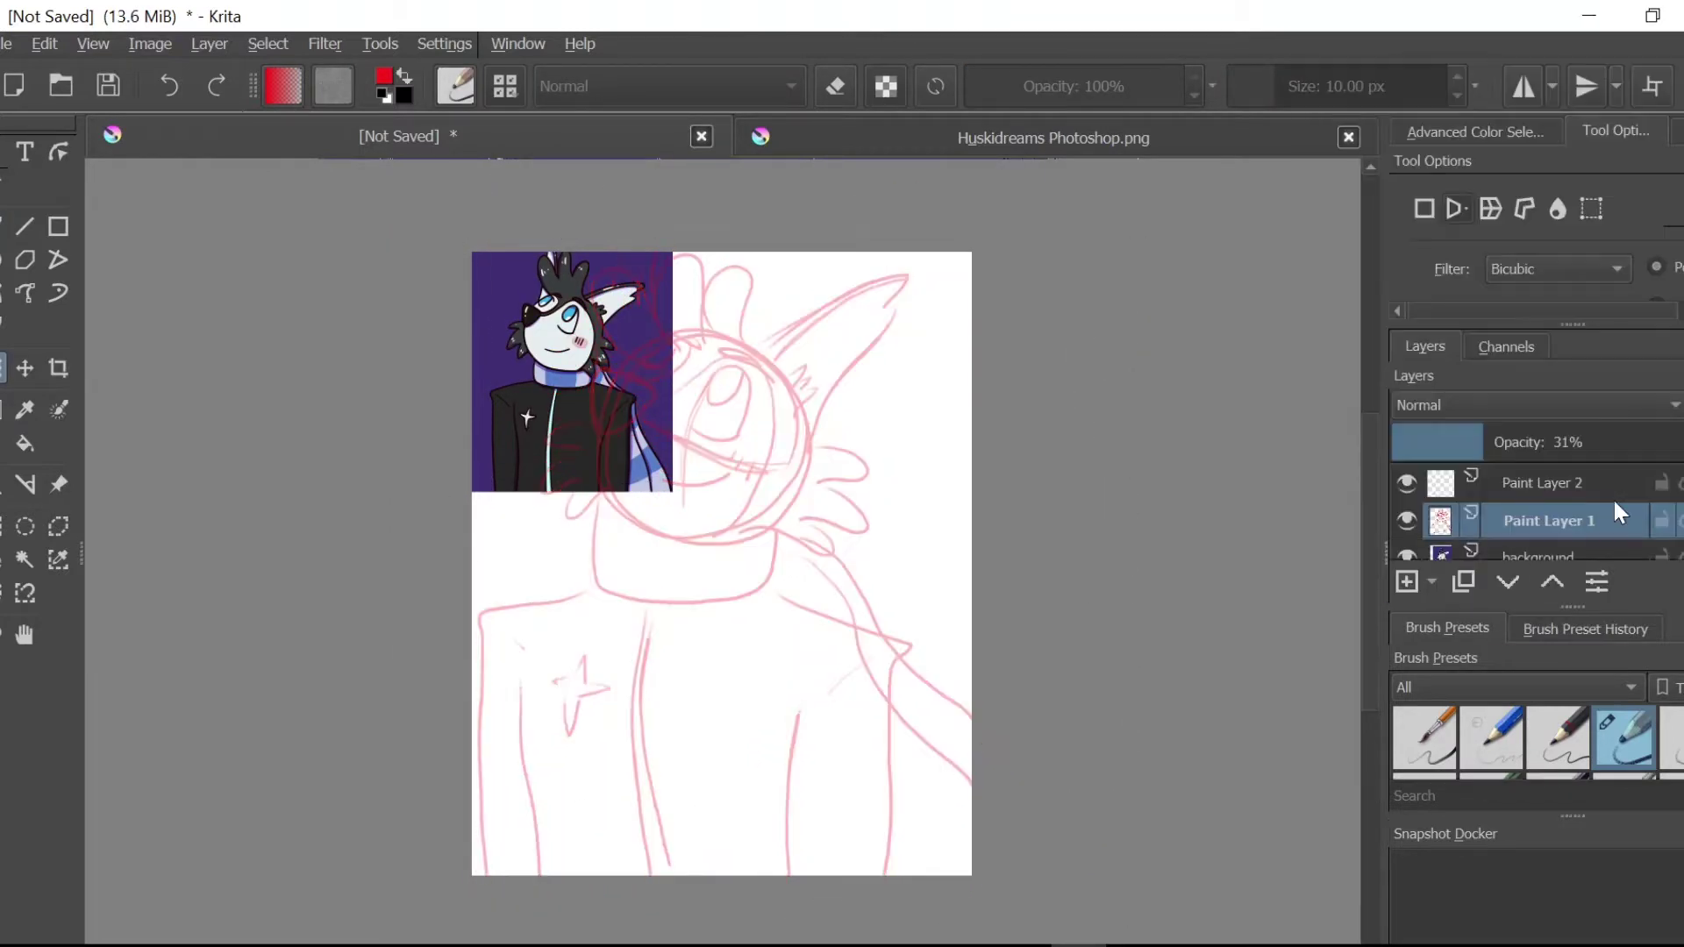
Step: Select Paint Layer 2 for the line art and choose an ink brush preset with a size of 15.33 px
{"action": "left_click", "coordinate": [1551, 483]}
{"action": "left_click", "coordinate": [2, 227]}
{"action": "left_click", "coordinate": [5, 43]}
{"action": "left_click", "coordinate": [445, 44]}
{"action": "left_click", "coordinate": [1624, 738]}
{"action": "scroll", "coordinate": [722, 563], "scroll_direction": "up", "scroll_amount": 1}
{"action": "left_click", "coordinate": [1279, 86]}
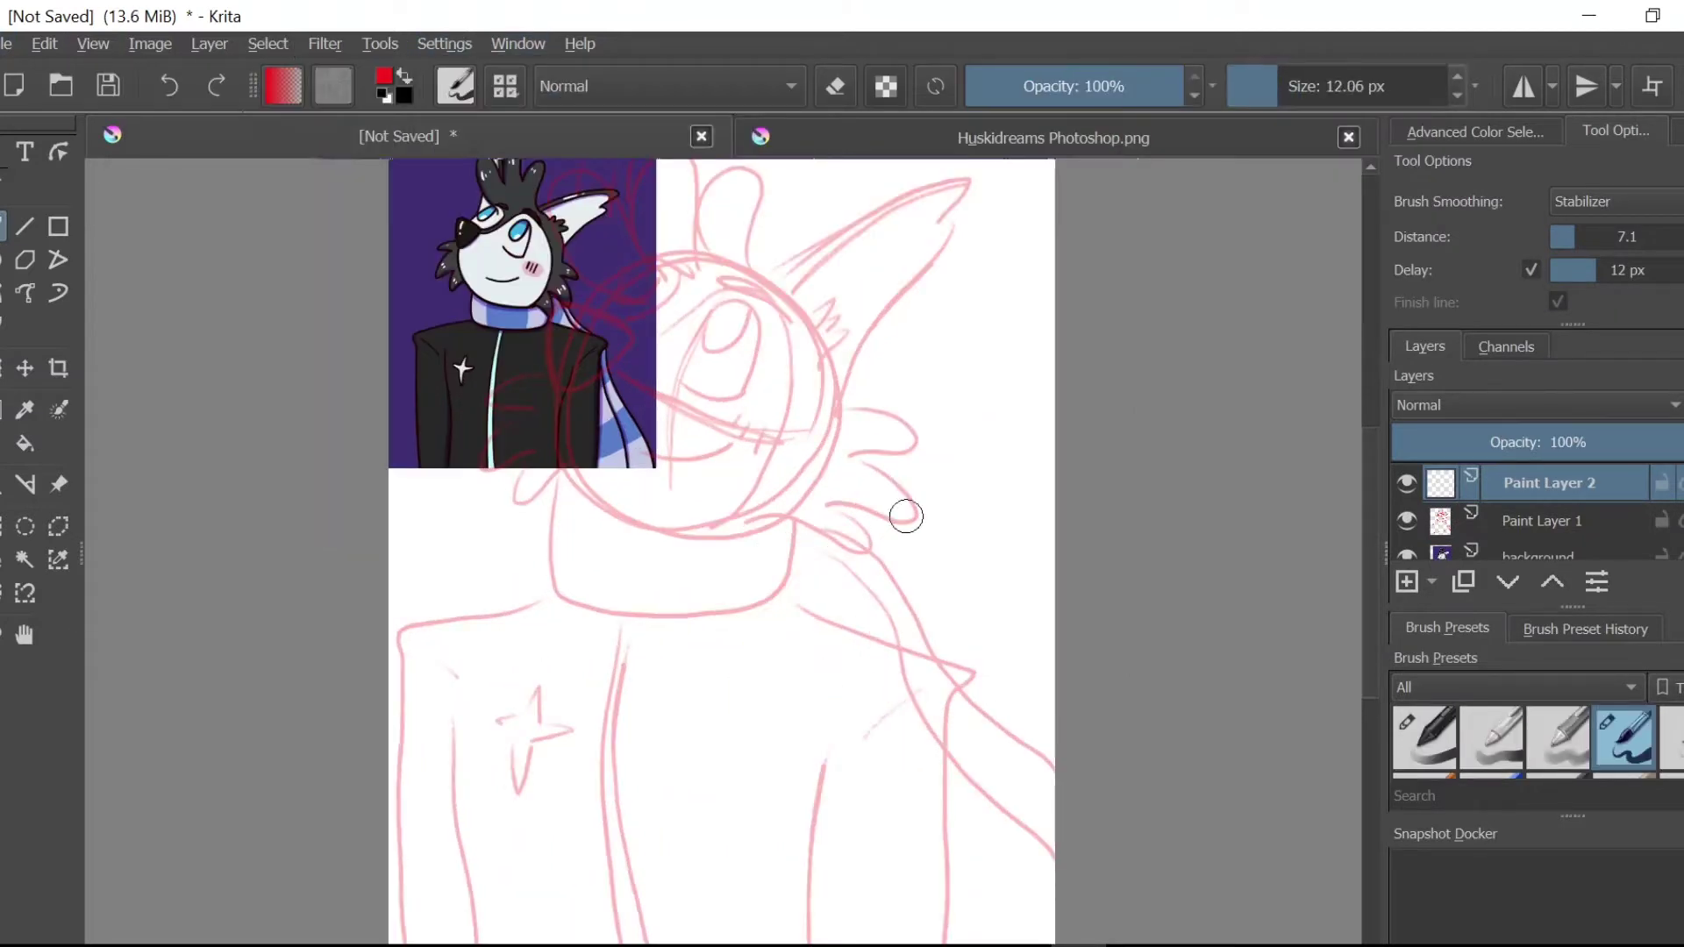
{"action": "left_click", "coordinate": [1285, 86]}
{"action": "scroll", "coordinate": [1531, 741], "scroll_direction": "down", "scroll_amount": 2}
{"action": "left_click", "coordinate": [1625, 739]}
Step: Sample the dark outline colour from the reference and draw test strokes with the ink brush on Paint Layer 2
{"action": "scroll", "coordinate": [721, 552], "scroll_direction": "up", "scroll_amount": 3}
{"action": "left_click", "coordinate": [25, 410]}
{"action": "left_click", "coordinate": [377, 527]}
{"action": "left_click", "coordinate": [2, 226]}
{"action": "left_click_drag", "start_coordinate": [375, 524], "coordinate": [488, 575]}
{"action": "left_click_drag", "start_coordinate": [887, 568], "coordinate": [1268, 633]}
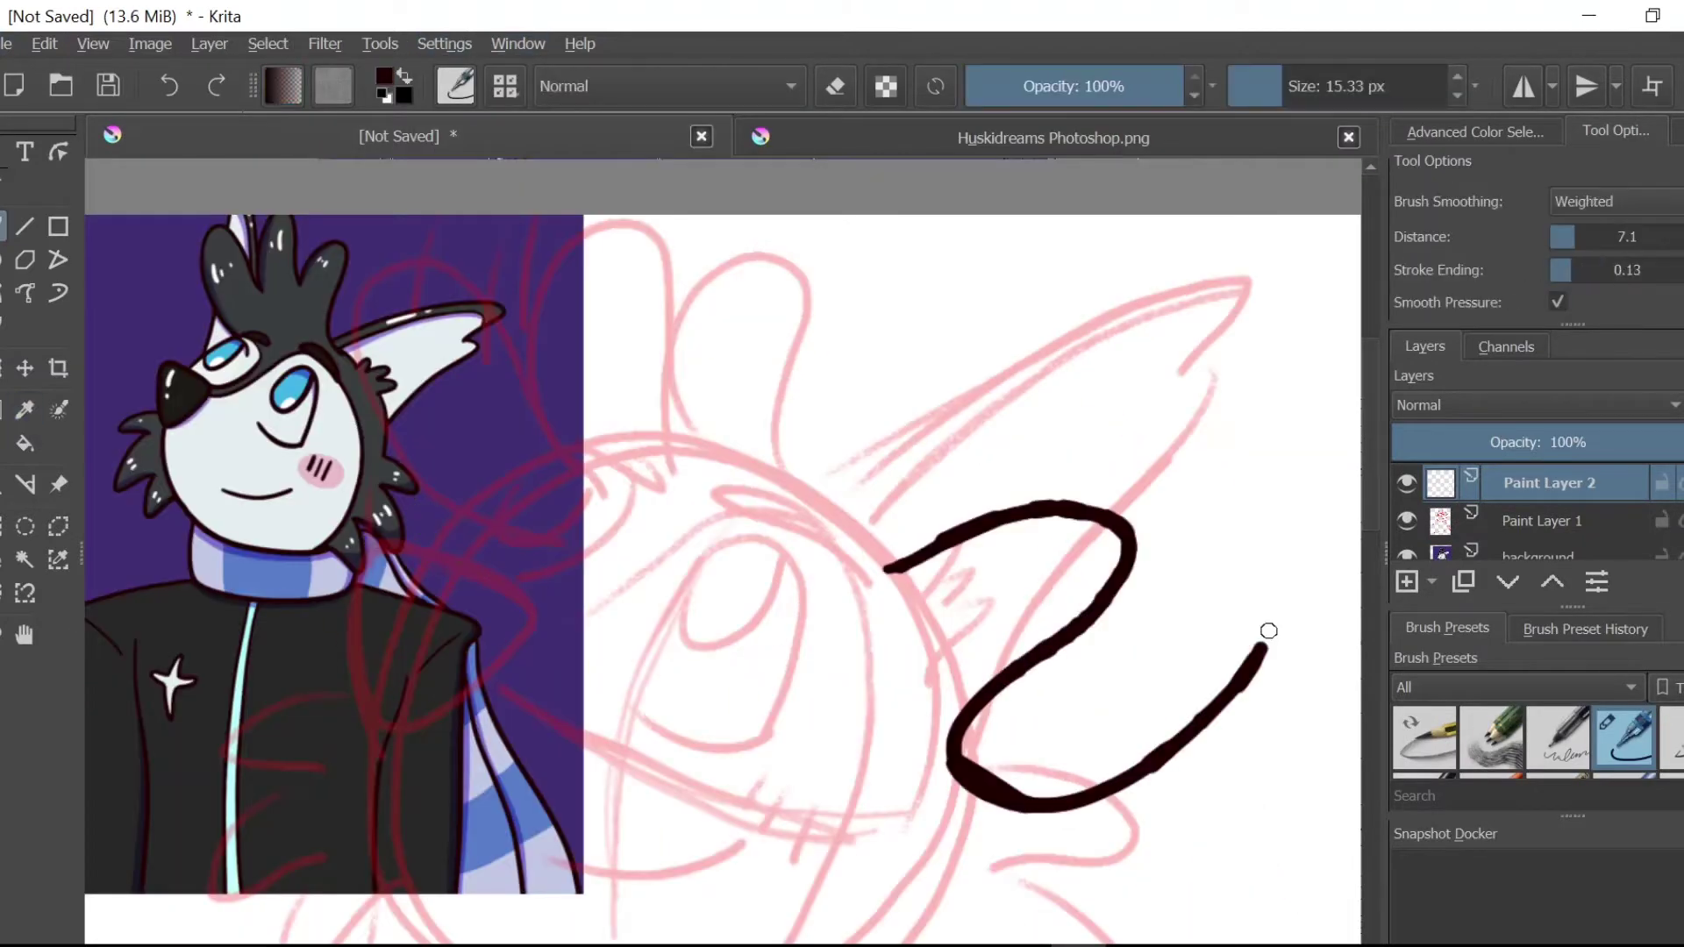
Step: Replace the test stroke with an inked nose outline, using Stabilizer brush smoothing
{"action": "key", "text": "ctrl+z"}
{"action": "left_click", "coordinate": [1618, 182]}
{"action": "left_click_drag", "start_coordinate": [376, 550], "coordinate": [355, 566]}
Step: Ink the hair tufts on Paint Layer 2, with the stabilizer distance at 8.6 and the delay at 10 px
{"action": "left_click_drag", "start_coordinate": [681, 452], "coordinate": [474, 542]}
{"action": "key", "text": "ctrl+z"}
{"action": "key", "text": "ctrl+minus"}
{"action": "left_click_drag", "start_coordinate": [722, 428], "coordinate": [806, 529]}
{"action": "left_click_drag", "start_coordinate": [640, 460], "coordinate": [557, 505]}
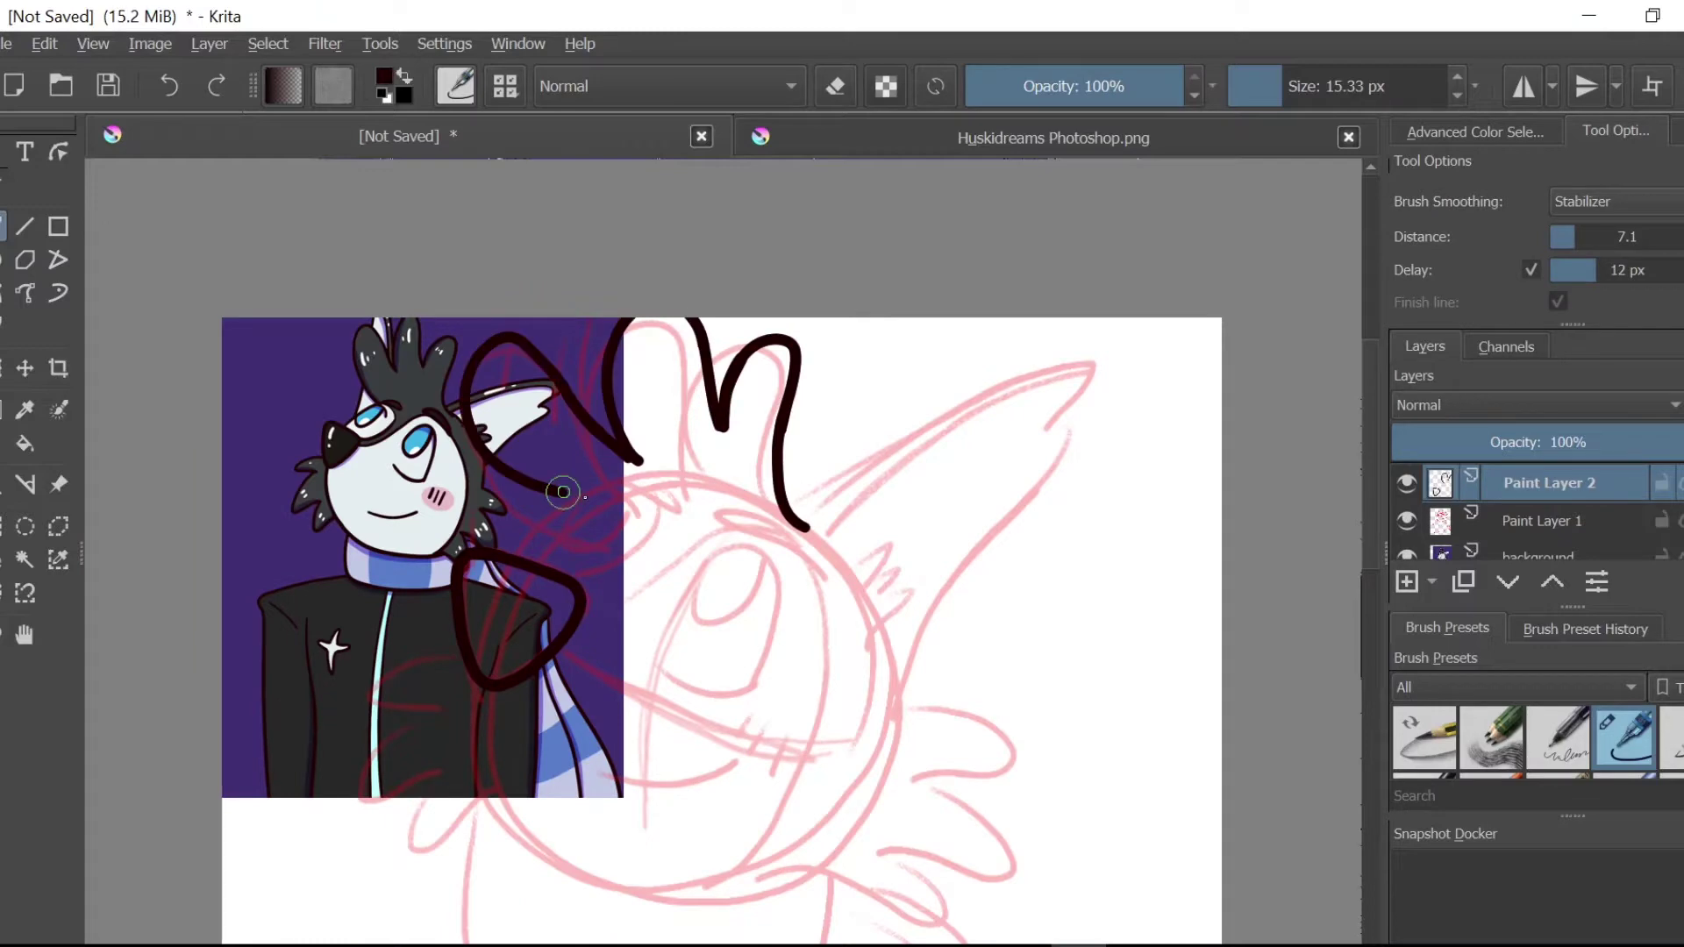
{"action": "key", "text": "ctrl+plus"}
{"action": "key", "text": "ctrl+z"}
{"action": "key", "text": "ctrl+z"}
{"action": "left_click_drag", "start_coordinate": [725, 370], "coordinate": [671, 242]}
{"action": "left_click", "coordinate": [1576, 237]}
{"action": "left_click_drag", "start_coordinate": [724, 370], "coordinate": [518, 490]}
Step: Set the brush size to 10.16 px and ink the near eye, smile and cheek marks
{"action": "key", "text": "ctrl+plus"}
{"action": "left_click", "coordinate": [1275, 86]}
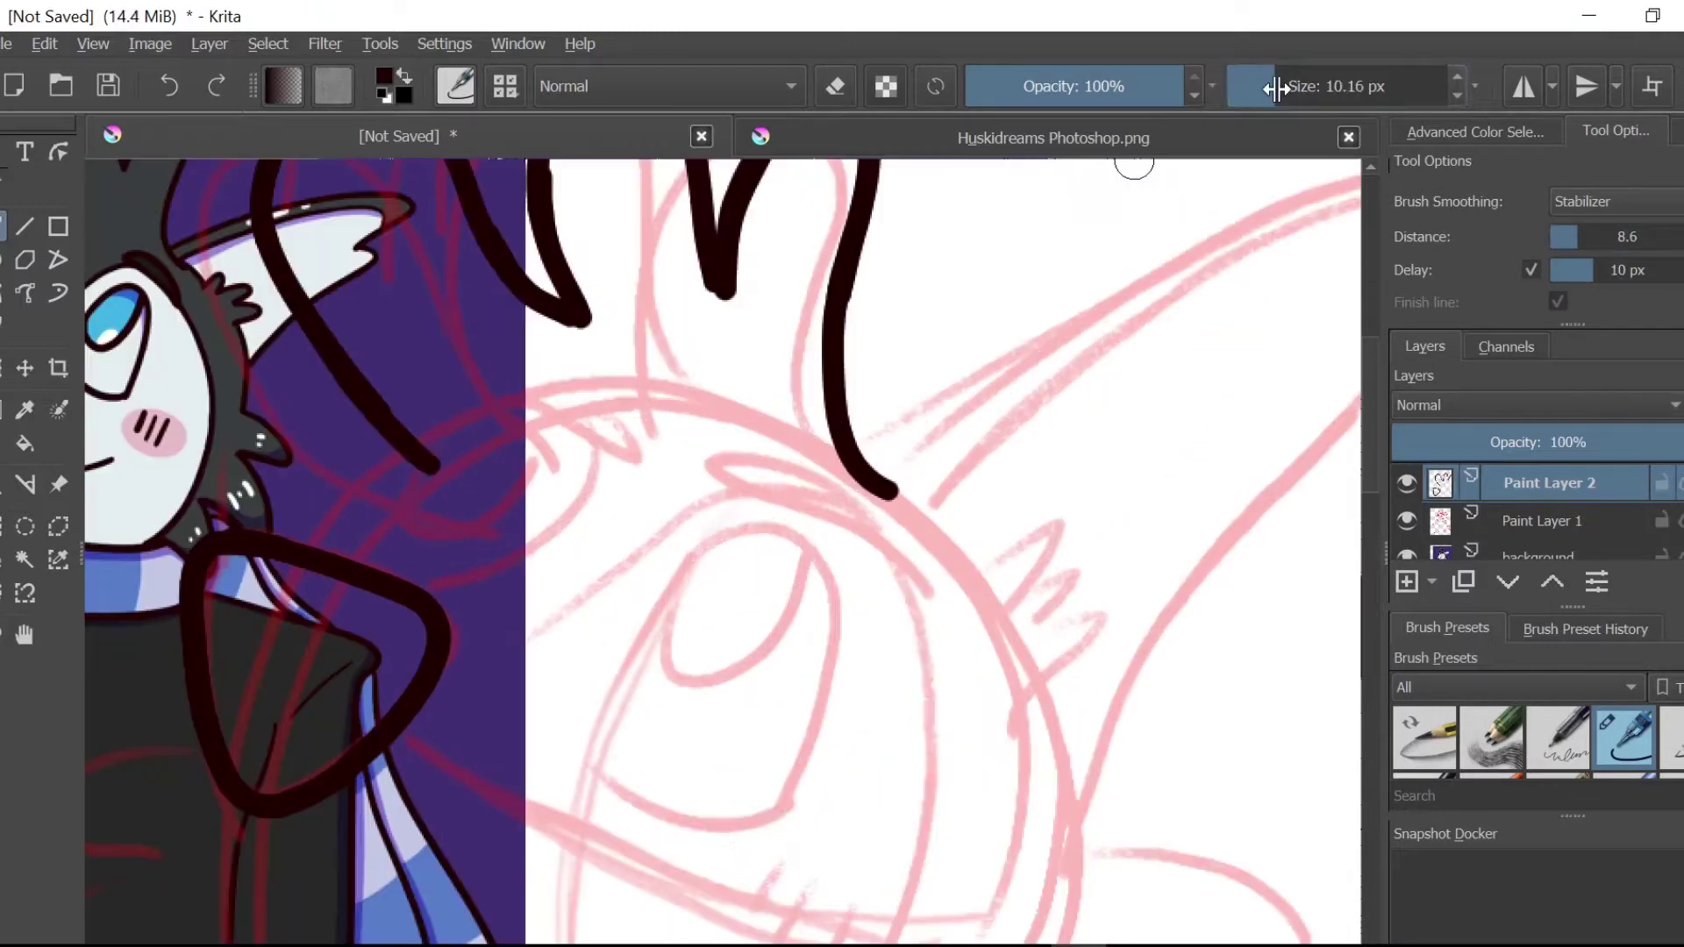
{"action": "left_click_drag", "start_coordinate": [678, 568], "coordinate": [776, 816]}
{"action": "left_click_drag", "start_coordinate": [586, 769], "coordinate": [764, 826]}
{"action": "left_click_drag", "start_coordinate": [805, 557], "coordinate": [680, 572]}
{"action": "scroll", "coordinate": [765, 701], "scroll_direction": "down", "scroll_amount": 3}
{"action": "left_click_drag", "start_coordinate": [492, 650], "coordinate": [729, 608]}
{"action": "left_click_drag", "start_coordinate": [776, 520], "coordinate": [757, 555]}
Step: Ink the outer outline and inner edge of the large ear over the sketch
{"action": "key", "text": "ctrl+minus"}
{"action": "left_click_drag", "start_coordinate": [800, 556], "coordinate": [910, 696]}
{"action": "key", "text": "ctrl+plus"}
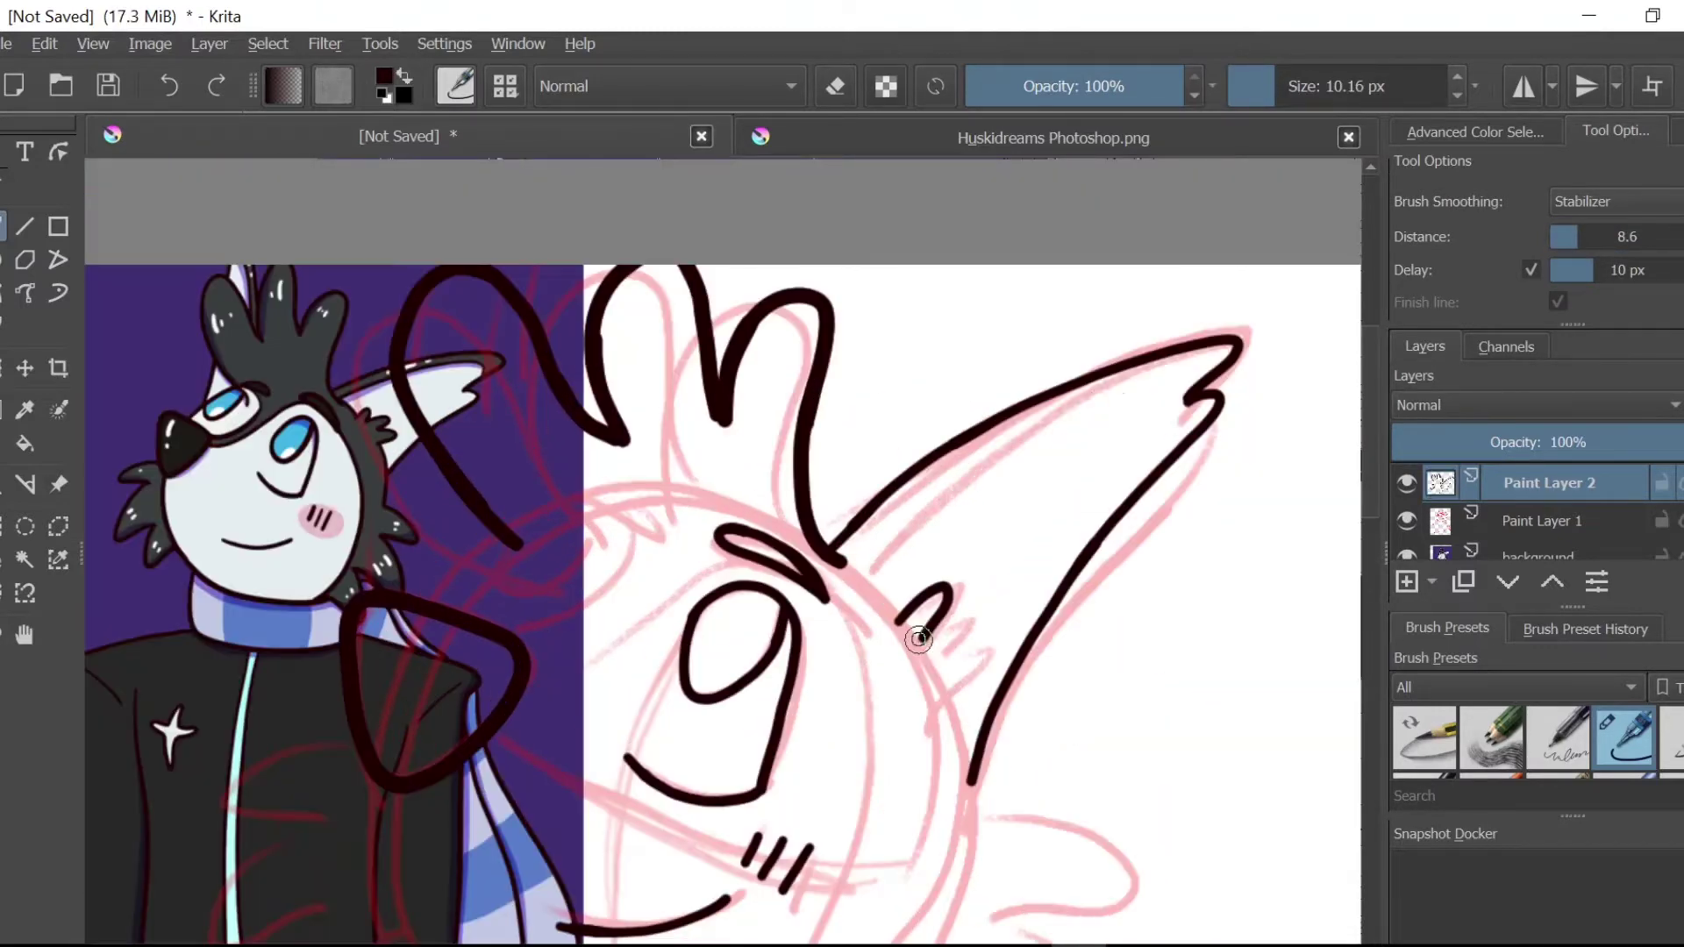
{"action": "left_click_drag", "start_coordinate": [1224, 351], "coordinate": [870, 568]}
Step: Ink the fur tufts at the ear and cheek, the jaw line and the scarf collar
{"action": "scroll", "coordinate": [899, 564], "scroll_direction": "down", "scroll_amount": 3}
{"action": "left_click_drag", "start_coordinate": [947, 408], "coordinate": [971, 563]}
{"action": "mouse_move", "coordinate": [976, 550]}
{"action": "left_mouse_down"}
{"action": "mouse_move", "coordinate": [1082, 764]}
{"action": "mouse_move", "coordinate": [872, 767]}
{"action": "left_mouse_up"}
{"action": "key", "text": "ctrl+z"}
{"action": "left_click_drag", "start_coordinate": [393, 662], "coordinate": [793, 774]}
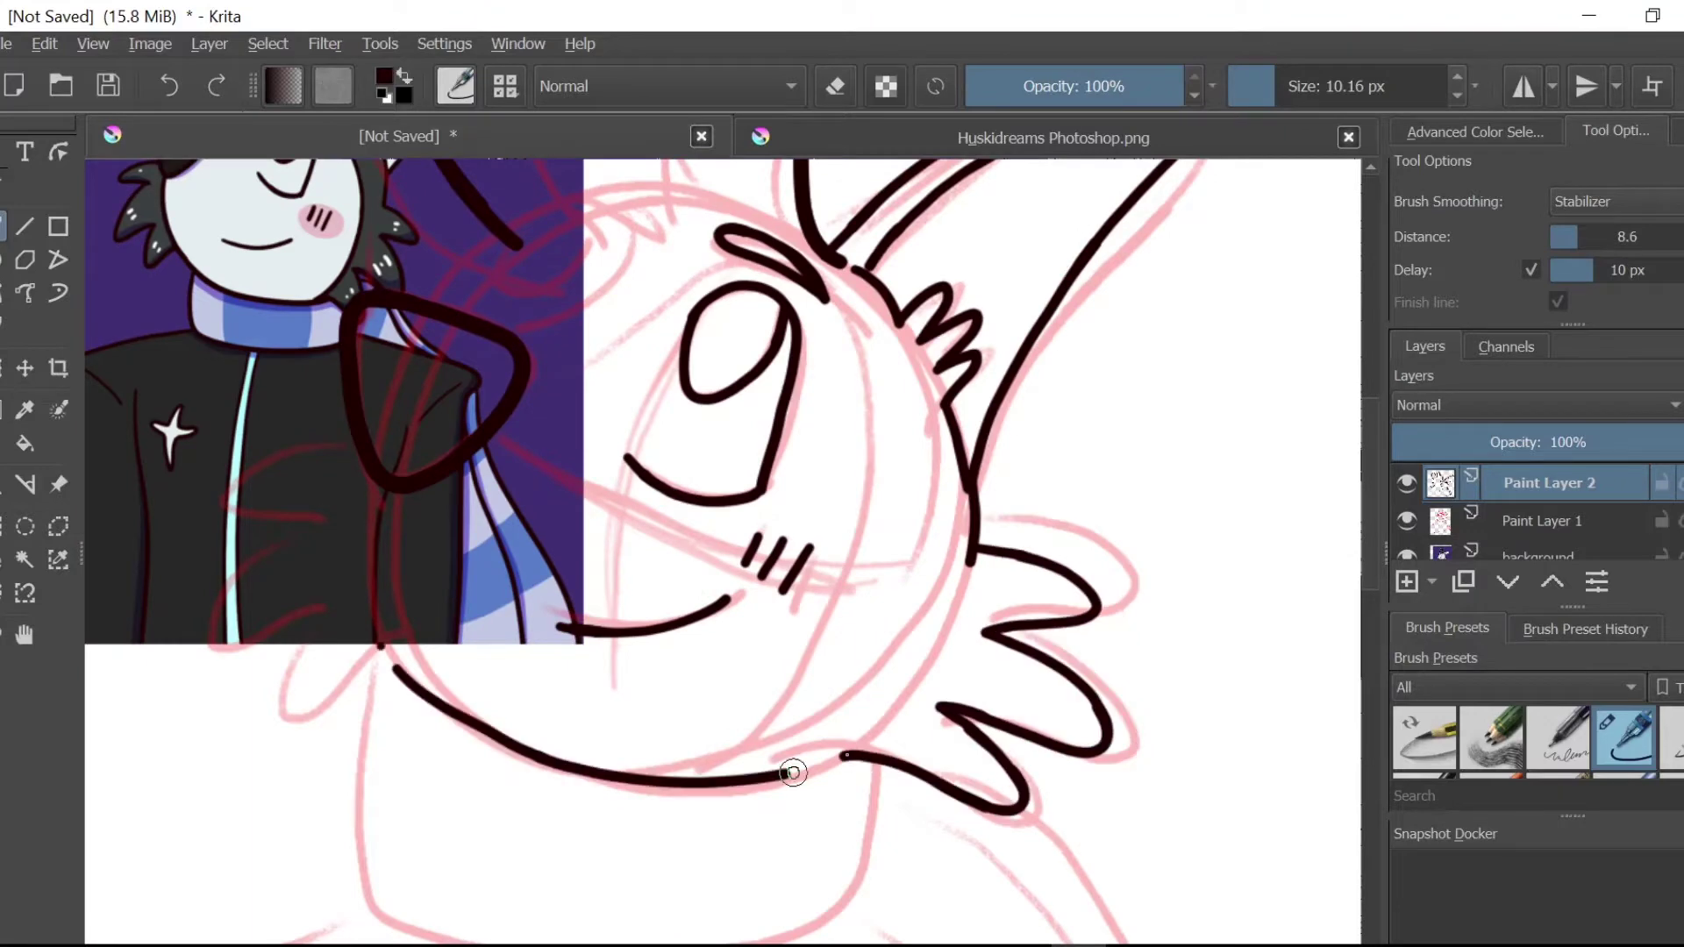
{"action": "scroll", "coordinate": [793, 774], "scroll_direction": "down", "scroll_amount": 2}
{"action": "left_click_drag", "start_coordinate": [386, 463], "coordinate": [357, 697]}
Step: Erase the overhanging end of the front hair line and return to an ink pen from the Digital presets
{"action": "scroll", "coordinate": [357, 697], "scroll_direction": "up", "scroll_amount": 5}
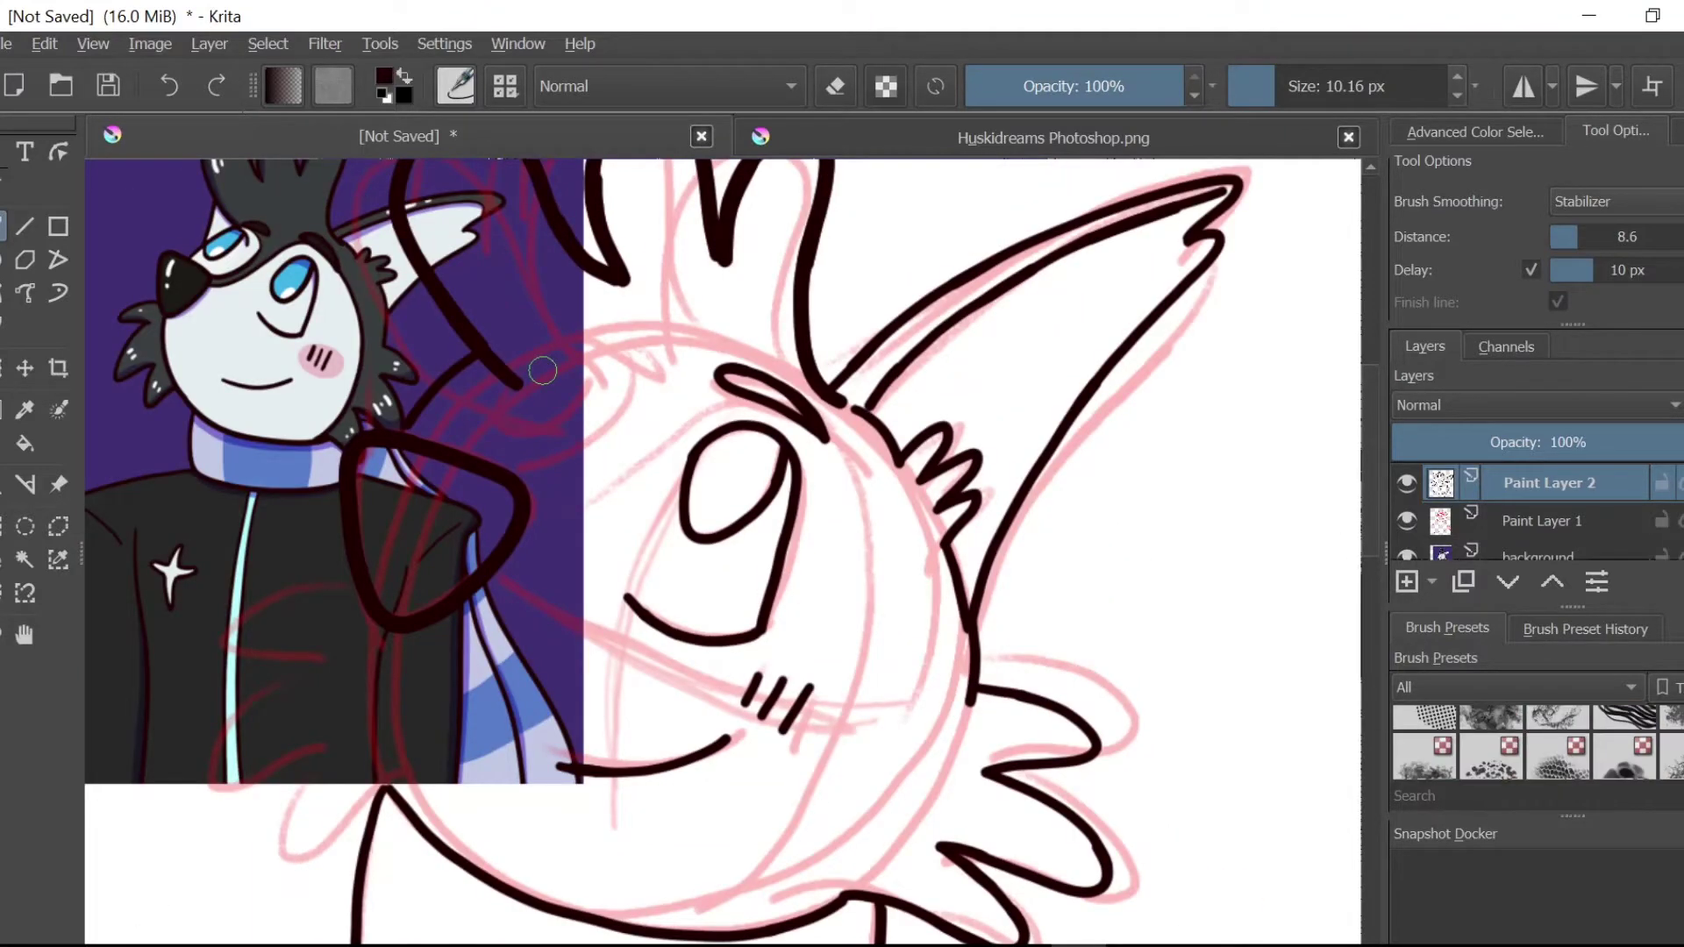
{"action": "key", "text": "e"}
{"action": "left_click_drag", "start_coordinate": [521, 386], "coordinate": [523, 365]}
{"action": "left_click", "coordinate": [1519, 688]}
{"action": "left_click", "coordinate": [1423, 738]}
{"action": "scroll", "coordinate": [523, 365], "scroll_direction": "up", "scroll_amount": 3}
{"action": "key", "text": "ctrl+plus"}
Step: Ink the far eye with its brow and the line of the face marking
{"action": "mouse_move", "coordinate": [395, 516]}
{"action": "left_mouse_down"}
{"action": "mouse_move", "coordinate": [523, 524]}
{"action": "mouse_move", "coordinate": [431, 618]}
{"action": "mouse_move", "coordinate": [537, 561]}
{"action": "mouse_move", "coordinate": [488, 555]}
{"action": "left_mouse_up"}
{"action": "key", "text": "ctrl+minus"}
{"action": "key", "text": "slash"}
{"action": "key", "text": "slash"}
{"action": "left_click_drag", "start_coordinate": [506, 521], "coordinate": [593, 528]}
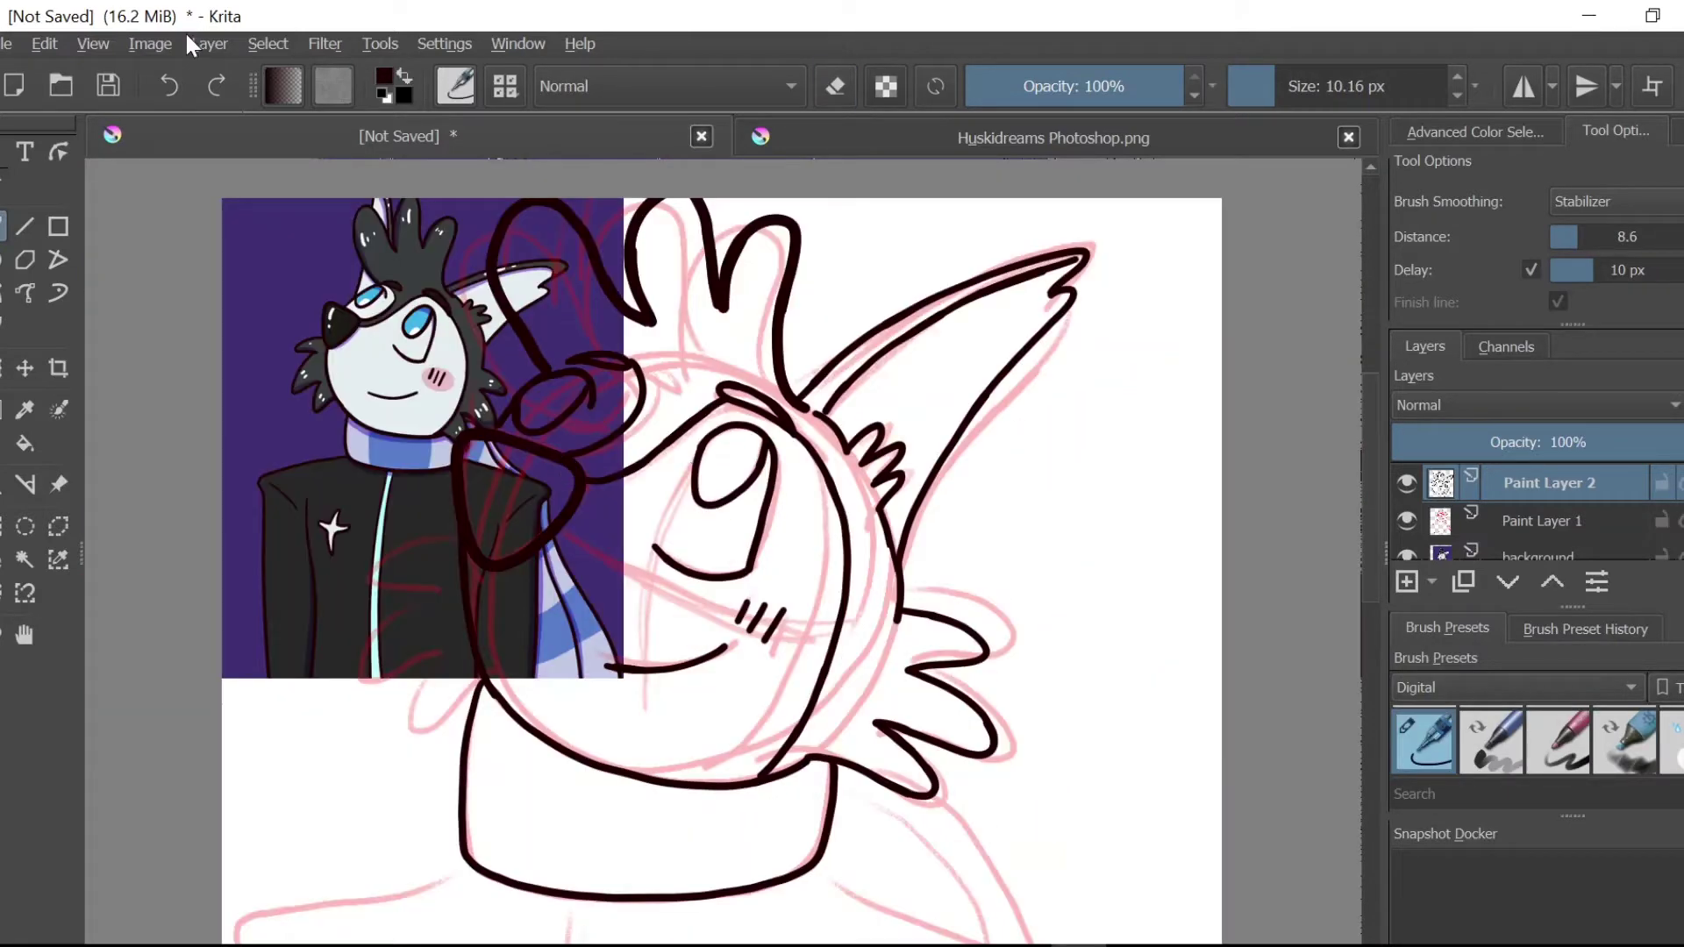
Step: Ink the jacket outline and creases at 8.47 px, and the far ear behind the hair
{"action": "key", "text": "ctrl+plus"}
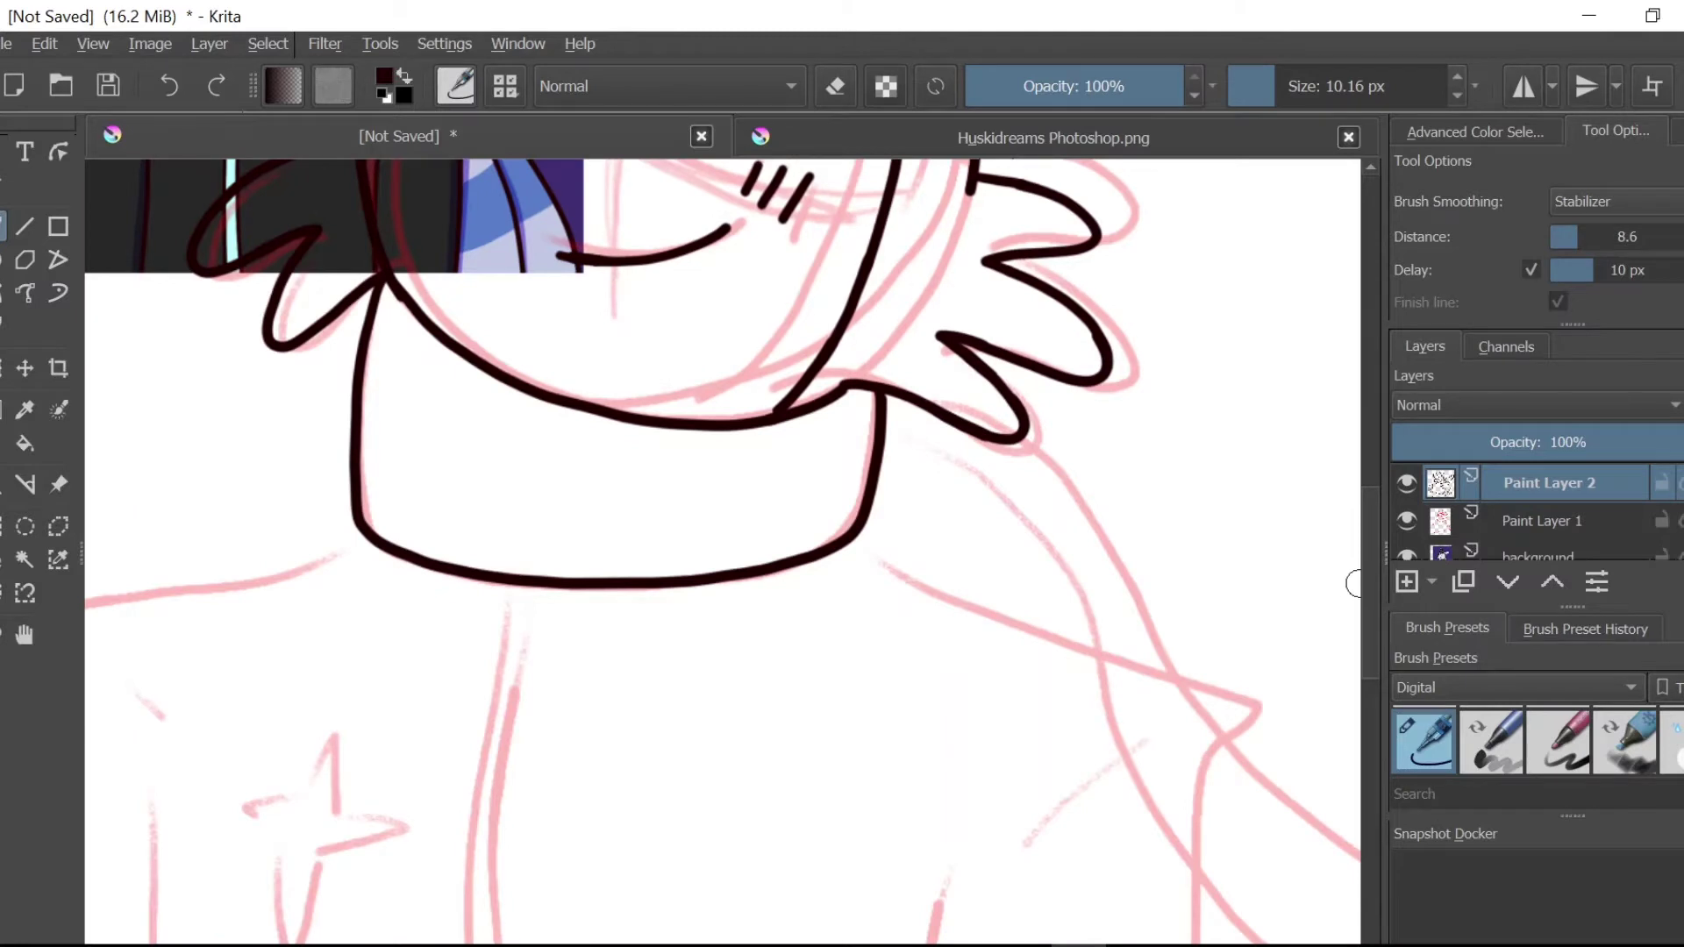
{"action": "left_click_drag", "start_coordinate": [1045, 421], "coordinate": [948, 474]}
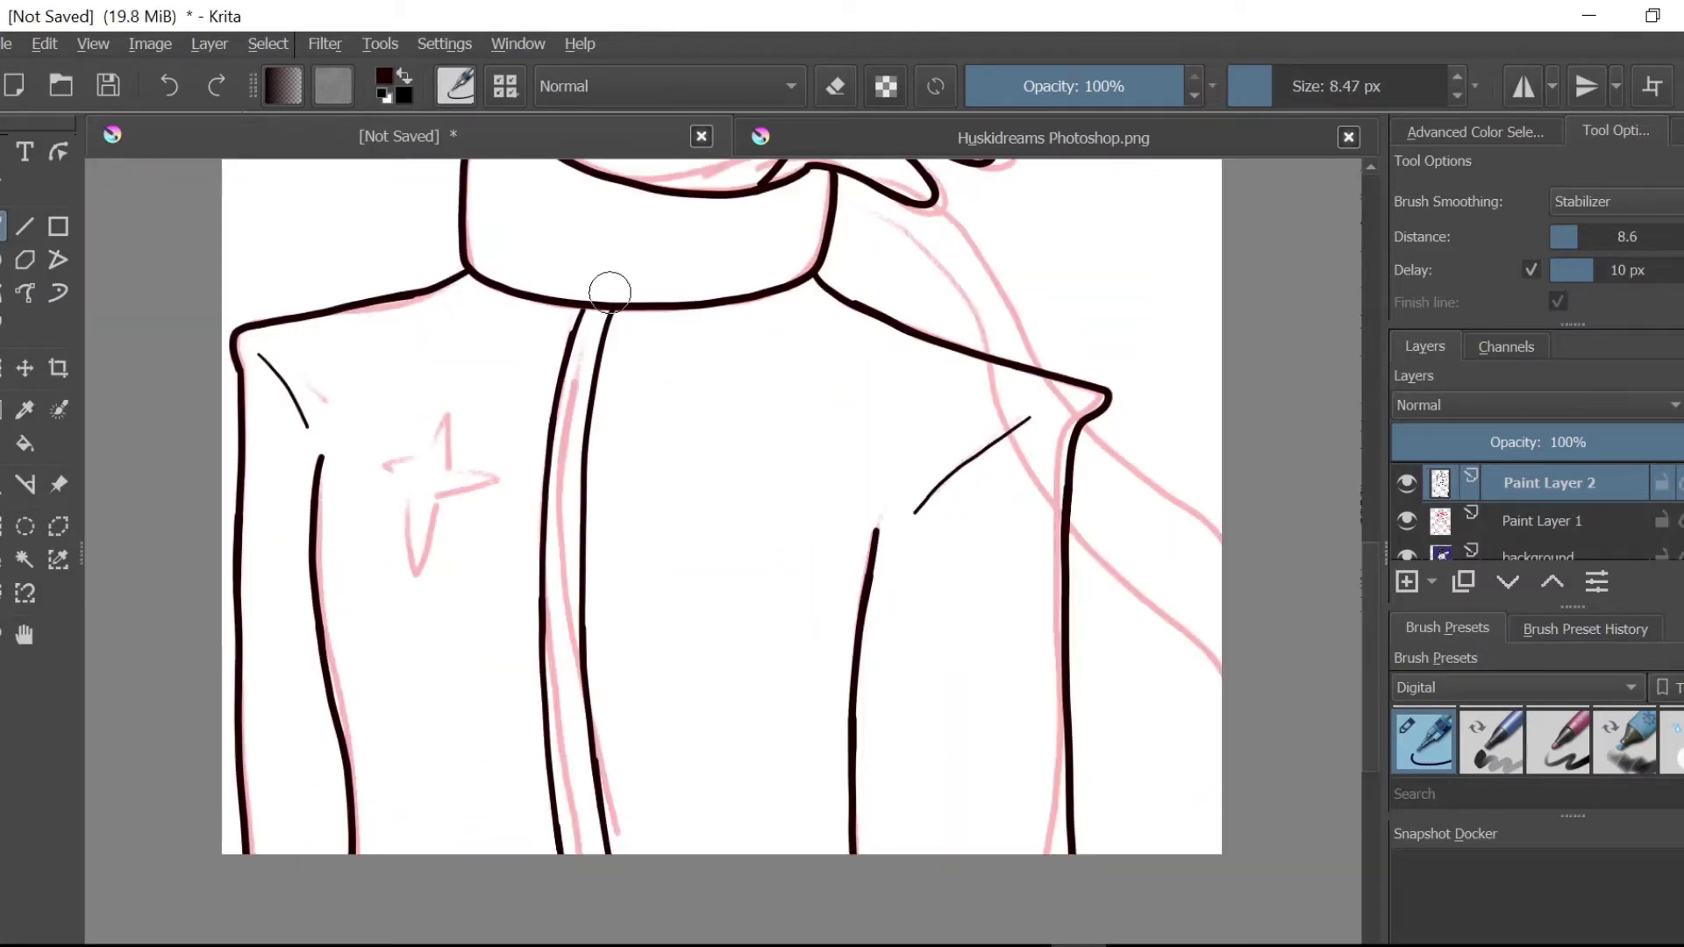
{"action": "scroll", "coordinate": [1069, 390], "scroll_direction": "up", "scroll_amount": 5}
{"action": "left_click_drag", "start_coordinate": [499, 559], "coordinate": [588, 327]}
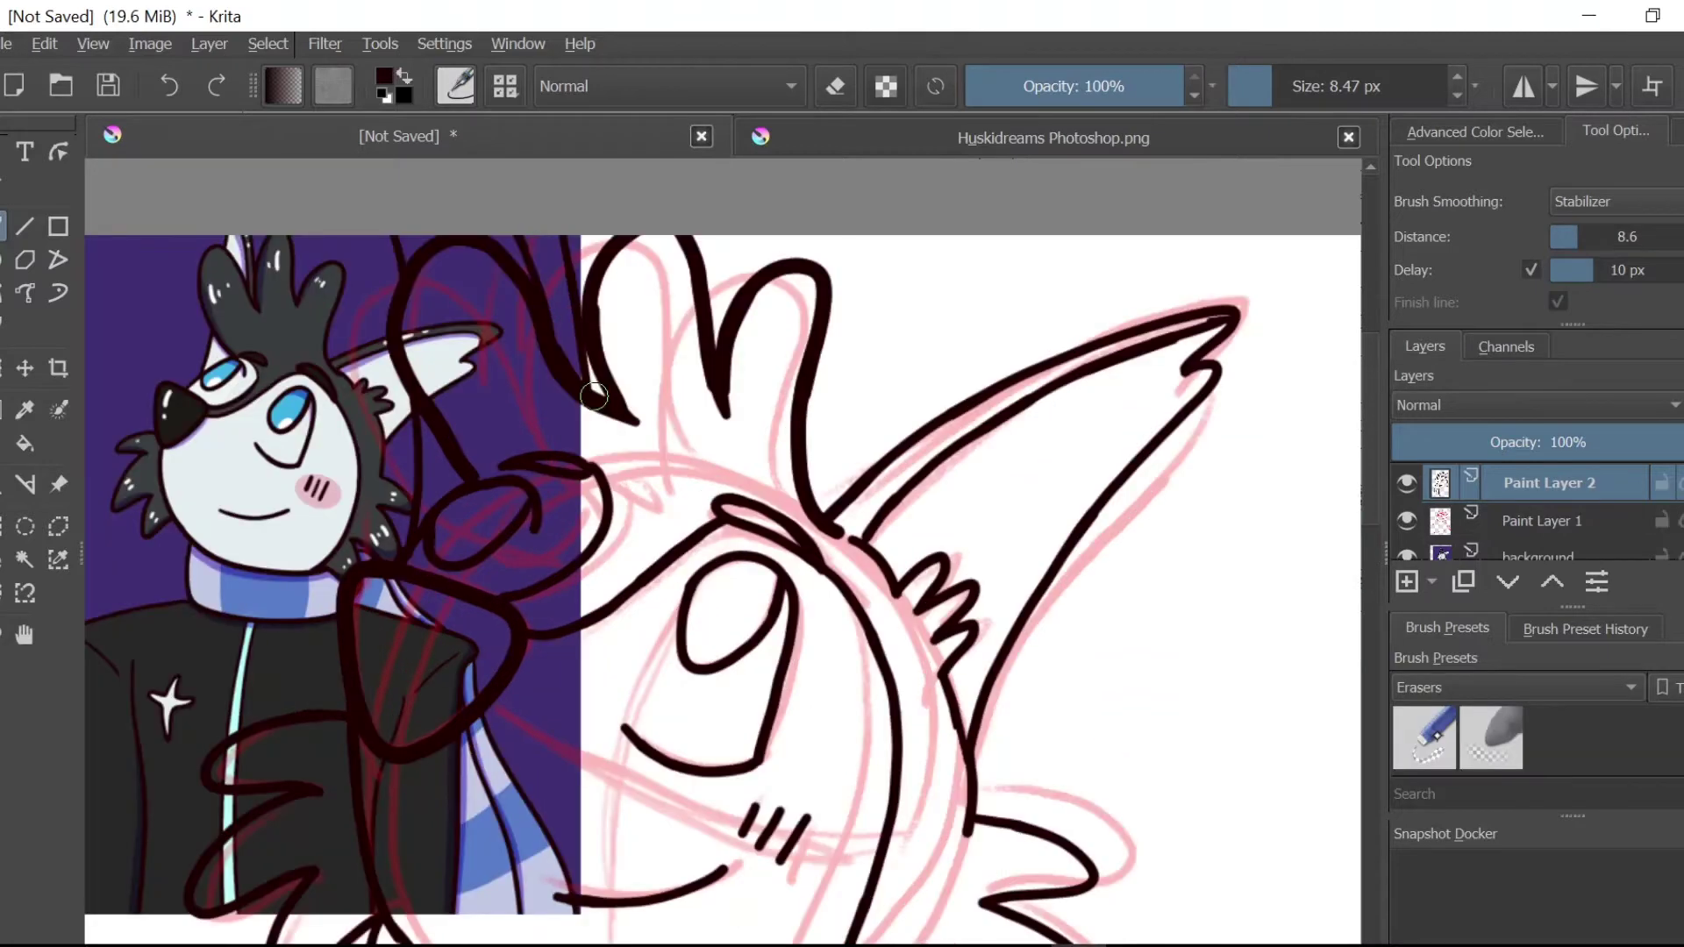
Step: Fill the background with purple and the character with flat colours matching the reference
{"action": "key", "text": "f"}
{"action": "key", "text": "minus"}
{"action": "key", "text": "minus"}
{"action": "key", "text": "minus"}
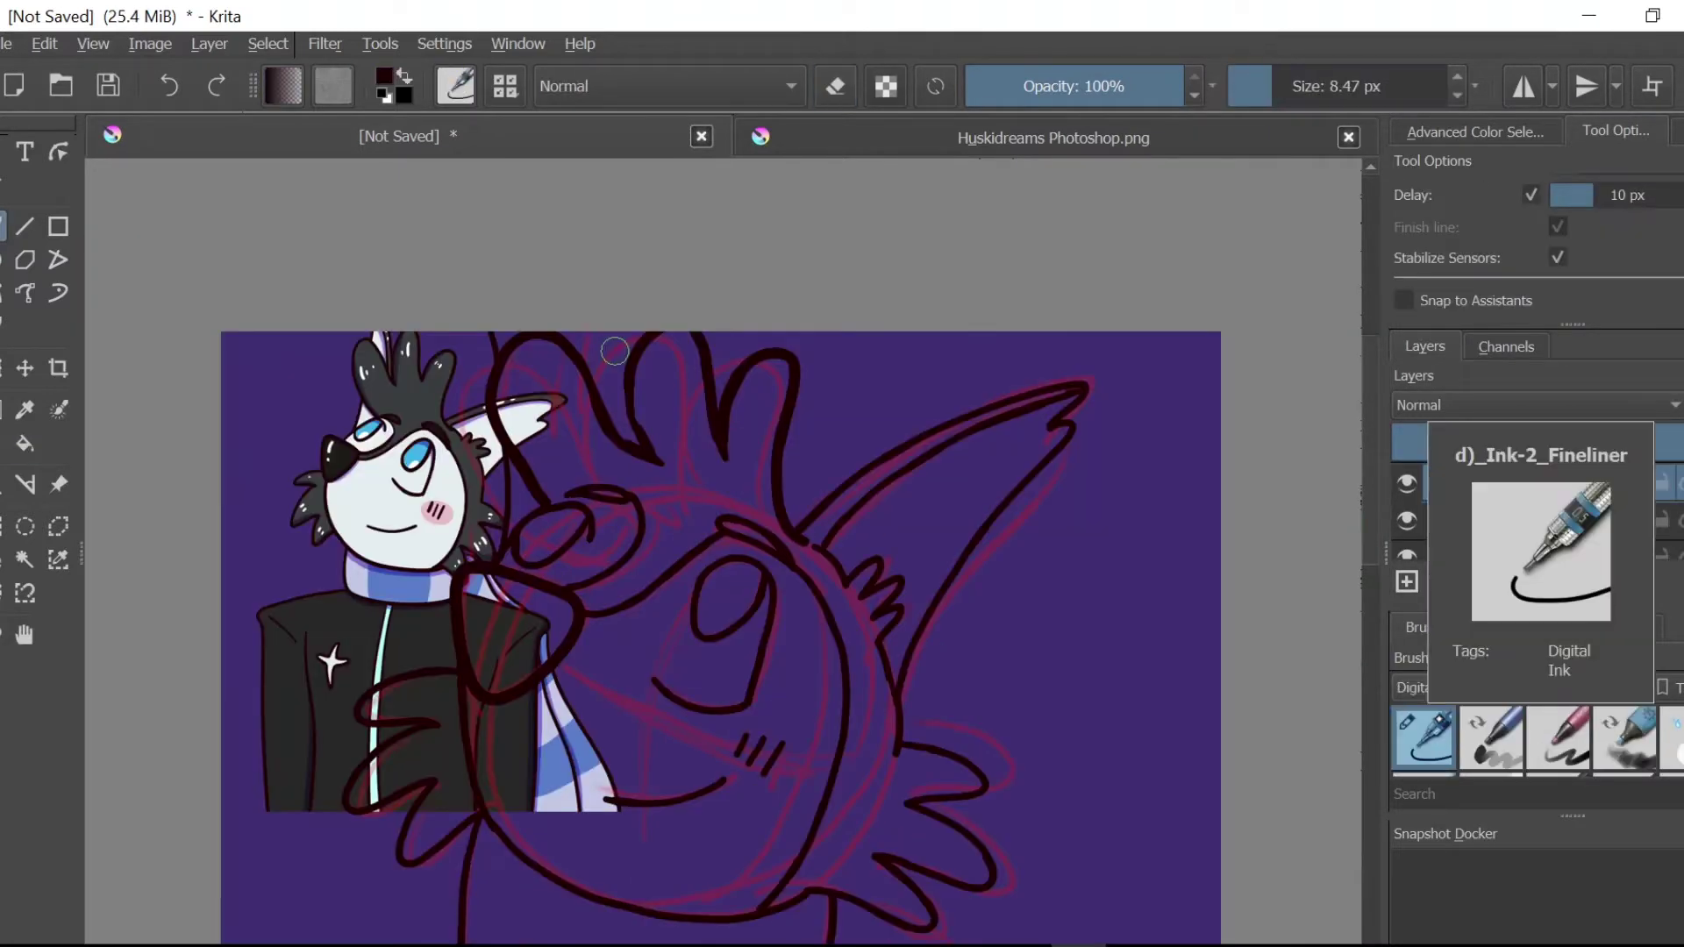
{"action": "key", "text": "e"}
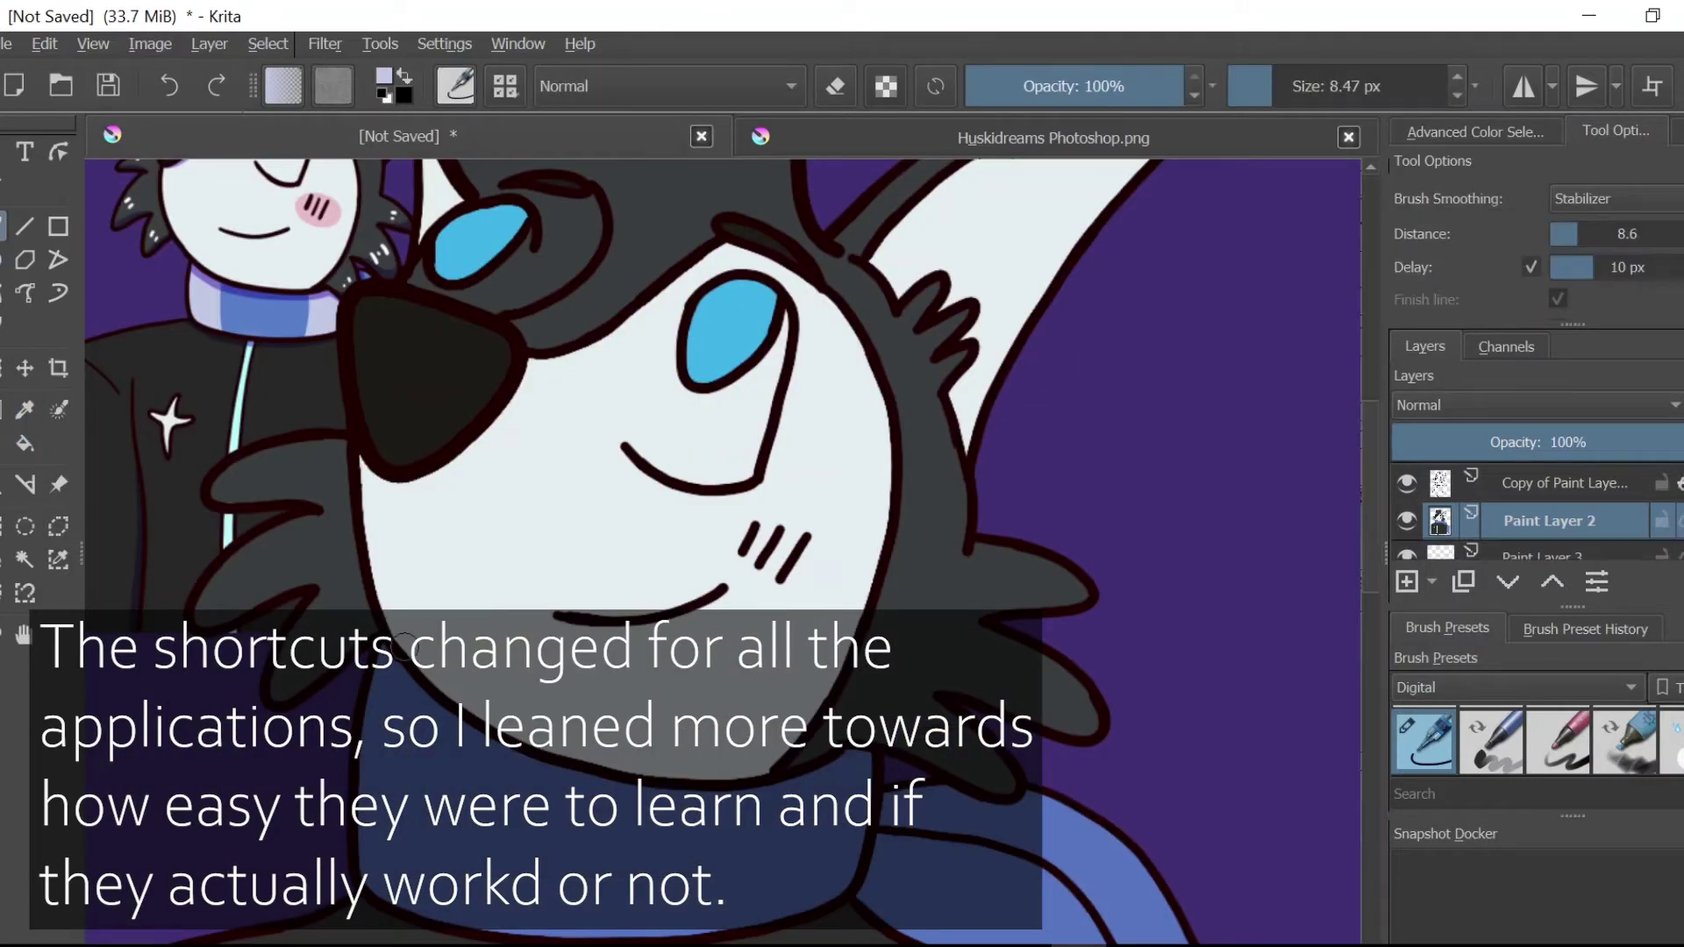
{"action": "key", "text": "p"}
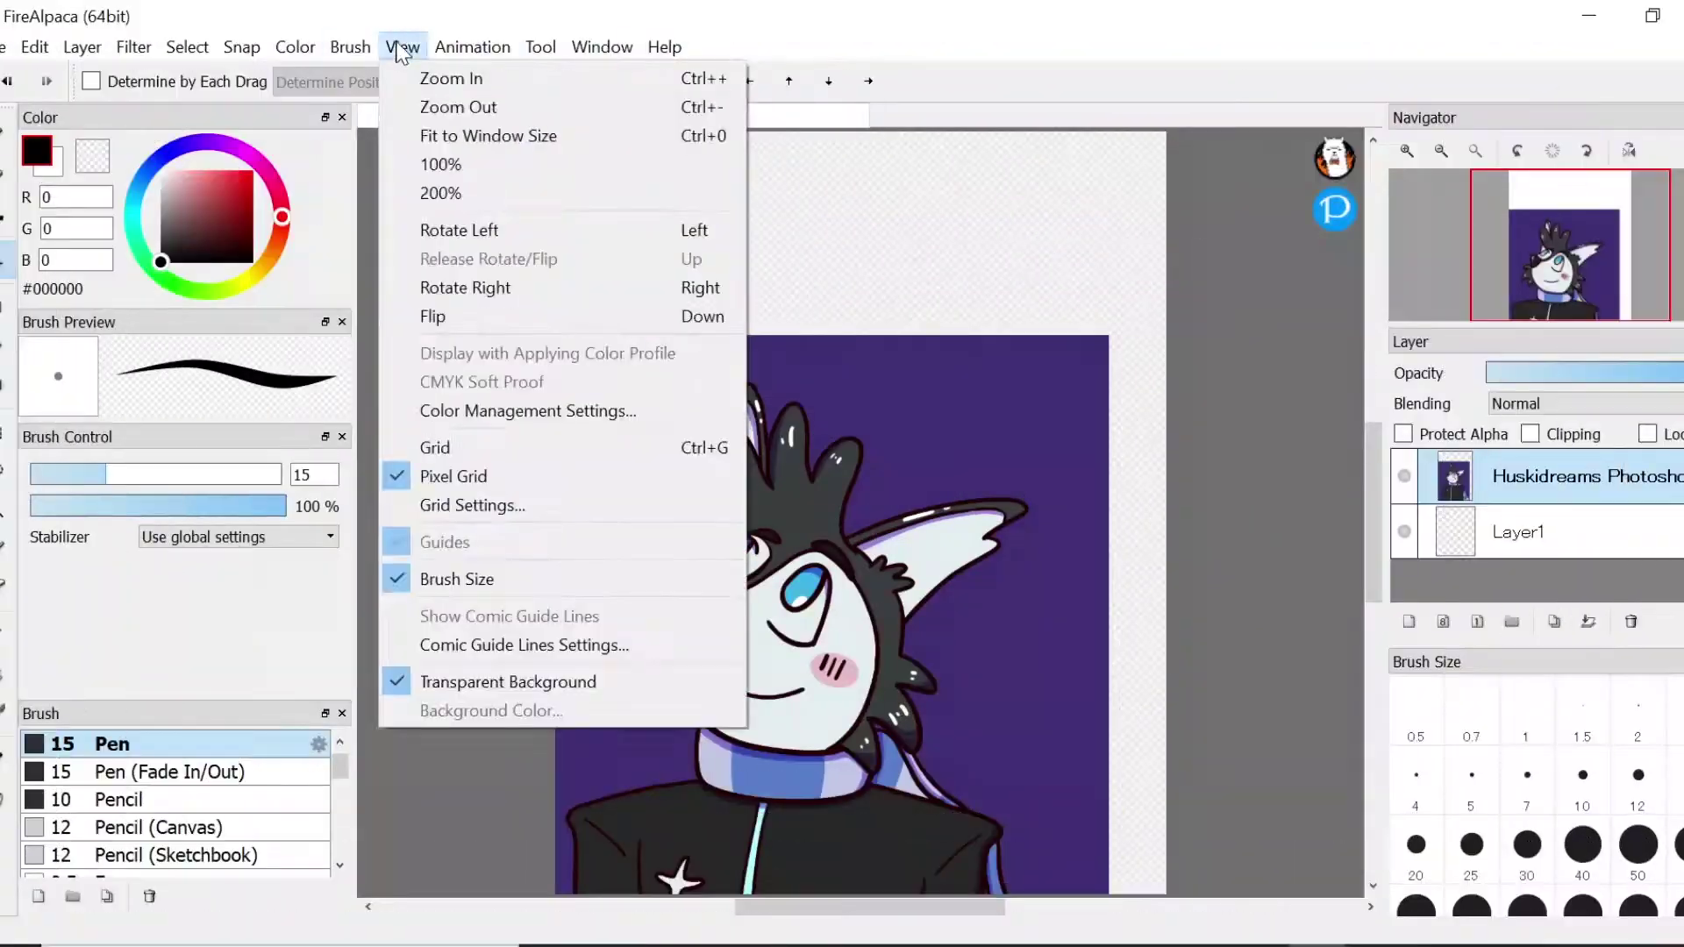
Step: Switch to FireAlpaca and move the reference image layer to align with the top of the canvas
{"action": "mouse_move", "coordinate": [546, 53]}
{"action": "left_click", "coordinate": [683, 516]}
{"action": "key", "text": "v"}
{"action": "mouse_move", "coordinate": [985, 500]}
{"action": "left_mouse_down"}
{"action": "mouse_move", "coordinate": [872, 315]}
{"action": "mouse_move", "coordinate": [929, 290]}
{"action": "mouse_move", "coordinate": [995, 517]}
{"action": "left_mouse_up"}
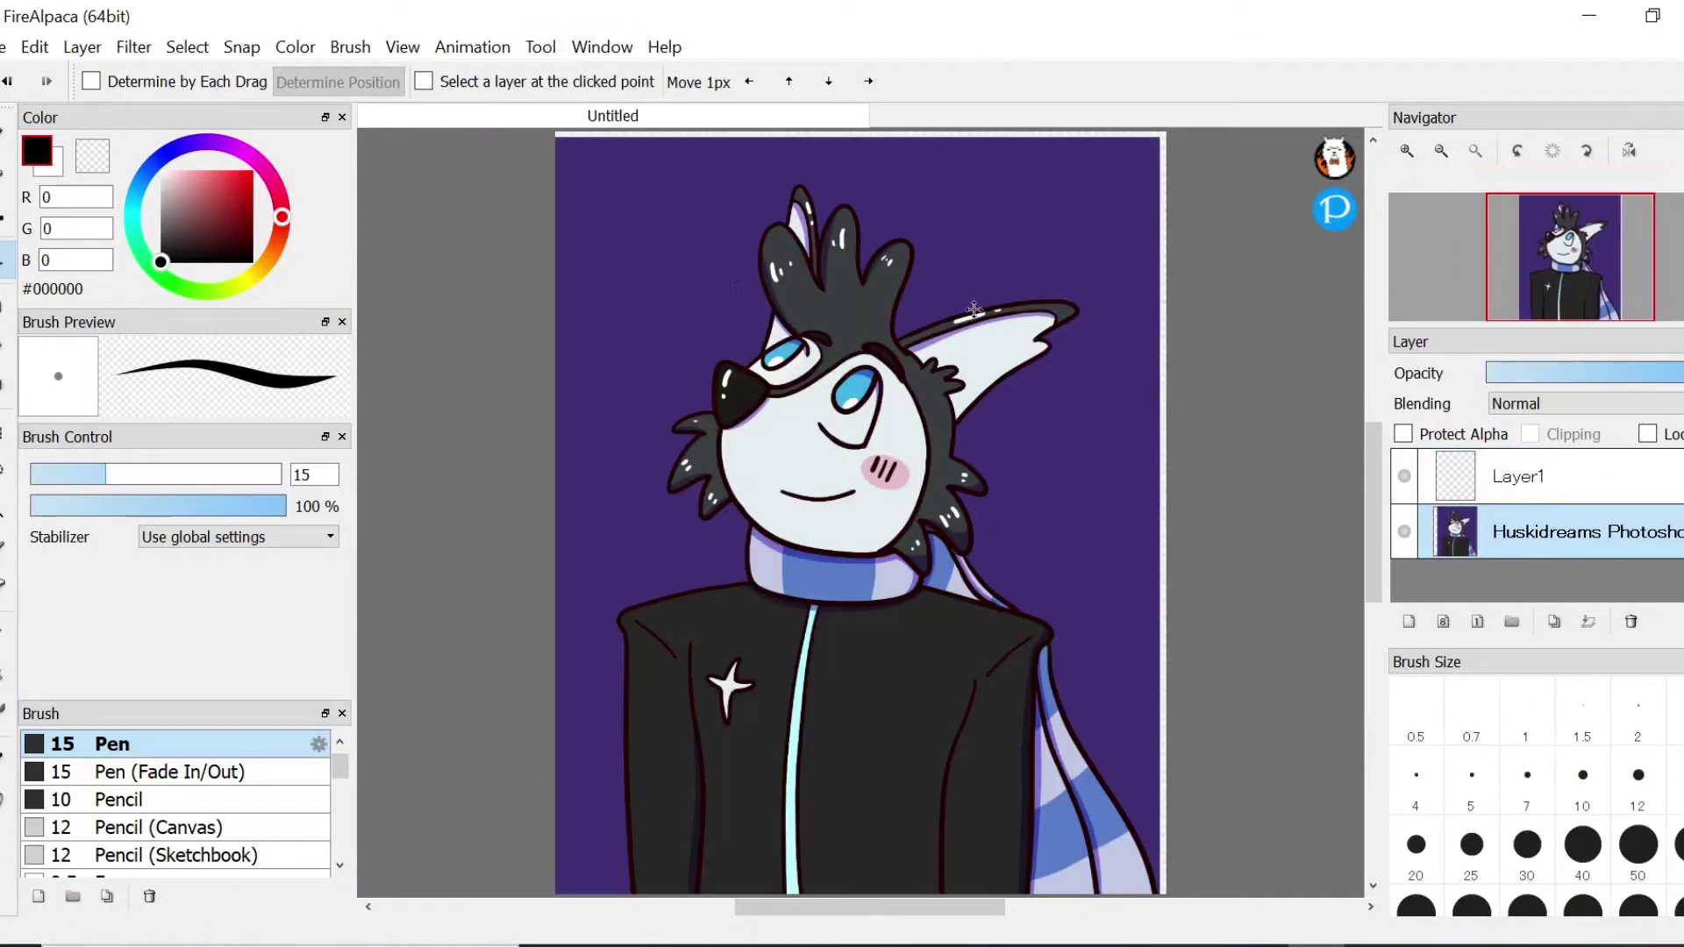
{"action": "left_click", "coordinate": [438, 51]}
{"action": "mouse_move", "coordinate": [541, 50]}
{"action": "left_click", "coordinate": [616, 307]}
{"action": "left_click_drag", "start_coordinate": [592, 213], "coordinate": [759, 404]}
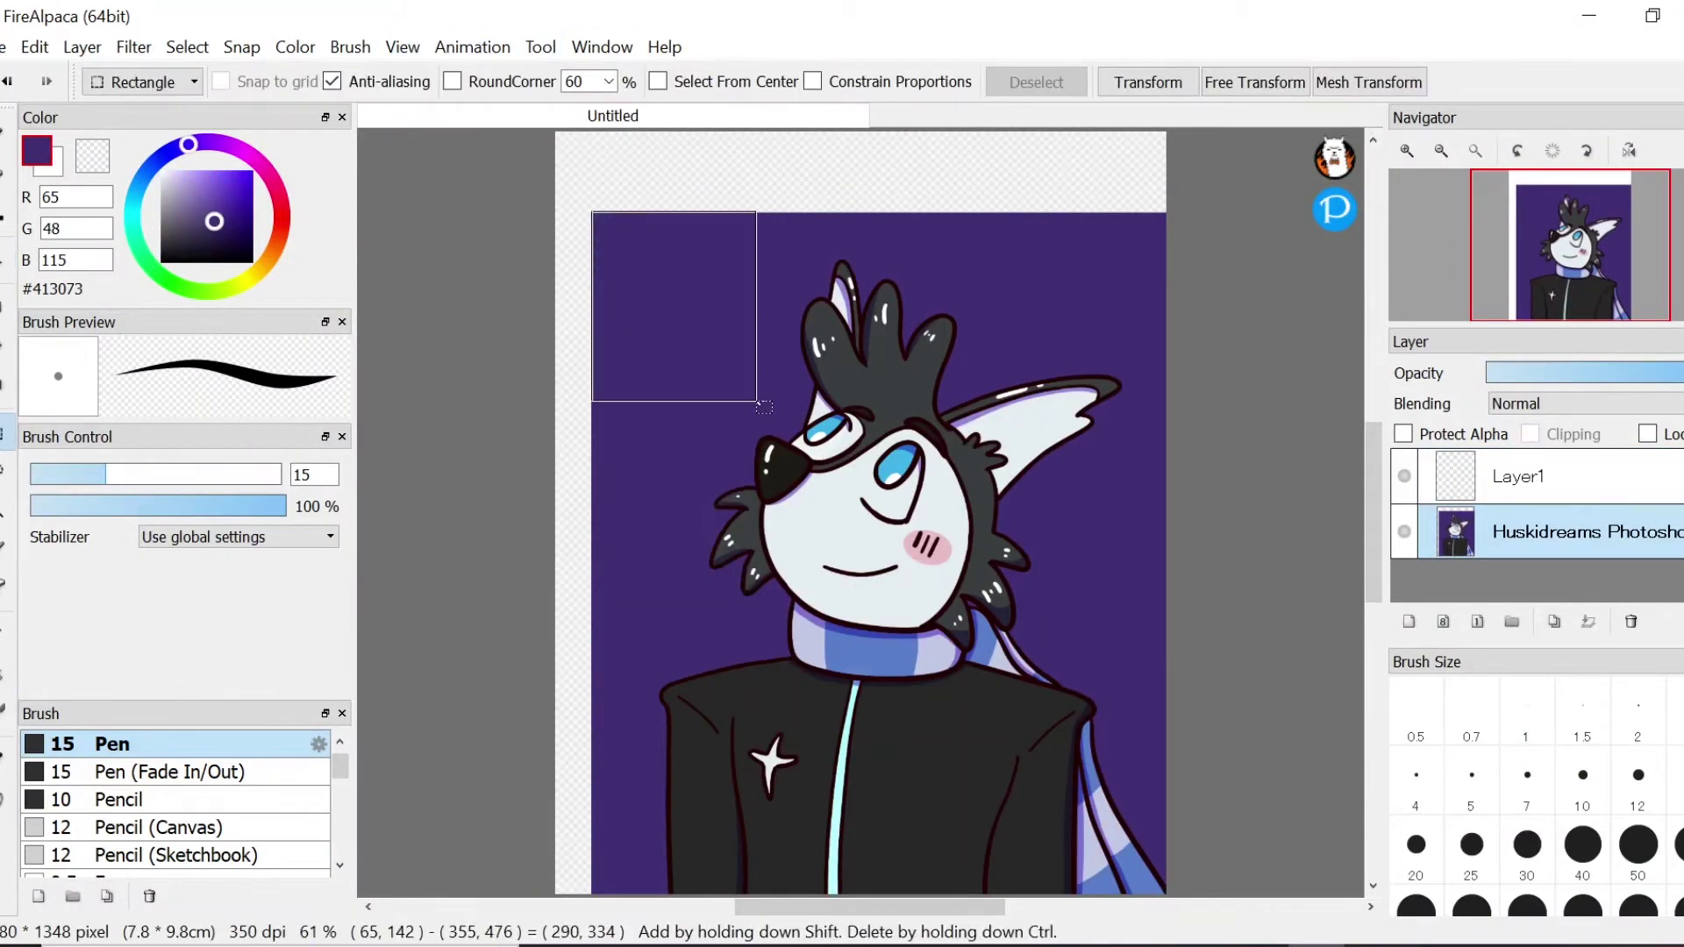
{"action": "key", "text": "ctrl+d"}
Step: Scale down the reference image and place it in the canvas's upper-left corner
{"action": "key", "text": "ctrl+t"}
{"action": "left_click_drag", "start_coordinate": [1205, 157], "coordinate": [983, 438]}
{"action": "left_click_drag", "start_coordinate": [898, 535], "coordinate": [629, 211]}
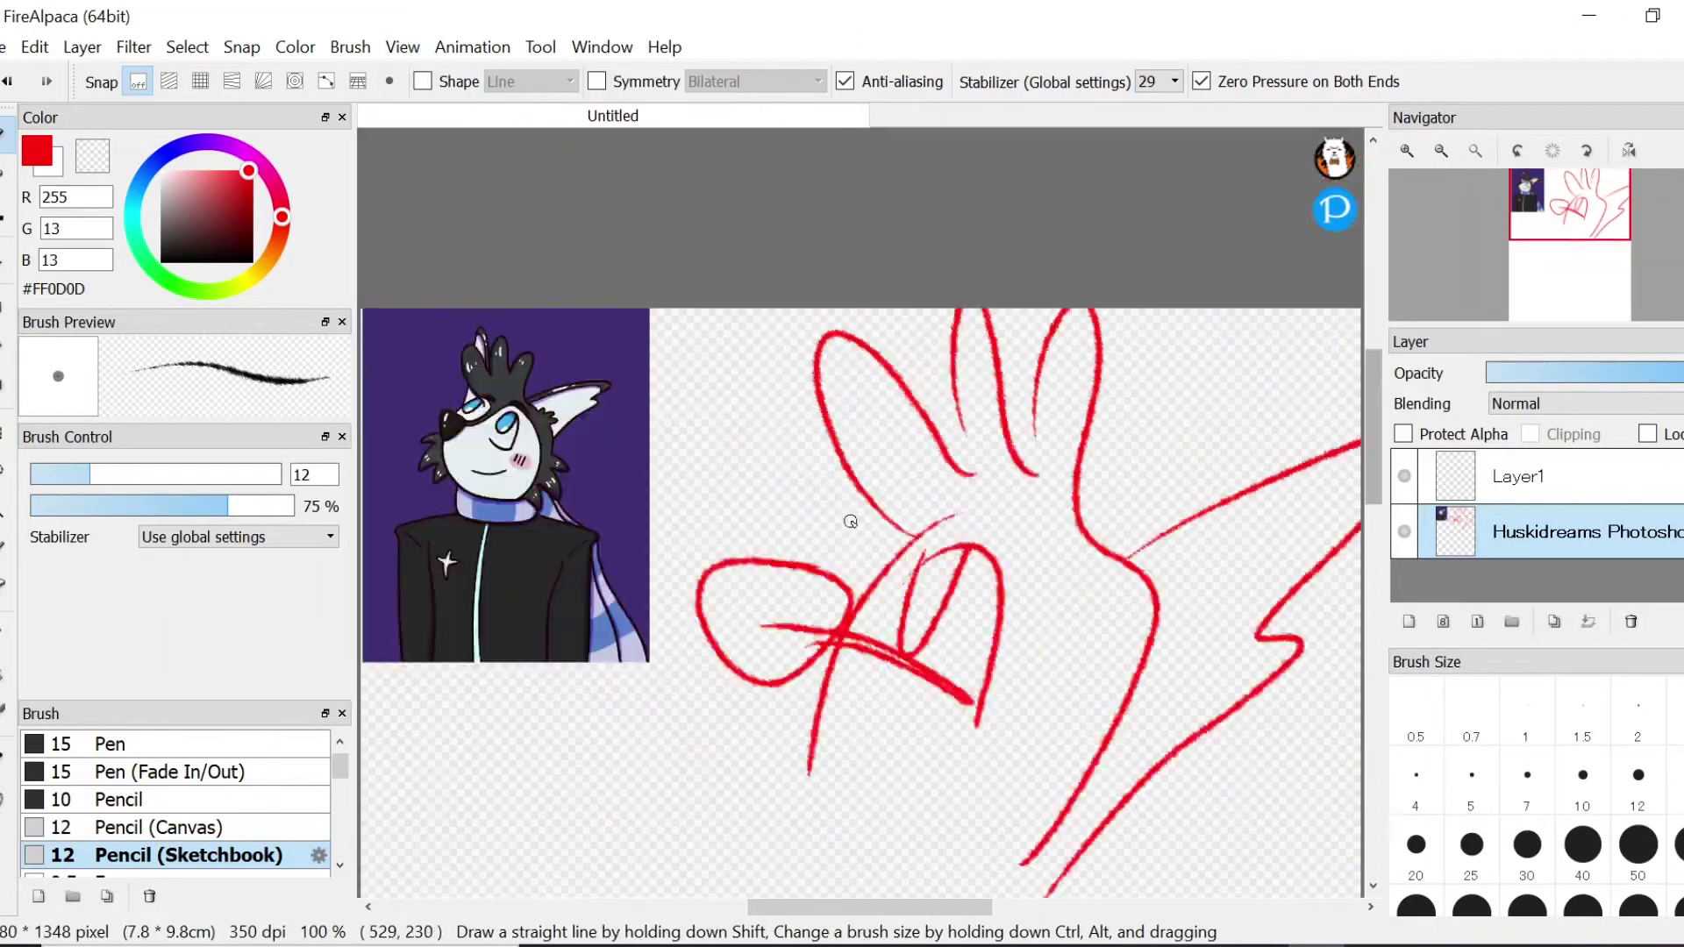
Step: Sketch the scarf tail's edge and the jacket's zip in red on Layer1 with the Pencil (Sketchbook) brush
{"action": "key", "text": "e"}
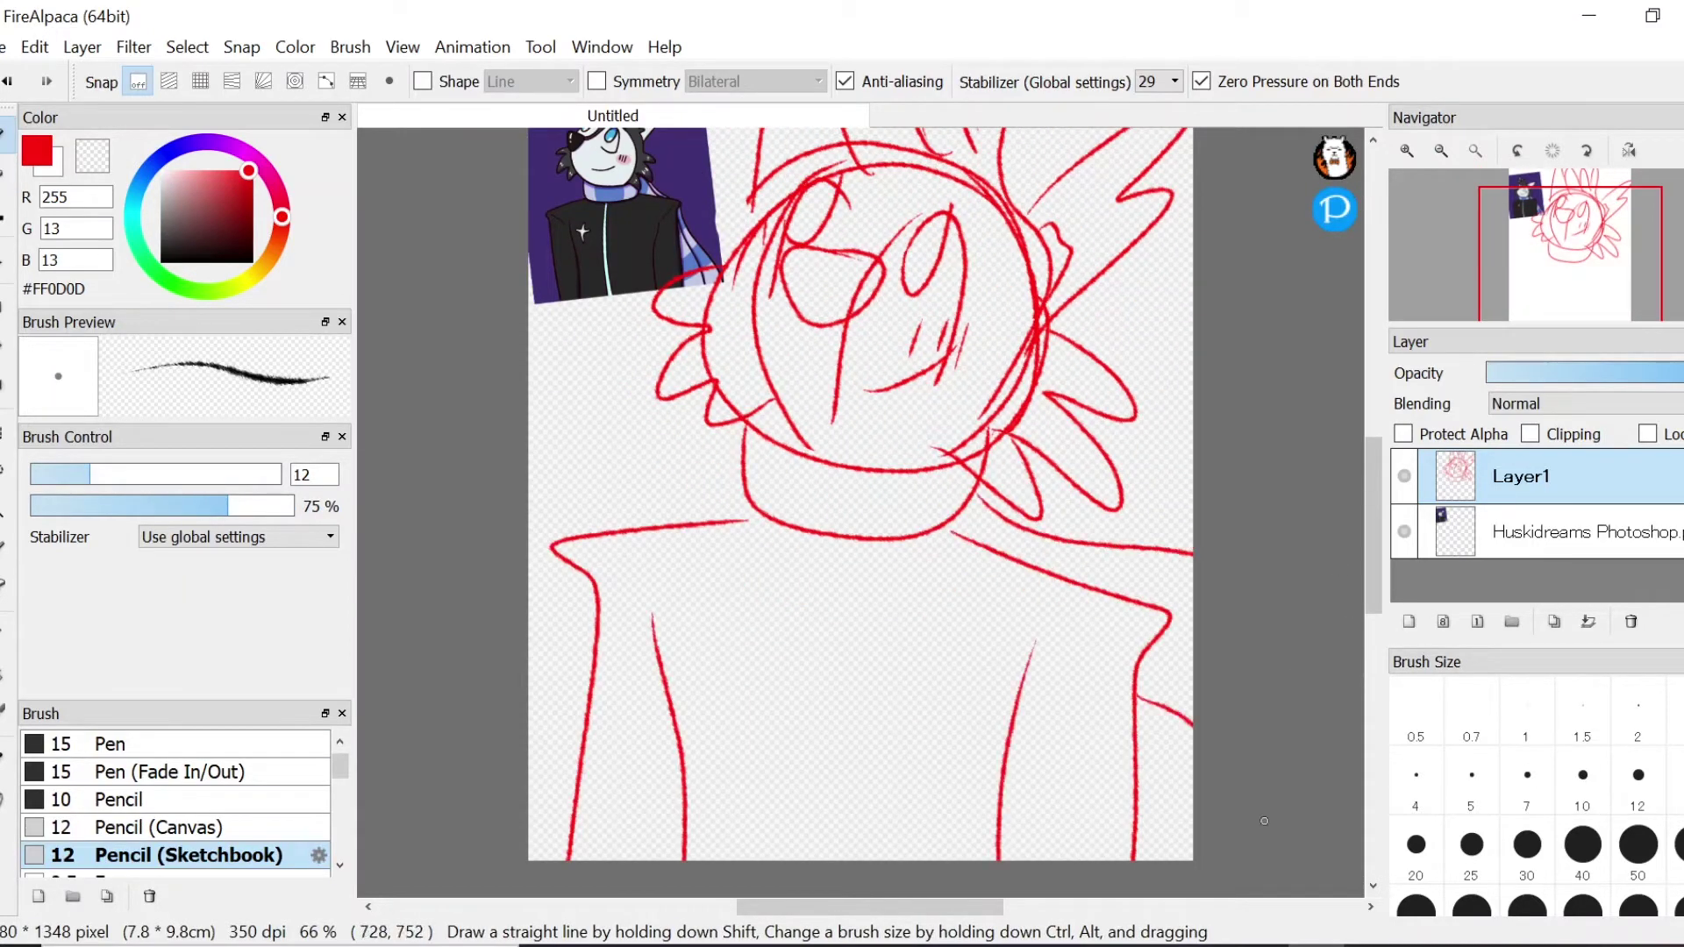
{"action": "left_click_drag", "start_coordinate": [1035, 519], "coordinate": [1195, 546]}
{"action": "left_click_drag", "start_coordinate": [796, 537], "coordinate": [745, 863]}
{"action": "left_click_drag", "start_coordinate": [814, 533], "coordinate": [767, 679]}
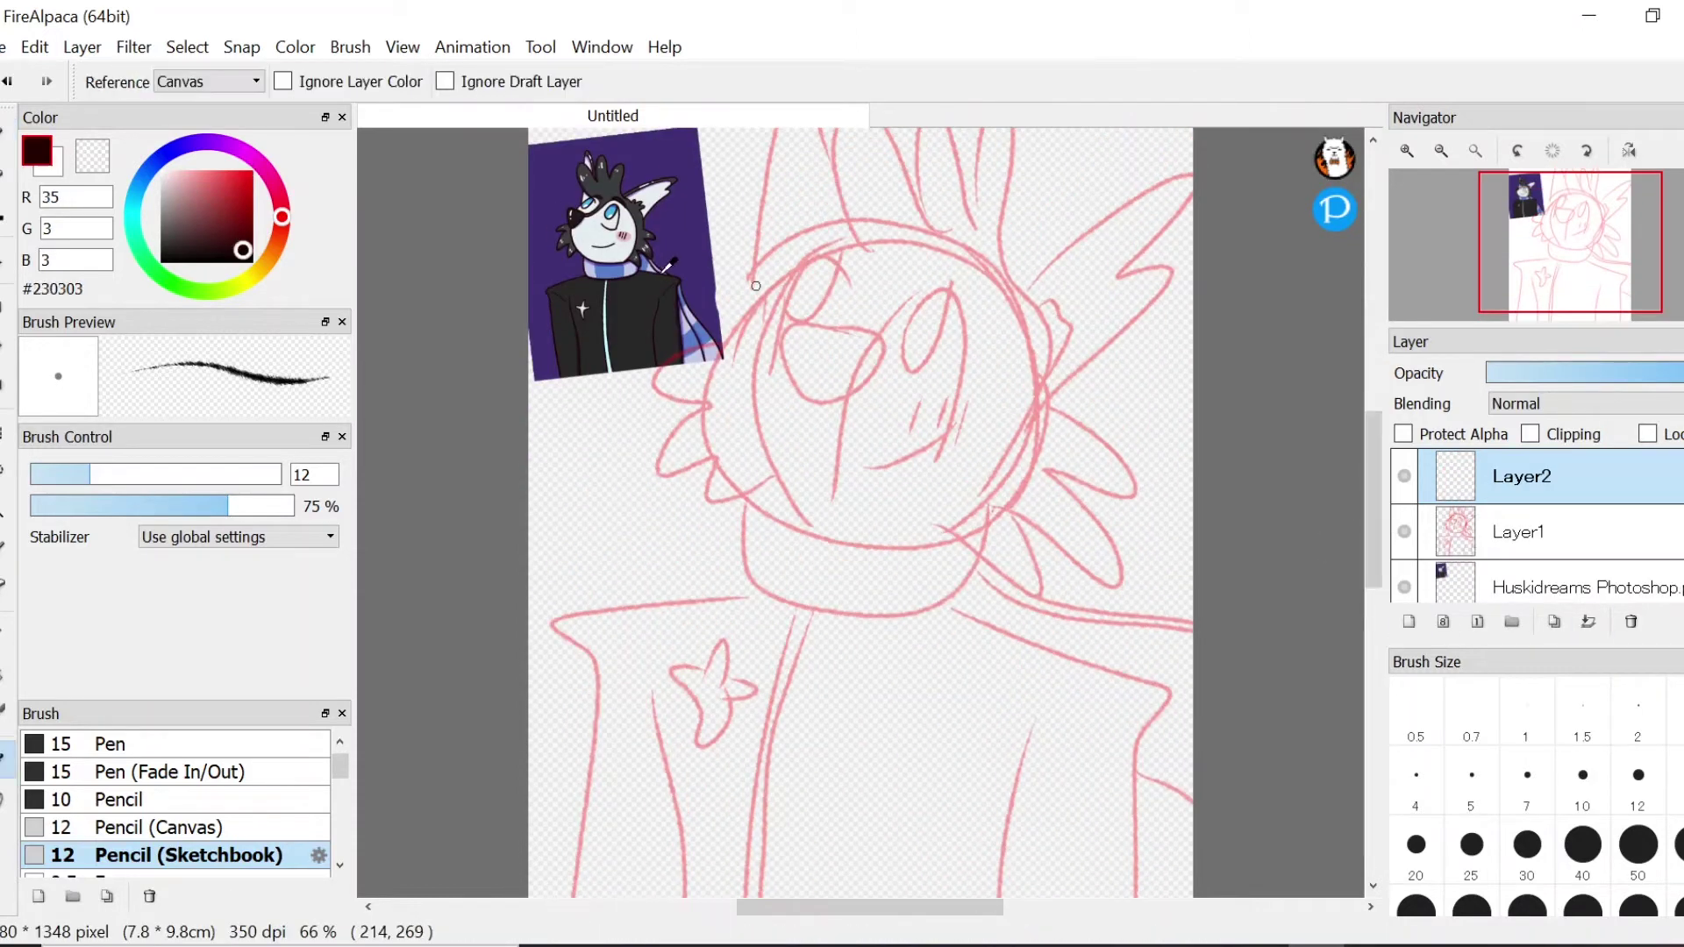
{"action": "left_click", "coordinate": [403, 46]}
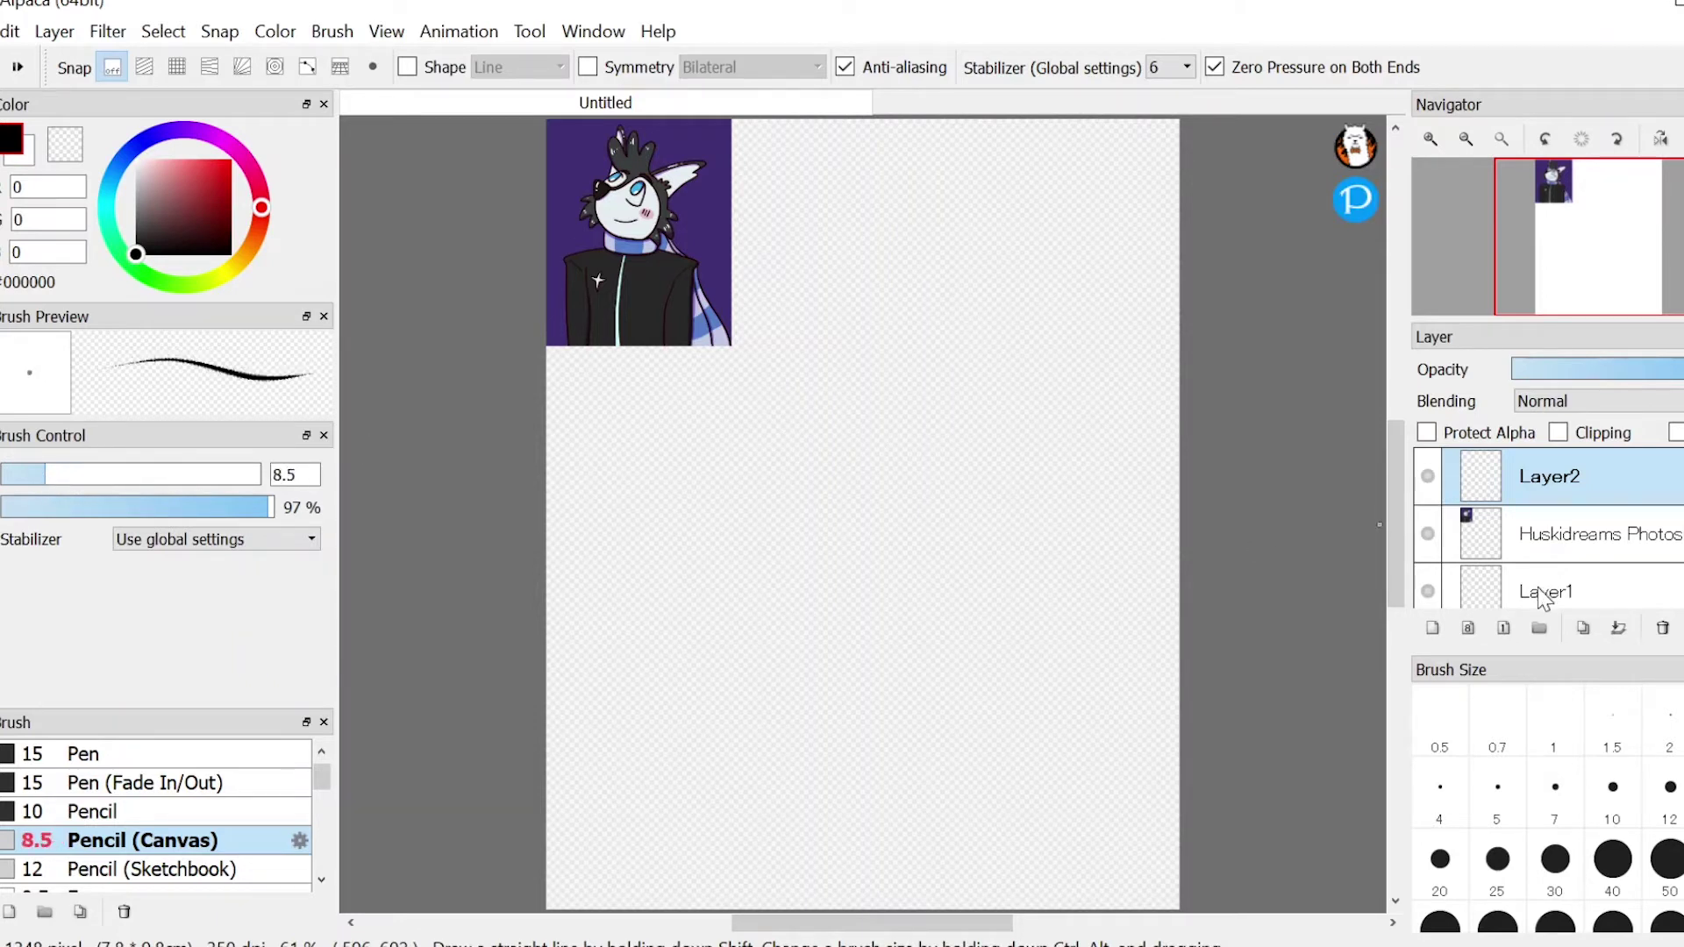
Step: Close the Layer panel and restore it to the workspace
{"action": "left_click", "coordinate": [1683, 337]}
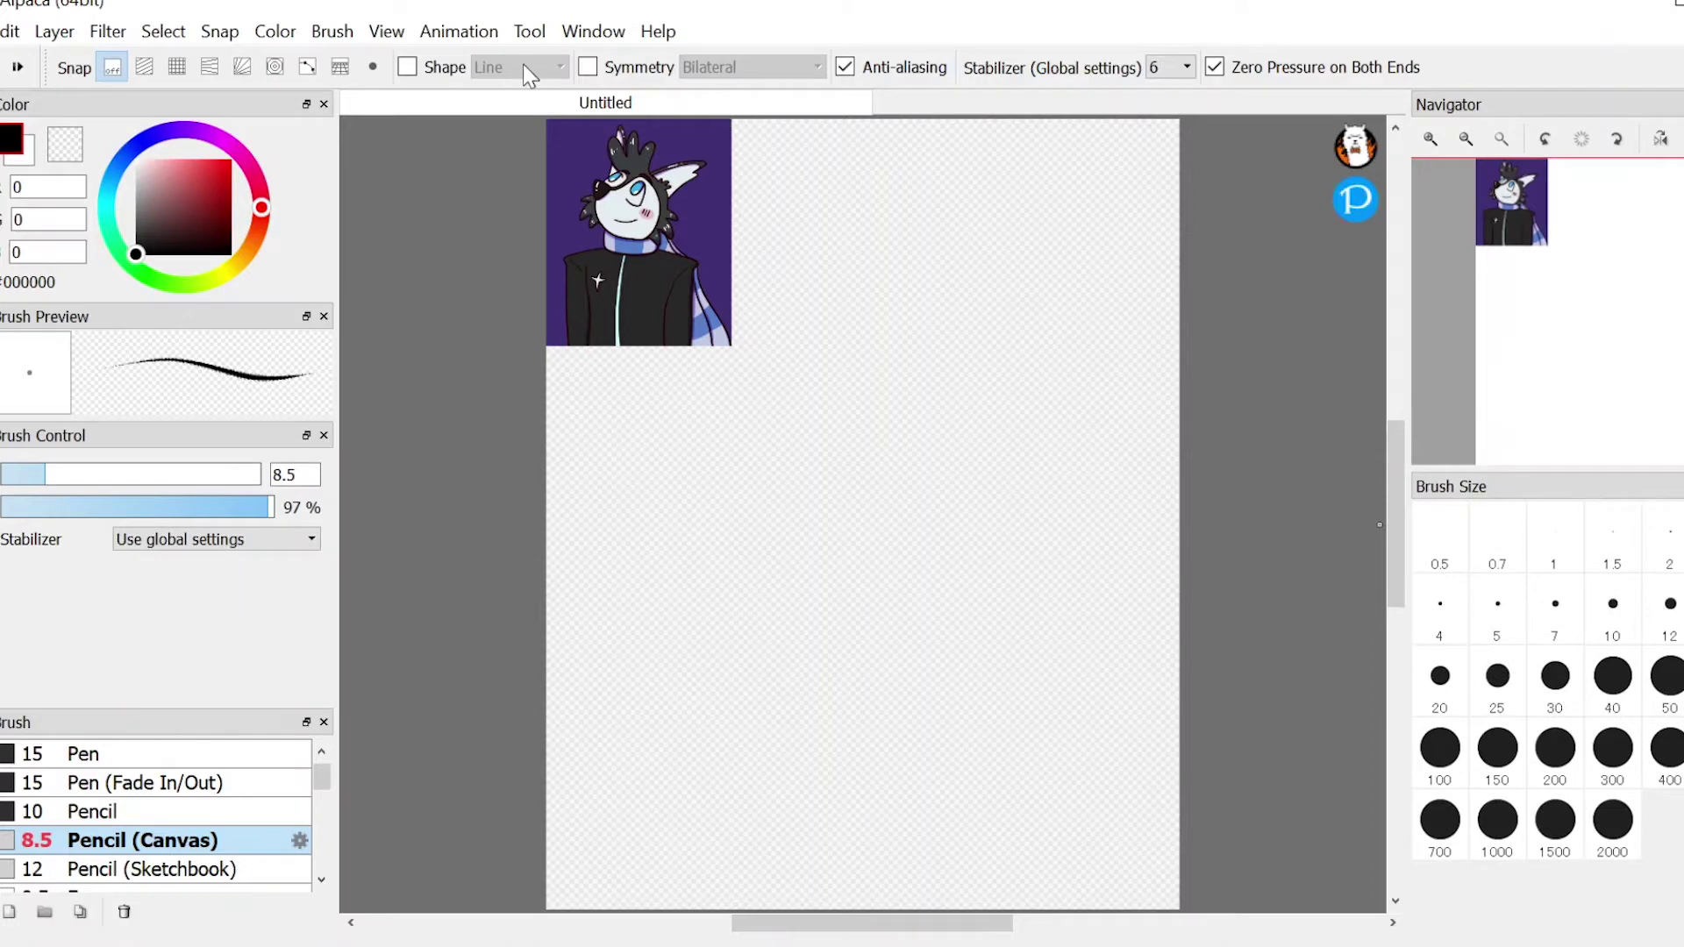
{"action": "left_click", "coordinate": [386, 29]}
{"action": "left_click", "coordinate": [386, 29]}
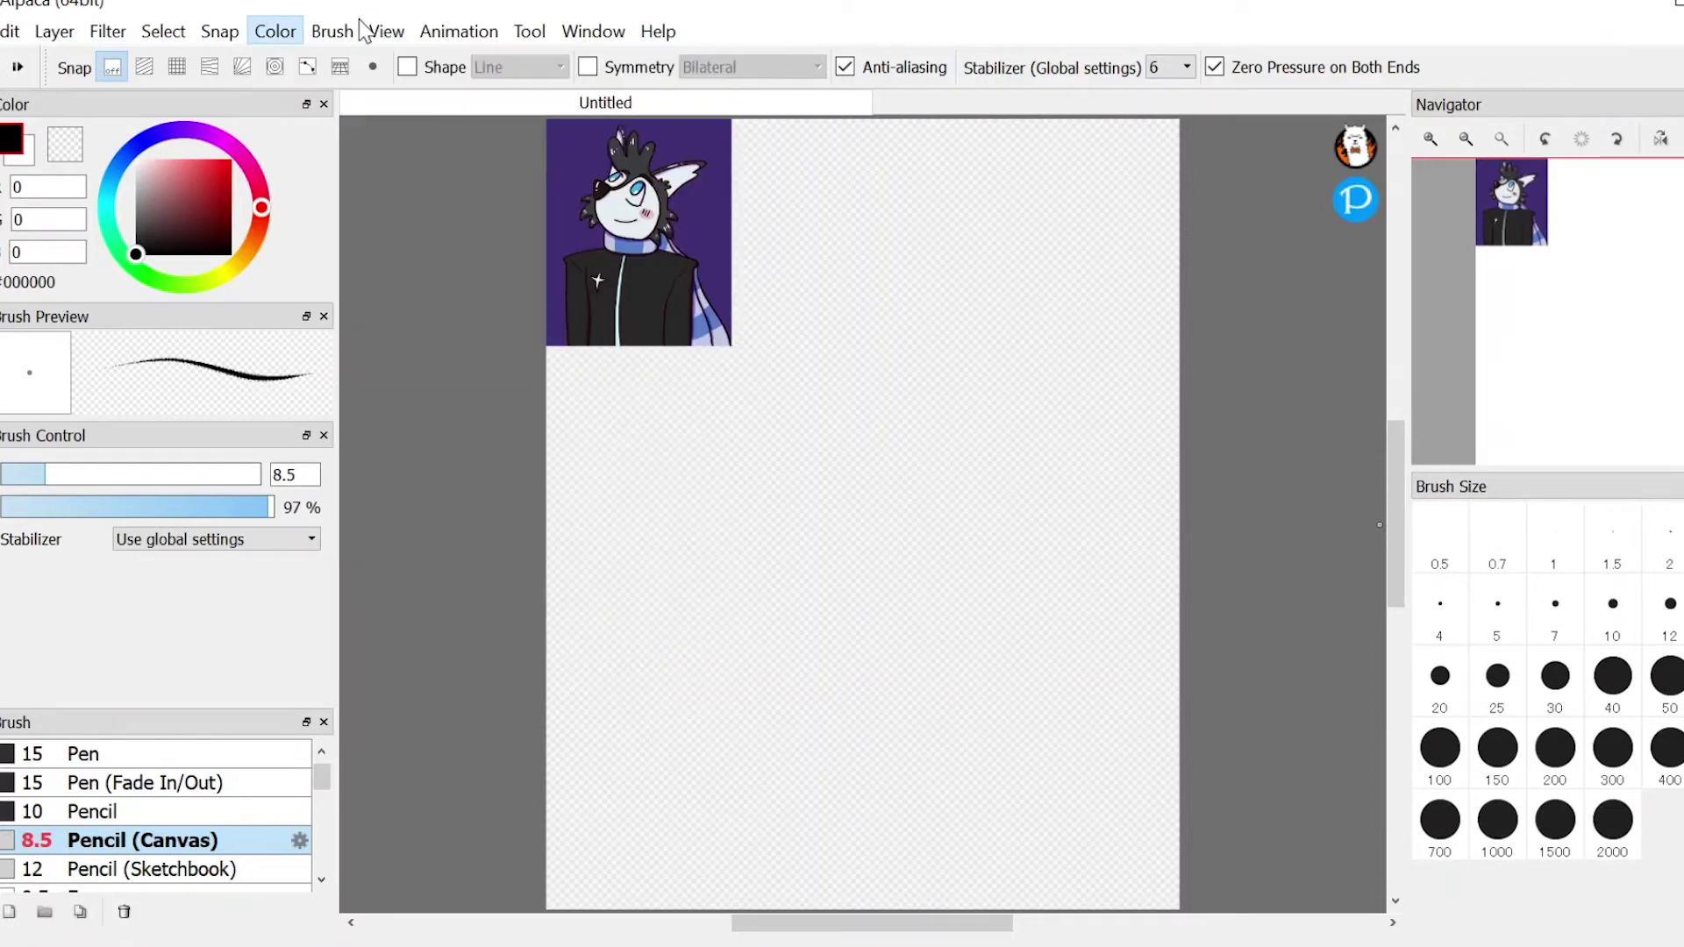
{"action": "left_click", "coordinate": [593, 30]}
{"action": "left_click", "coordinate": [618, 281]}
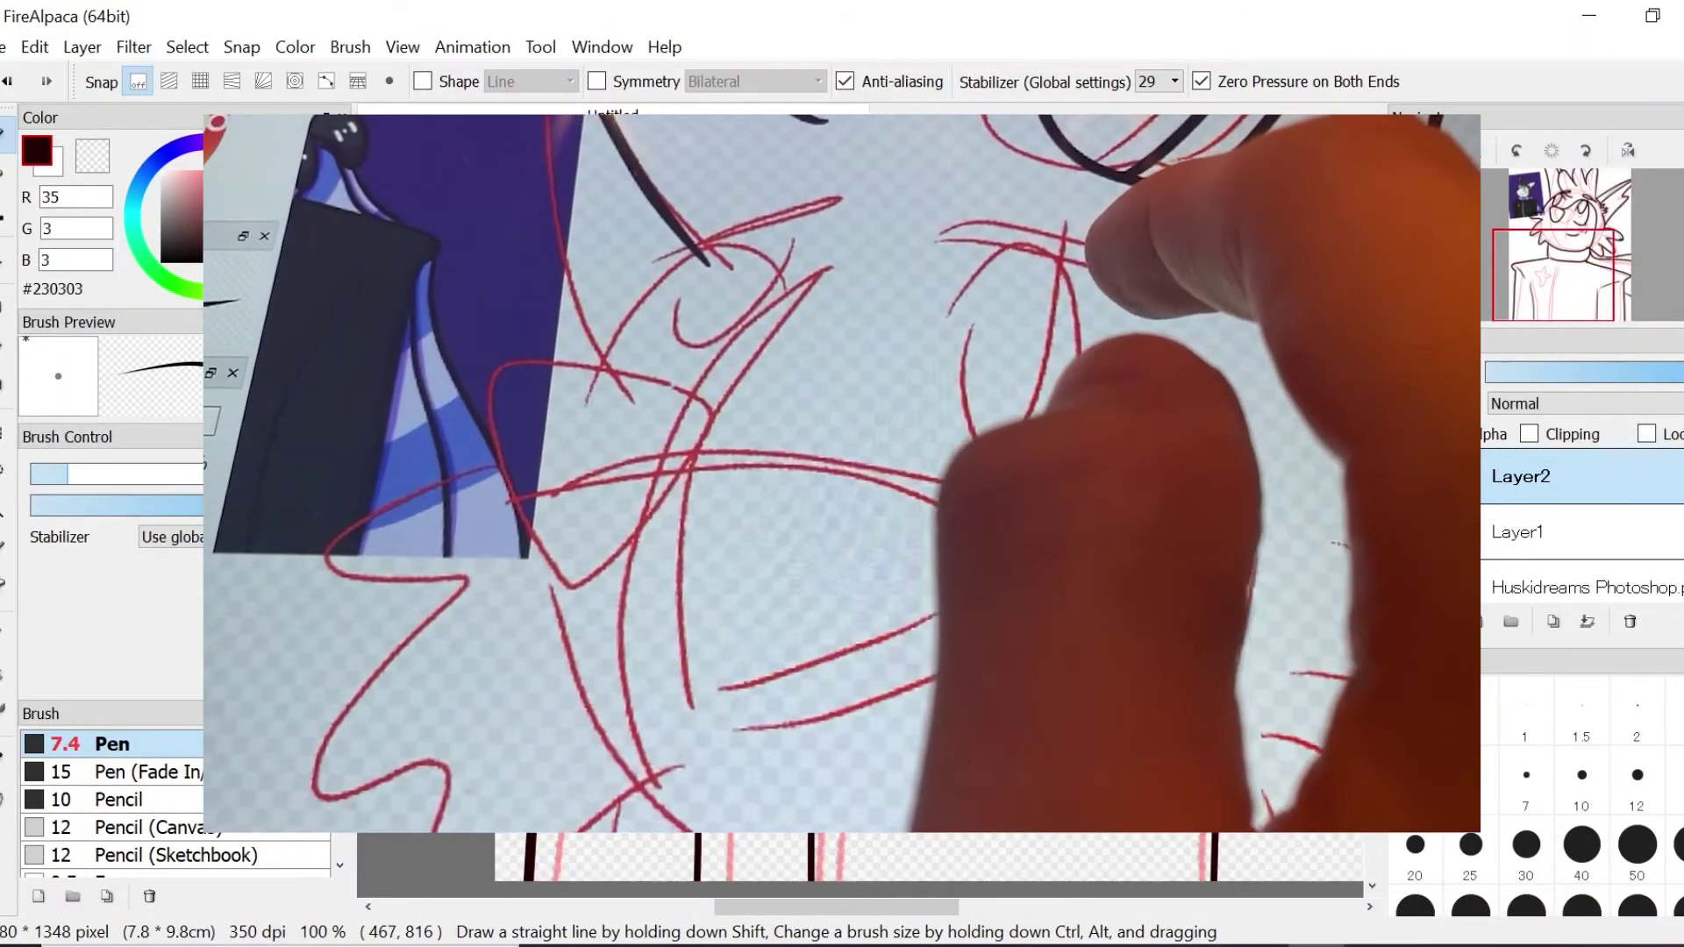
Step: Fill the jacket with dark grey #282828 on a separate layer below the line art
{"action": "key", "text": "e"}
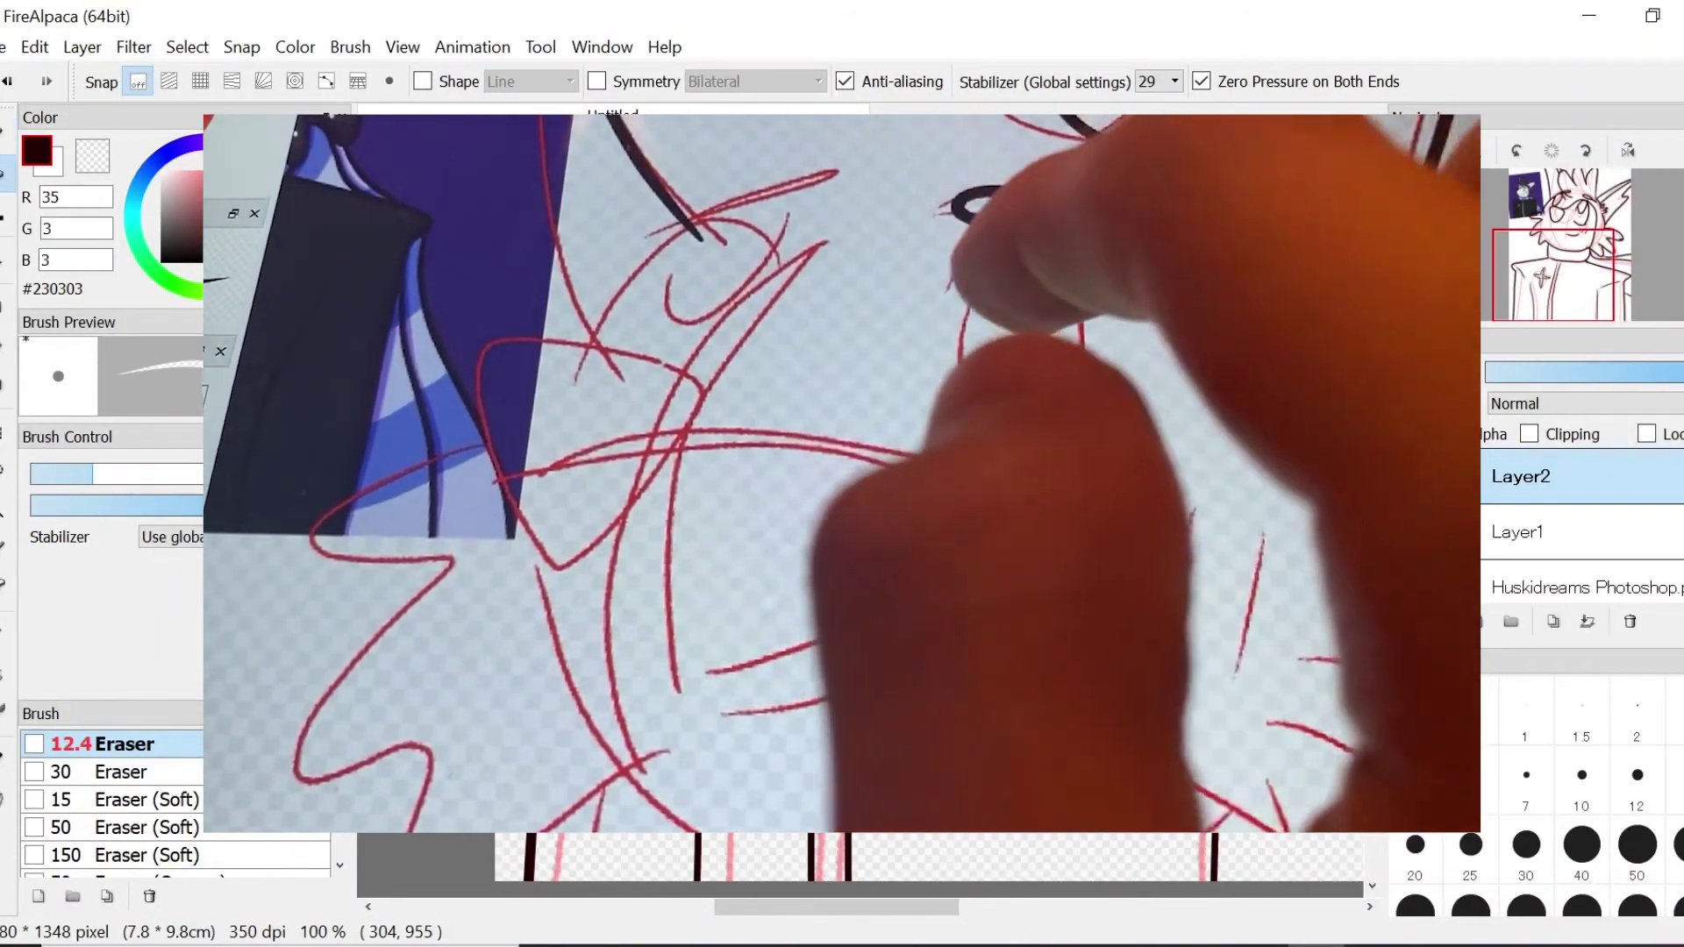
{"action": "key", "text": "g"}
{"action": "key", "text": "i"}
{"action": "left_click_drag", "start_coordinate": [1522, 478], "coordinate": [1560, 500]}
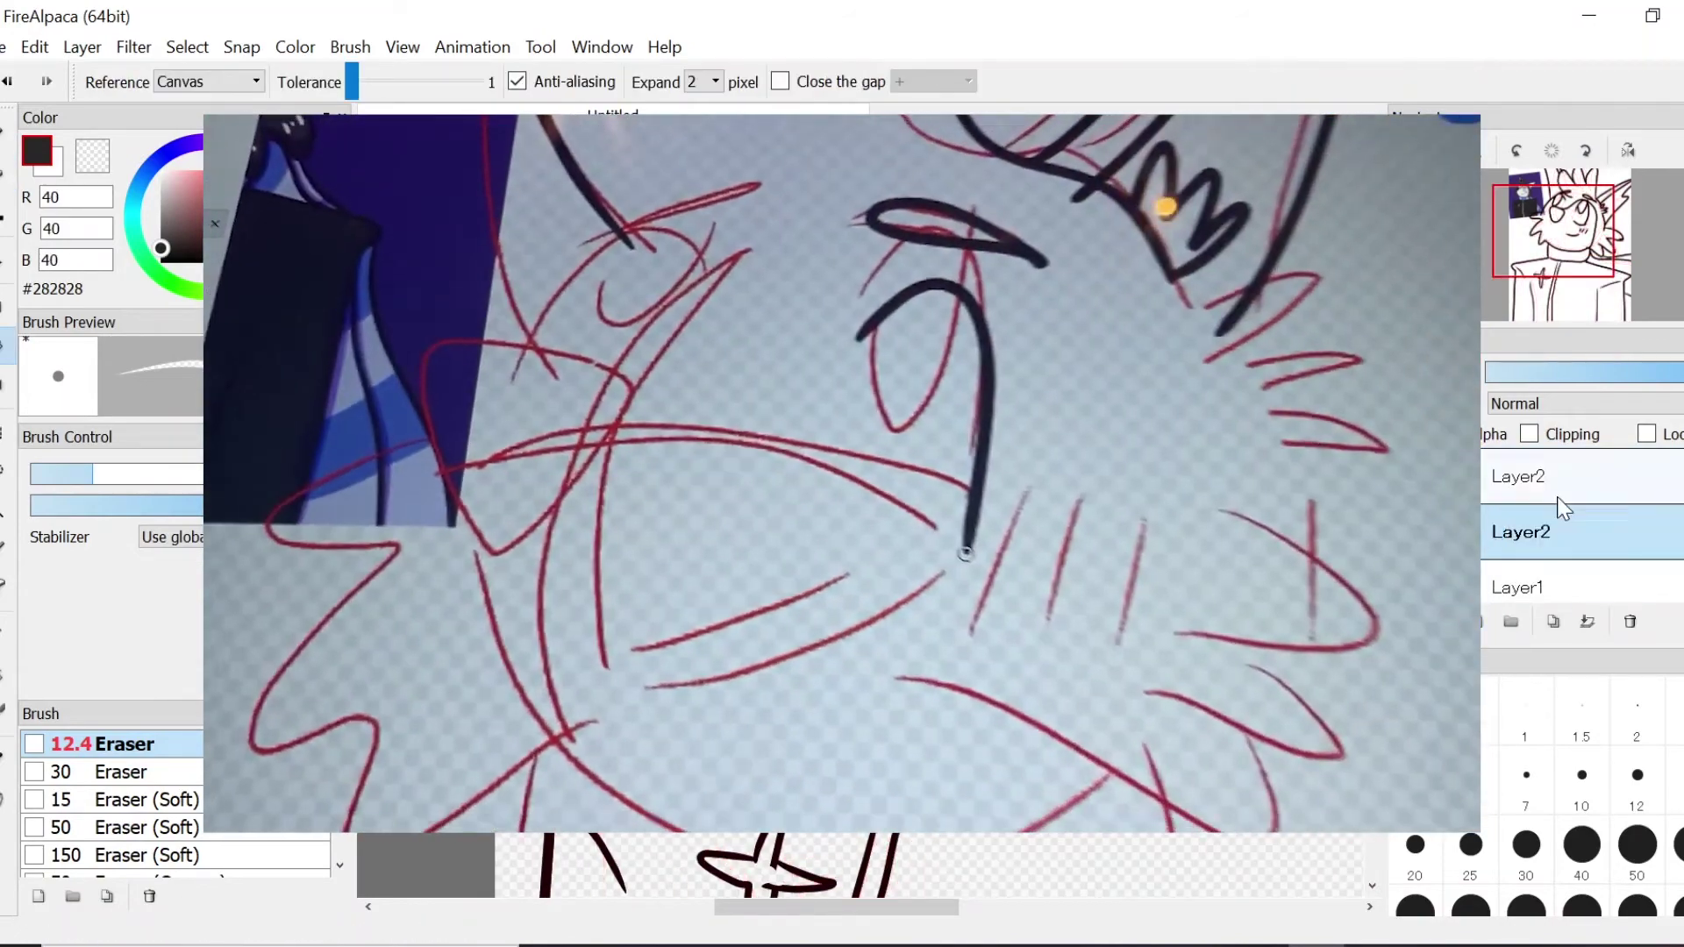
{"action": "left_click", "coordinate": [1571, 624]}
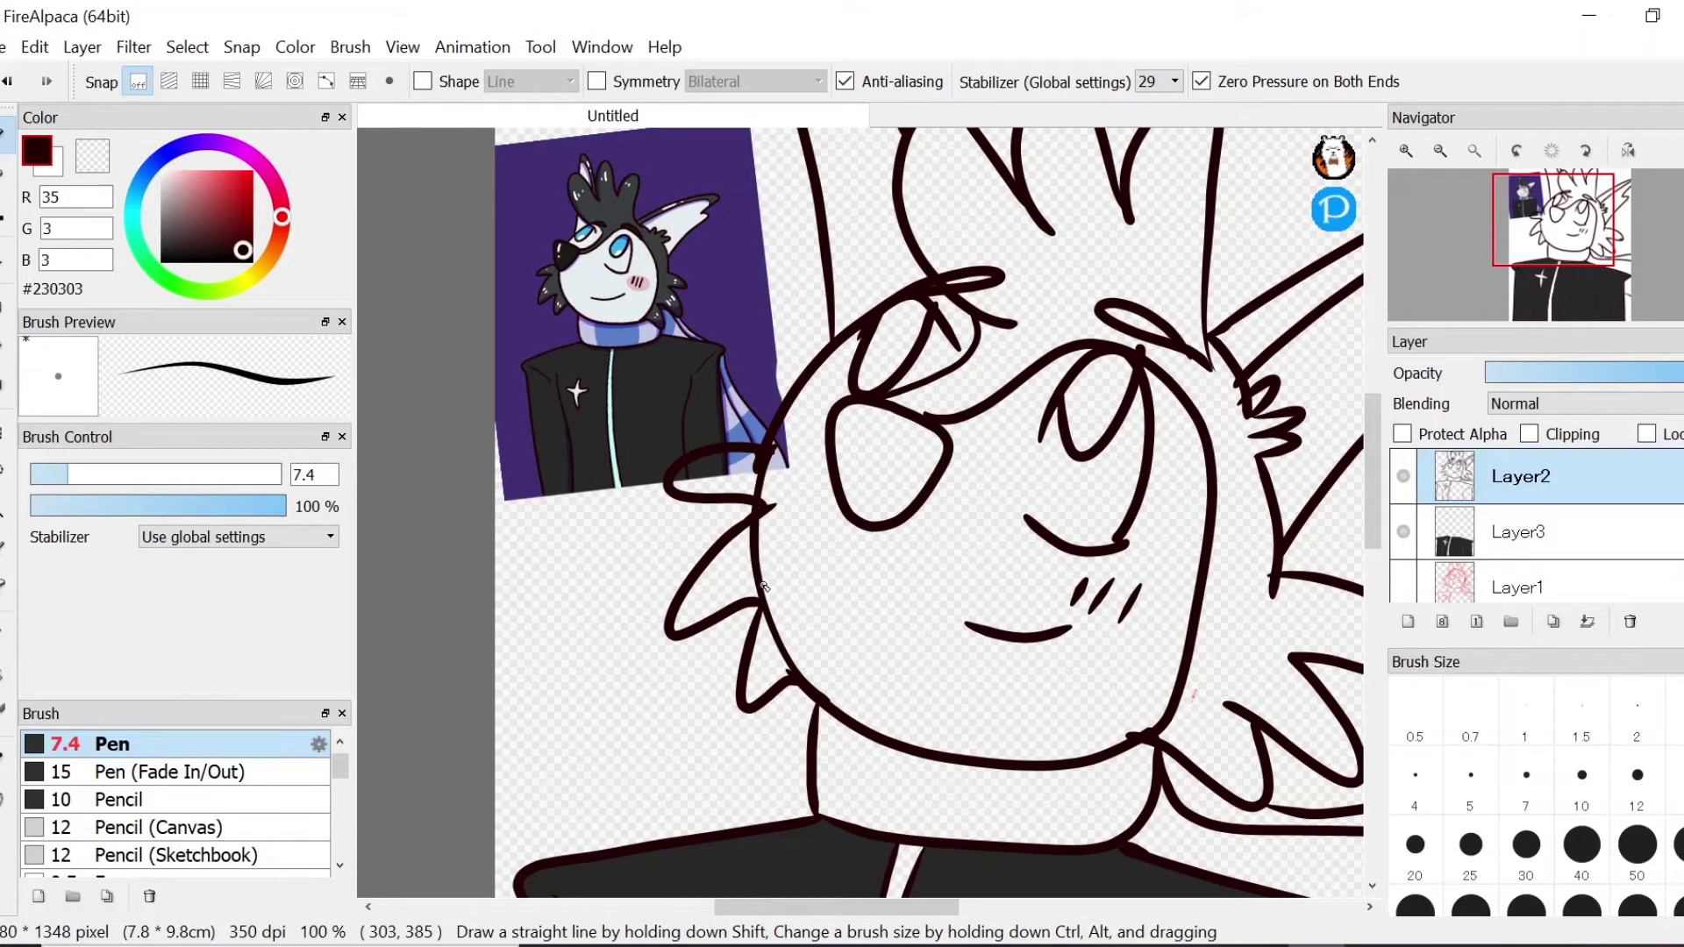
Step: Erase the stray overlap where the cheek fur meets the face outline on Layer2
{"action": "key", "text": "e"}
{"action": "left_click_drag", "start_coordinate": [775, 504], "coordinate": [768, 531]}
{"action": "key", "text": "b"}
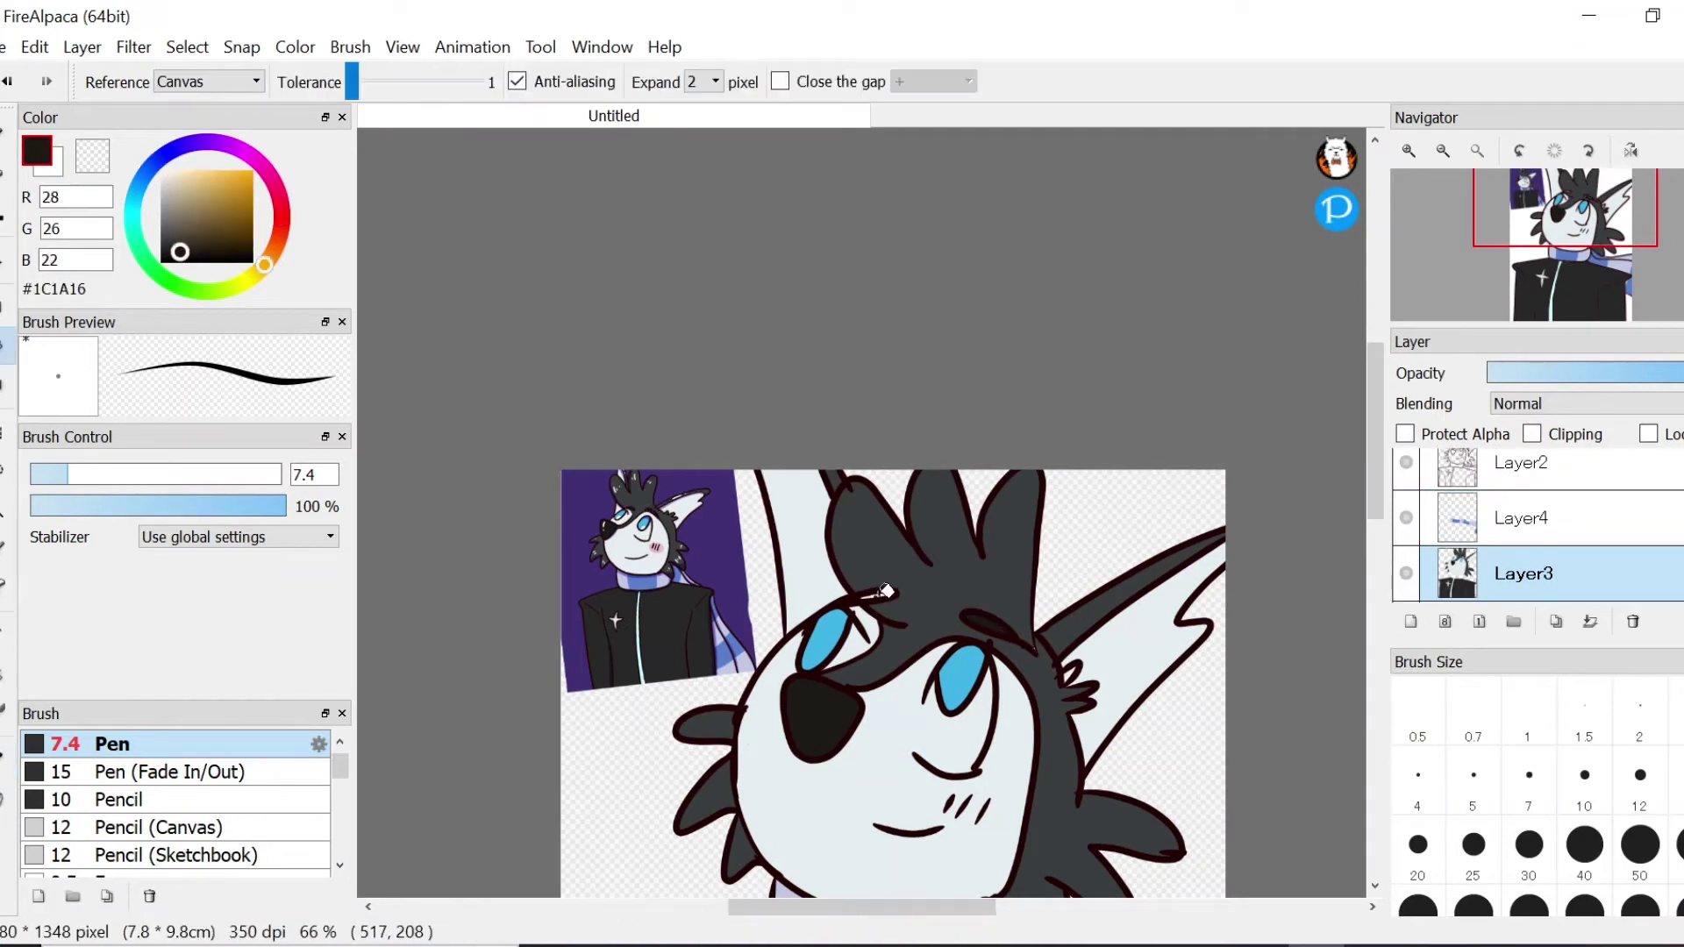
Step: Add white highlight marks to the hair, fur tufts and ear with the Pen
{"action": "left_click", "coordinate": [402, 47]}
{"action": "left_click", "coordinate": [480, 87]}
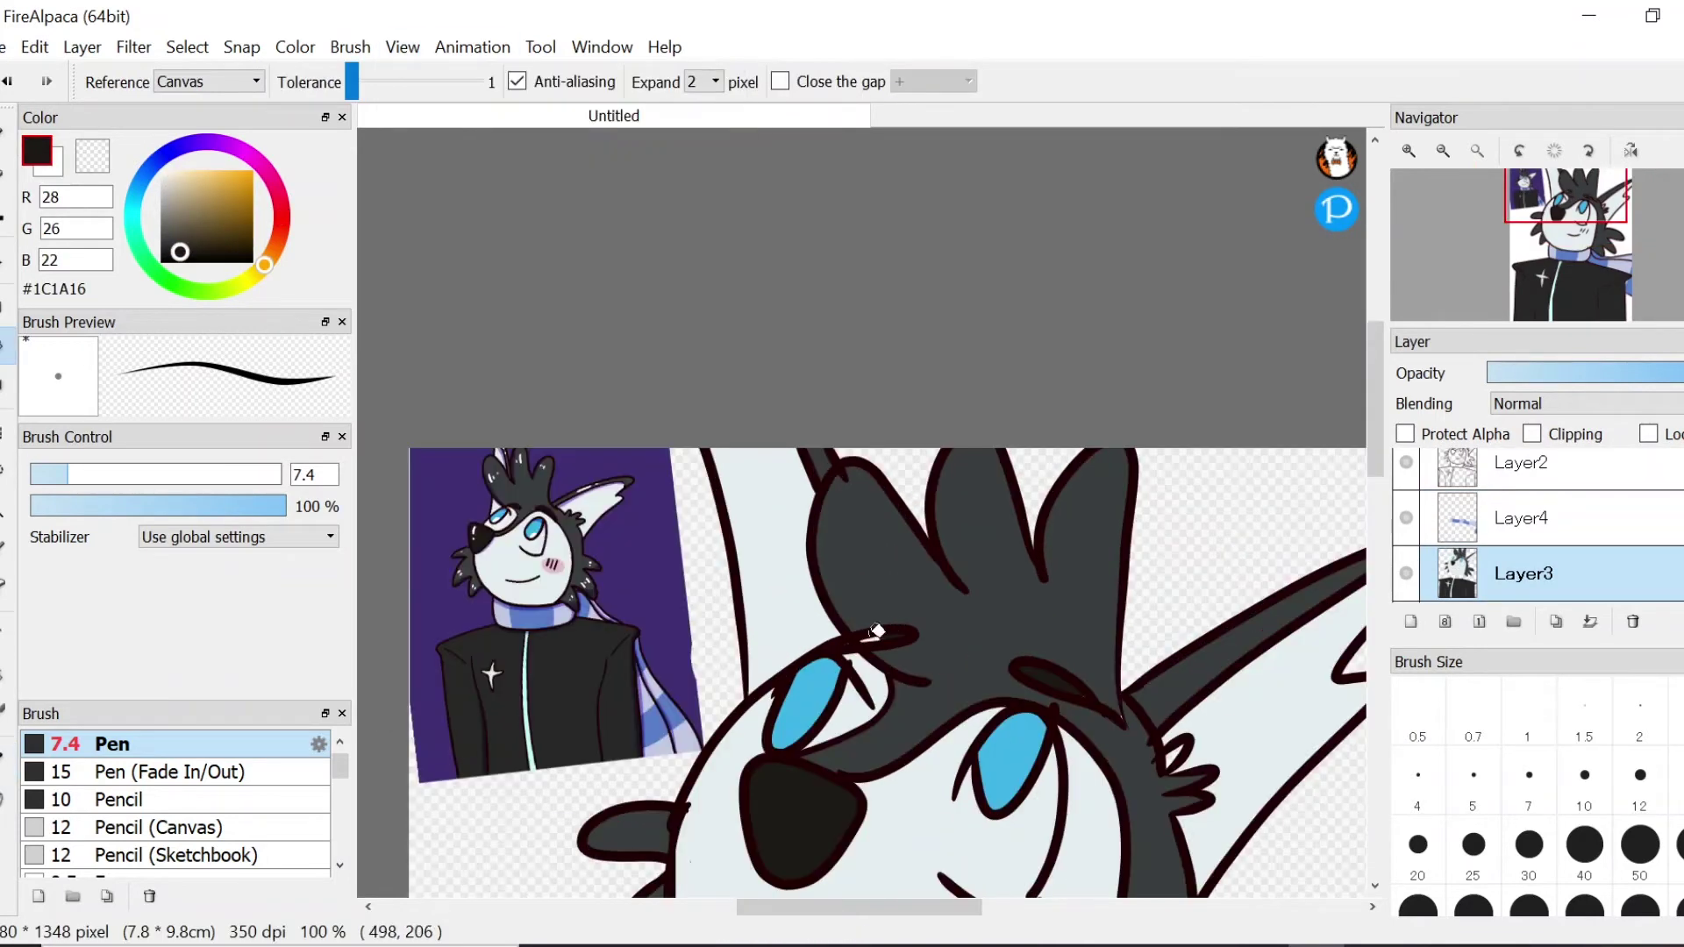
{"action": "key", "text": "b"}
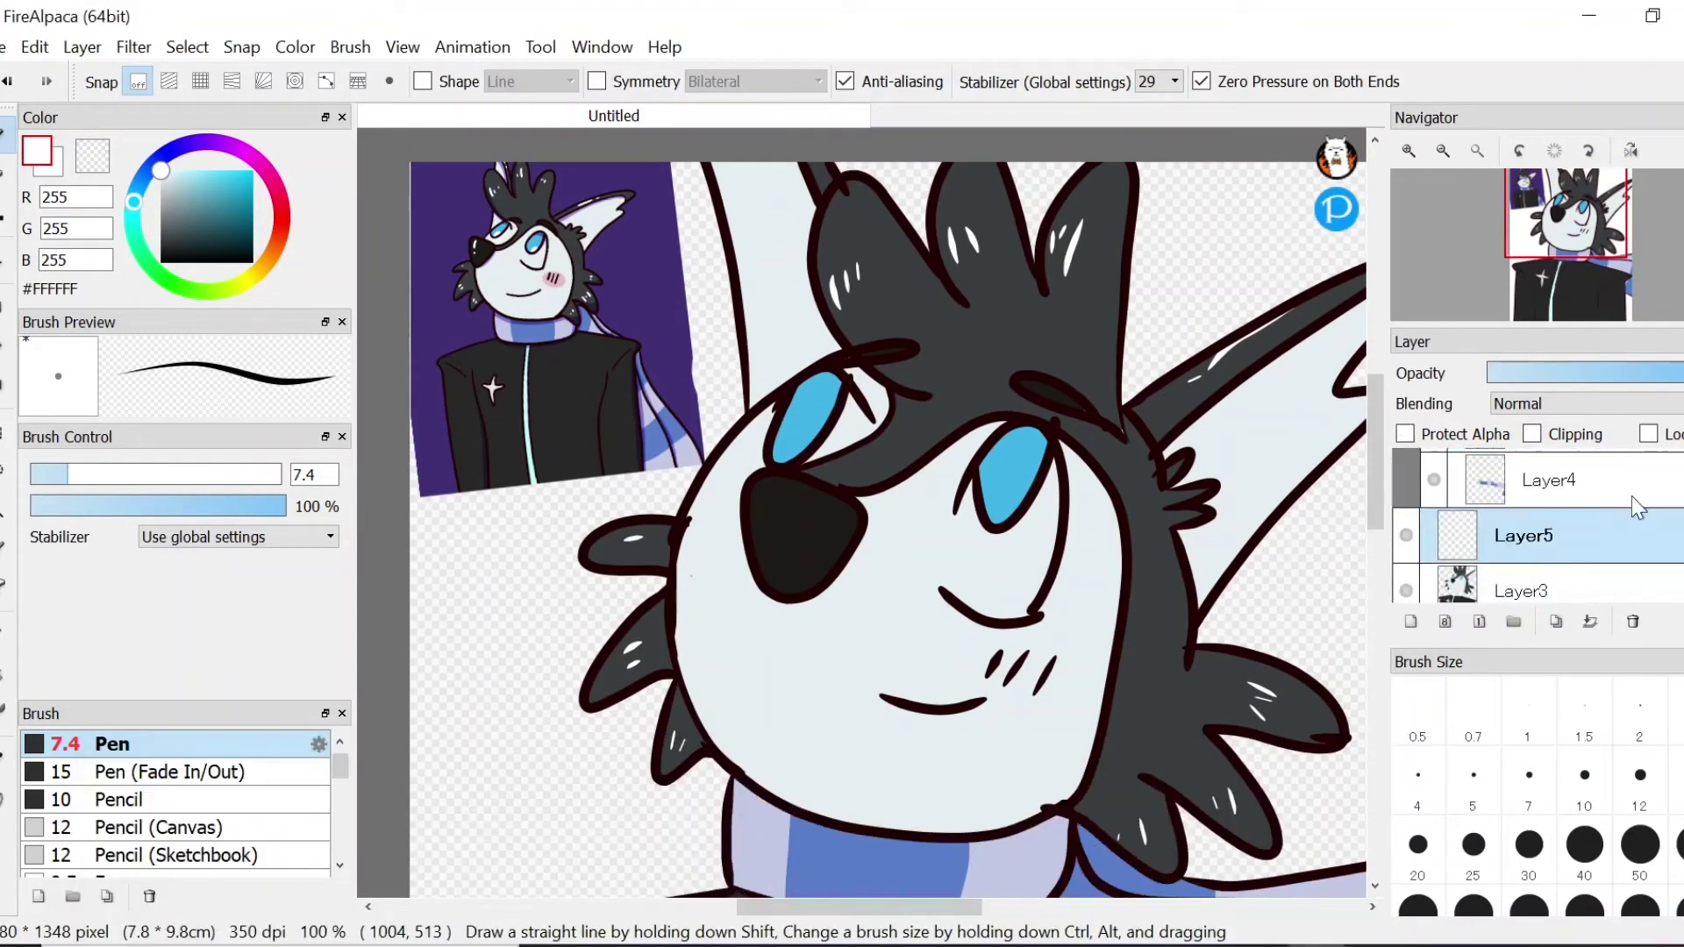
Step: Move Layer5 and Layer3 into the same folder as Layer4
{"action": "left_click_drag", "start_coordinate": [1623, 589], "coordinate": [1630, 509]}
{"action": "left_click_drag", "start_coordinate": [1623, 588], "coordinate": [1627, 511]}
{"action": "left_click", "coordinate": [1605, 586]}
Step: Select the dark hair area and shade it with purple #421FA5 on Layer6
{"action": "key", "text": "i"}
{"action": "left_click", "coordinate": [443, 268]}
{"action": "left_click", "coordinate": [235, 203]}
{"action": "left_click", "coordinate": [5, 511]}
{"action": "left_click", "coordinate": [924, 327]}
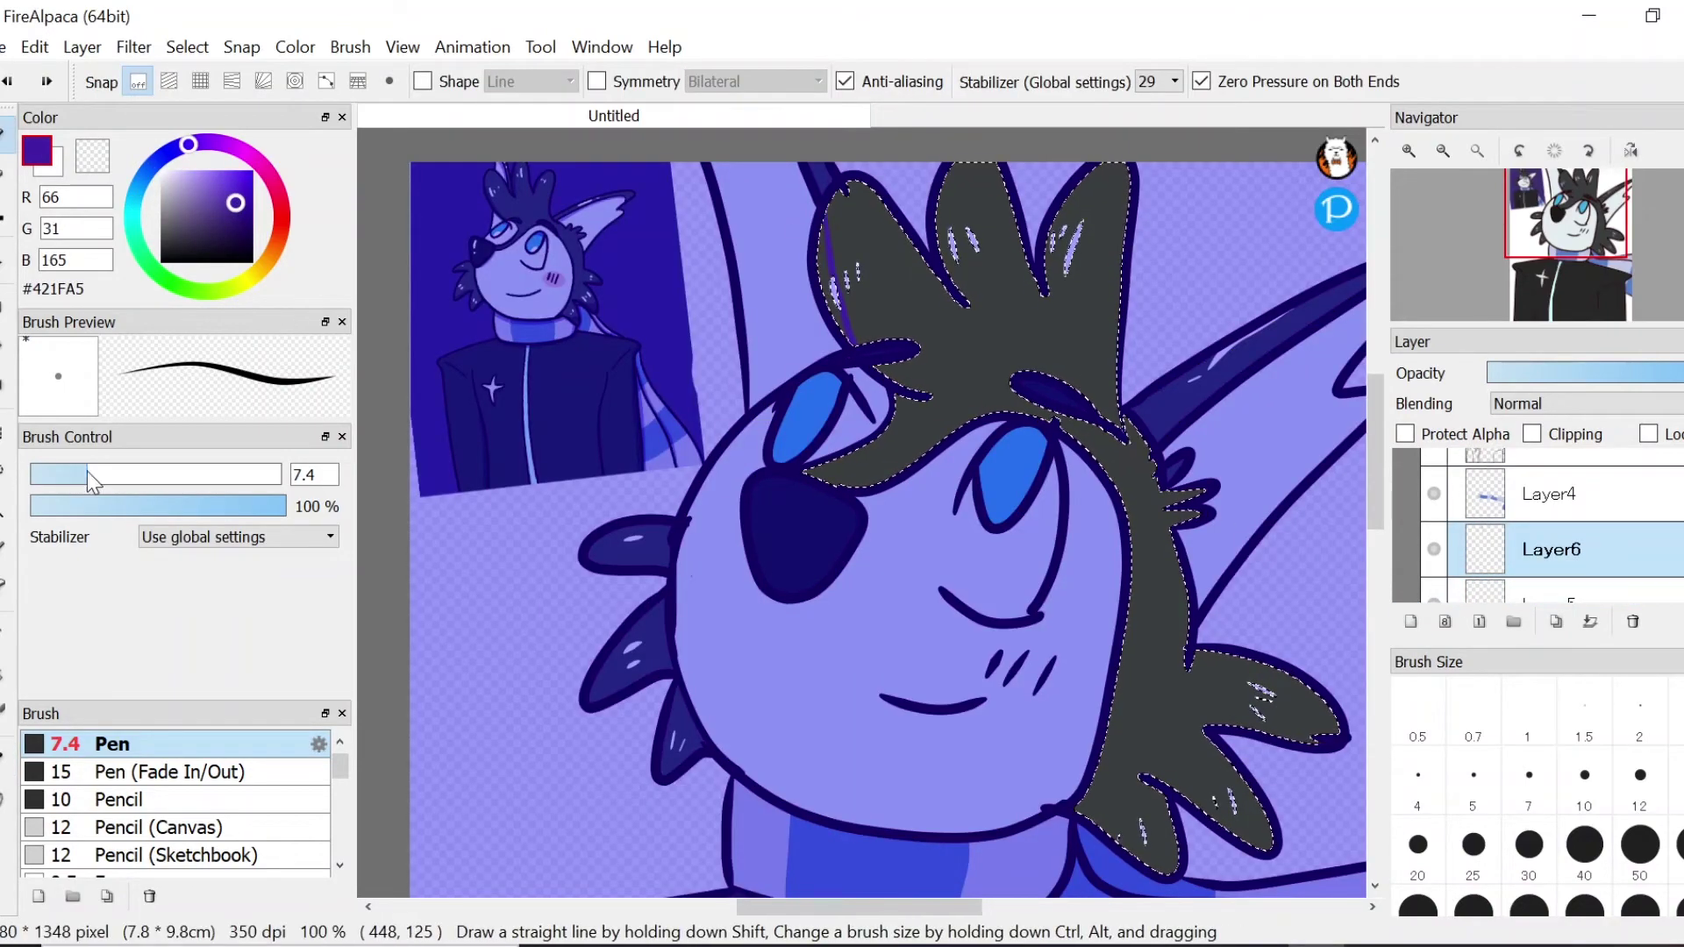
{"action": "left_click_drag", "start_coordinate": [947, 205], "coordinate": [961, 290]}
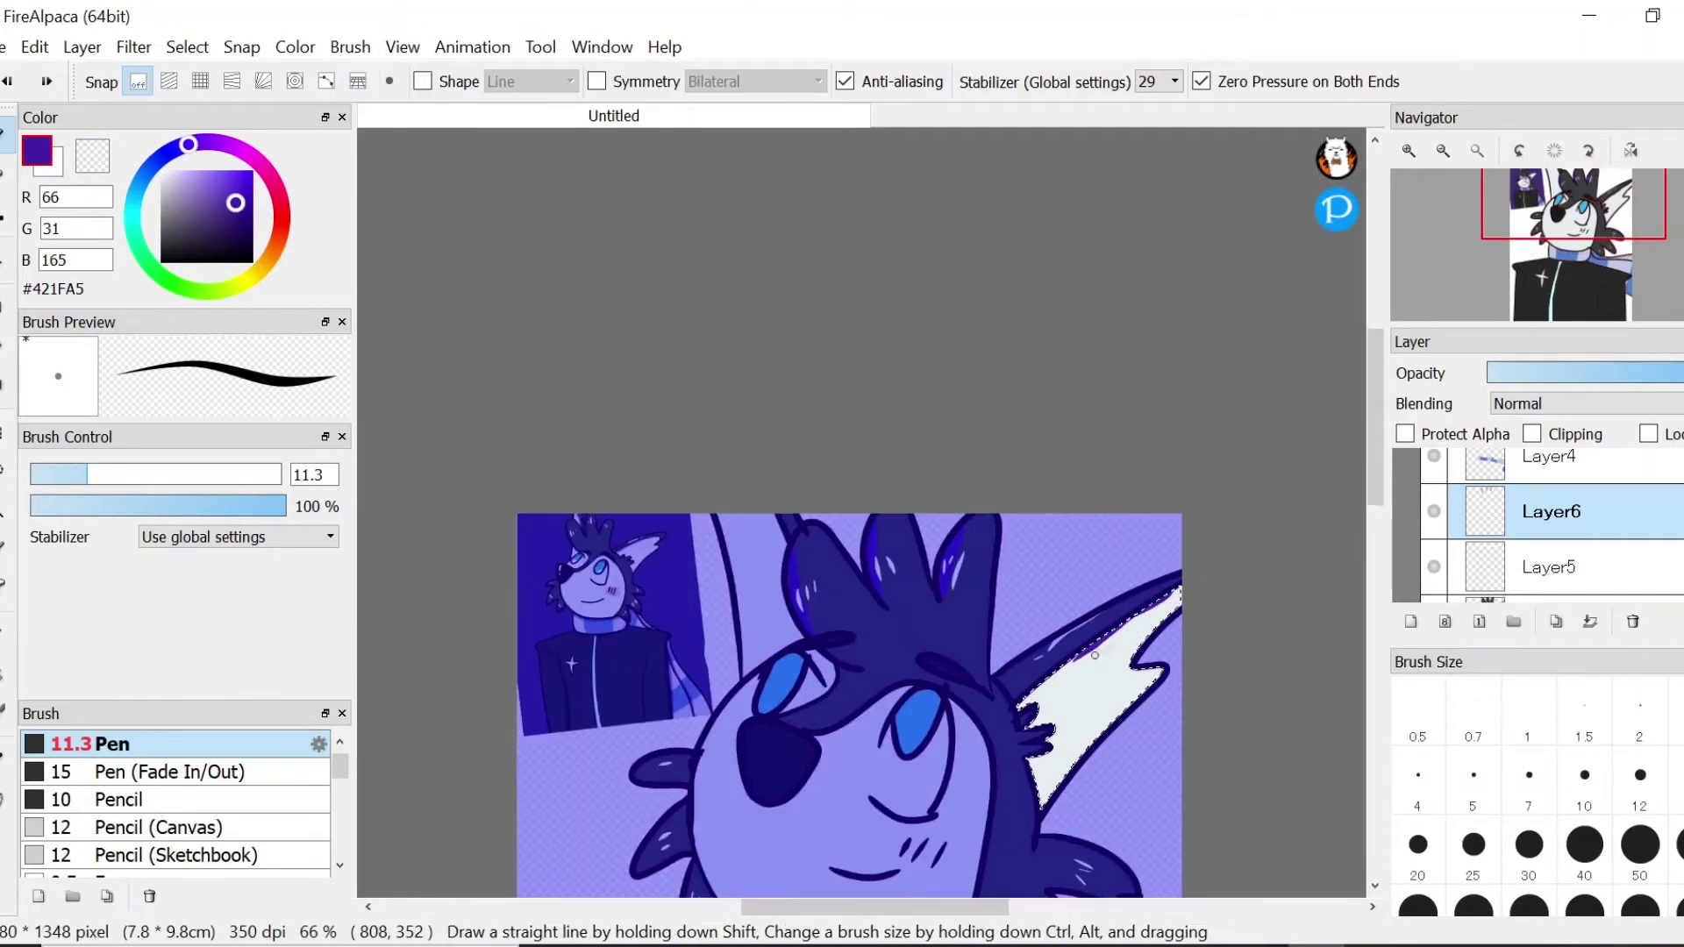
Step: Set Layer6 to Multiply and shade the jacket's edges and the scarf tail with the Pen
{"action": "key", "text": "g"}
{"action": "key", "text": "v"}
{"action": "key", "text": "b"}
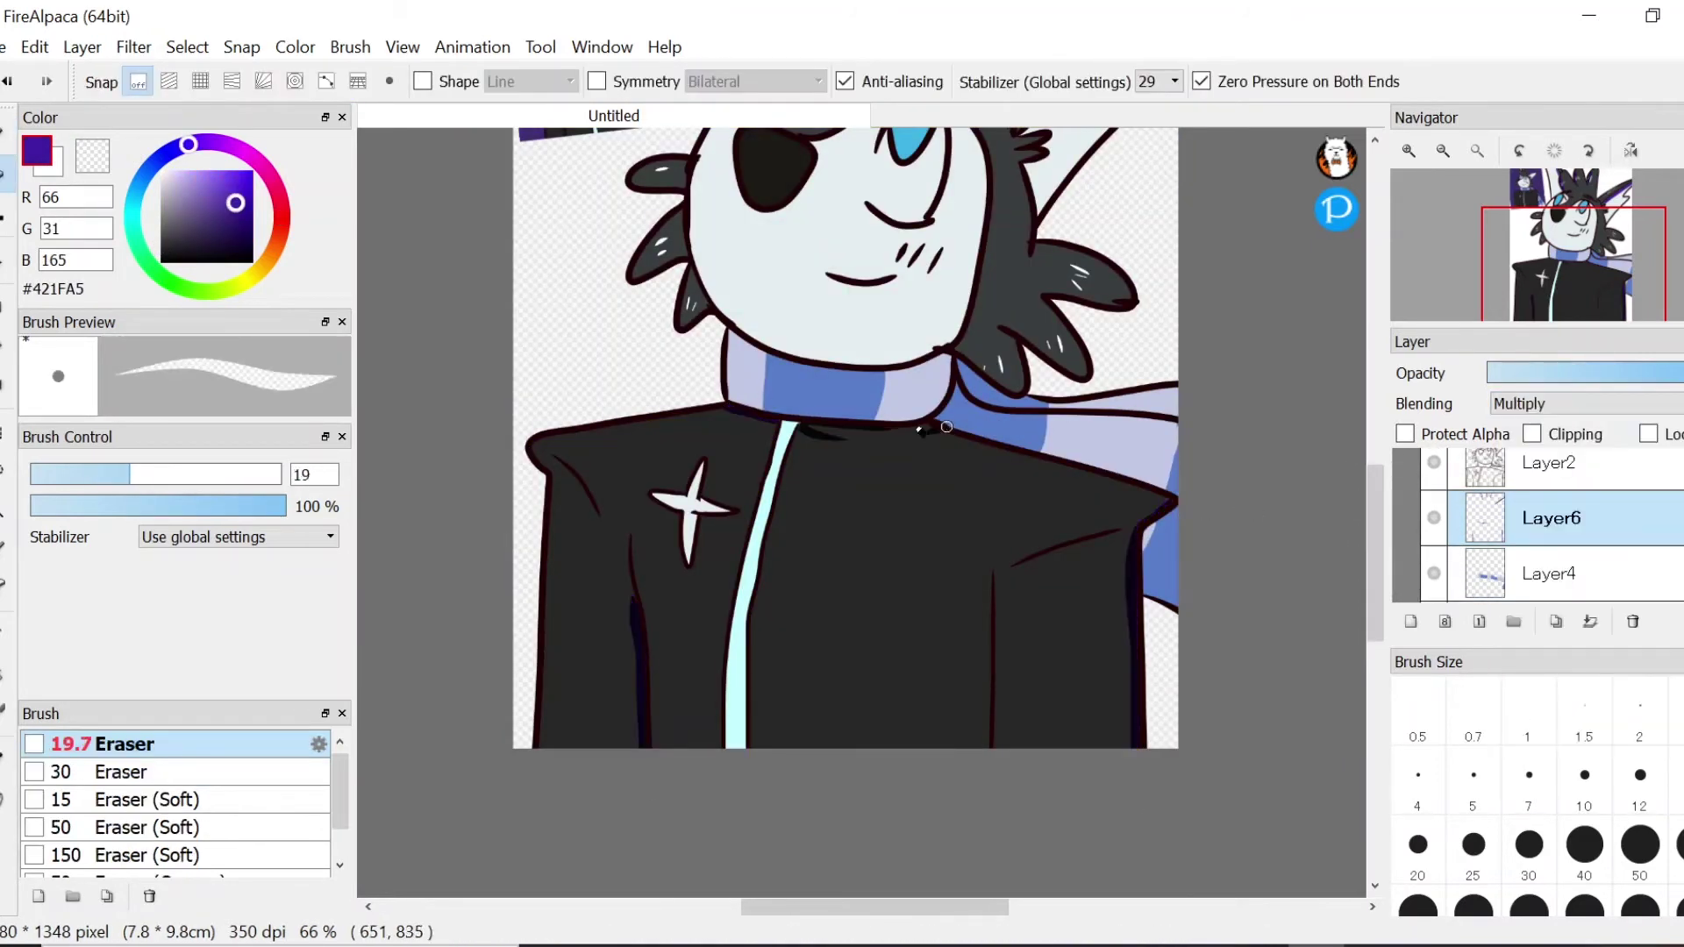
{"action": "key", "text": "b"}
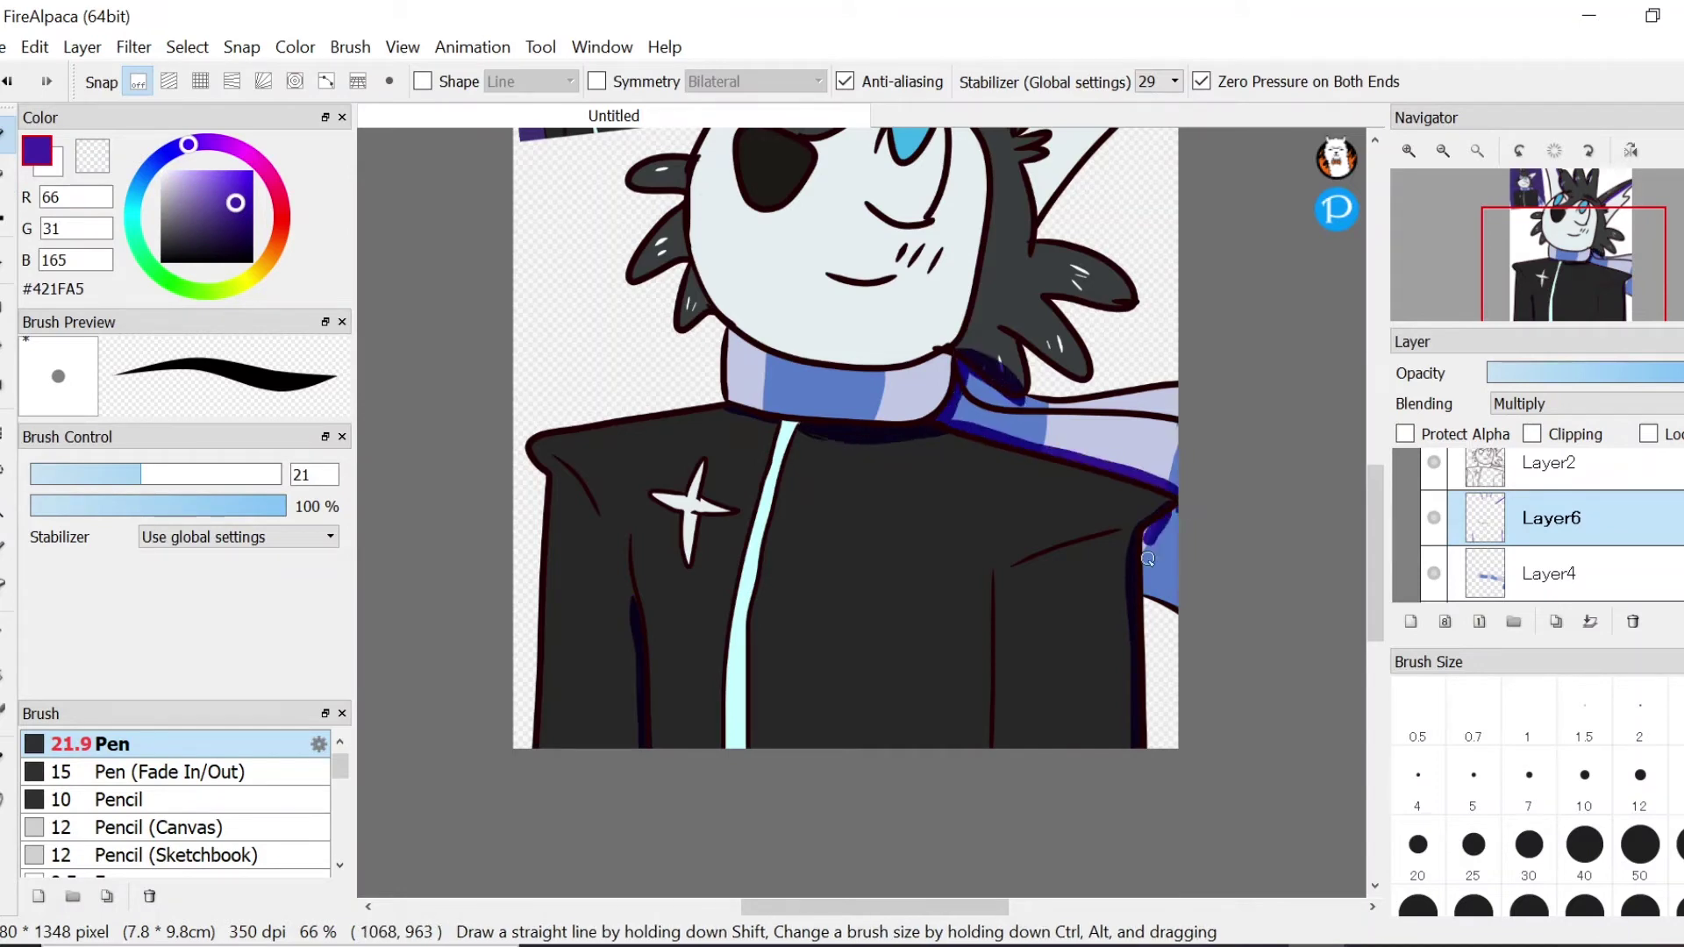
{"action": "left_click_drag", "start_coordinate": [1148, 559], "coordinate": [1148, 600]}
Step: Select the scarf piece below the shoulder on Layer4 and shade it on Layer6
{"action": "left_click", "coordinate": [1549, 575]}
{"action": "key", "text": "w"}
{"action": "left_click", "coordinate": [1163, 572]}
{"action": "left_click", "coordinate": [1509, 519]}
{"action": "key", "text": "b"}
{"action": "left_click", "coordinate": [1555, 586]}
{"action": "left_click", "coordinate": [1551, 521]}
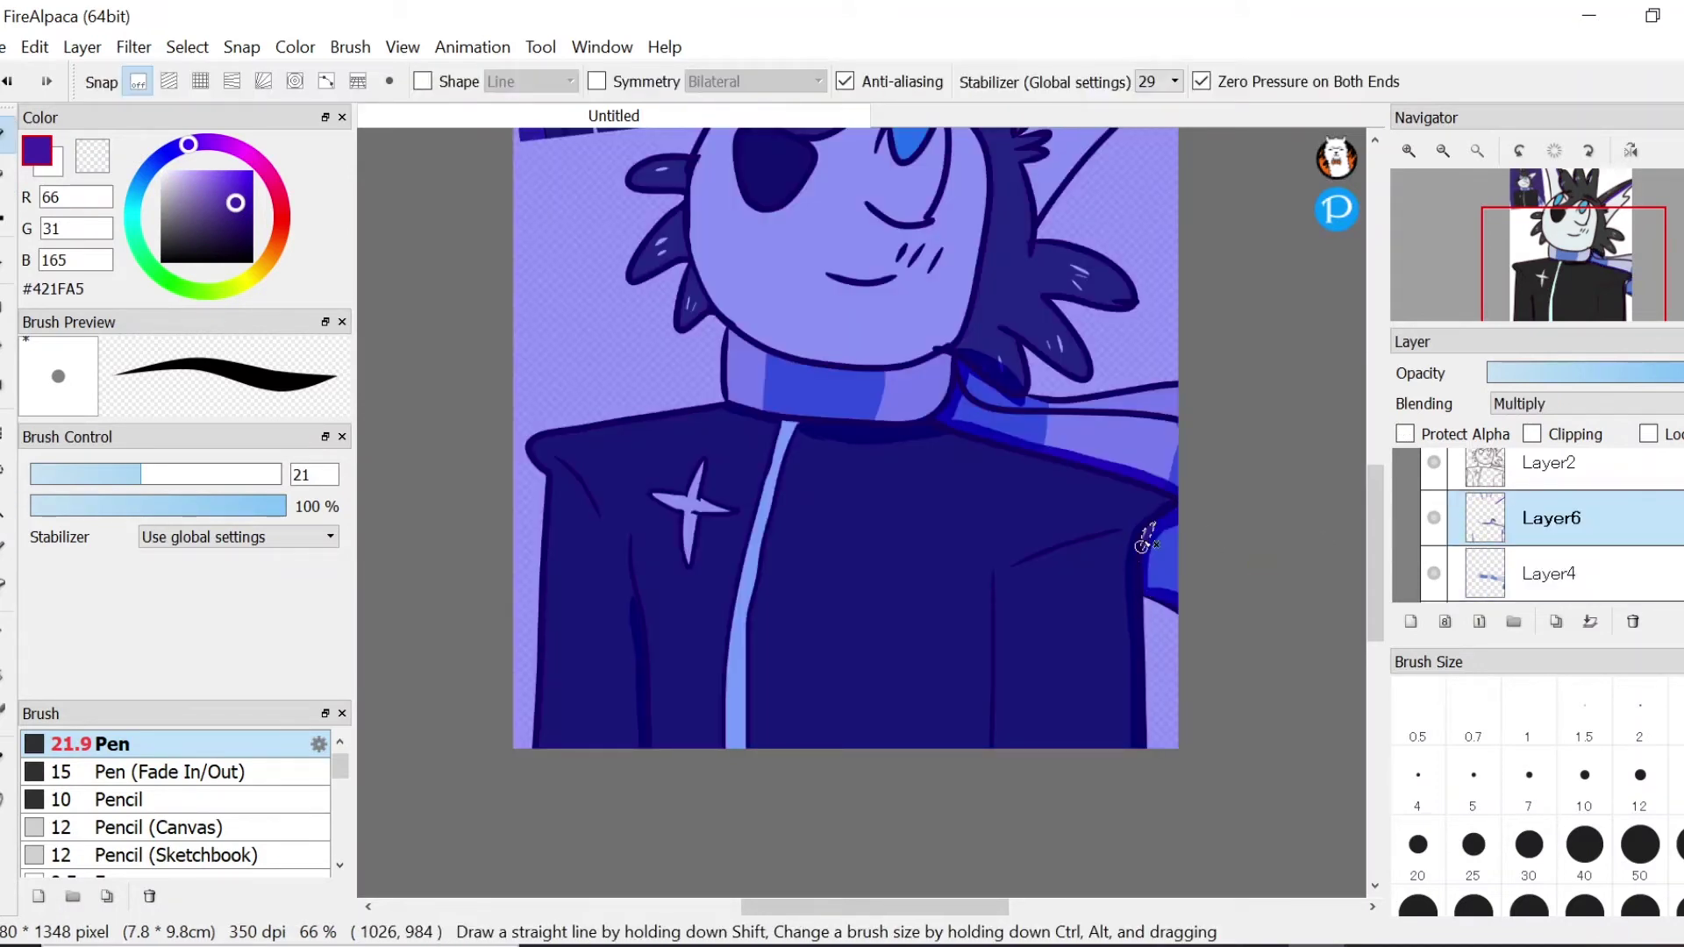
{"action": "key", "text": "ctrl+d"}
Step: Change Layer6's blending mode and shade the edge of the wrapped scarf in purple
{"action": "left_click", "coordinate": [1052, 500], "text": "alt"}
{"action": "left_click_drag", "start_coordinate": [735, 332], "coordinate": [758, 349]}
{"action": "left_click", "coordinate": [1571, 406]}
{"action": "left_click", "coordinate": [1566, 426]}
{"action": "left_click", "coordinate": [1174, 520], "text": "alt"}
{"action": "left_click_drag", "start_coordinate": [946, 352], "coordinate": [942, 400]}
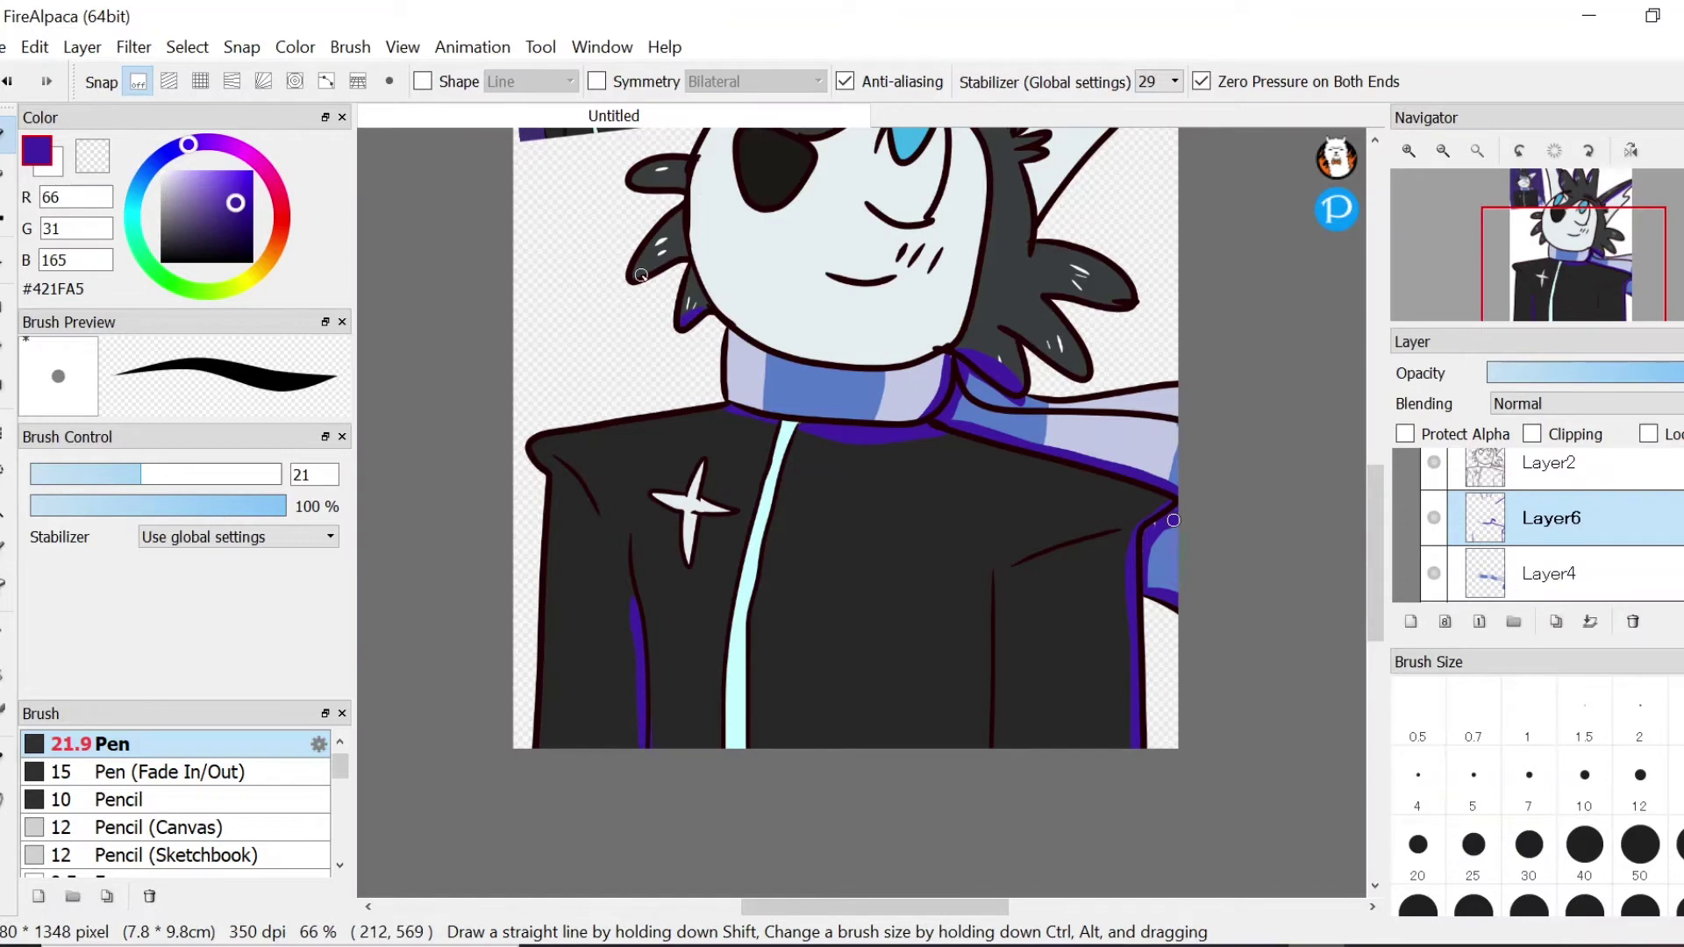
Step: Shade the undersides of the cheek fur tufts and the near ear's rim with purple #421FA5 on Layer6
{"action": "scroll", "coordinate": [672, 191], "scroll_direction": "up", "scroll_amount": 3}
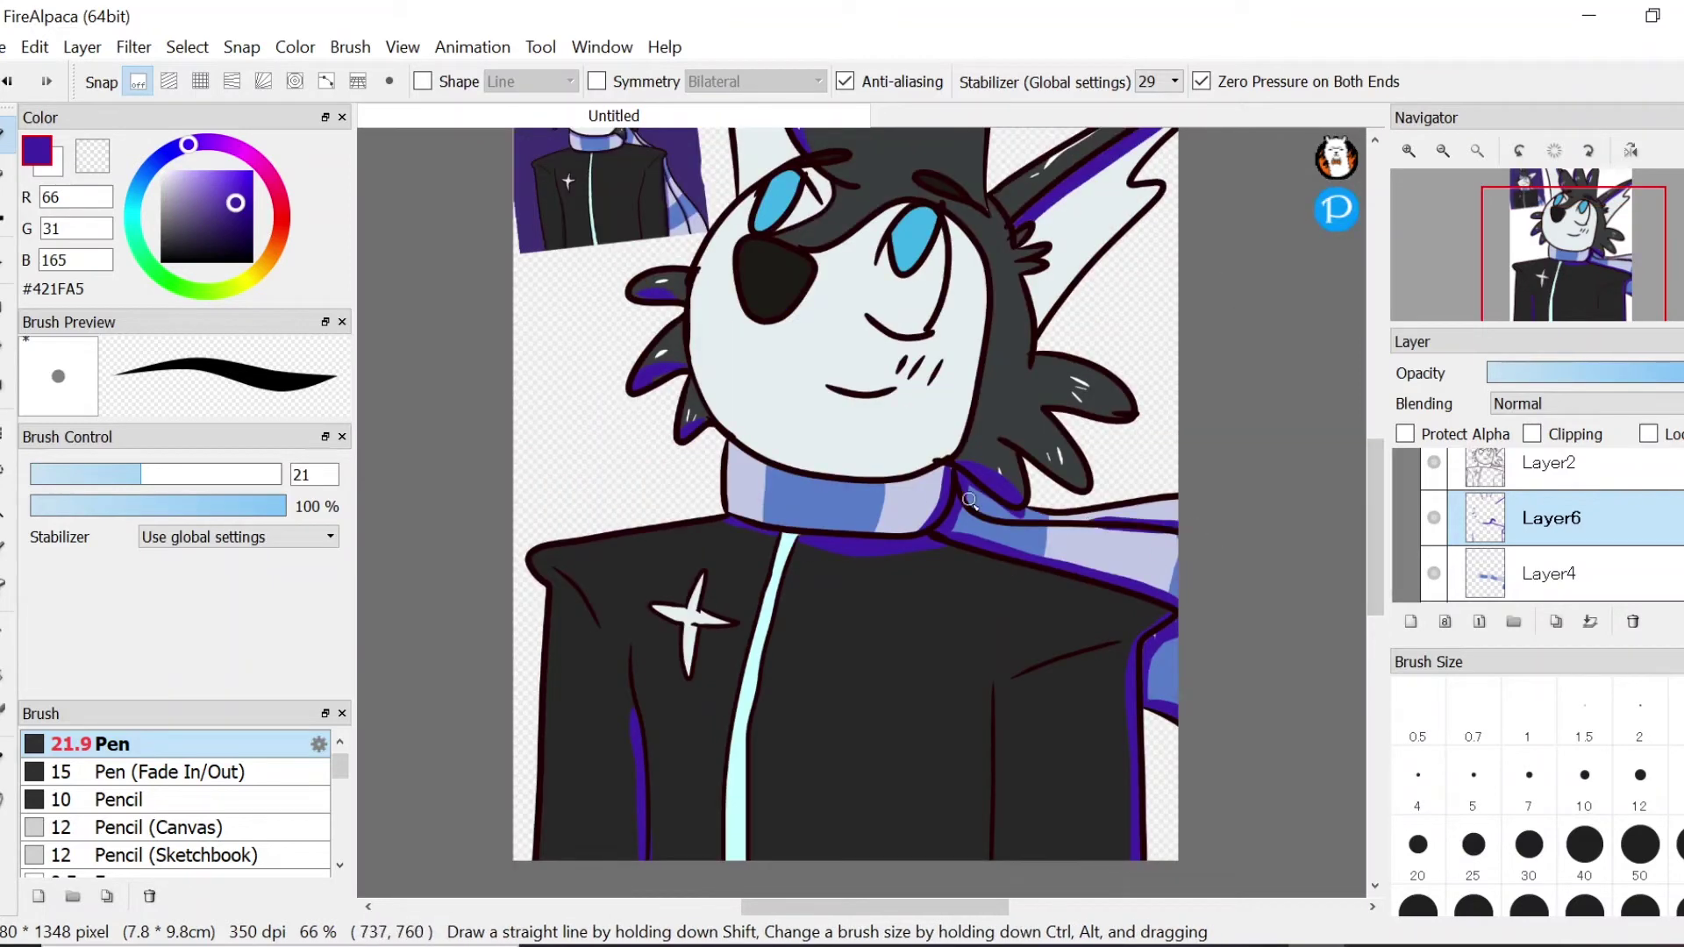
{"action": "left_click", "coordinate": [472, 46]}
{"action": "left_click", "coordinate": [438, 77]}
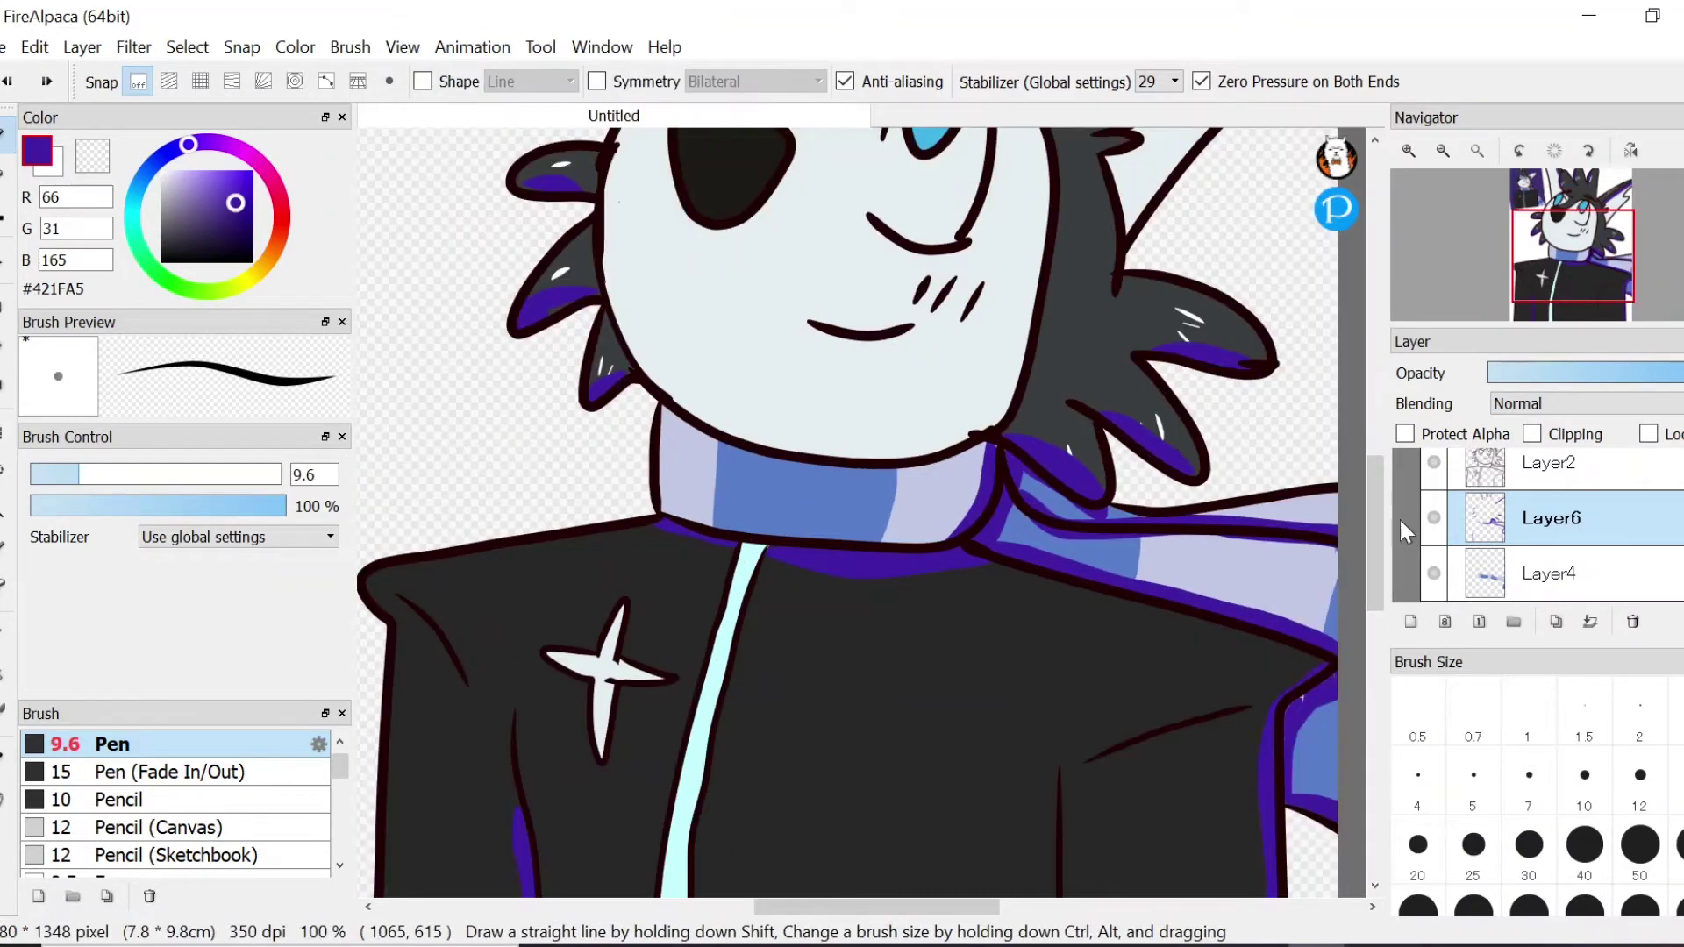
Step: Outline and fill purple shadows across the upper part of both irises on Layer6 using a 9.6 px Pen
{"action": "scroll", "coordinate": [1406, 533], "scroll_direction": "up", "scroll_amount": 1}
{"action": "scroll", "coordinate": [982, 526], "scroll_direction": "up", "scroll_amount": 6}
{"action": "left_click_drag", "start_coordinate": [909, 446], "coordinate": [971, 438]}
{"action": "key", "text": "g"}
{"action": "left_click", "coordinate": [947, 408]}
{"action": "key", "text": "b"}
{"action": "left_click_drag", "start_coordinate": [719, 361], "coordinate": [797, 387]}
{"action": "key", "text": "g"}
{"action": "left_click", "coordinate": [757, 347]}
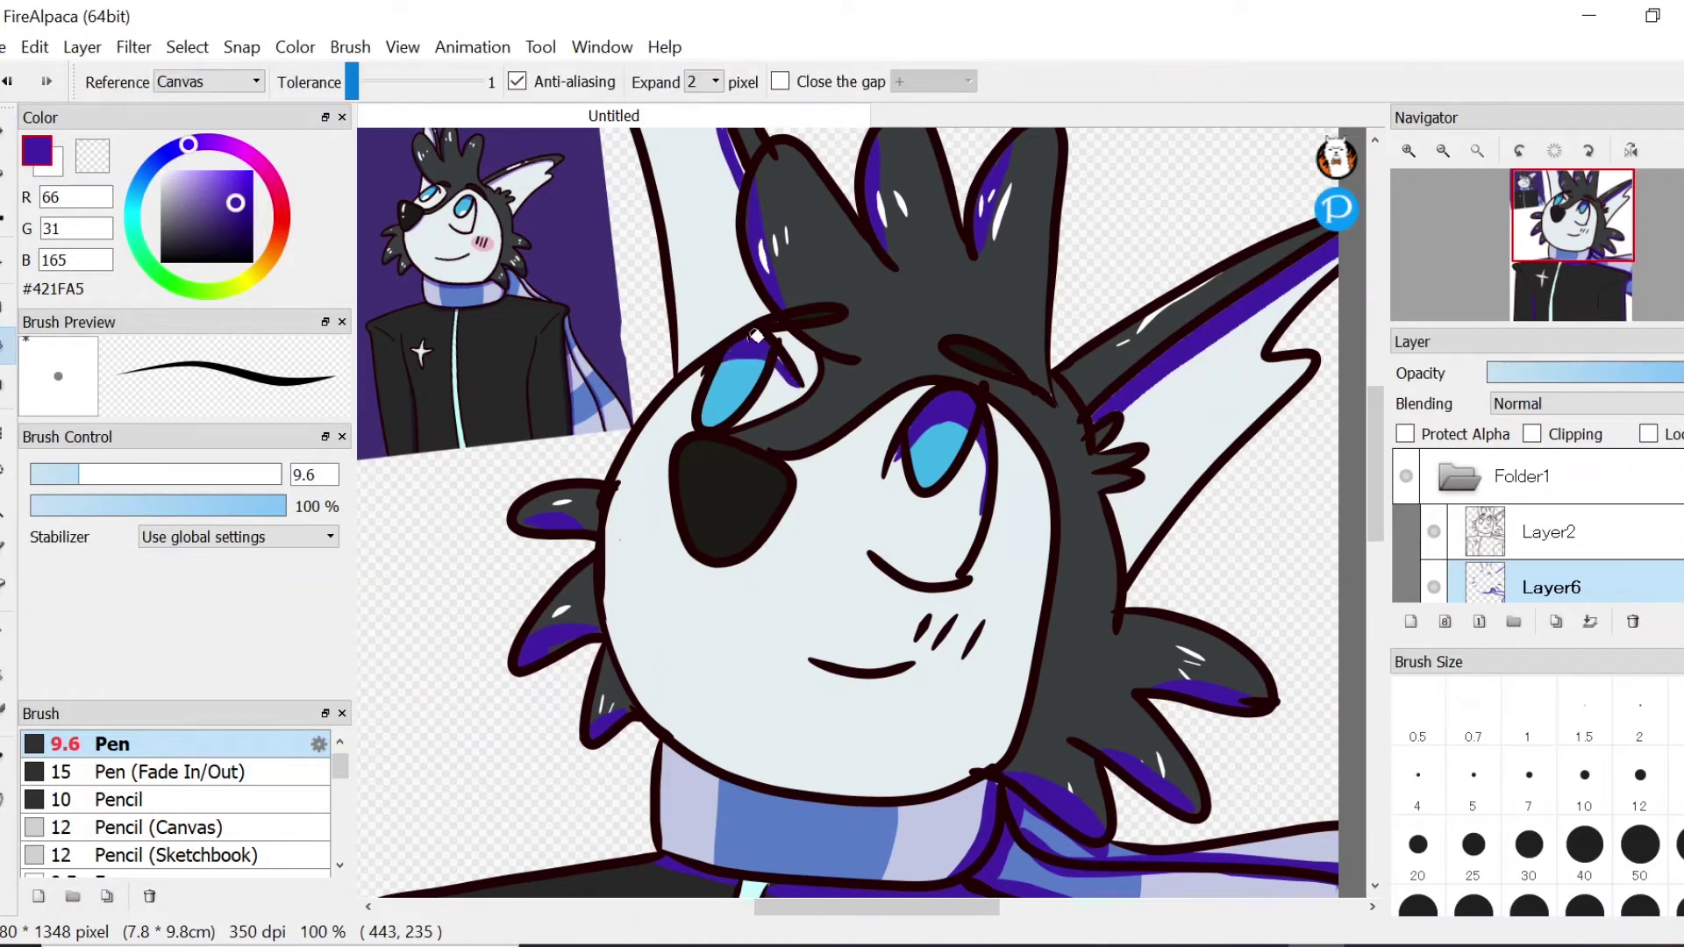
Step: Shade the face beneath the nose in purple and change Layer6's blending mode so the shadows blend with the colours
{"action": "key", "text": "b"}
{"action": "left_click_drag", "start_coordinate": [1372, 462], "coordinate": [1372, 468]}
{"action": "left_click_drag", "start_coordinate": [797, 429], "coordinate": [723, 530]}
{"action": "left_click", "coordinate": [1571, 404]}
{"action": "left_click", "coordinate": [1566, 446]}
Step: Set the colour to white #FFFFFF and paint highlights in the eyes and on the nose on Layer5
{"action": "scroll", "coordinate": [1553, 553], "scroll_direction": "down", "scroll_amount": 3}
{"action": "left_click", "coordinate": [1552, 563]}
{"action": "left_click_drag", "start_coordinate": [180, 189], "coordinate": [142, 136]}
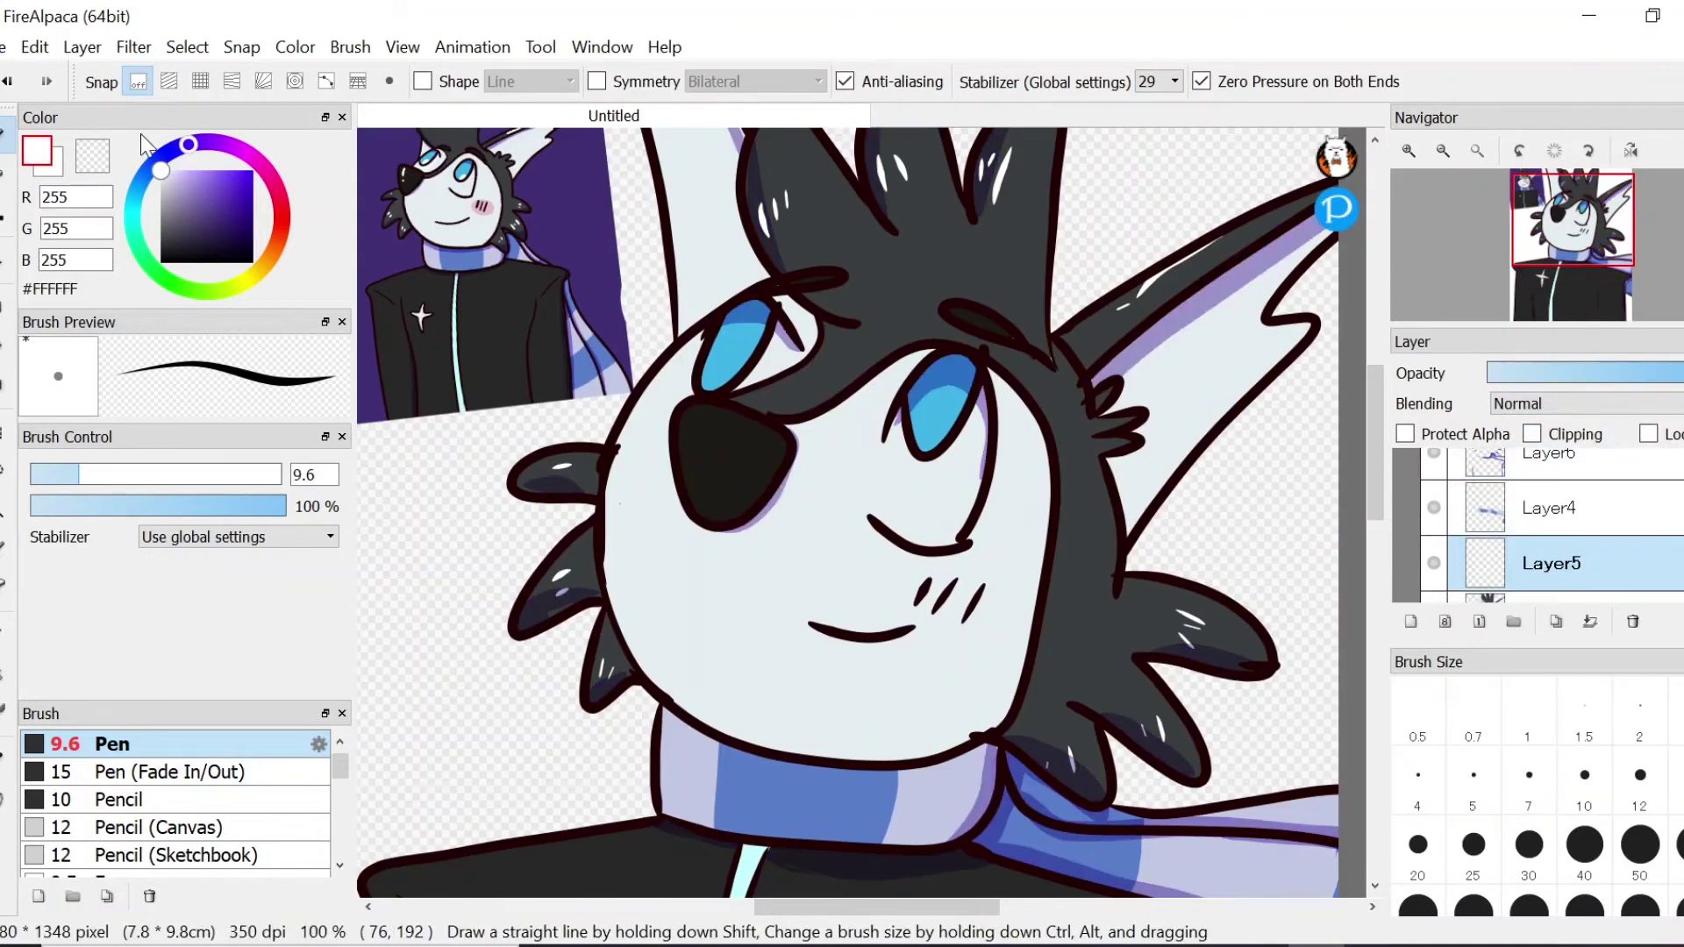
{"action": "left_click_drag", "start_coordinate": [739, 355], "coordinate": [730, 377]}
Step: Fill the whites of both eyes with white on the colour layer beneath Layer5
{"action": "left_click", "coordinate": [1487, 600]}
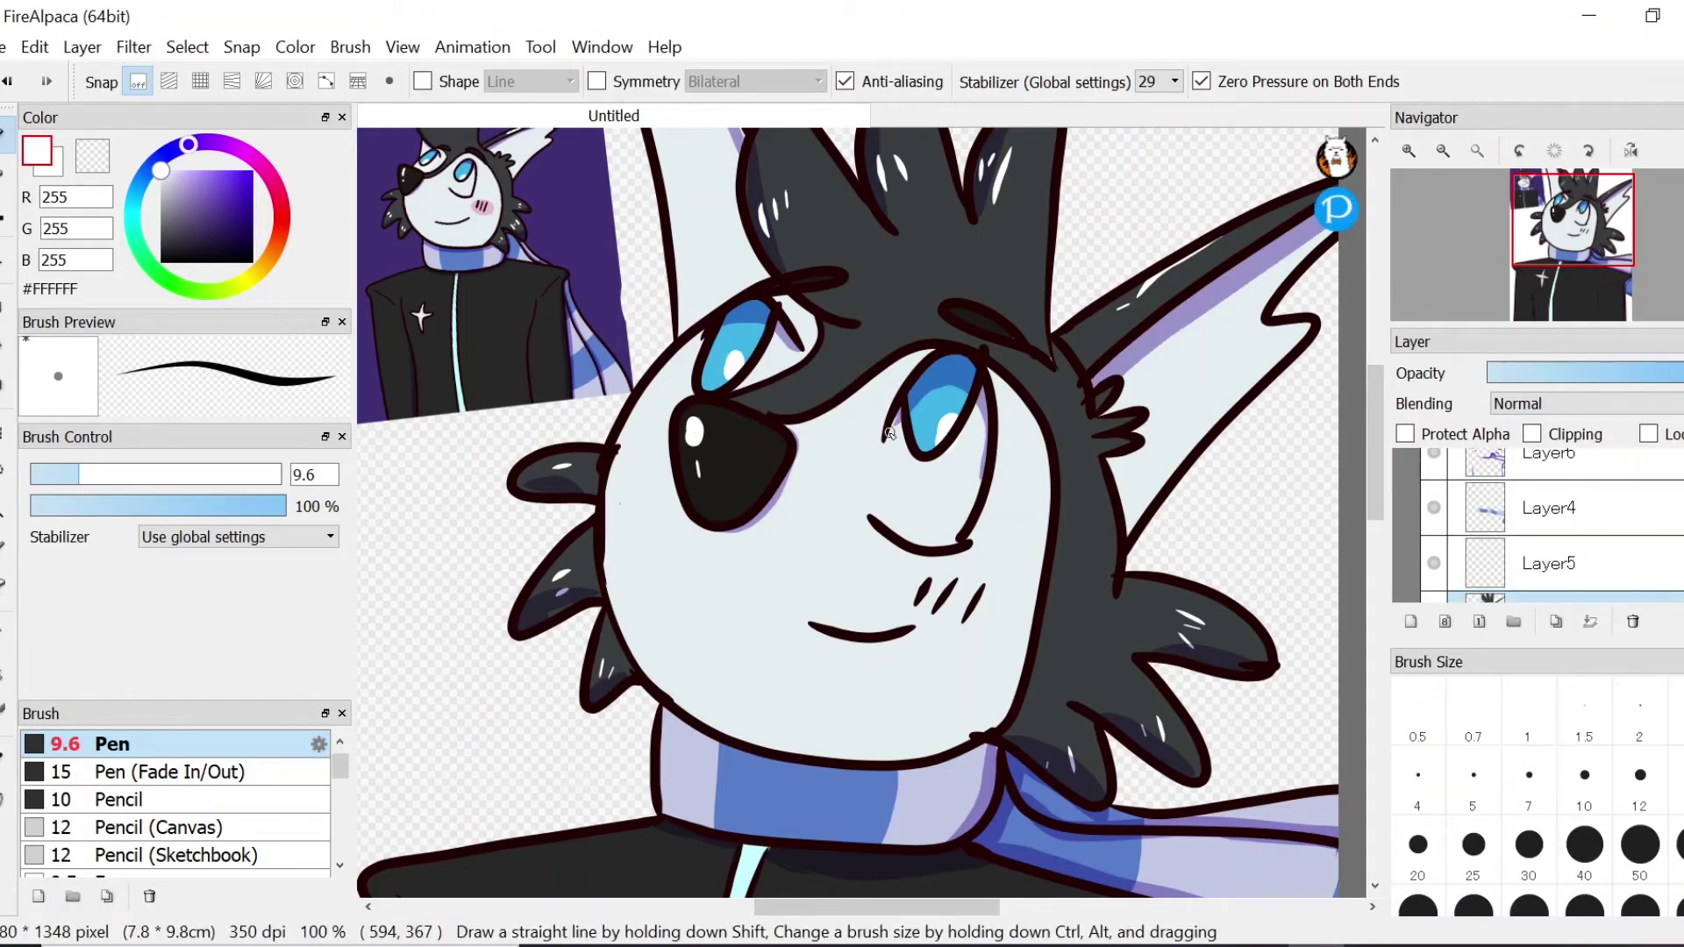
{"action": "key", "text": "g"}
{"action": "left_click", "coordinate": [920, 500]}
{"action": "key", "text": "b"}
{"action": "key", "text": "g"}
{"action": "left_click", "coordinate": [780, 356]}
Step: Add a new layer above Layer6 and paint a red blush around the three cheek marks
{"action": "left_click", "coordinate": [1597, 513]}
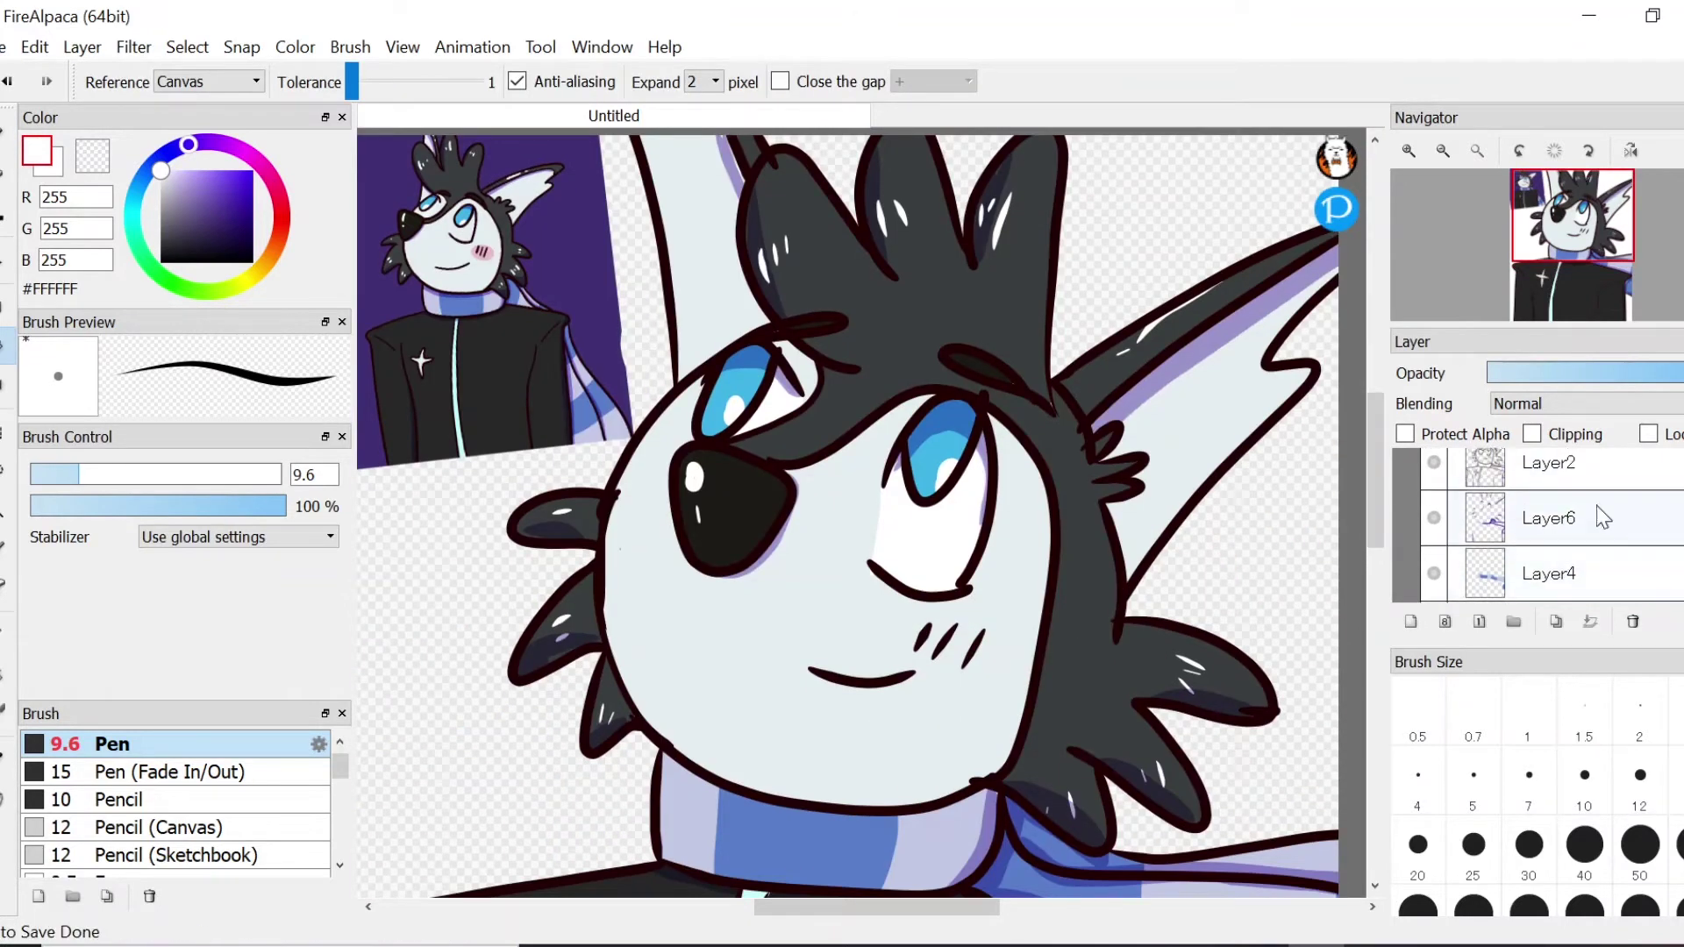
{"action": "left_click", "coordinate": [1411, 622]}
{"action": "left_click", "coordinate": [281, 213]}
{"action": "key", "text": "m"}
{"action": "key", "text": "g"}
{"action": "left_click", "coordinate": [950, 654]}
{"action": "mouse_move", "coordinate": [865, 621]}
{"action": "left_mouse_down"}
{"action": "mouse_move", "coordinate": [997, 672]}
{"action": "mouse_move", "coordinate": [963, 641]}
{"action": "left_mouse_up"}
{"action": "key", "text": "w"}
{"action": "left_click", "coordinate": [1072, 86]}
{"action": "key", "text": "b"}
{"action": "key", "text": "v"}
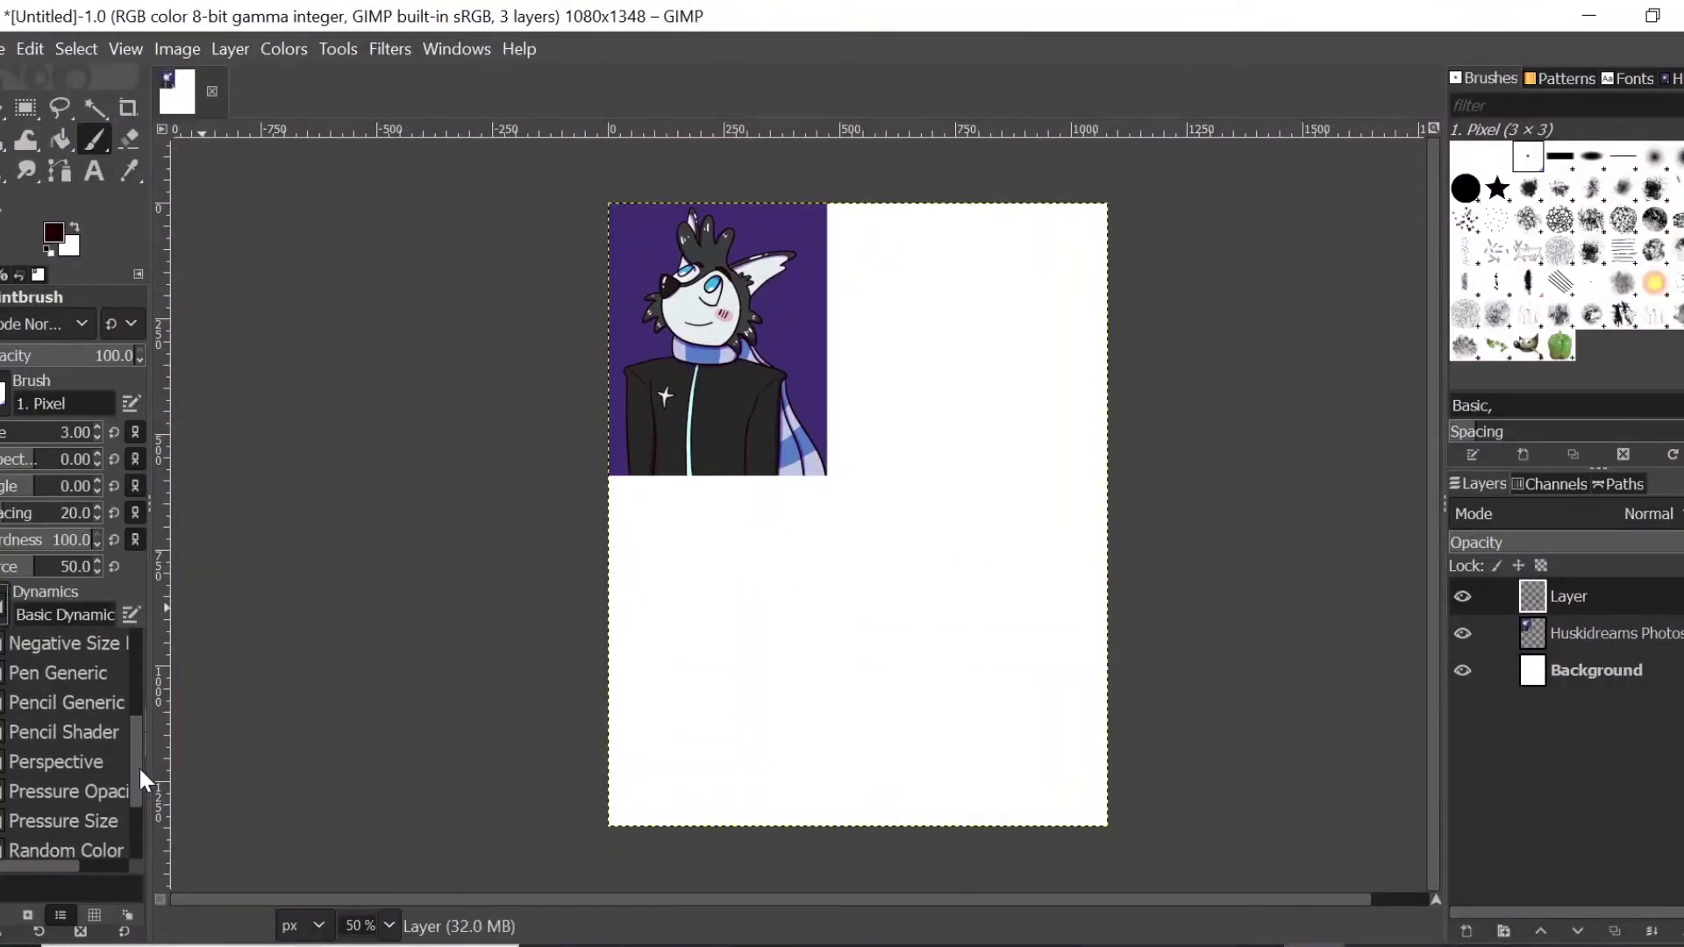
Step: Switch to GIMP, set the Paintbrush dynamics to Pressure Size and try a stroke on the empty layer
{"action": "left_click", "coordinate": [53, 819]}
{"action": "left_click_drag", "start_coordinate": [880, 594], "coordinate": [1022, 338]}
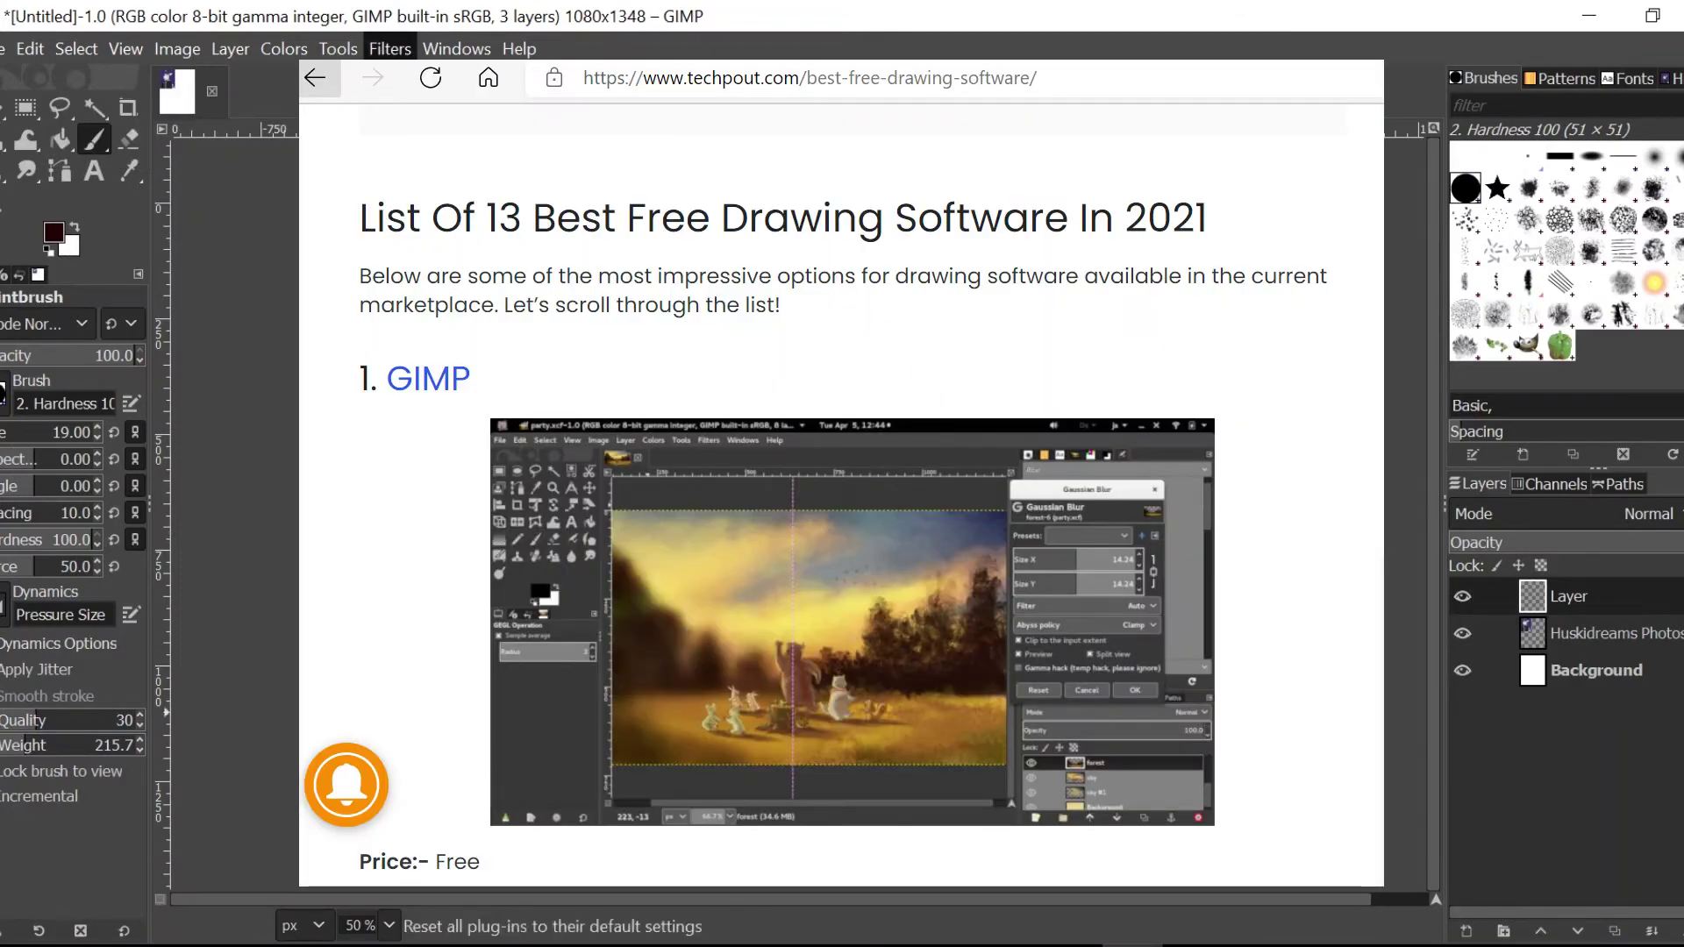
{"action": "left_click", "coordinate": [1436, 386]}
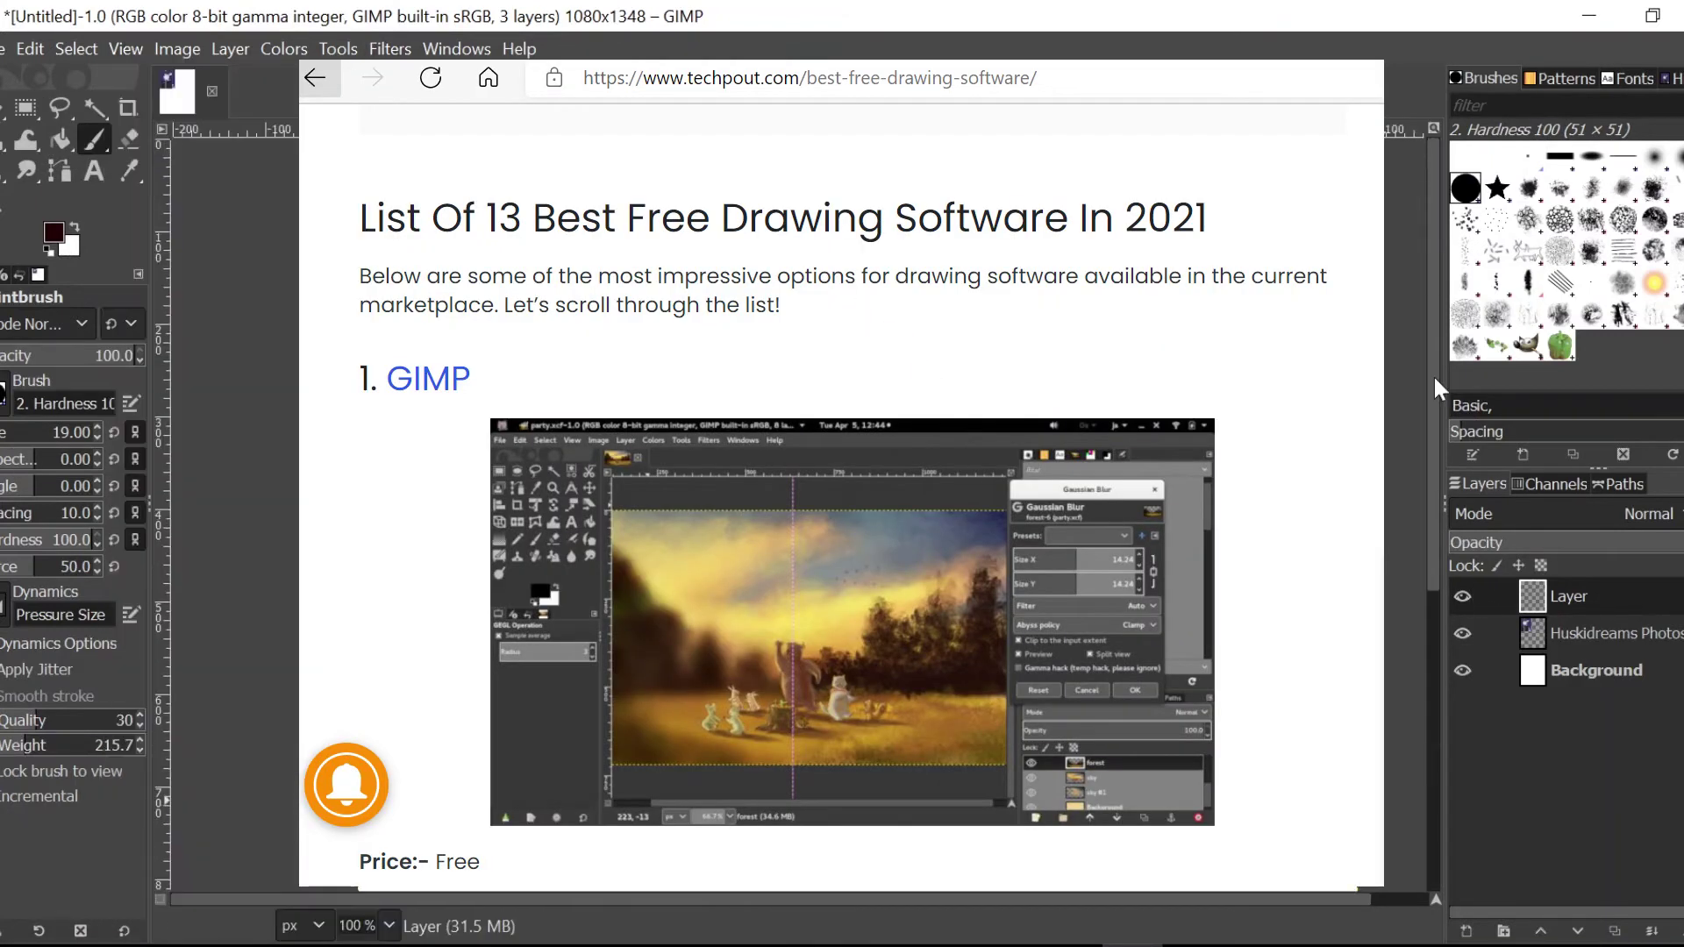
{"action": "left_click", "coordinate": [126, 50]}
{"action": "key", "text": "Escape"}
Step: Sketch the head circle, face guidelines and hair tufts with a red size 8 brush, shifting the sketch down the canvas
{"action": "left_click_drag", "start_coordinate": [914, 299], "coordinate": [856, 466]}
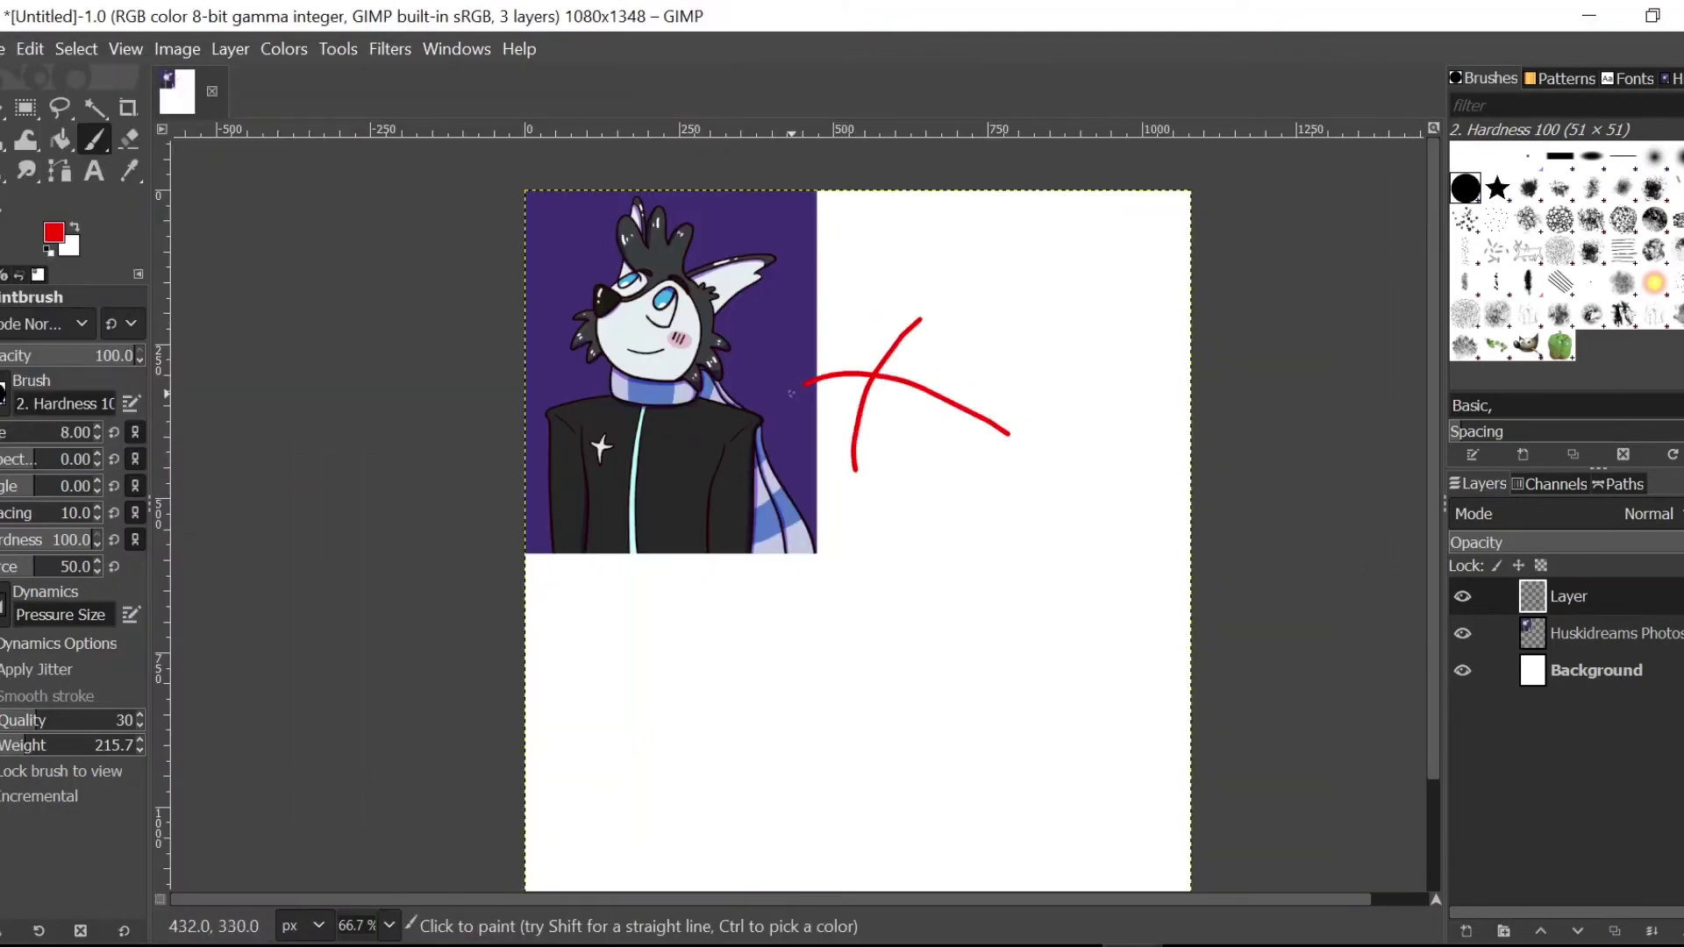
{"action": "left_click_drag", "start_coordinate": [895, 265], "coordinate": [828, 314]}
{"action": "key", "text": "m"}
{"action": "left_click_drag", "start_coordinate": [823, 312], "coordinate": [824, 363]}
{"action": "key", "text": "p"}
{"action": "left_click_drag", "start_coordinate": [984, 386], "coordinate": [1087, 244]}
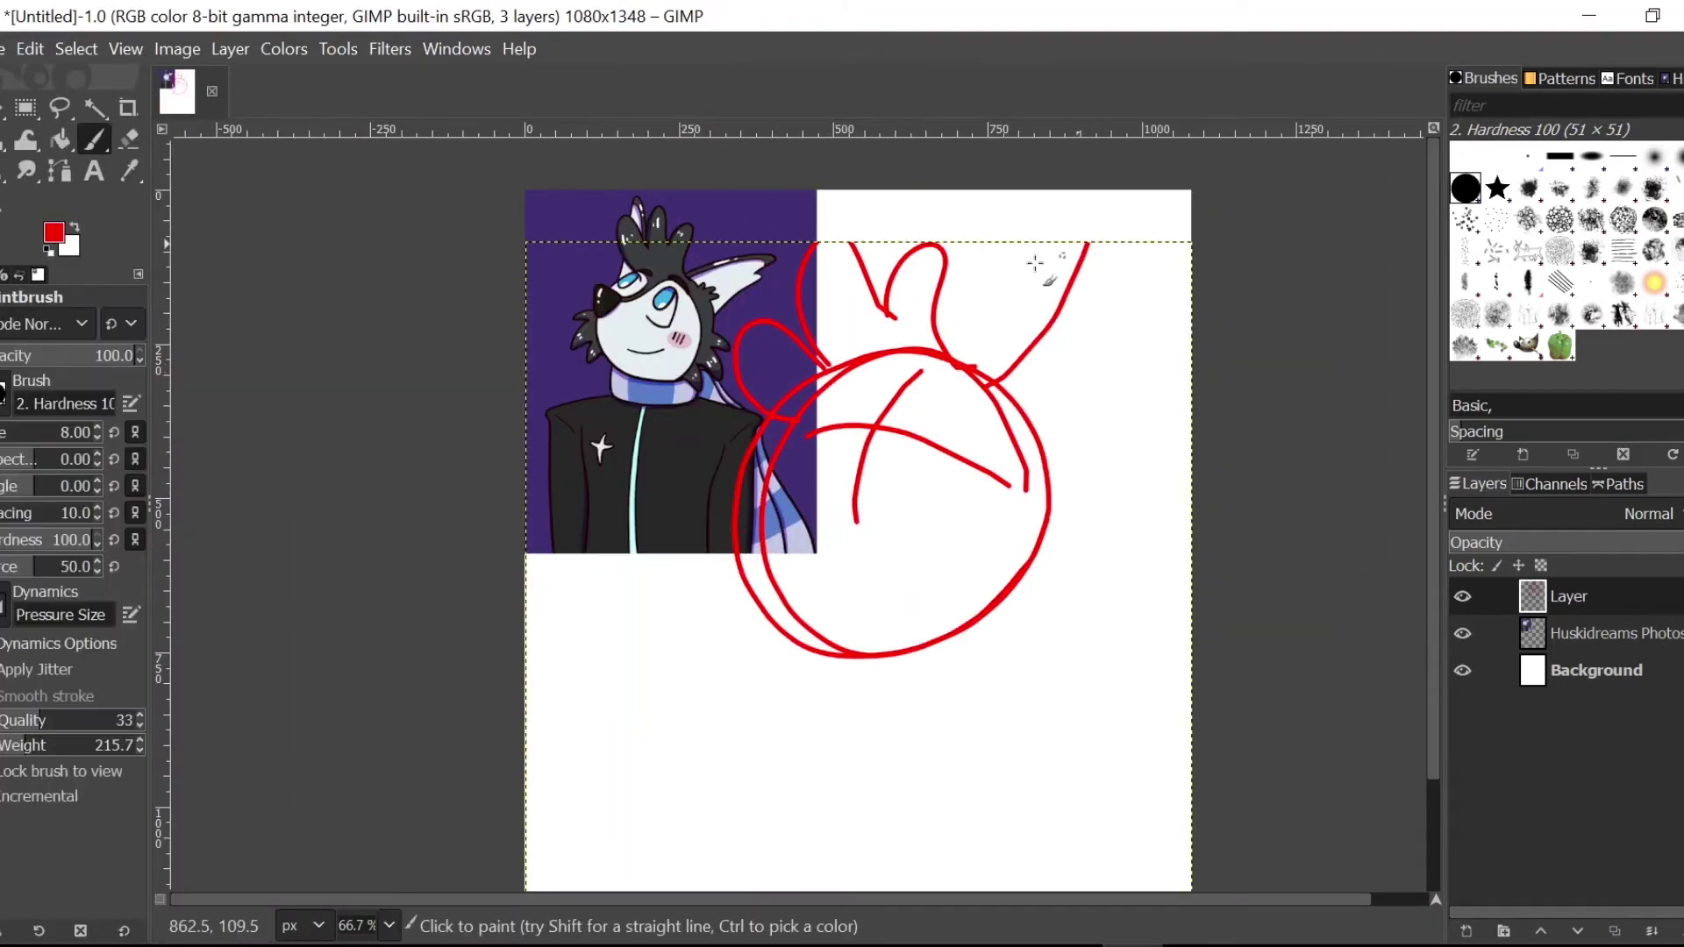
Step: Sketch the near ear, eyes, nose and cheek fur in red, plus the smile and three slanted cheek marks
{"action": "right_click", "coordinate": [1621, 597]}
{"action": "left_click", "coordinate": [1473, 16]}
{"action": "left_click", "coordinate": [1511, 557]}
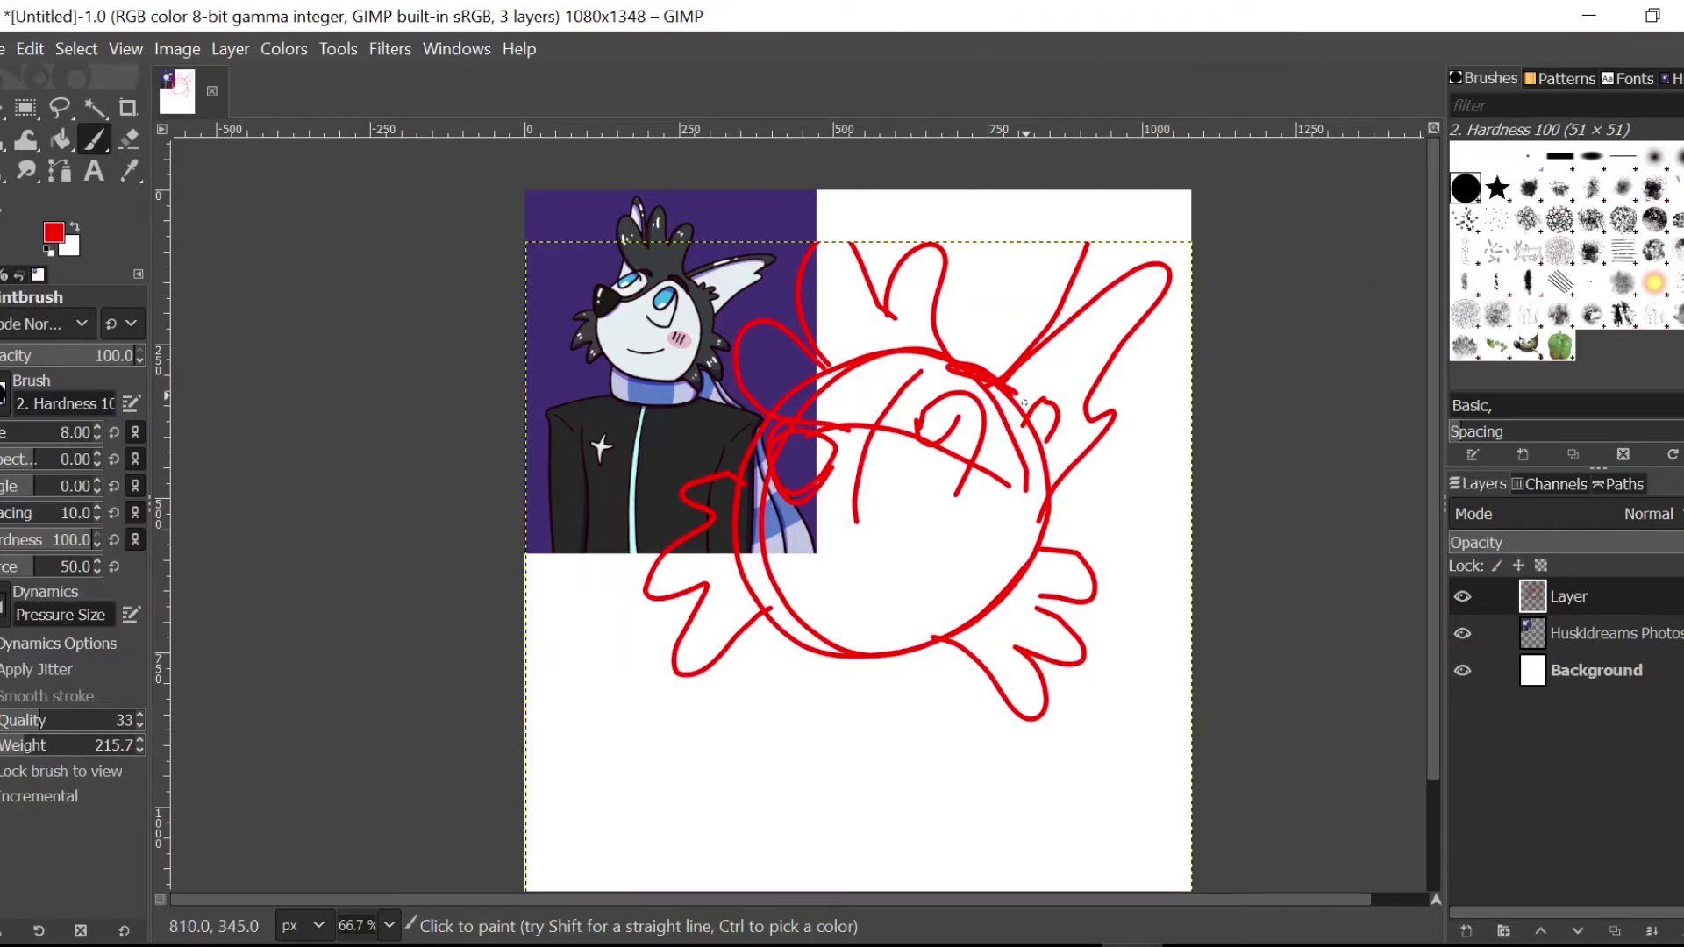
{"action": "left_click_drag", "start_coordinate": [827, 391], "coordinate": [855, 400]}
{"action": "left_click_drag", "start_coordinate": [828, 584], "coordinate": [886, 565]}
{"action": "left_click_drag", "start_coordinate": [923, 500], "coordinate": [899, 531]}
{"action": "left_click_drag", "start_coordinate": [943, 504], "coordinate": [922, 536]}
{"action": "left_click_drag", "start_coordinate": [975, 505], "coordinate": [948, 548]}
Step: Sketch the far ear, wrapped scarf, shoulders and jacket with its chest star in red below the head
{"action": "scroll", "coordinate": [857, 456], "scroll_direction": "down", "scroll_amount": 2}
{"action": "scroll", "coordinate": [858, 456], "scroll_direction": "up", "scroll_amount": 1}
{"action": "left_click_drag", "start_coordinate": [730, 207], "coordinate": [744, 267]}
{"action": "left_click_drag", "start_coordinate": [953, 711], "coordinate": [1002, 657]}
{"action": "scroll", "coordinate": [1003, 657], "scroll_direction": "down", "scroll_amount": 1}
{"action": "left_click_drag", "start_coordinate": [1032, 545], "coordinate": [1193, 633]}
{"action": "left_click_drag", "start_coordinate": [731, 584], "coordinate": [590, 840]}
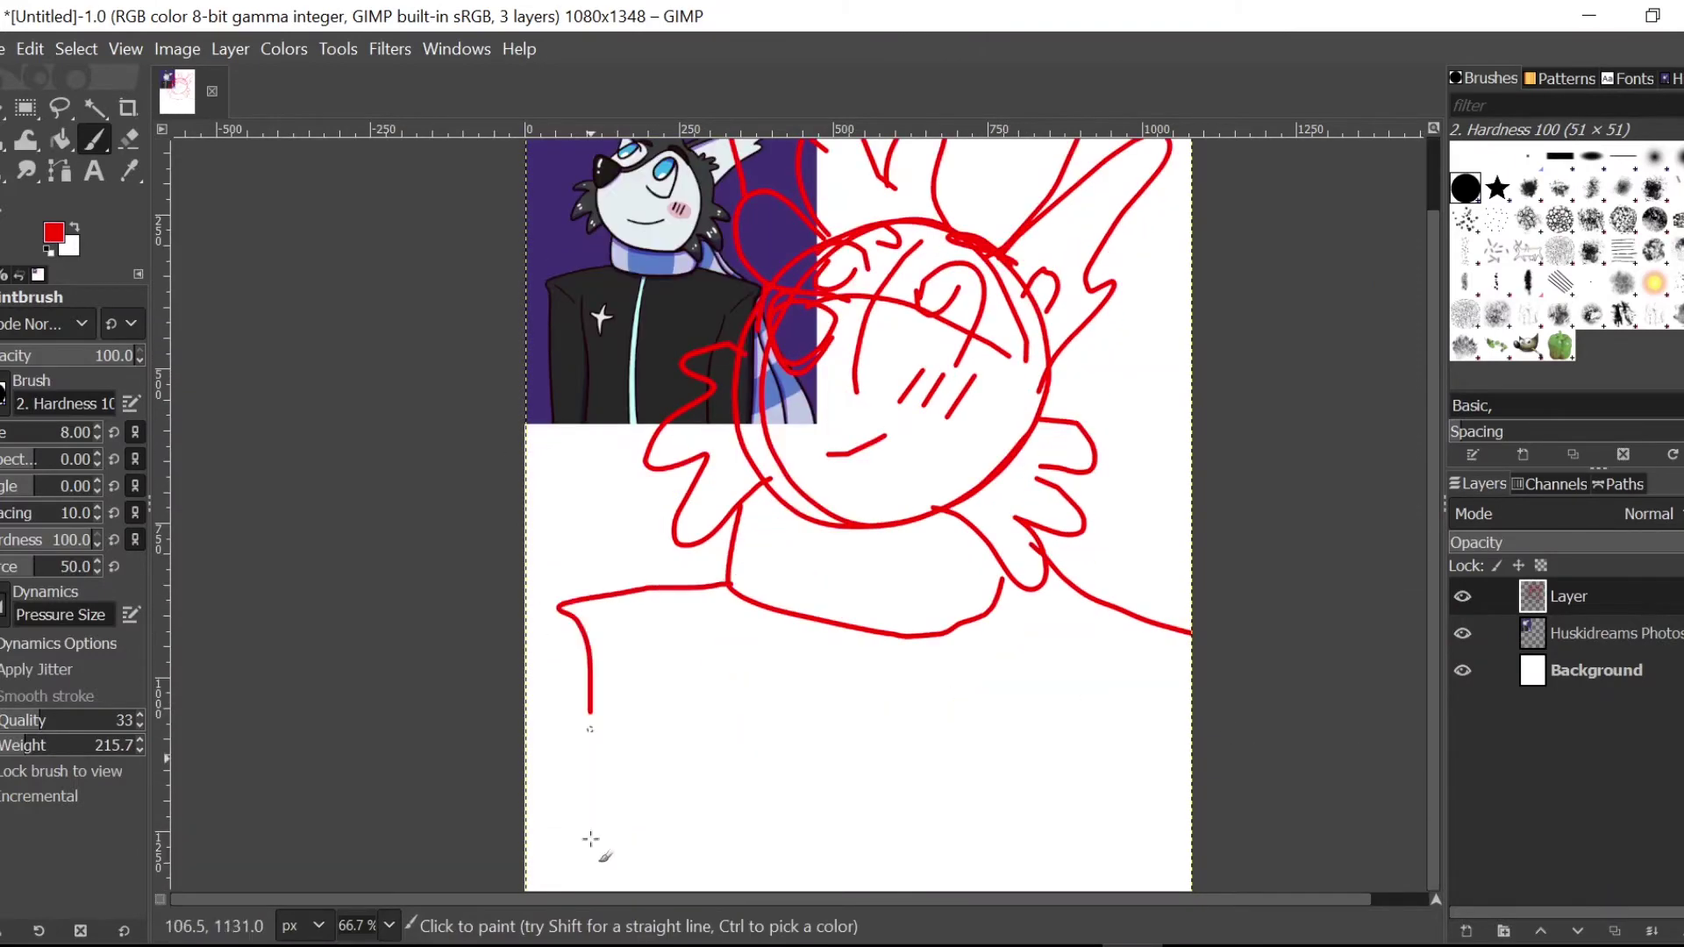
{"action": "left_click_drag", "start_coordinate": [716, 664], "coordinate": [701, 721]}
Step: Move the whole sketch slightly upward on the canvas
{"action": "mouse_move", "coordinate": [1433, 481]}
{"action": "left_mouse_down"}
{"action": "mouse_move", "coordinate": [1411, 467]}
{"action": "mouse_move", "coordinate": [1411, 403]}
{"action": "left_mouse_up"}
{"action": "key", "text": "m"}
{"action": "left_click_drag", "start_coordinate": [1034, 620], "coordinate": [1027, 585]}
{"action": "left_click_drag", "start_coordinate": [1433, 439], "coordinate": [1433, 517]}
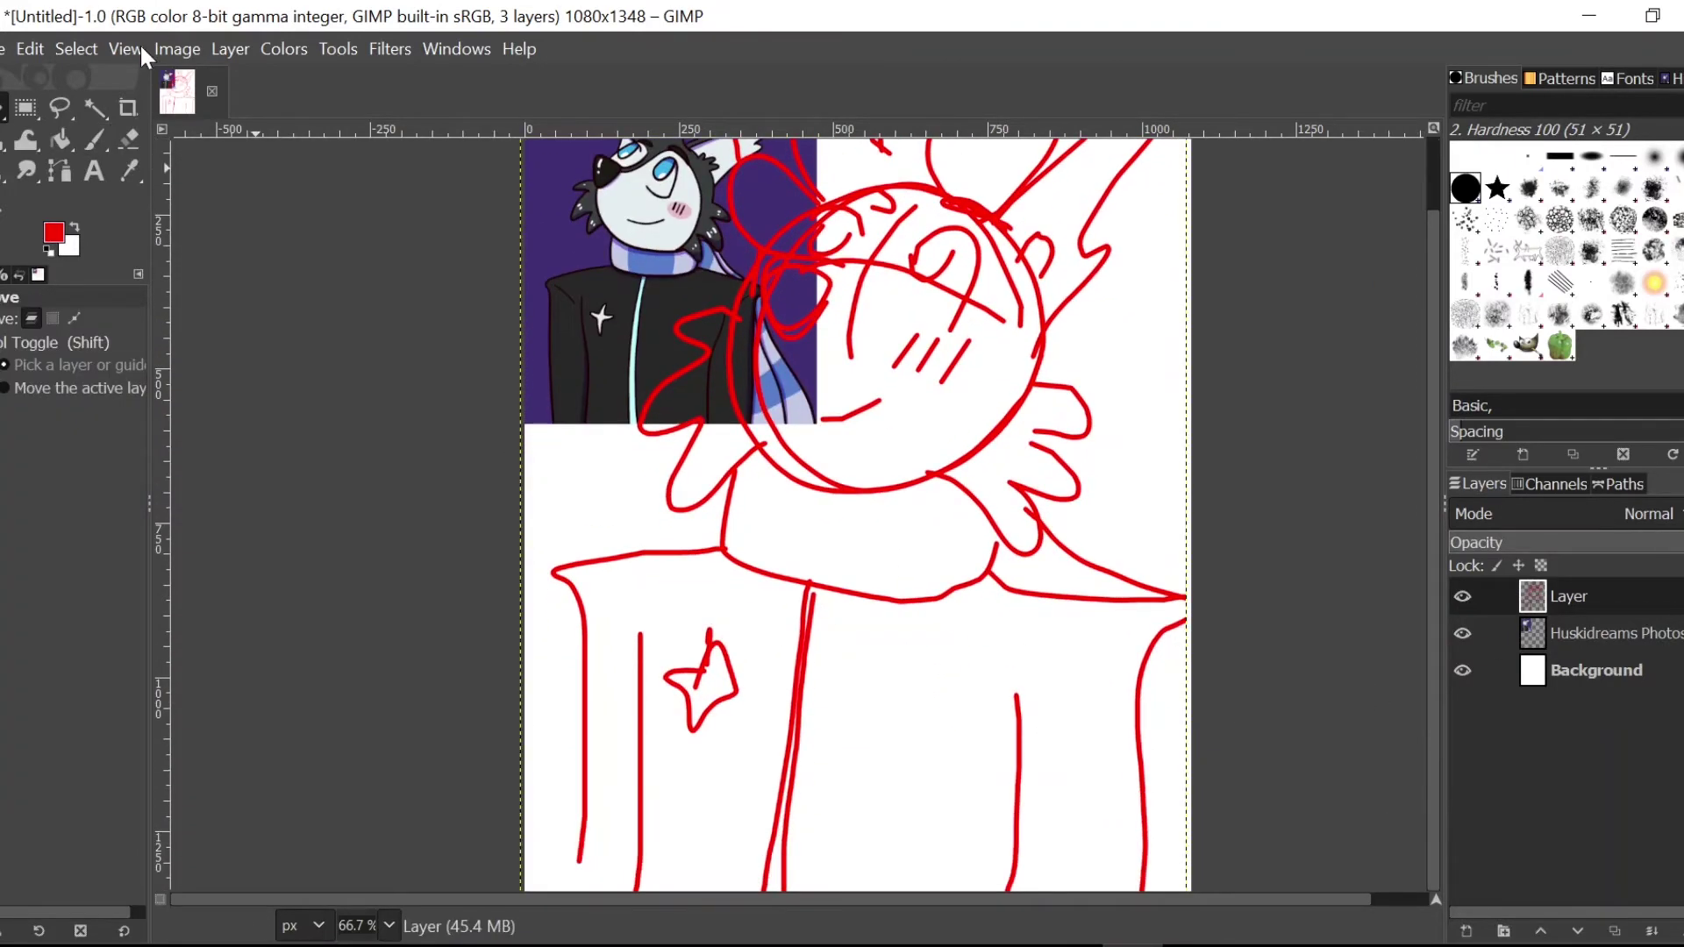
Step: Lower the sketch layer's opacity and add a new layer above it for the line art
{"action": "left_click", "coordinate": [1583, 542]}
{"action": "left_click", "coordinate": [1460, 933]}
{"action": "left_click", "coordinate": [1554, 896]}
{"action": "left_click", "coordinate": [125, 49]}
{"action": "mouse_move", "coordinate": [185, 172]}
{"action": "left_click", "coordinate": [556, 466]}
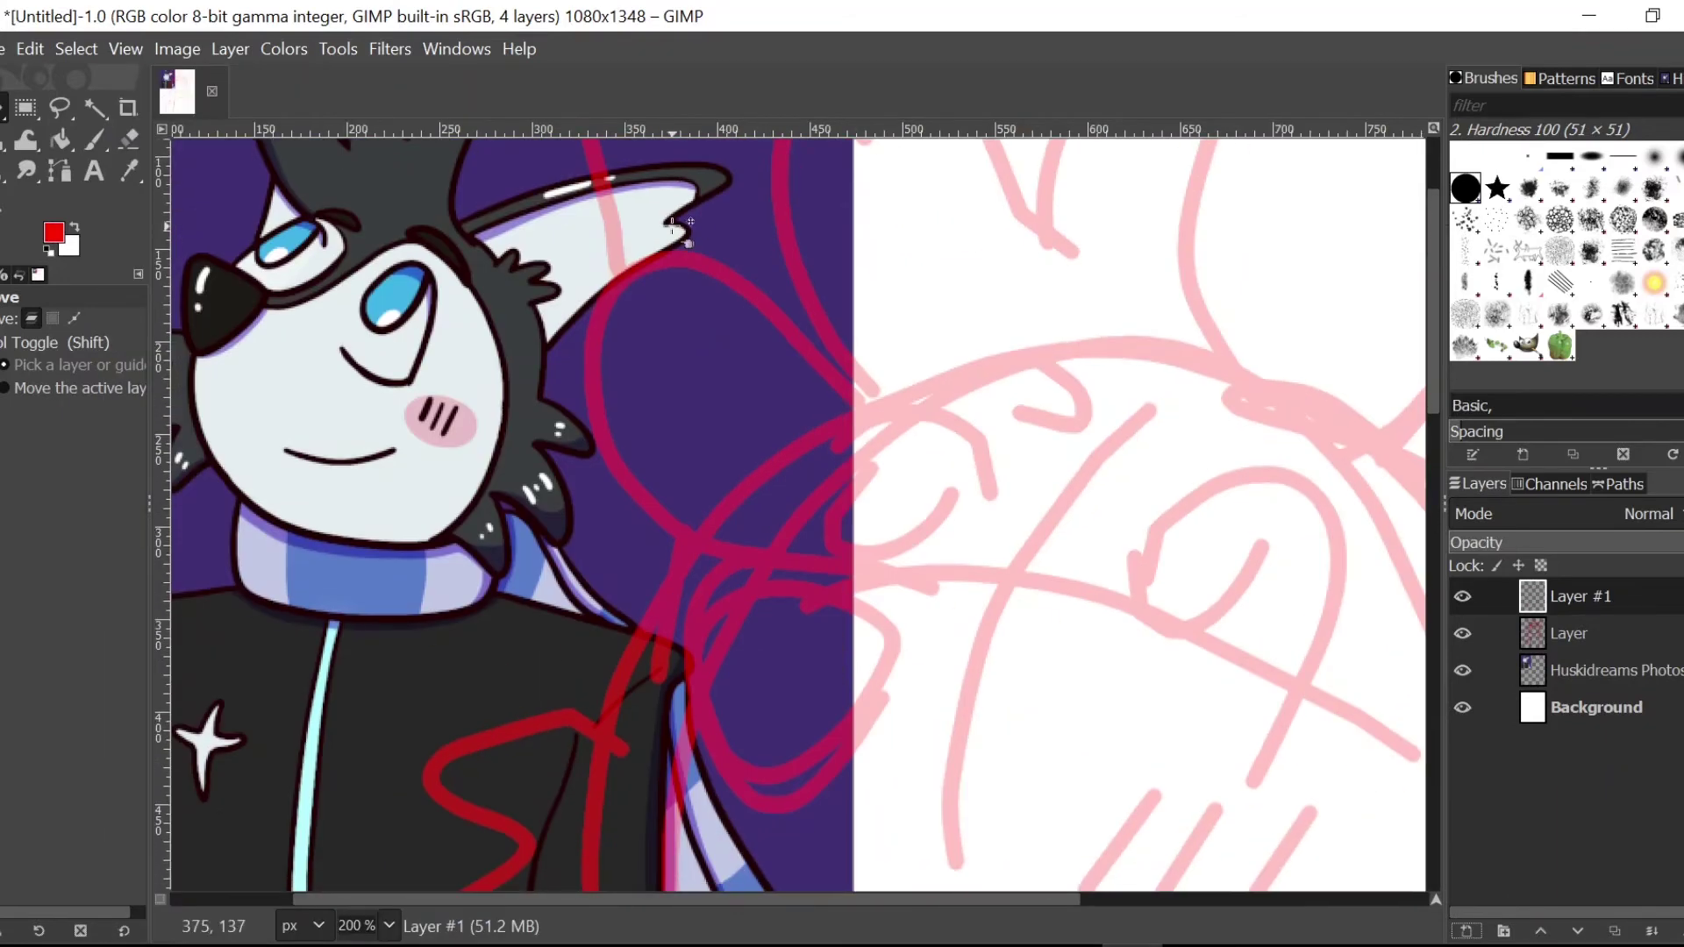
Step: Pick the dark outline colour from the reference picture and ink the nose on Layer #1, redoing the stroke once
{"action": "key", "text": "o"}
{"action": "left_click", "coordinate": [674, 222]}
{"action": "key", "text": "p"}
{"action": "left_click_drag", "start_coordinate": [688, 605], "coordinate": [891, 619]}
{"action": "left_click_drag", "start_coordinate": [1433, 307], "coordinate": [1433, 388]}
{"action": "key", "text": "ctrl+z"}
{"action": "mouse_move", "coordinate": [860, 344]}
{"action": "left_mouse_down"}
{"action": "mouse_move", "coordinate": [592, 506]}
{"action": "mouse_move", "coordinate": [886, 351]}
{"action": "left_mouse_up"}
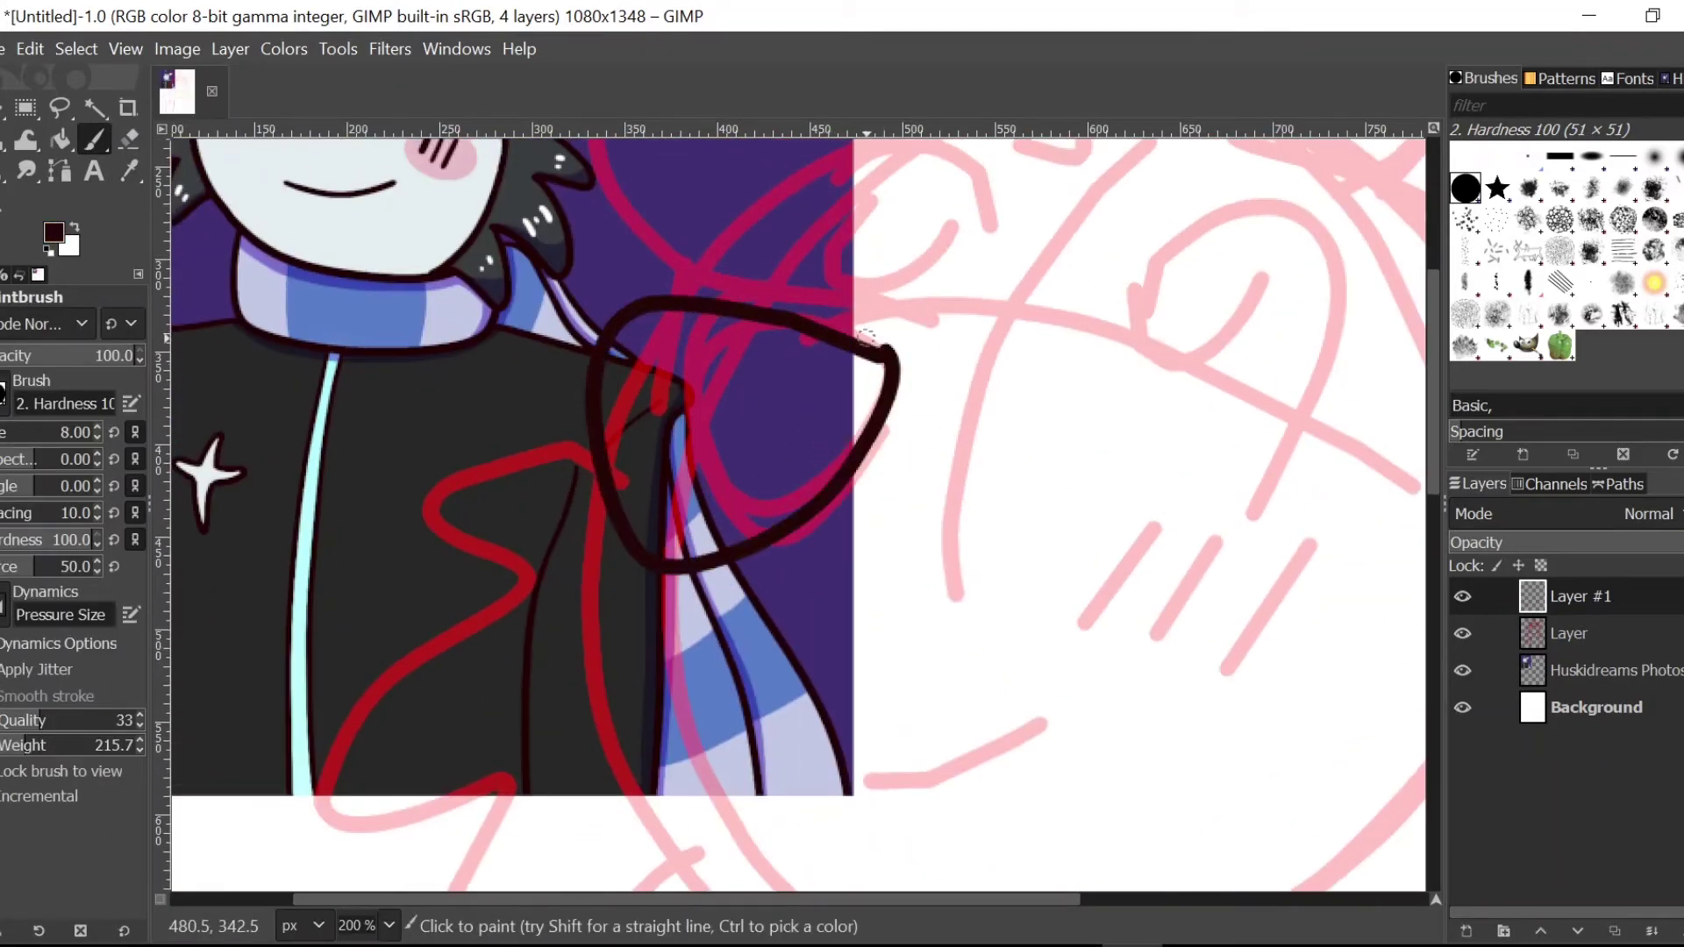
Step: Ink the muzzle side of the face outline and the tall hair tufts on top of the head
{"action": "left_click_drag", "start_coordinate": [1434, 386], "coordinate": [1433, 420]}
{"action": "left_click_drag", "start_coordinate": [604, 353], "coordinate": [1248, 817]}
{"action": "mouse_move", "coordinate": [592, 355]}
{"action": "left_mouse_down"}
{"action": "mouse_move", "coordinate": [513, 657]}
{"action": "mouse_move", "coordinate": [658, 723]}
{"action": "left_mouse_up"}
{"action": "left_click_drag", "start_coordinate": [693, 900], "coordinate": [929, 900]}
{"action": "left_click_drag", "start_coordinate": [1433, 419], "coordinate": [1433, 253]}
{"action": "left_click_drag", "start_coordinate": [956, 587], "coordinate": [698, 407]}
{"action": "left_click_drag", "start_coordinate": [698, 407], "coordinate": [448, 460]}
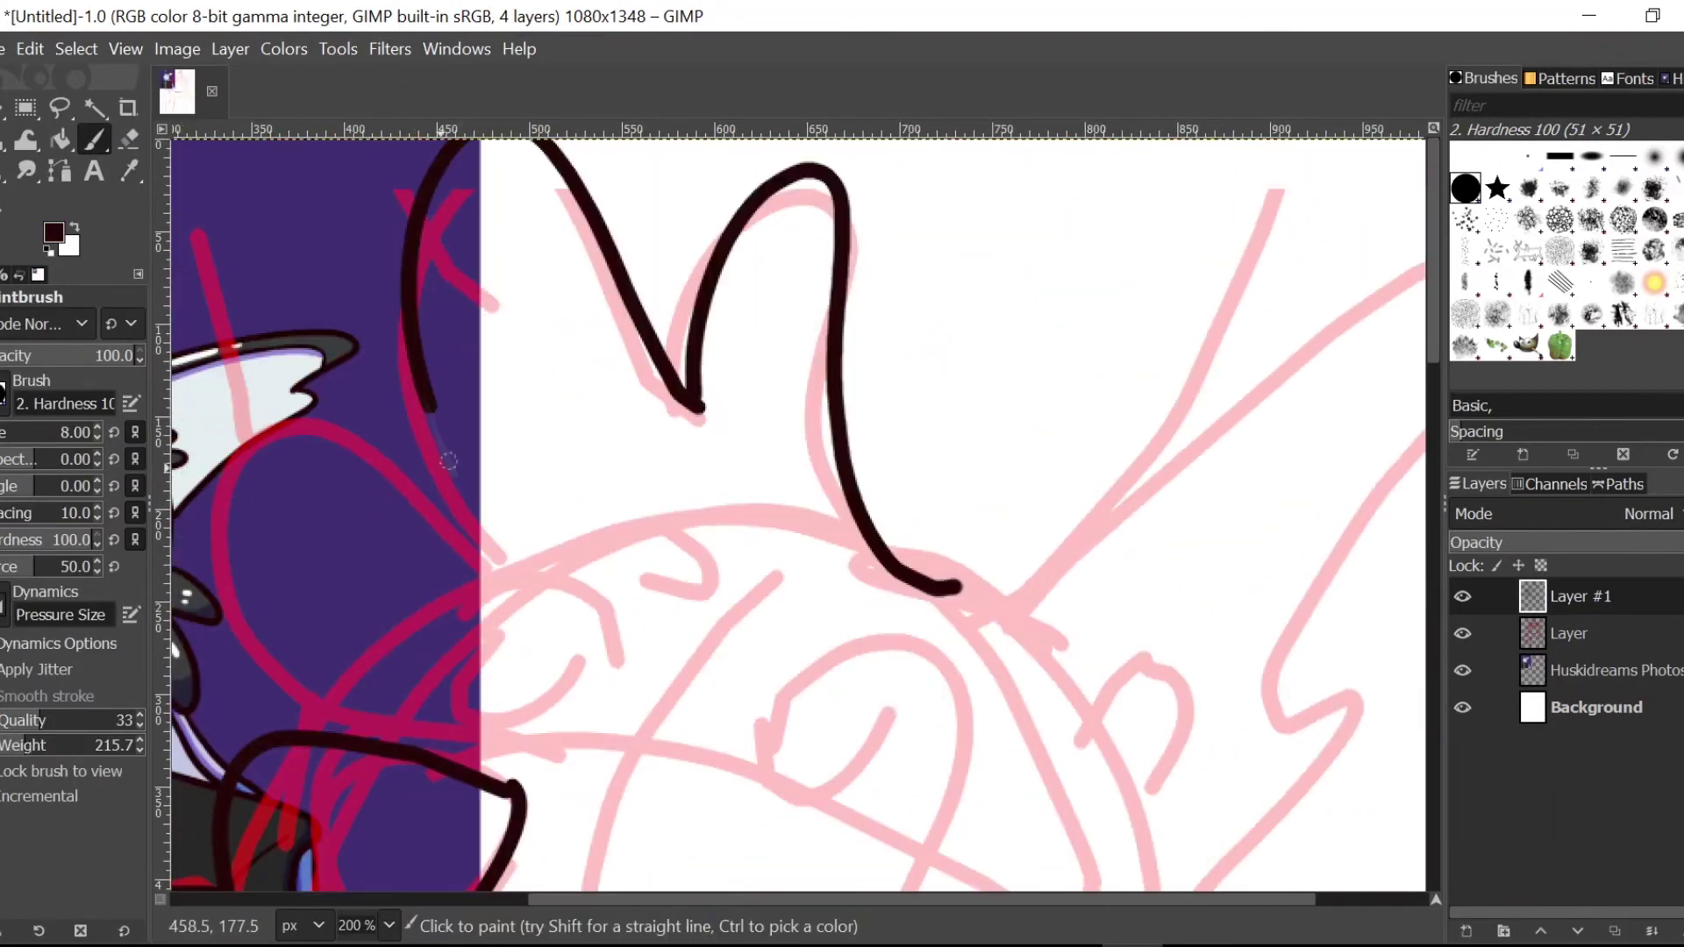
Step: Ink the back of the head's outline from the hair down around to the chin
{"action": "left_click_drag", "start_coordinate": [1114, 900], "coordinate": [1227, 900]}
{"action": "left_click_drag", "start_coordinate": [778, 586], "coordinate": [996, 939]}
{"action": "left_click_drag", "start_coordinate": [1433, 253], "coordinate": [1433, 392]}
{"action": "left_click_drag", "start_coordinate": [997, 480], "coordinate": [968, 620]}
{"action": "left_click_drag", "start_coordinate": [1433, 392], "coordinate": [1433, 516]}
{"action": "mouse_move", "coordinate": [968, 206]}
{"action": "left_mouse_down"}
{"action": "mouse_move", "coordinate": [1031, 534]}
{"action": "mouse_move", "coordinate": [699, 477]}
{"action": "left_mouse_up"}
{"action": "left_click_drag", "start_coordinate": [1434, 515], "coordinate": [1433, 365]}
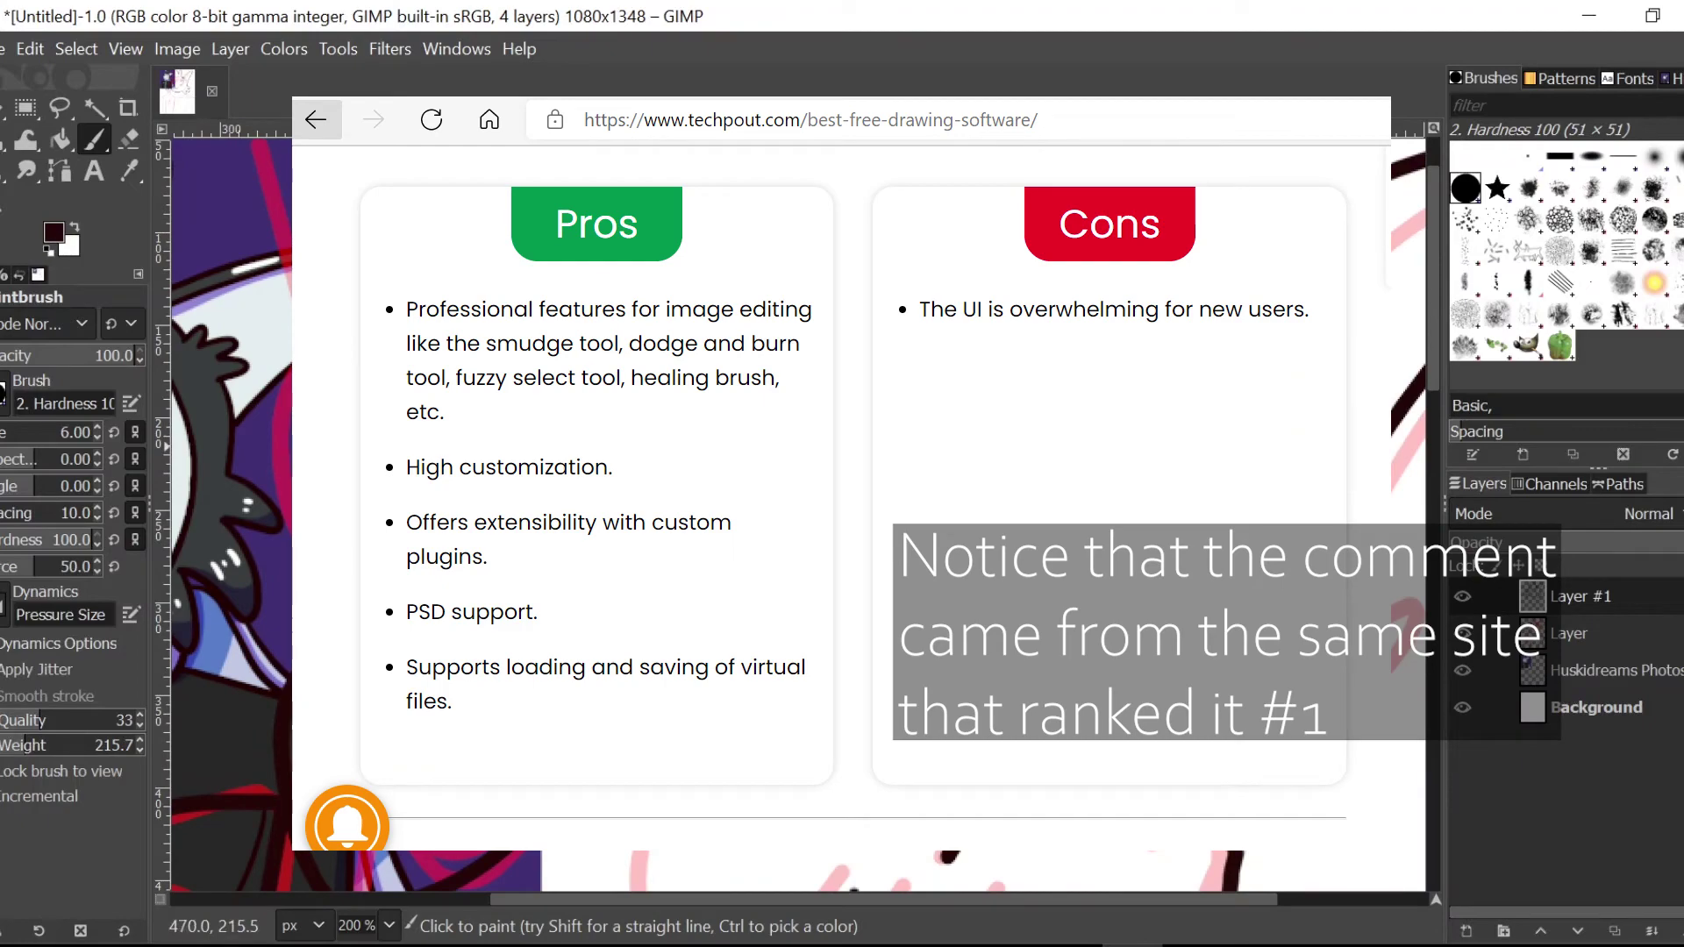
Step: Set the brush size to 6 and ink the jacket's zip strip, the sleeve line beside it and the chest star
{"action": "scroll", "coordinate": [455, 566], "scroll_direction": "down", "scroll_amount": 5}
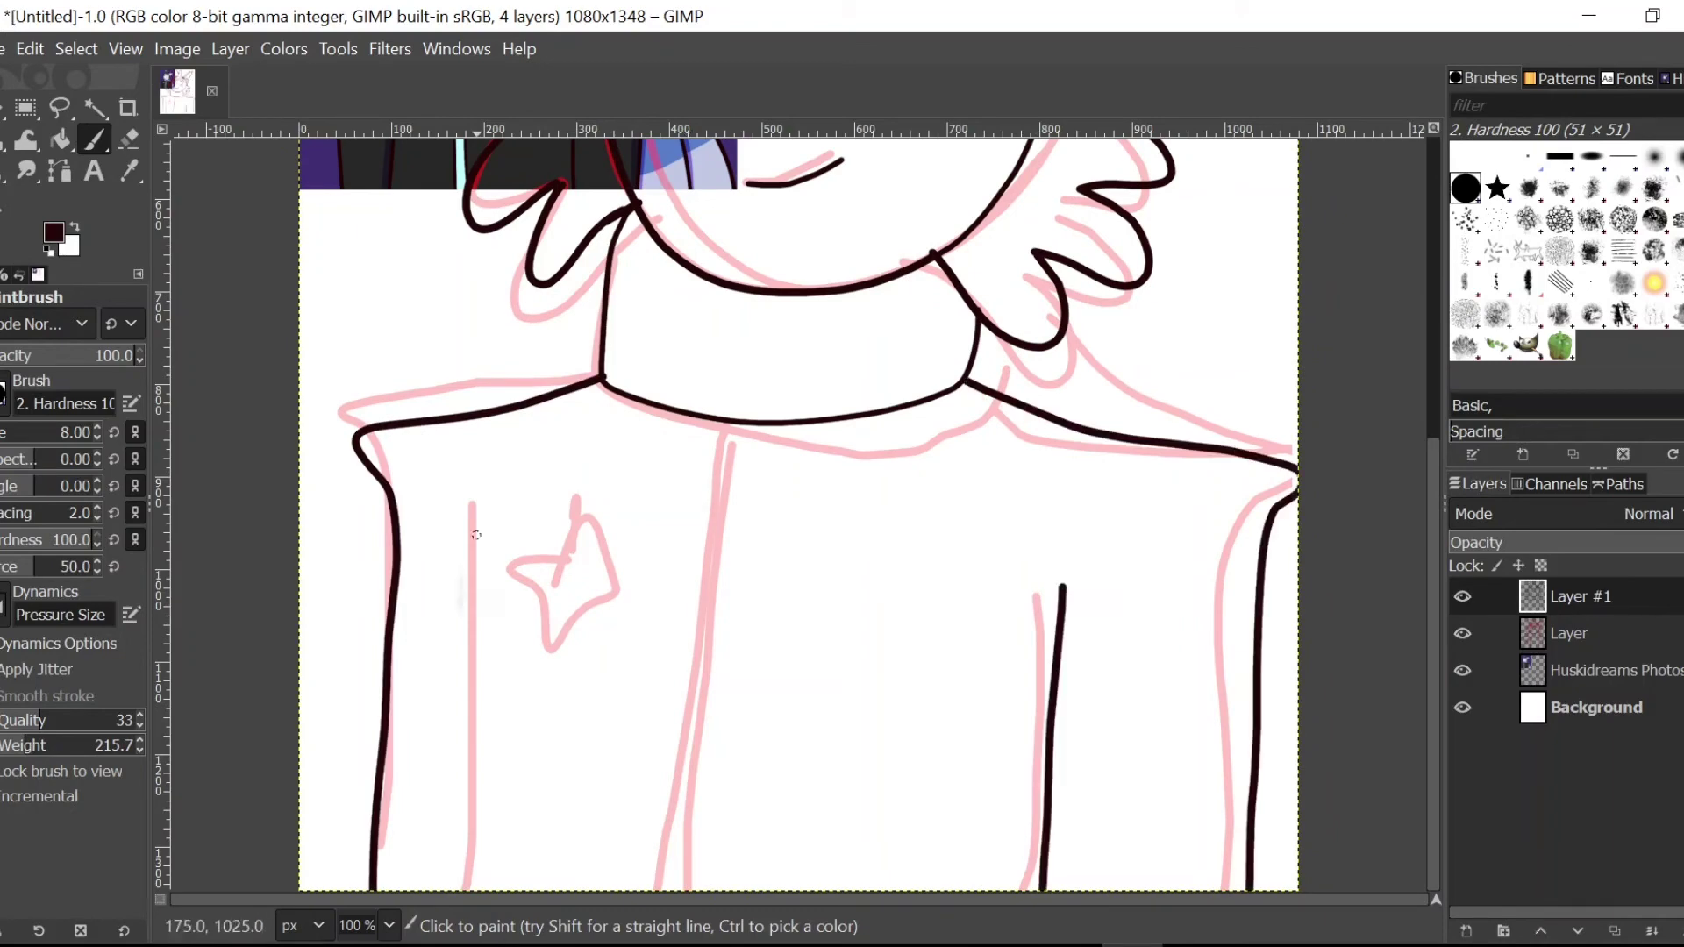
{"action": "left_click", "coordinate": [69, 432]}
{"action": "left_click_drag", "start_coordinate": [2, 275], "coordinate": [52, 366]}
{"action": "left_click_drag", "start_coordinate": [76, 559], "coordinate": [2, 559]}
{"action": "left_click_drag", "start_coordinate": [713, 421], "coordinate": [654, 889]}
{"action": "left_click_drag", "start_coordinate": [727, 426], "coordinate": [671, 888]}
{"action": "left_click_drag", "start_coordinate": [470, 523], "coordinate": [467, 888]}
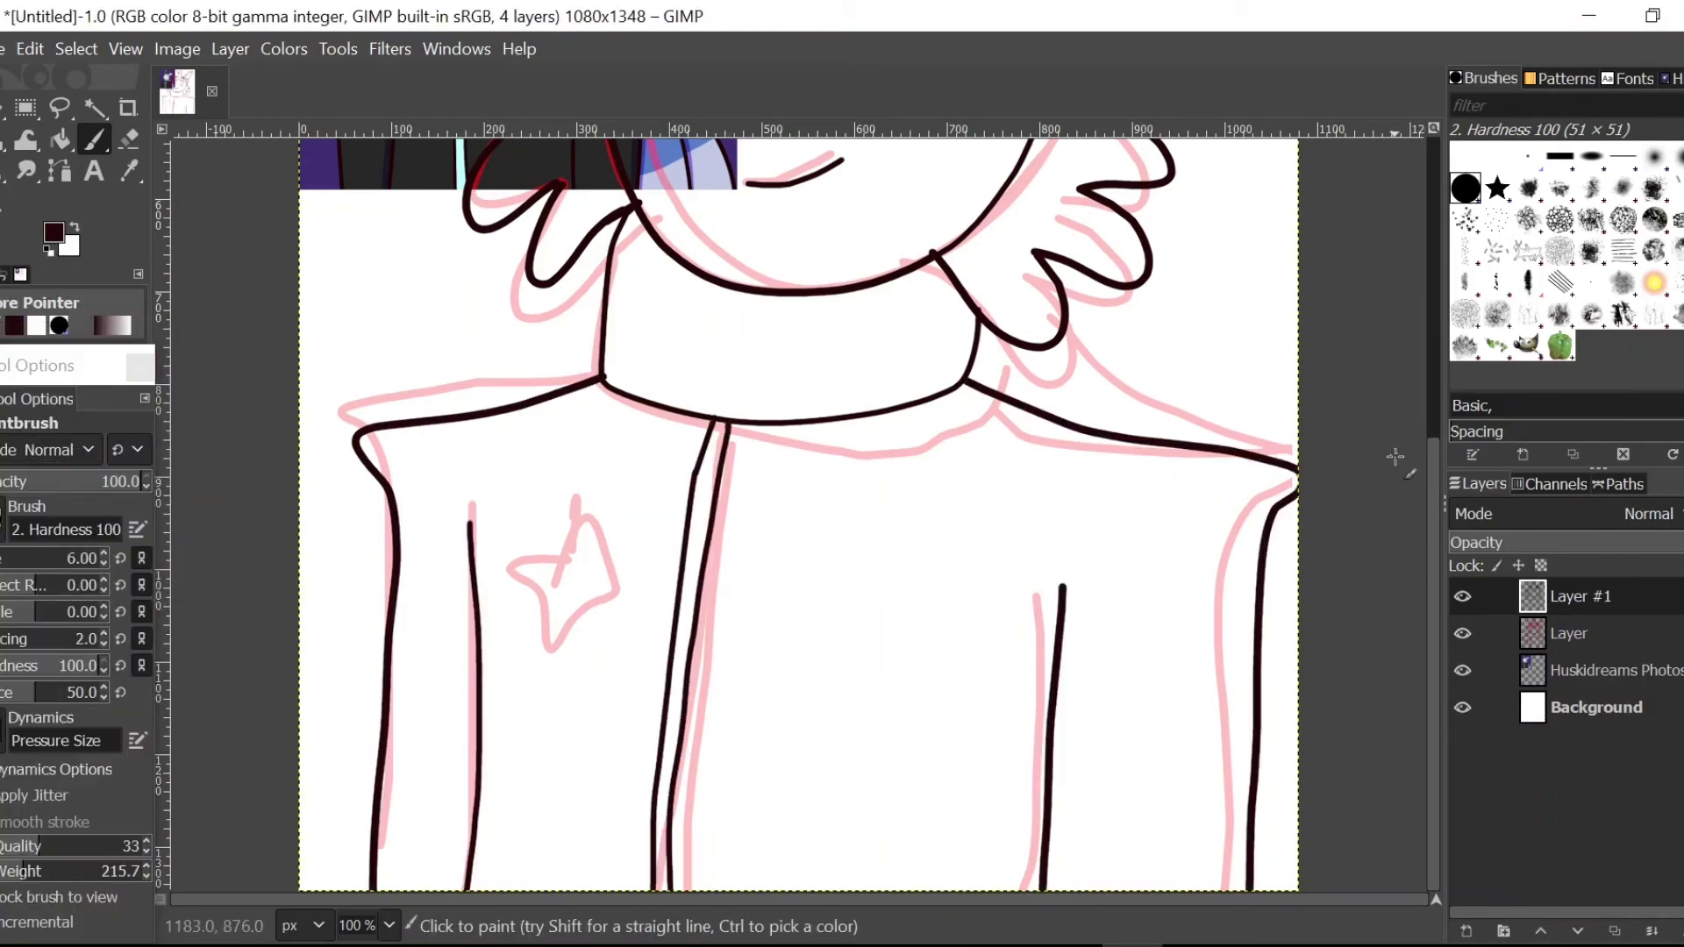
{"action": "left_click_drag", "start_coordinate": [1434, 460], "coordinate": [1433, 403]}
{"action": "left_click_drag", "start_coordinate": [572, 603], "coordinate": [550, 672]}
Step: Add a new layer between the line art and the sketch layer
{"action": "left_click_drag", "start_coordinate": [1433, 439], "coordinate": [1433, 198]}
{"action": "left_click", "coordinate": [1568, 633]}
{"action": "left_click", "coordinate": [1465, 932]}
{"action": "left_click", "coordinate": [1396, 855]}
{"action": "left_click", "coordinate": [1368, 790]}
{"action": "left_click", "coordinate": [1608, 906]}
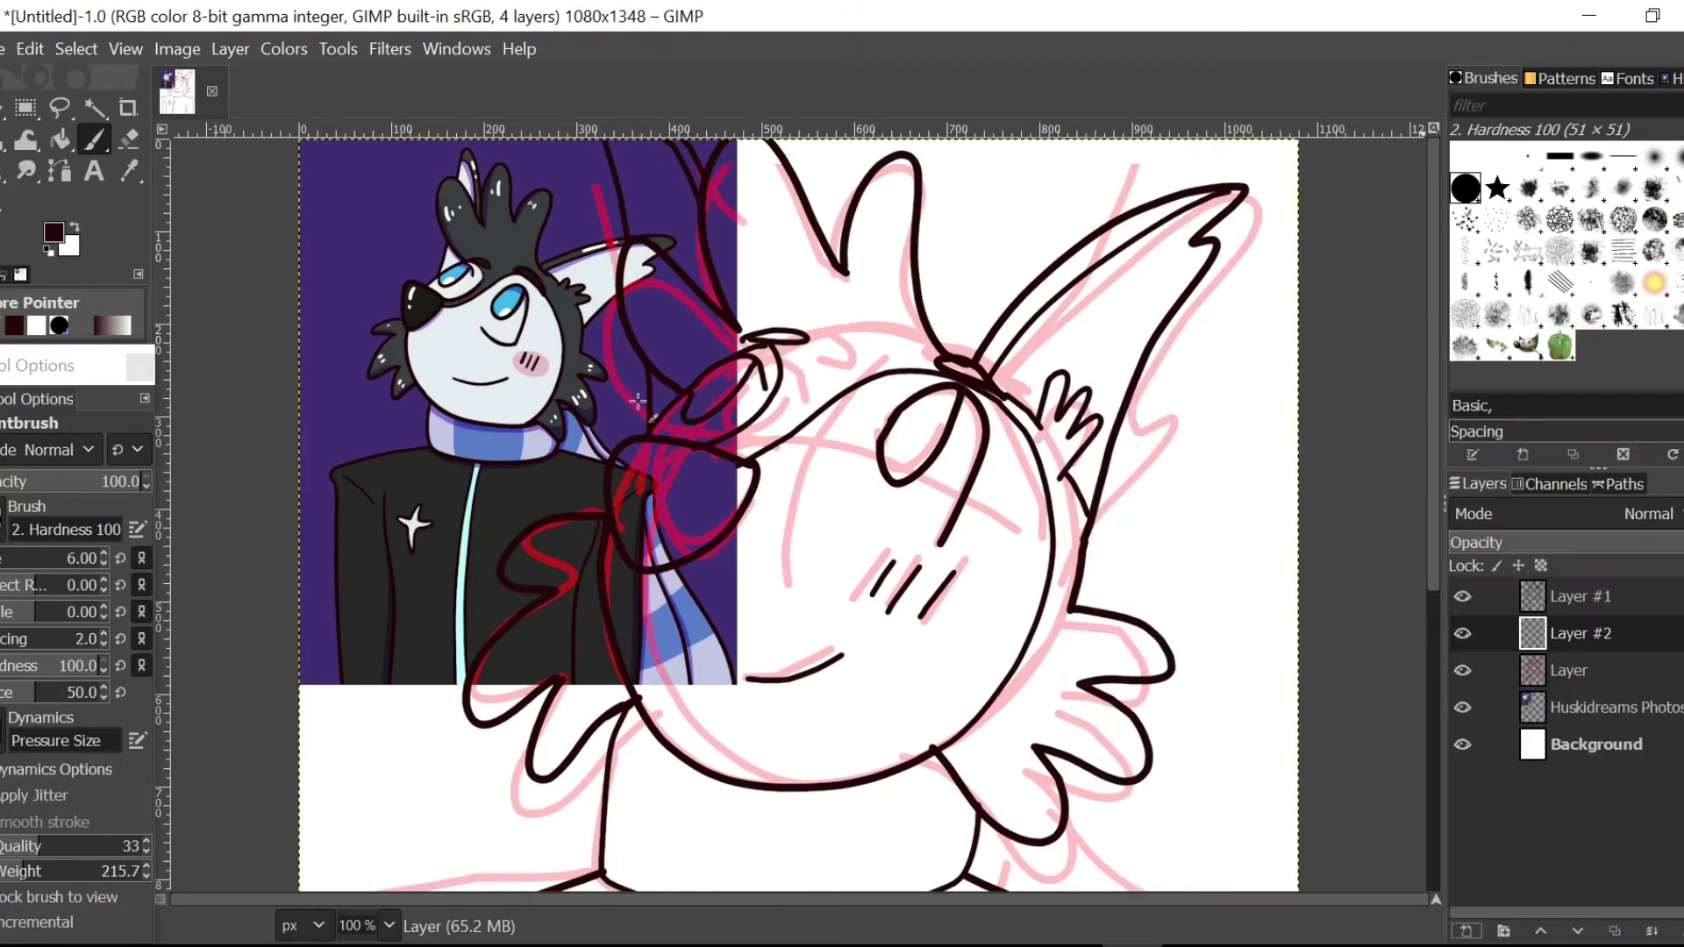
Step: Try to bucket-fill the hair and the near ear's rim with dark grey on Layer #1
{"action": "left_click", "coordinate": [59, 139]}
{"action": "left_click", "coordinate": [880, 345]}
{"action": "key", "text": "ctrl+z"}
{"action": "left_click", "coordinate": [1465, 931]}
{"action": "left_click", "coordinate": [1581, 633]}
{"action": "left_click", "coordinate": [912, 345]}
{"action": "left_click", "coordinate": [992, 351]}
{"action": "left_click", "coordinate": [77, 698]}
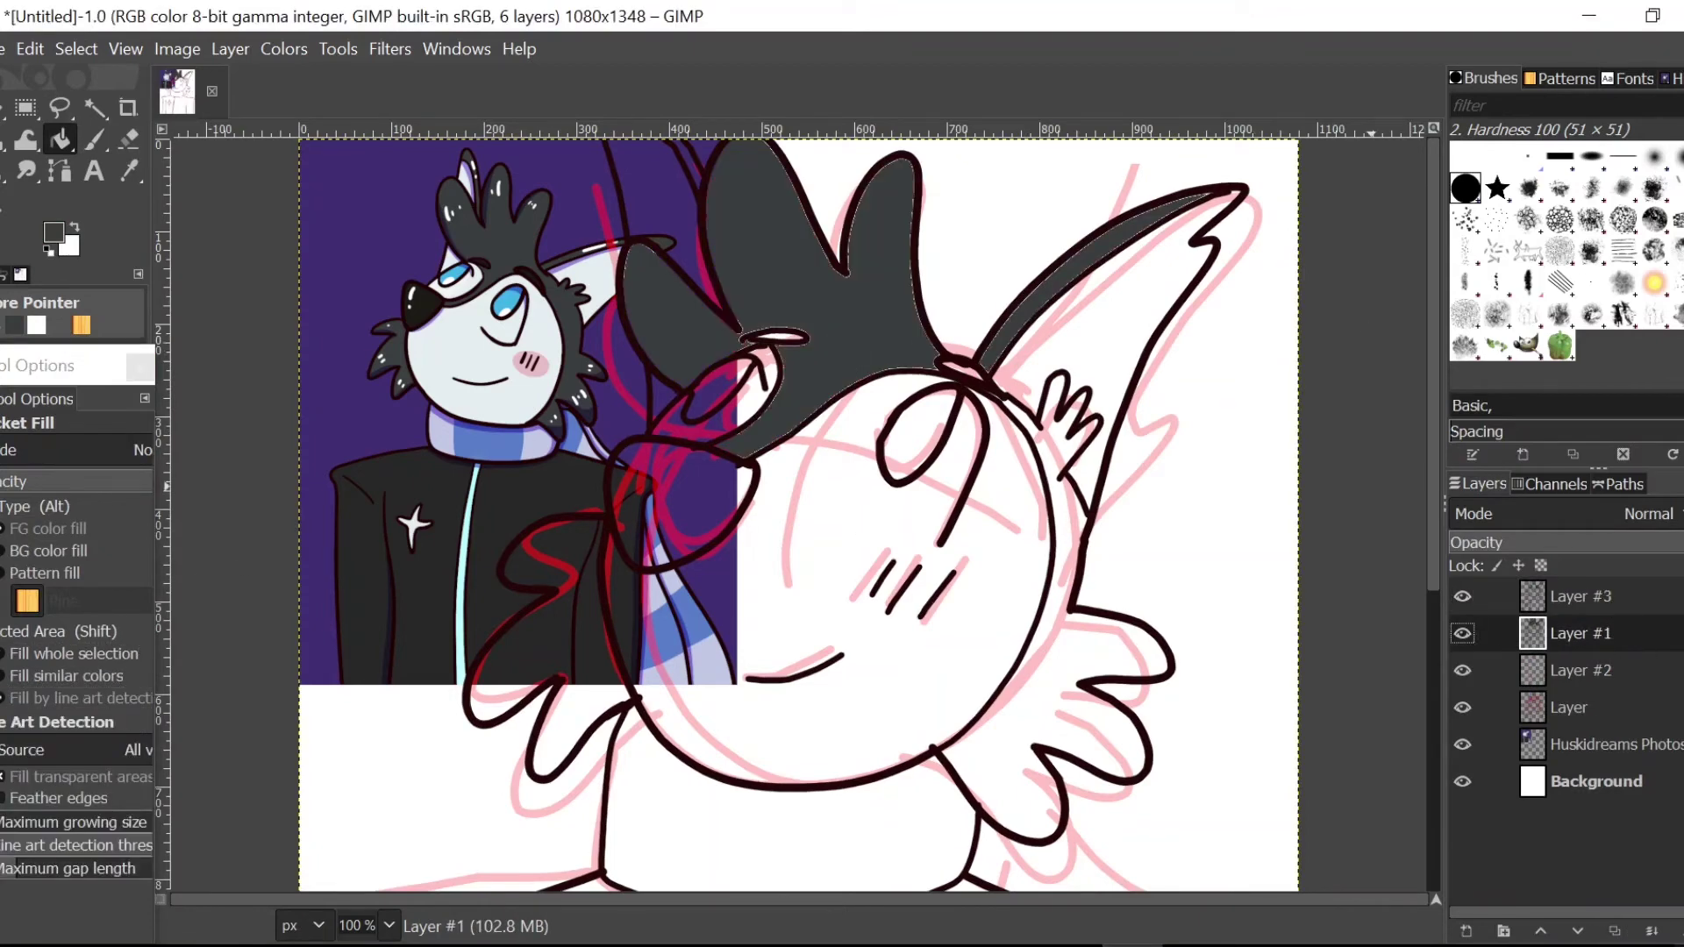
Step: Remove the filled Layer #1 and hide the red sketch and reference picture layers
{"action": "right_click", "coordinate": [1580, 634]}
{"action": "left_click", "coordinate": [1438, 351]}
{"action": "left_click", "coordinate": [1462, 670]}
{"action": "left_click", "coordinate": [1462, 707]}
Step: Try filling the hair with dark grey using line art detection on Layer #2, and undo the fills
{"action": "left_click", "coordinate": [842, 331]}
{"action": "left_click", "coordinate": [816, 323]}
{"action": "left_click", "coordinate": [85, 868]}
{"action": "left_click", "coordinate": [709, 336]}
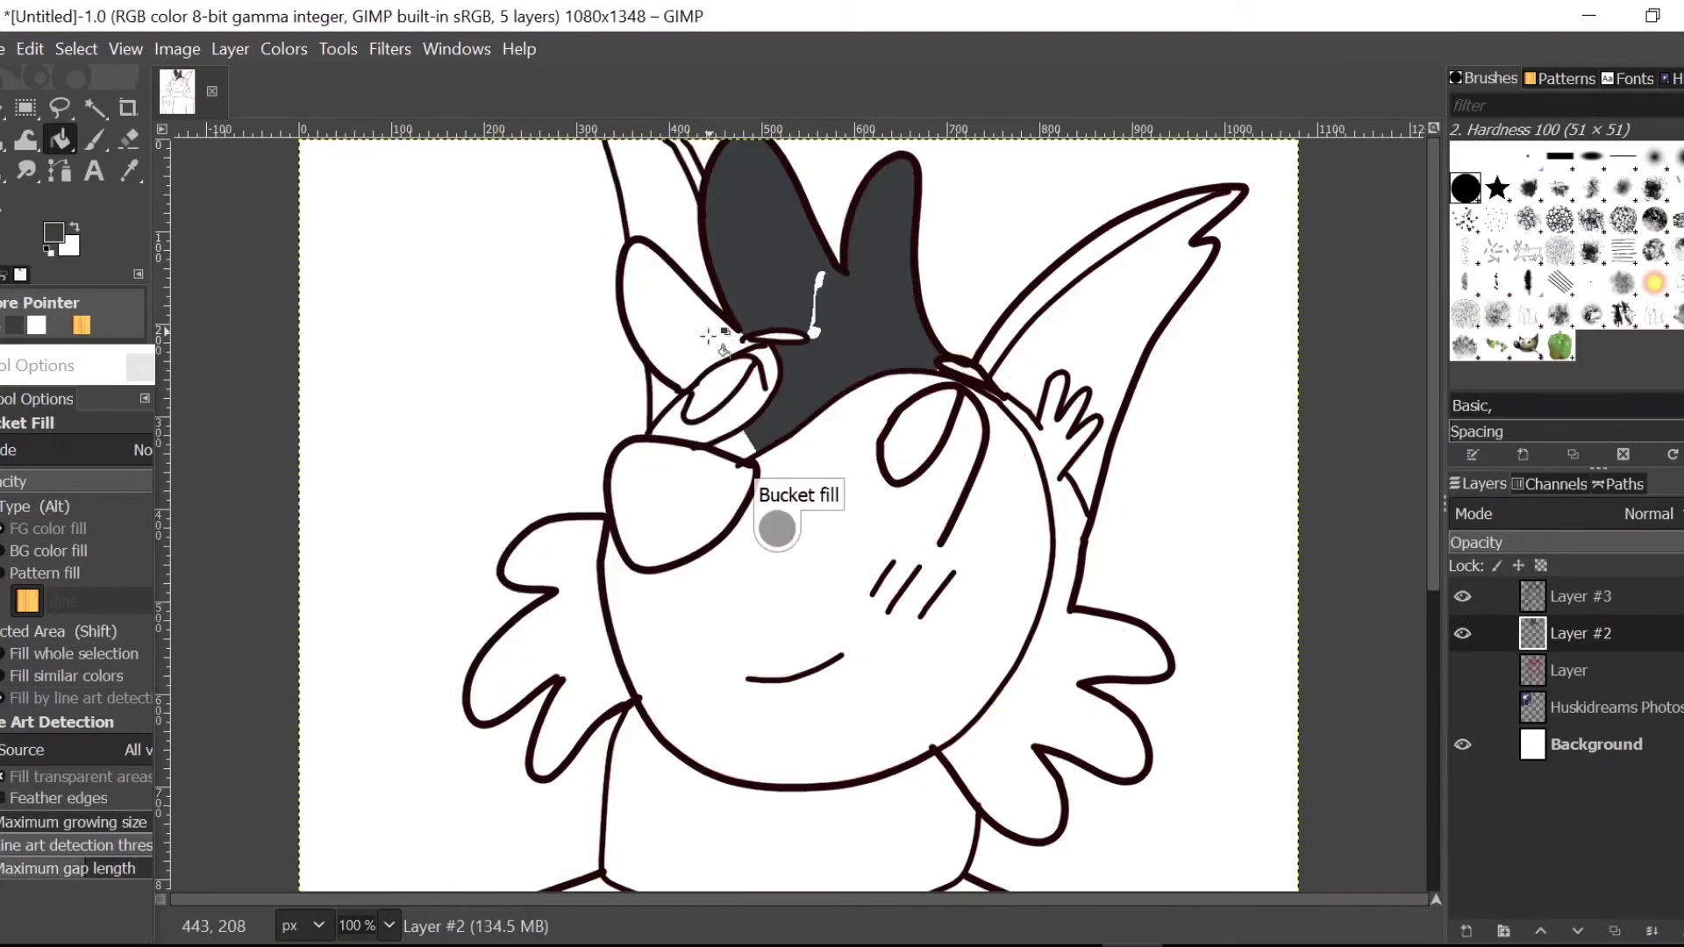
{"action": "left_click", "coordinate": [53, 674]}
{"action": "key", "text": "ctrl+z"}
{"action": "key", "text": "ctrl+z"}
{"action": "left_click", "coordinate": [833, 324]}
{"action": "key", "text": "ctrl+z"}
Step: Try to fill the hair, ear rims and cheek fur with dark grey on Layer #3, and remove that layer
{"action": "left_click", "coordinate": [1466, 931]}
{"action": "left_click", "coordinate": [1581, 633]}
{"action": "left_click", "coordinate": [842, 331]}
{"action": "left_click", "coordinate": [1044, 289]}
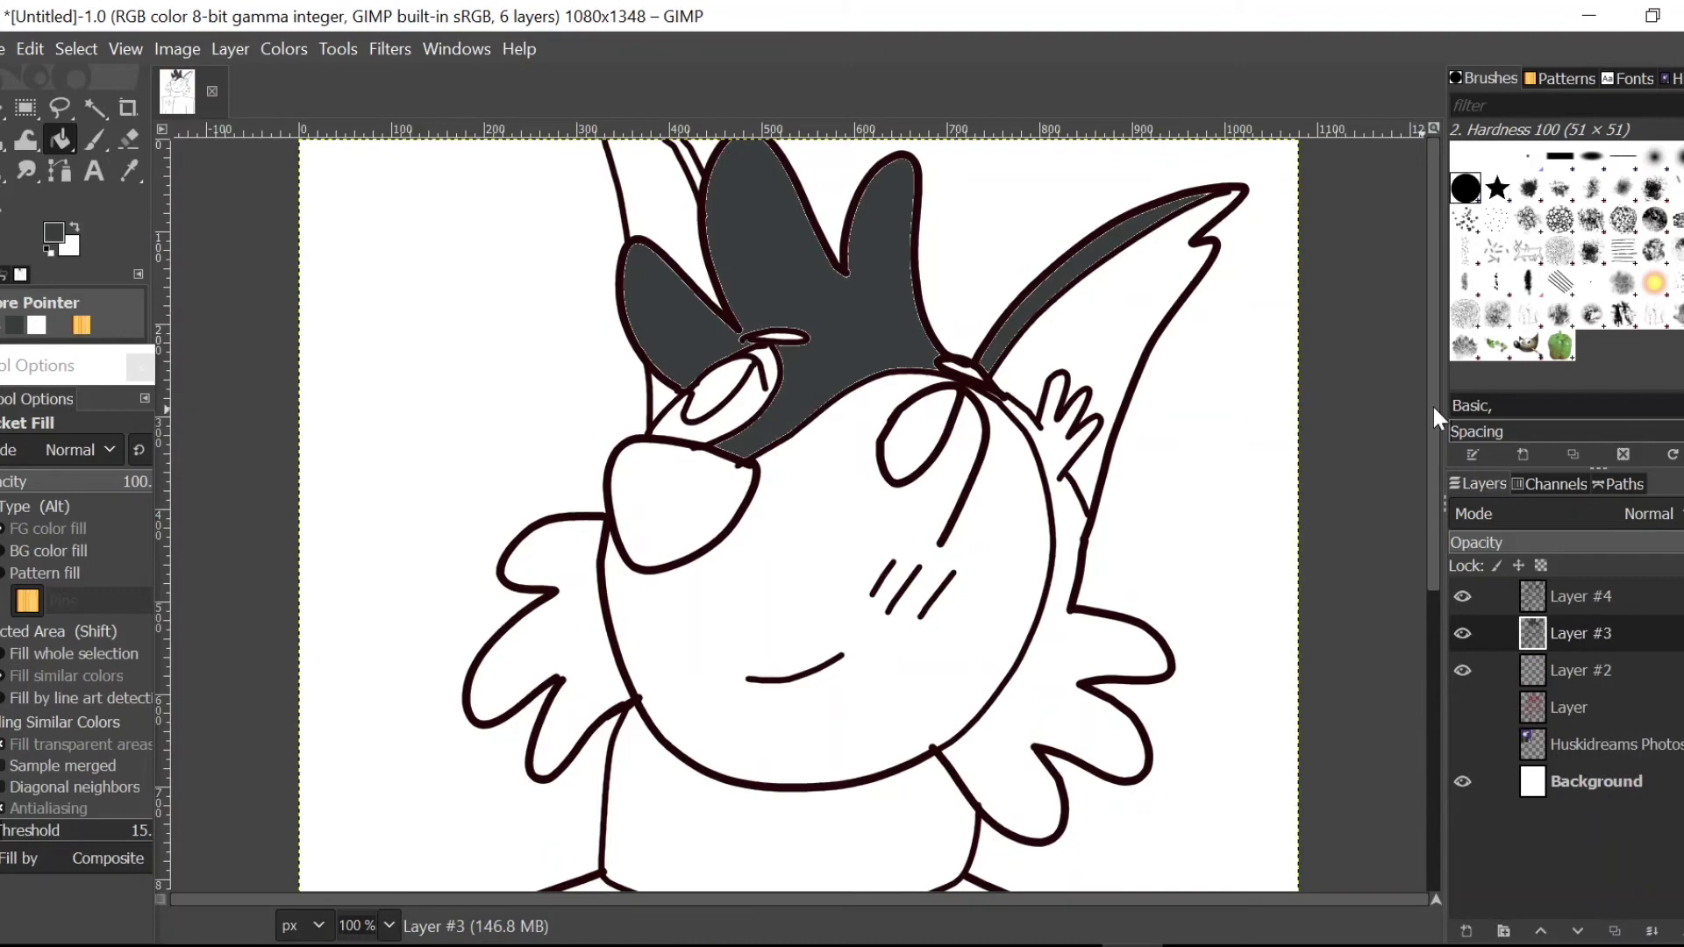
{"action": "left_click", "coordinate": [1052, 685]}
{"action": "left_click", "coordinate": [561, 632]}
{"action": "left_click", "coordinate": [688, 162]}
{"action": "right_click", "coordinate": [1580, 633]}
{"action": "left_click", "coordinate": [1555, 604]}
Step: Pick the outline colour and ink the scarf tail's lines from the cheek fur to the canvas edge on Layer #4
{"action": "scroll", "coordinate": [965, 526], "scroll_direction": "down", "scroll_amount": 3}
{"action": "key", "text": "o"}
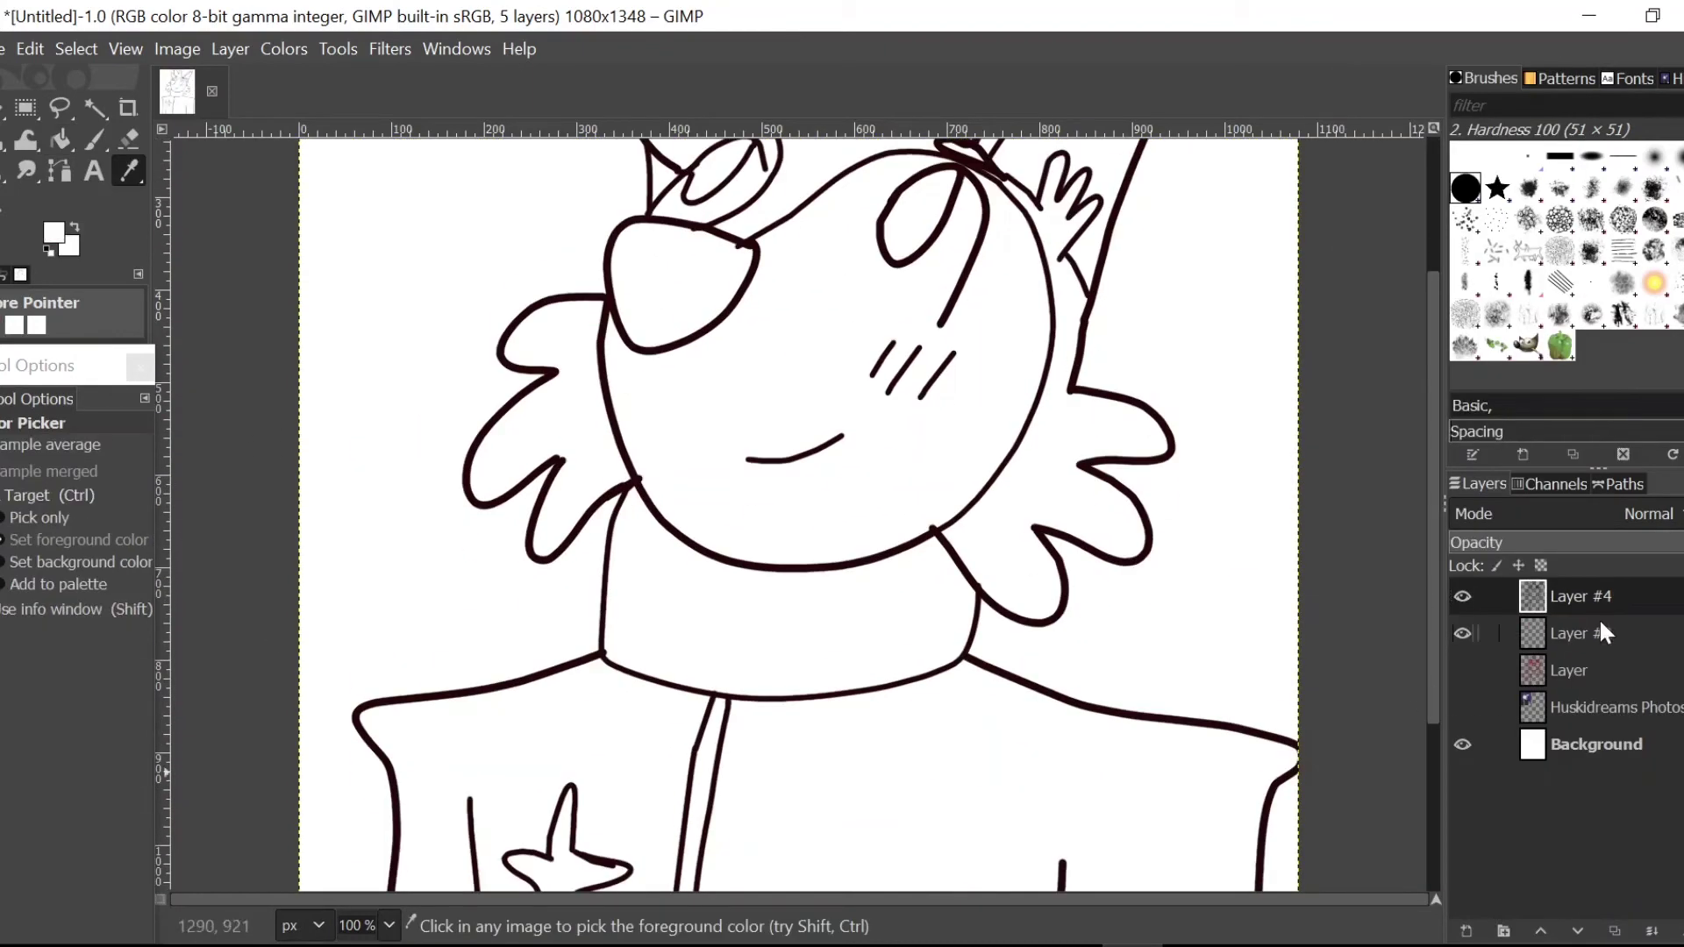
{"action": "left_click", "coordinate": [996, 478]}
{"action": "key", "text": "p"}
{"action": "left_click_drag", "start_coordinate": [1066, 575], "coordinate": [1307, 628]}
{"action": "left_click_drag", "start_coordinate": [1065, 611], "coordinate": [1385, 637]}
{"action": "left_click_drag", "start_coordinate": [1065, 570], "coordinate": [1307, 586]}
Step: Add another layer, show the reference picture and fill the jacket on Layer #4 with its dark jacket colour
{"action": "left_click", "coordinate": [1466, 931]}
{"action": "left_click", "coordinate": [1580, 633]}
{"action": "left_click", "coordinate": [1462, 745]}
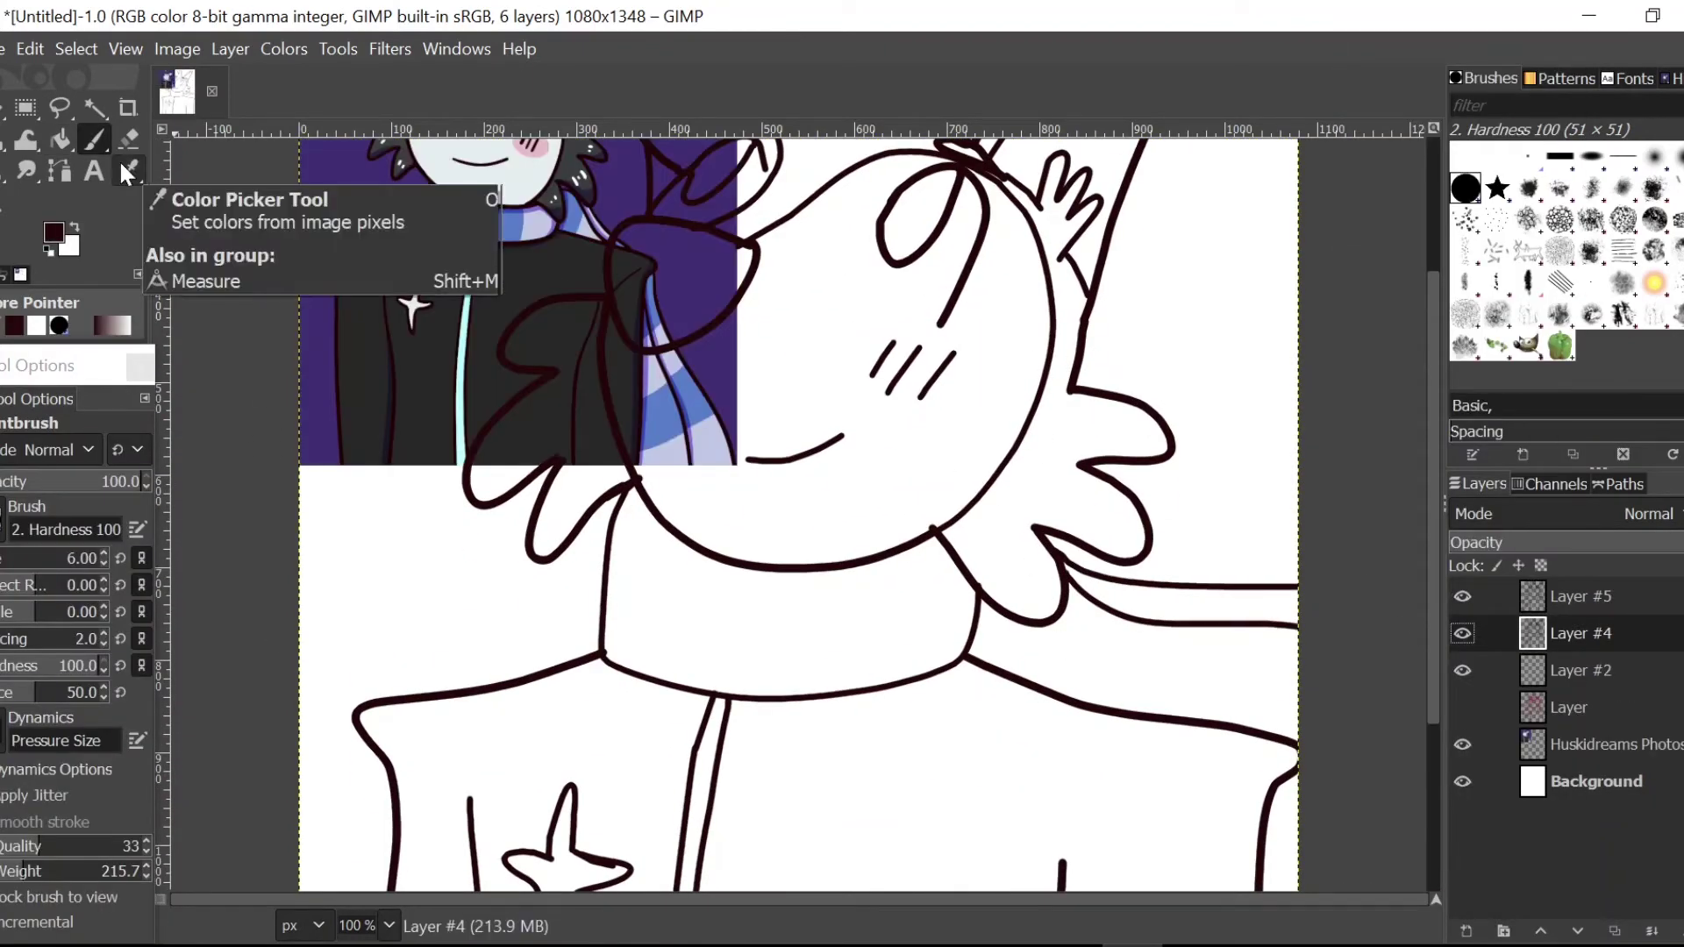
{"action": "left_click", "coordinate": [129, 171]}
{"action": "left_click", "coordinate": [59, 139]}
{"action": "left_click", "coordinate": [987, 827]}
Step: Sample the reference's dark grey fur colour and fill the hair, ear rim and cheek fur on Layer #4
{"action": "scroll", "coordinate": [956, 332], "scroll_direction": "up", "scroll_amount": 3}
{"action": "left_click", "coordinate": [504, 230]}
{"action": "left_click", "coordinate": [59, 138]}
{"action": "left_click", "coordinate": [842, 325]}
{"action": "left_click", "coordinate": [667, 320]}
{"action": "left_click", "coordinate": [1052, 283]}
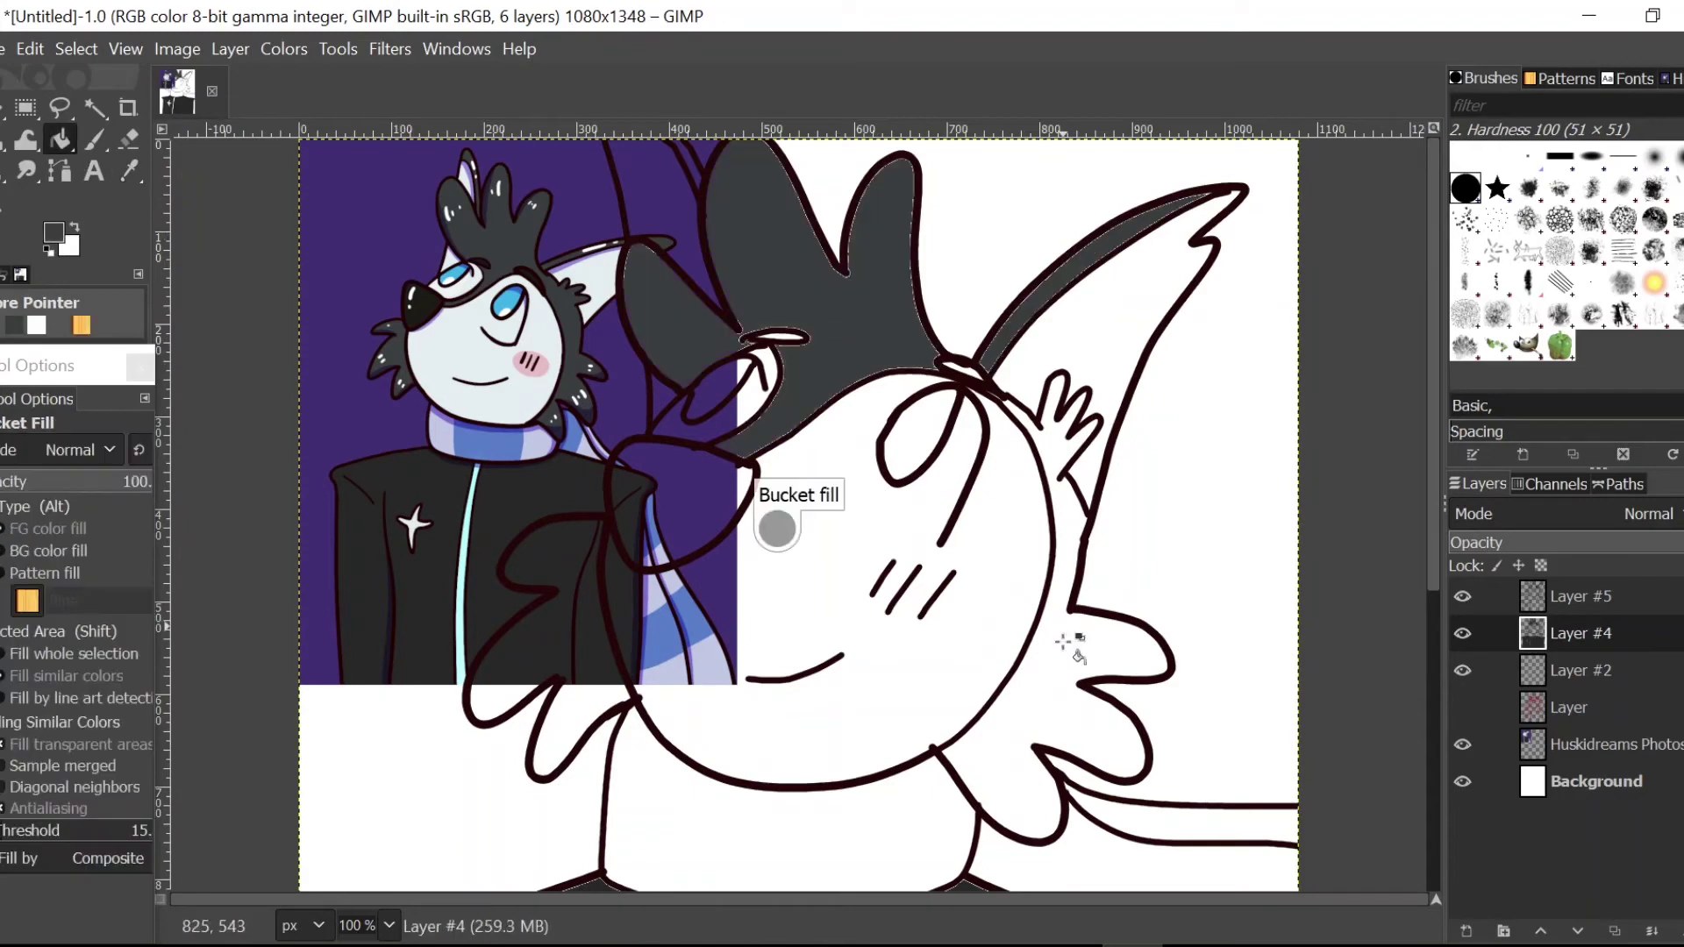
{"action": "left_click", "coordinate": [1062, 641]}
{"action": "left_click", "coordinate": [585, 701]}
Step: Sample the reference scarf's blue and fill the neck wrap and scarf tail on Layer #4
{"action": "left_click", "coordinate": [498, 444]}
{"action": "left_click", "coordinate": [59, 138]}
{"action": "left_click", "coordinate": [789, 834]}
{"action": "left_click", "coordinate": [1210, 820]}
Step: Fill the face with the reference's pale fur colour and both irises with its bright blue
{"action": "mouse_move", "coordinate": [1433, 544]}
{"action": "left_mouse_down"}
{"action": "mouse_move", "coordinate": [1408, 780]}
{"action": "mouse_move", "coordinate": [1433, 544]}
{"action": "left_mouse_up"}
{"action": "left_click", "coordinate": [465, 351]}
{"action": "left_click", "coordinate": [961, 539]}
{"action": "left_click", "coordinate": [129, 171]}
{"action": "left_click", "coordinate": [507, 300]}
{"action": "left_click", "coordinate": [60, 139]}
{"action": "left_click", "coordinate": [916, 429]}
{"action": "left_click", "coordinate": [721, 386]}
Step: Sample the reference nose's near-black and fill the nose and both eyebrows with it
{"action": "left_click", "coordinate": [421, 302]}
{"action": "left_click", "coordinate": [684, 509]}
{"action": "left_click_drag", "start_coordinate": [1433, 368], "coordinate": [1438, 832]}
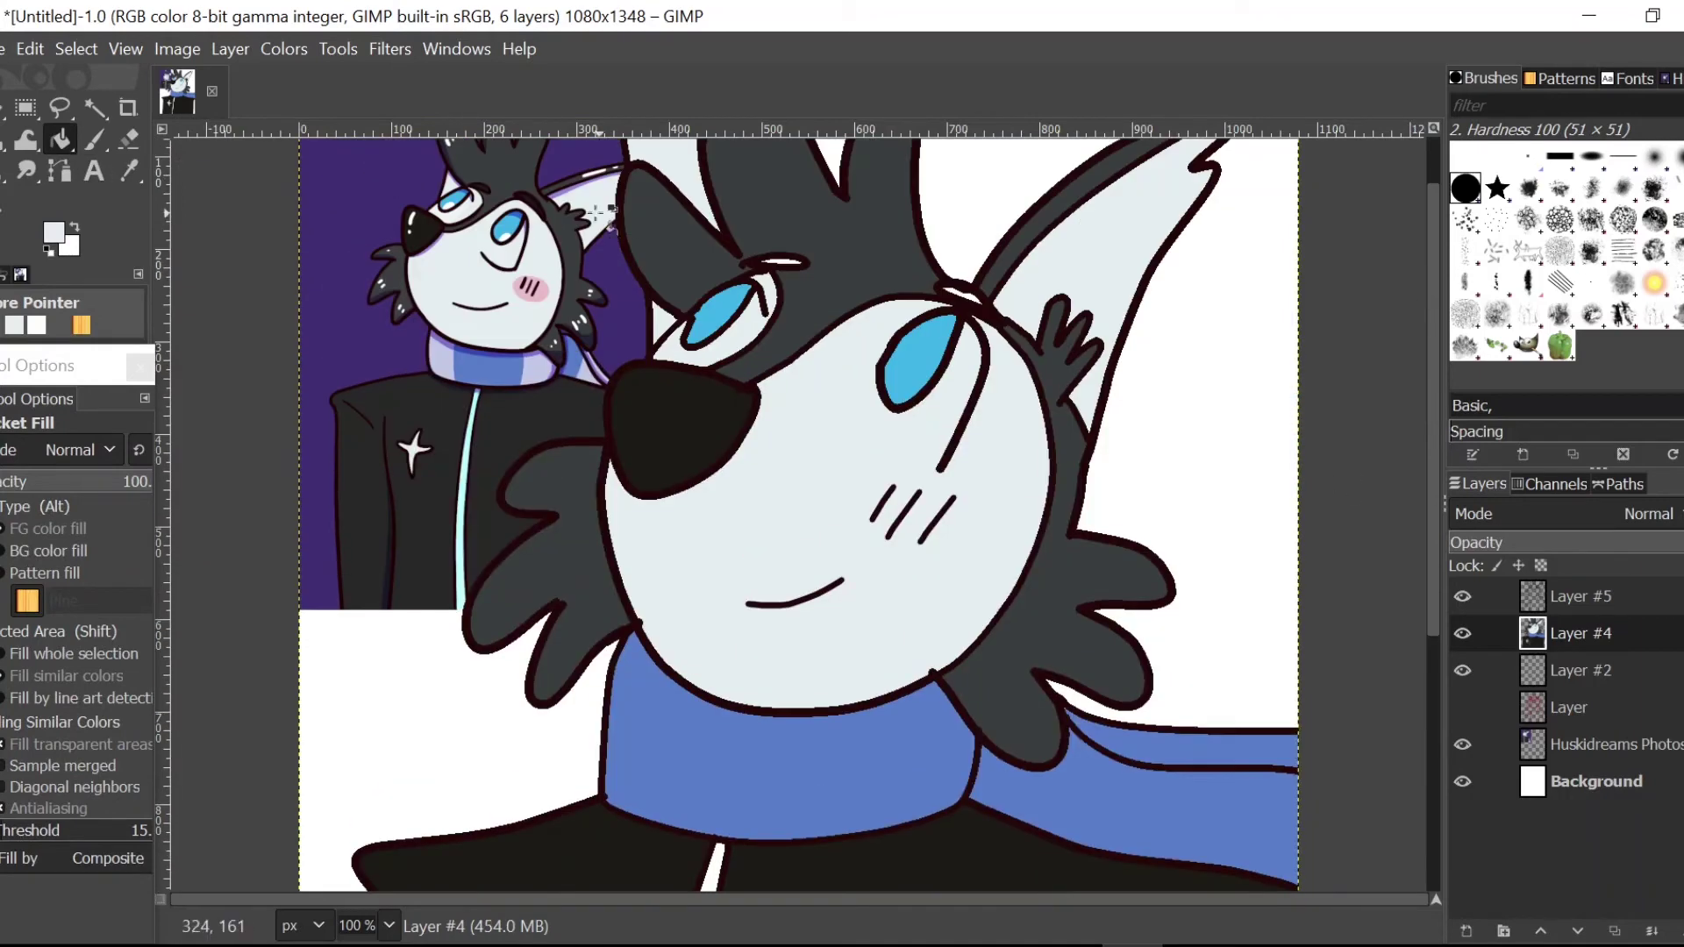
{"action": "left_click", "coordinate": [777, 262]}
{"action": "left_click", "coordinate": [961, 291]}
Step: Sample the reference zip's pale cyan and fill the jacket's zip strip with it
{"action": "left_click_drag", "start_coordinate": [1433, 447], "coordinate": [1433, 399]}
{"action": "left_click", "coordinate": [129, 171]}
{"action": "left_click", "coordinate": [463, 570]}
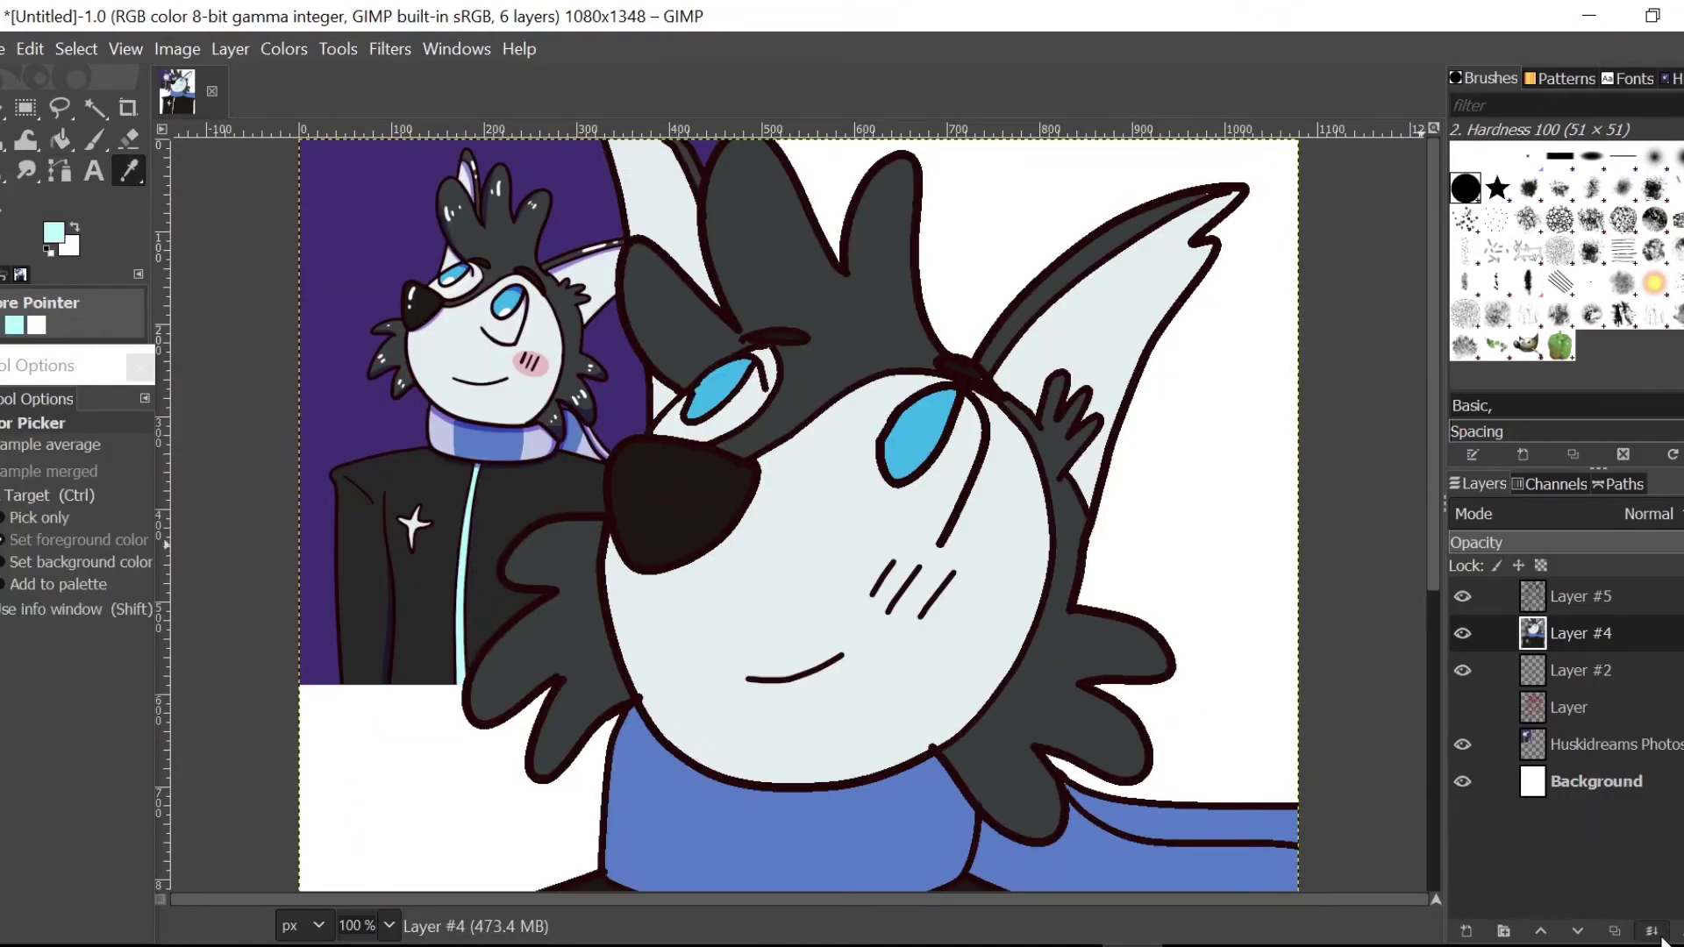
{"action": "mouse_move", "coordinate": [1433, 272]}
{"action": "left_mouse_down"}
{"action": "mouse_move", "coordinate": [1435, 575]}
{"action": "mouse_move", "coordinate": [1442, 262]}
{"action": "mouse_move", "coordinate": [1437, 367]}
{"action": "left_mouse_up"}
{"action": "left_click", "coordinate": [60, 138]}
Step: Sample the light lavender, draw stripe borders across the scarf and its tail, and fill the stripes with that colour
{"action": "left_click", "coordinate": [129, 171]}
{"action": "left_click", "coordinate": [441, 274]}
{"action": "left_click", "coordinate": [94, 138]}
{"action": "left_click_drag", "start_coordinate": [671, 605], "coordinate": [643, 737]}
{"action": "left_click_drag", "start_coordinate": [888, 624], "coordinate": [855, 752]}
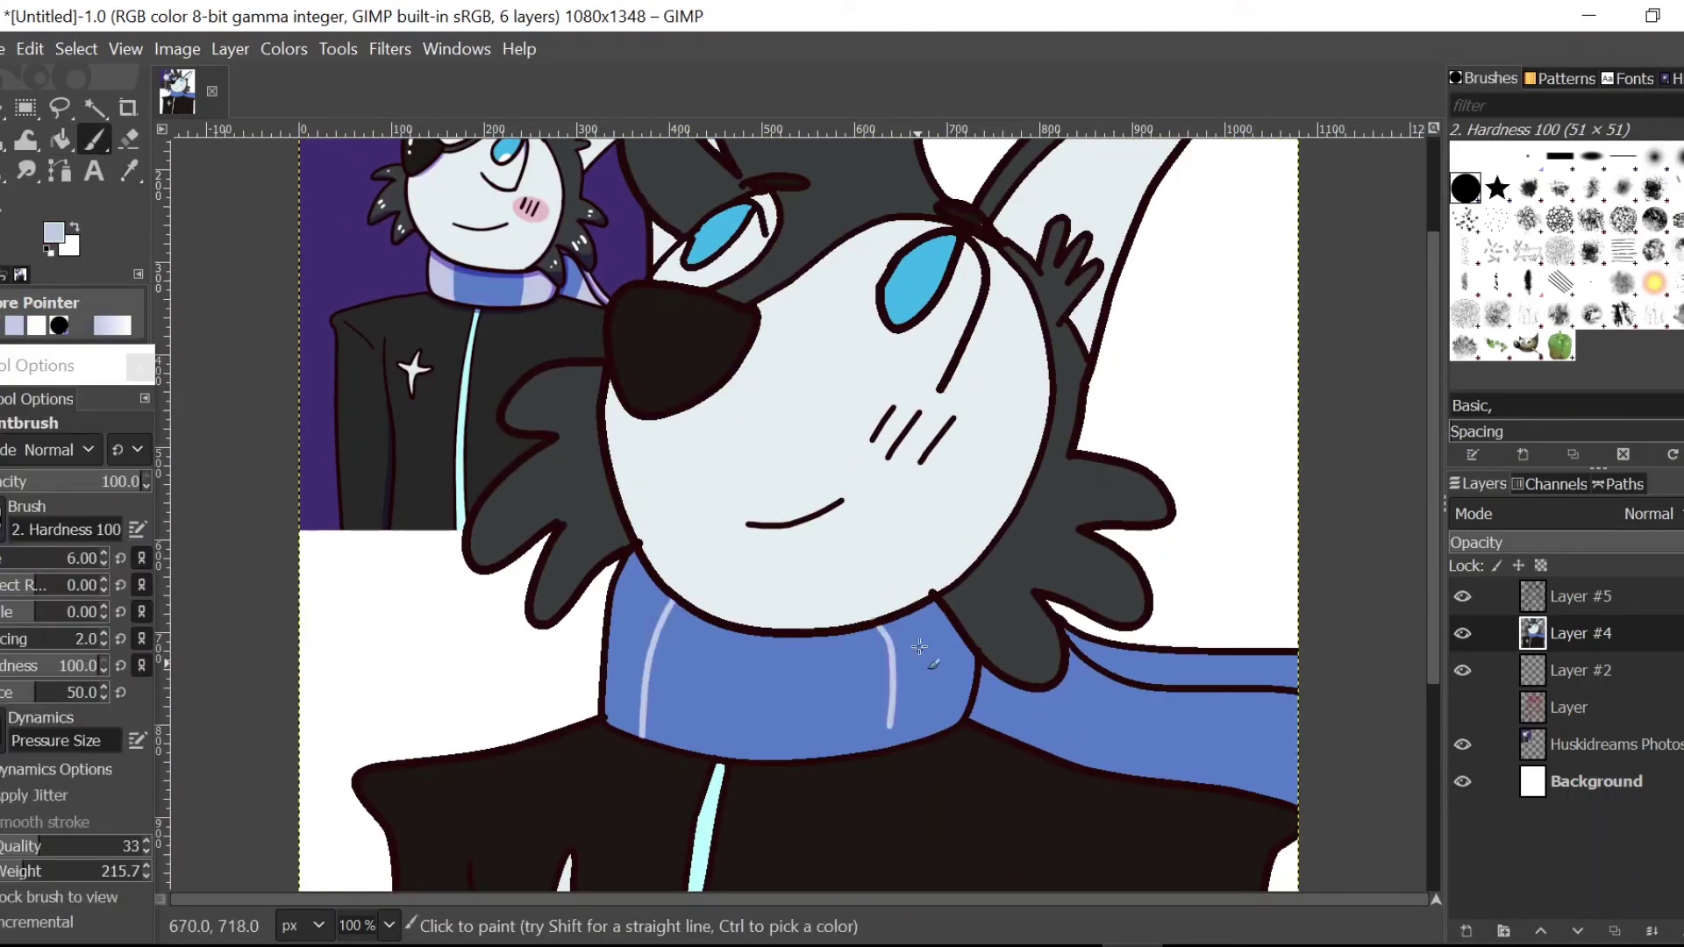
{"action": "left_click_drag", "start_coordinate": [1165, 651], "coordinate": [1097, 769]}
{"action": "left_click", "coordinate": [59, 139]}
{"action": "left_click", "coordinate": [630, 640]}
{"action": "left_click", "coordinate": [928, 671]}
{"action": "left_click", "coordinate": [1201, 732]}
{"action": "left_click", "coordinate": [1228, 670]}
Step: Add a layer above Layer #4, paint white iris highlights, and undo an eye-white outline drawn there
{"action": "left_click_drag", "start_coordinate": [1434, 527], "coordinate": [1434, 454]}
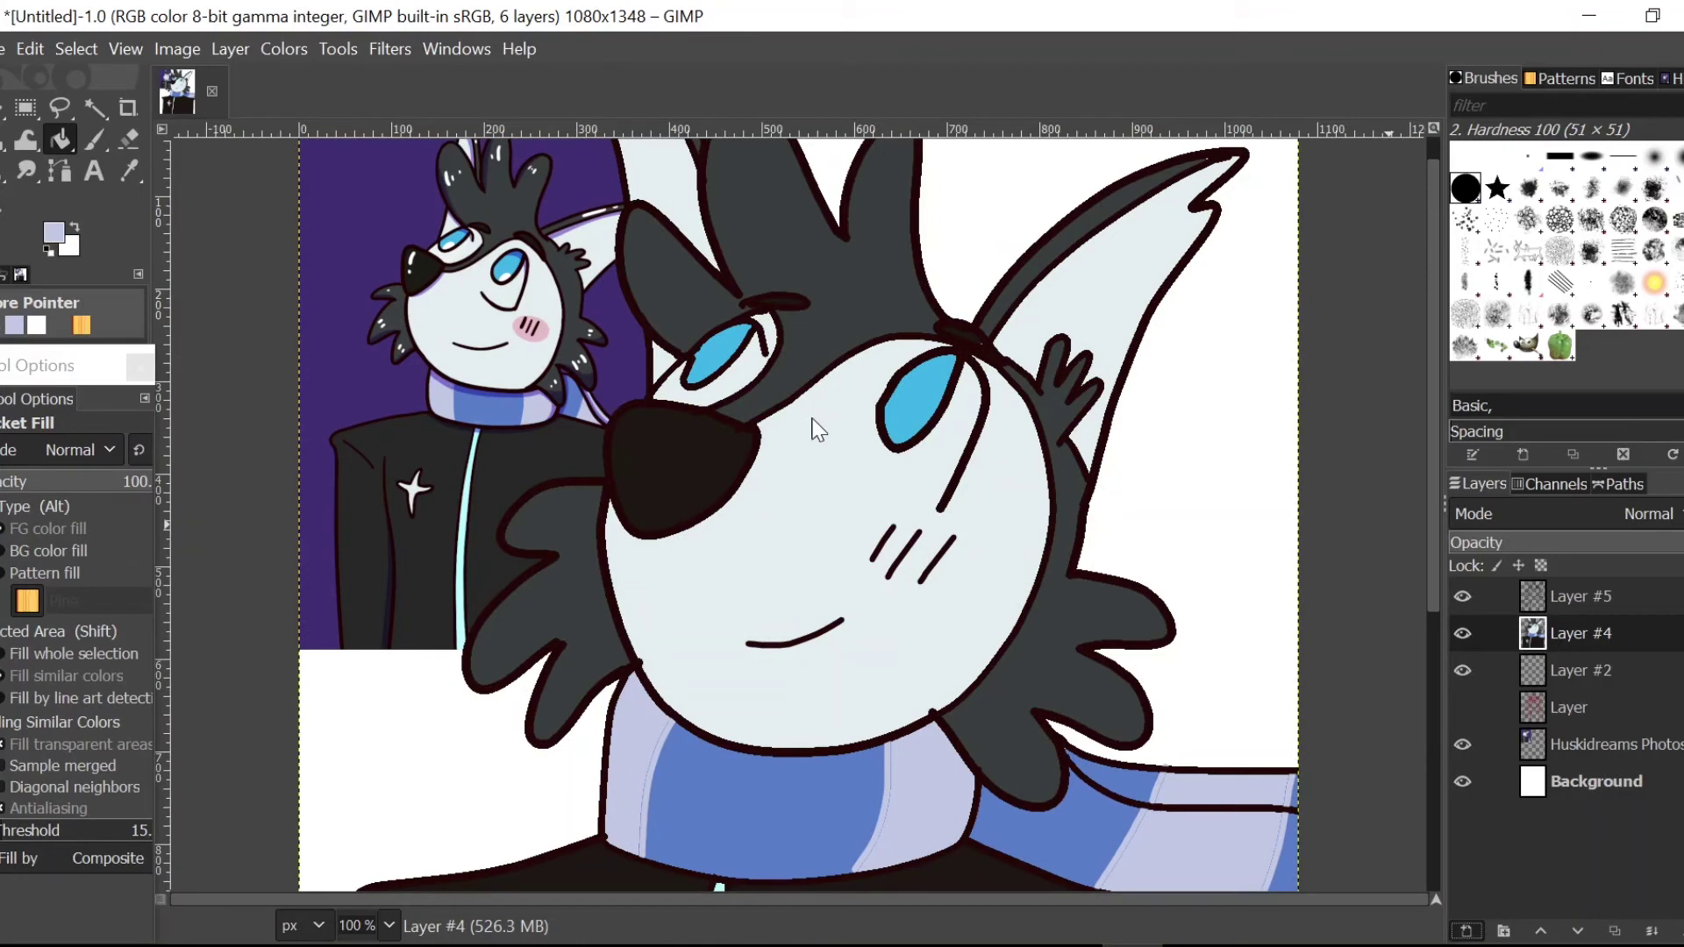
{"action": "left_click", "coordinate": [1466, 930]}
{"action": "left_click", "coordinate": [1526, 602]}
{"action": "key", "text": "x"}
{"action": "key", "text": "o"}
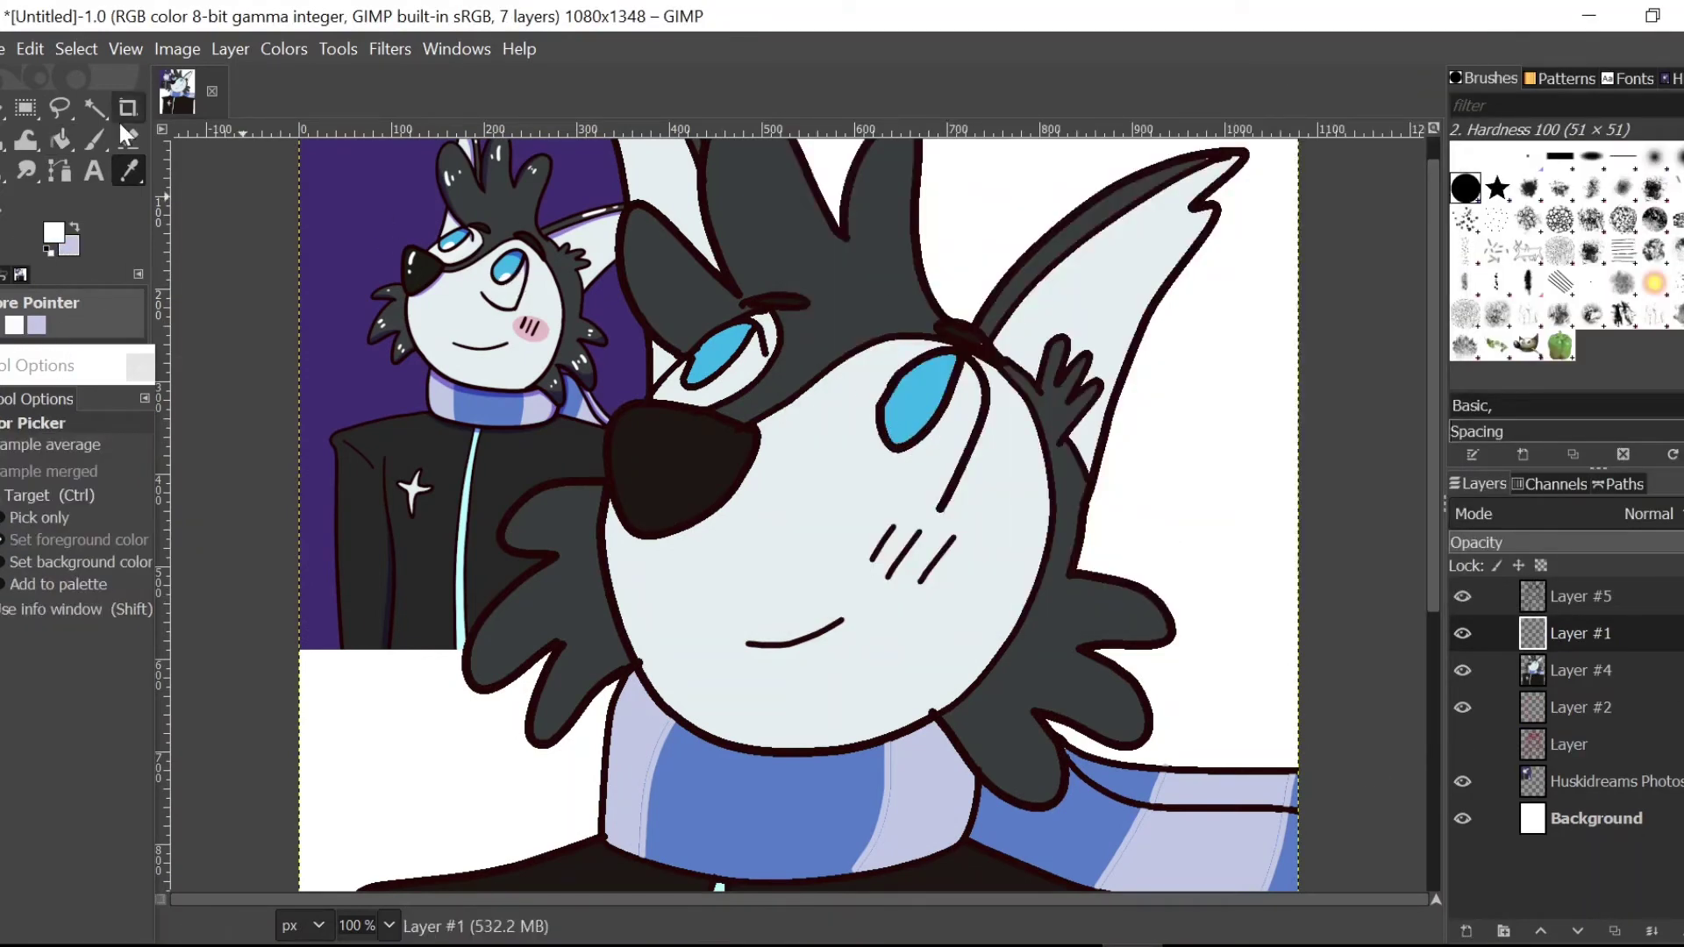
{"action": "key", "text": "p"}
{"action": "left_click", "coordinate": [903, 430]}
{"action": "left_click_drag", "start_coordinate": [868, 426], "coordinate": [937, 508]}
{"action": "key", "text": "ctrl+z"}
Step: Fill the whites of both eyes with pure white on Layer #4
{"action": "left_click", "coordinate": [1580, 671]}
{"action": "left_click", "coordinate": [60, 138]}
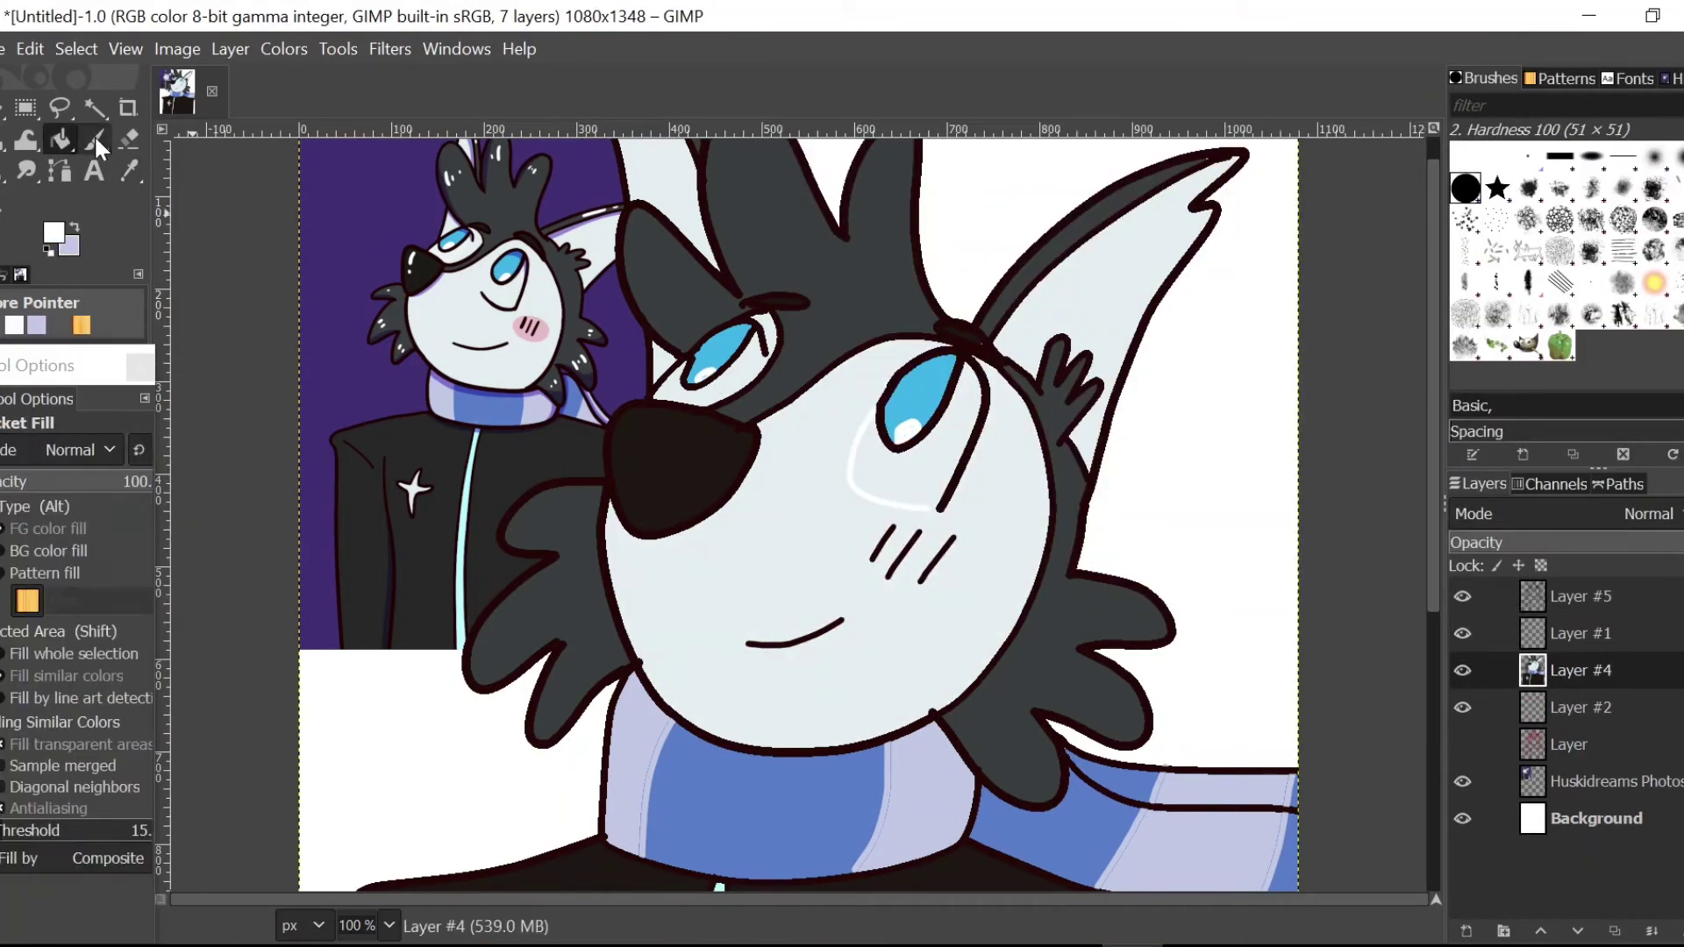
{"action": "left_click", "coordinate": [954, 407]}
{"action": "left_click", "coordinate": [94, 138]}
{"action": "left_click", "coordinate": [60, 138]}
{"action": "left_click", "coordinate": [753, 373]}
Step: Paint white shine marks on the right ear's rim and the leftmost hair tuft on Layer #1
{"action": "left_click", "coordinate": [1581, 634]}
{"action": "left_click", "coordinate": [93, 139]}
{"action": "left_click", "coordinate": [388, 926]}
{"action": "left_click", "coordinate": [358, 776]}
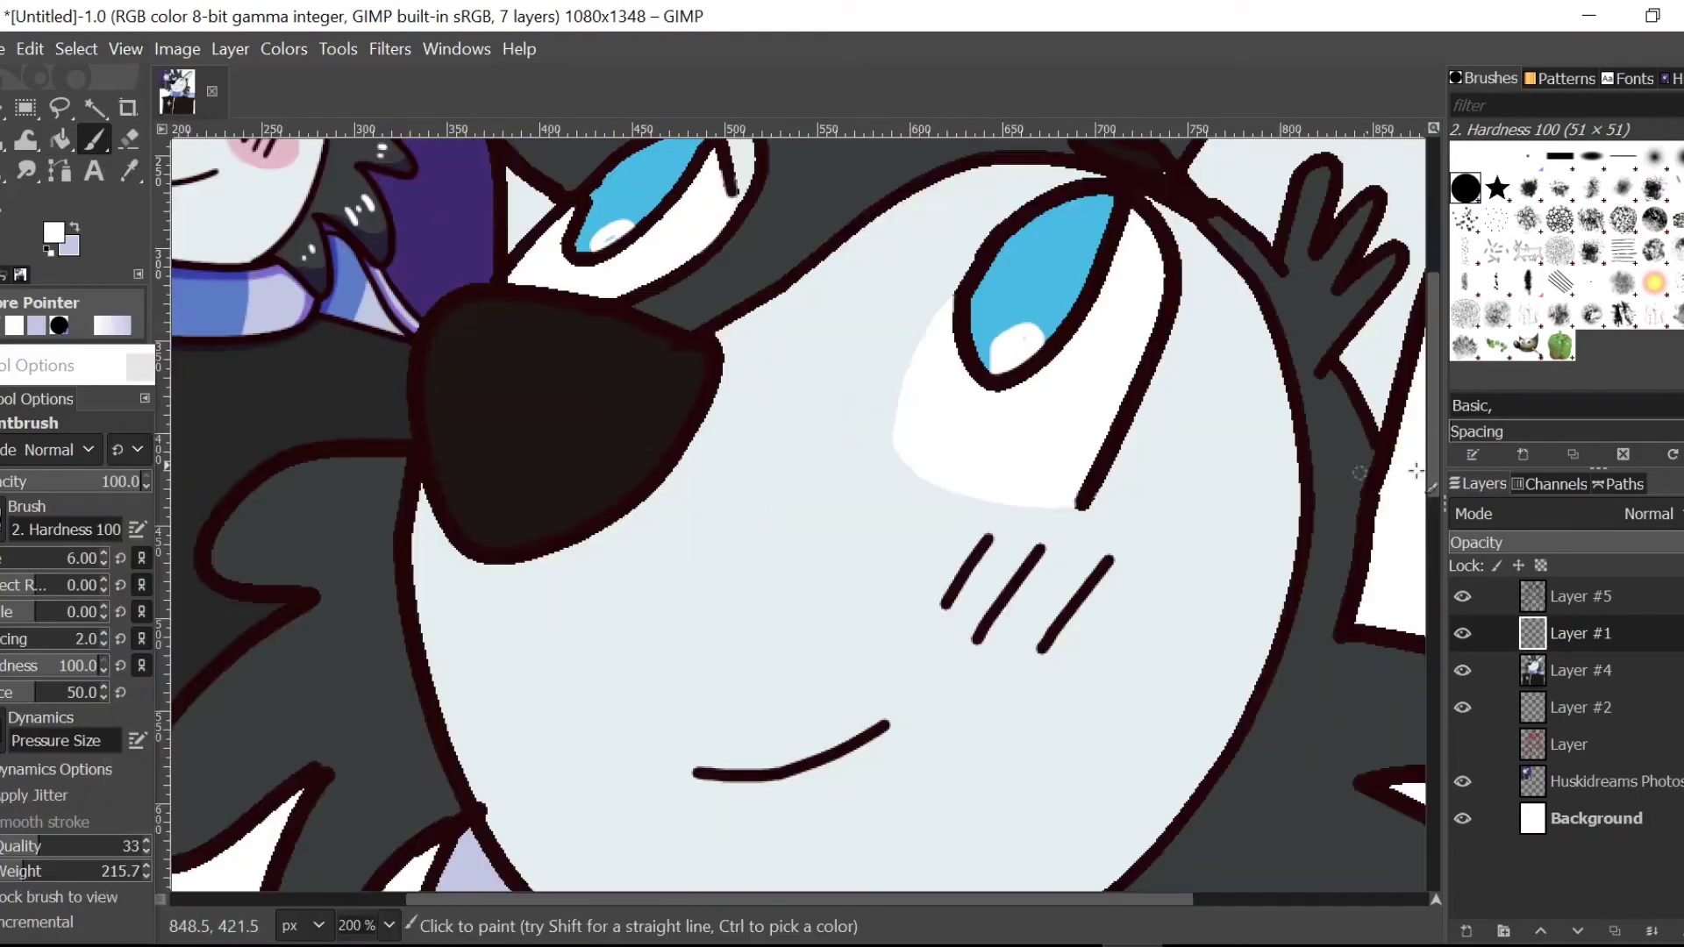
{"action": "left_click_drag", "start_coordinate": [1434, 474], "coordinate": [1435, 338]}
{"action": "left_click_drag", "start_coordinate": [789, 899], "coordinate": [936, 899]}
{"action": "left_click_drag", "start_coordinate": [1121, 356], "coordinate": [1058, 406]}
{"action": "left_click", "coordinate": [1017, 442]}
{"action": "left_click_drag", "start_coordinate": [279, 443], "coordinate": [305, 488]}
{"action": "left_click_drag", "start_coordinate": [226, 512], "coordinate": [256, 543]}
Step: Paint white shine marks on the right cheek fur on Layer #1
{"action": "left_click_drag", "start_coordinate": [1434, 337], "coordinate": [1434, 557]}
{"action": "left_click_drag", "start_coordinate": [1130, 416], "coordinate": [1167, 420]}
{"action": "left_click_drag", "start_coordinate": [1133, 466], "coordinate": [1169, 459]}
{"action": "left_click_drag", "start_coordinate": [1102, 614], "coordinate": [1142, 649]}
Step: Add white shine marks to the middle and right hair tufts and touch up the left tuft on Layer #1
{"action": "left_click_drag", "start_coordinate": [1052, 899], "coordinate": [774, 899]}
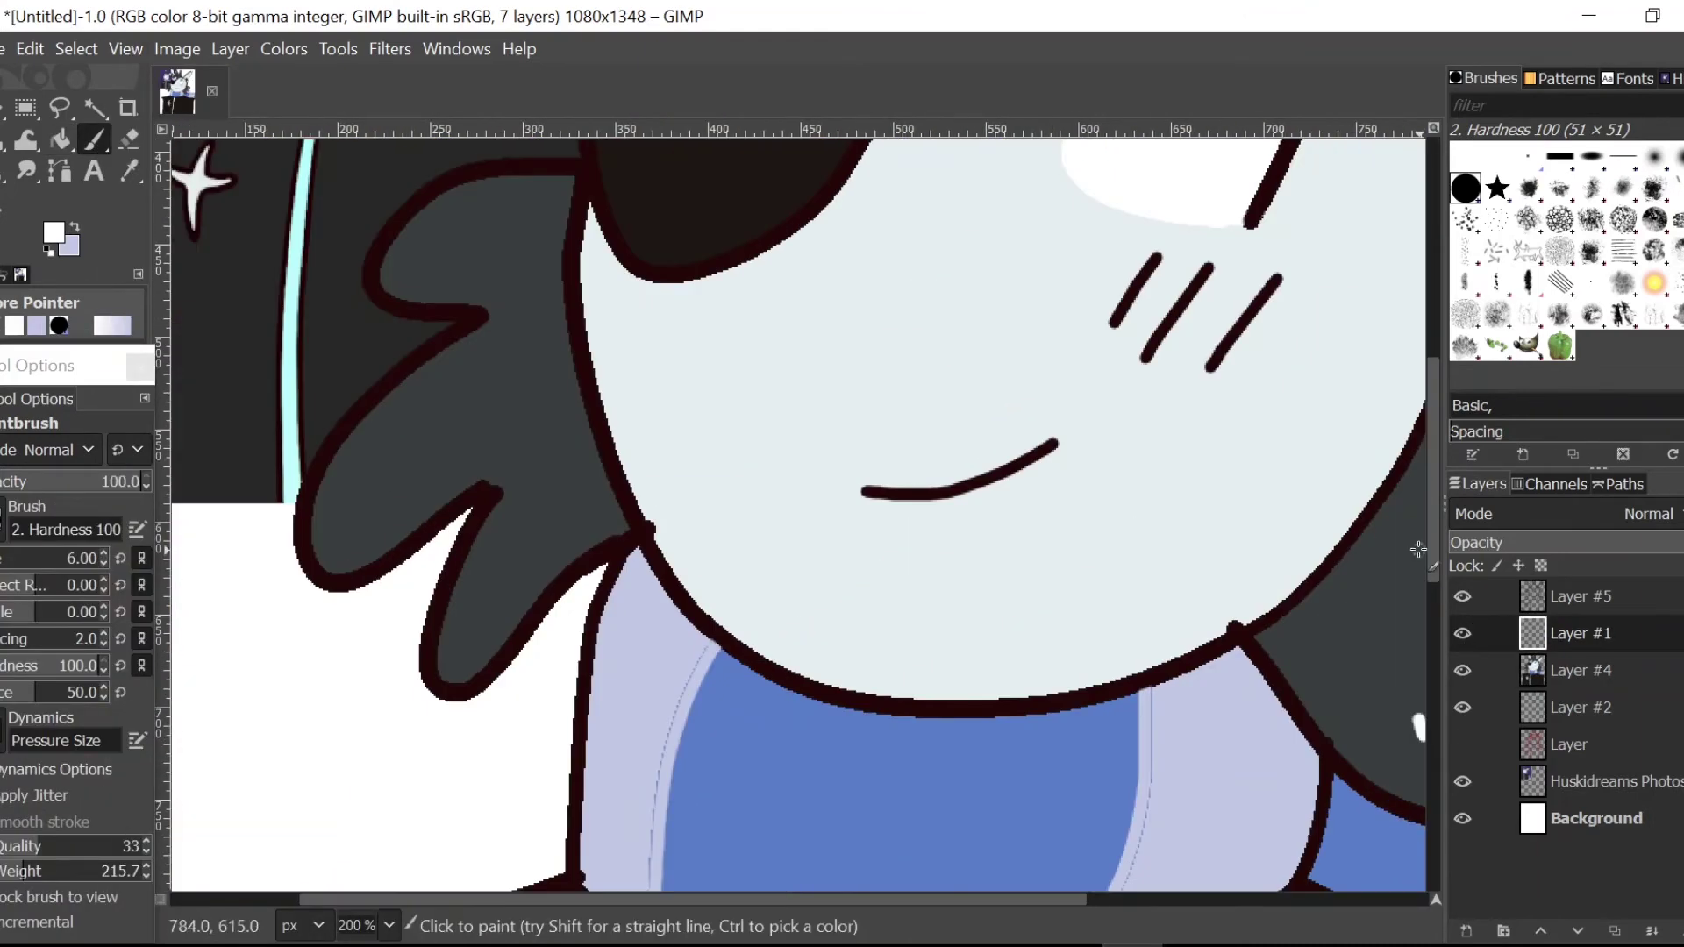
{"action": "left_click_drag", "start_coordinate": [1434, 564], "coordinate": [1434, 467]}
{"action": "left_click_drag", "start_coordinate": [1434, 373], "coordinate": [1434, 255]}
{"action": "left_click_drag", "start_coordinate": [917, 236], "coordinate": [916, 289]}
{"action": "left_click_drag", "start_coordinate": [1125, 270], "coordinate": [1109, 321]}
{"action": "left_click_drag", "start_coordinate": [1087, 317], "coordinate": [1078, 343]}
{"action": "left_click_drag", "start_coordinate": [671, 506], "coordinate": [695, 535]}
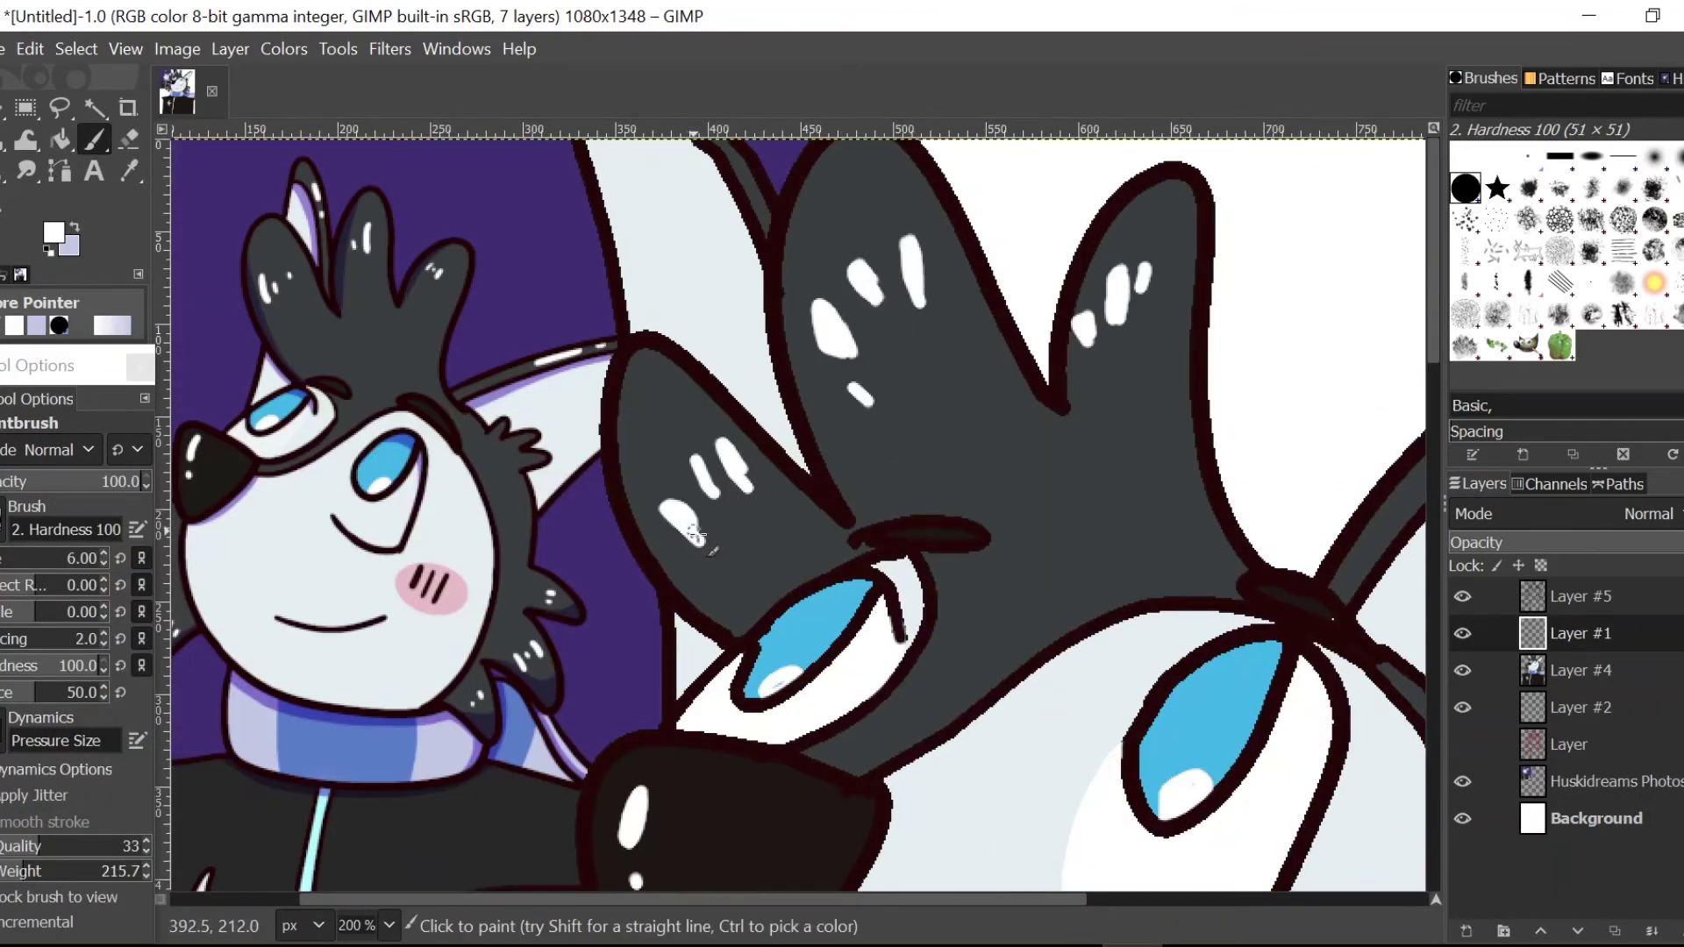
Step: Sample the reference background's dark purple and move Layers #5, #1, #4 and #2 into a new layer group
{"action": "left_click", "coordinate": [389, 925]}
{"action": "left_click", "coordinate": [358, 802]}
{"action": "left_click_drag", "start_coordinate": [1434, 264], "coordinate": [1434, 351]}
{"action": "left_click", "coordinate": [129, 171]}
{"action": "left_click", "coordinate": [351, 307]}
{"action": "left_click", "coordinate": [60, 138]}
{"action": "left_click", "coordinate": [1503, 931]}
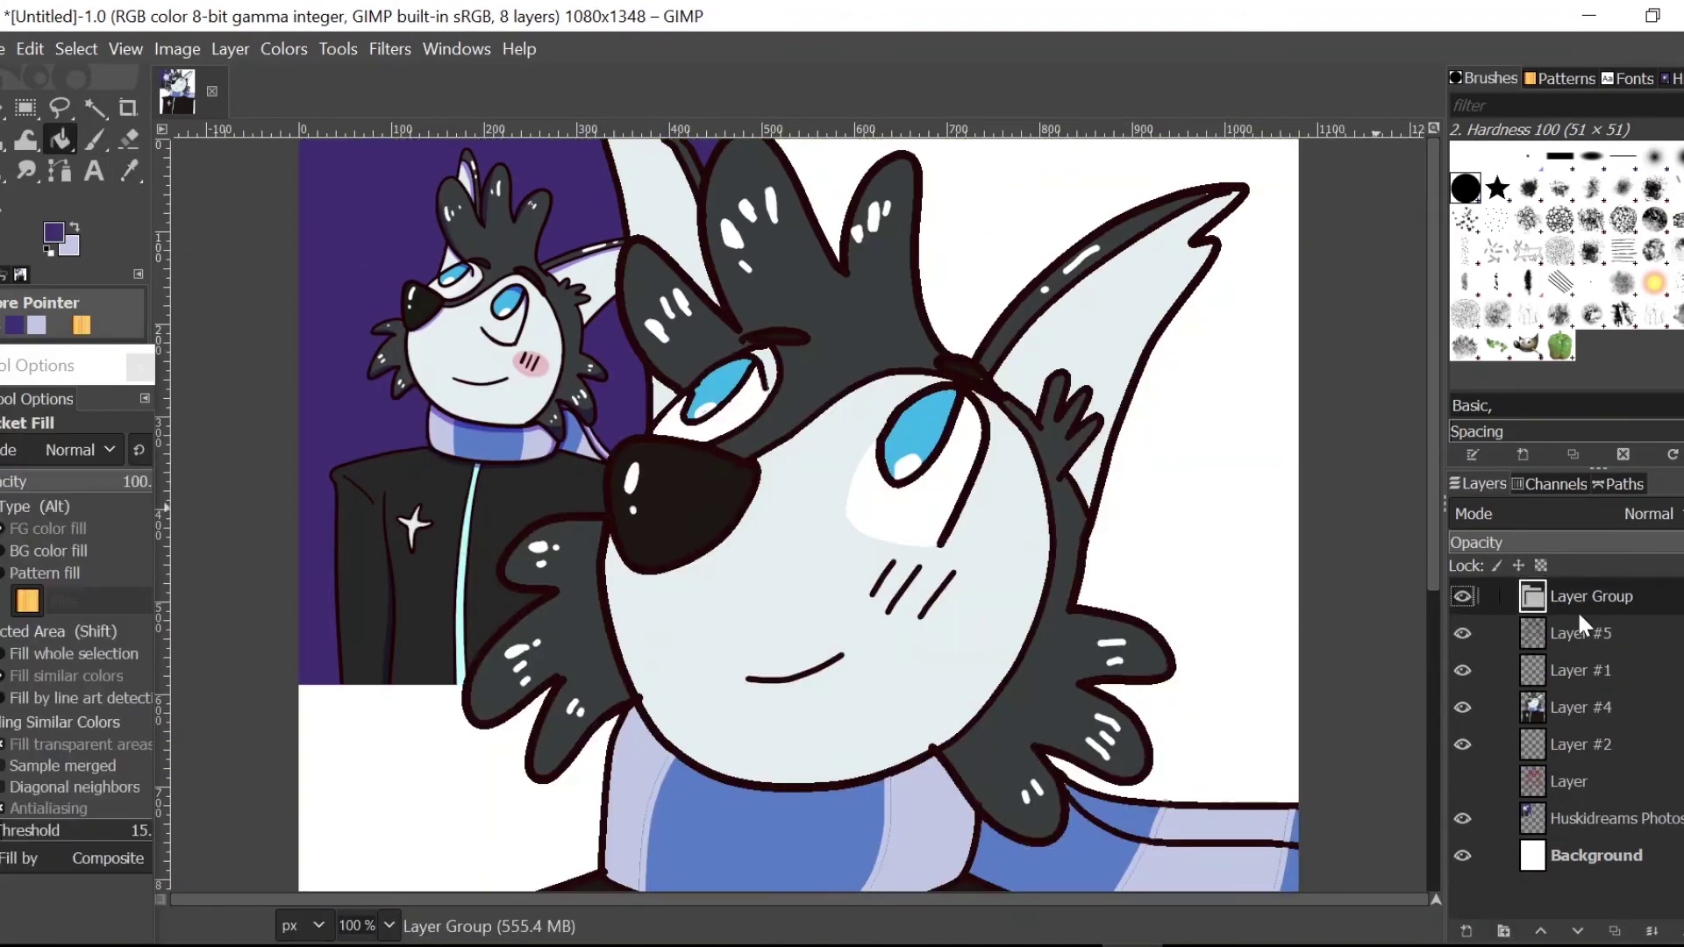
{"action": "left_click_drag", "start_coordinate": [1581, 634], "coordinate": [1581, 598]}
{"action": "left_click_drag", "start_coordinate": [1580, 670], "coordinate": [1585, 646]}
{"action": "left_click_drag", "start_coordinate": [1581, 743], "coordinate": [1586, 719]}
Step: Fuzzy-select the main hair area on Layer #4 and add a new layer above it for shading
{"action": "left_click", "coordinate": [1595, 708]}
{"action": "key", "text": "u"}
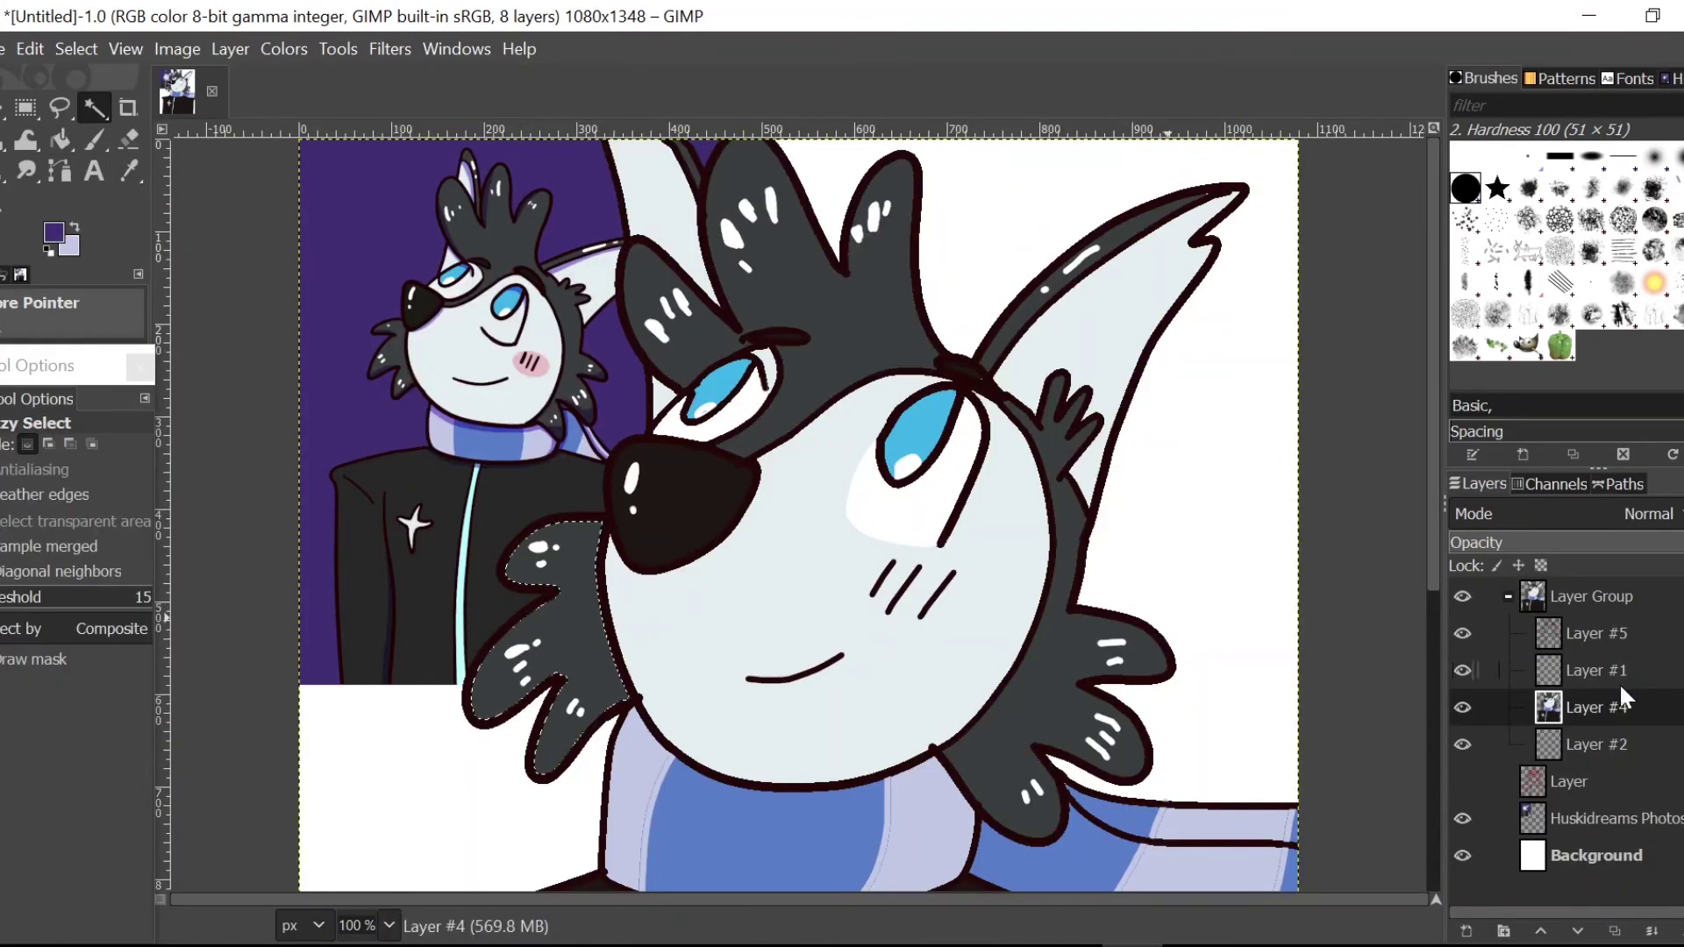
{"action": "left_click", "coordinate": [1024, 314]}
{"action": "left_click", "coordinate": [864, 320]}
{"action": "left_click", "coordinate": [1467, 932]}
{"action": "left_click", "coordinate": [93, 139]}
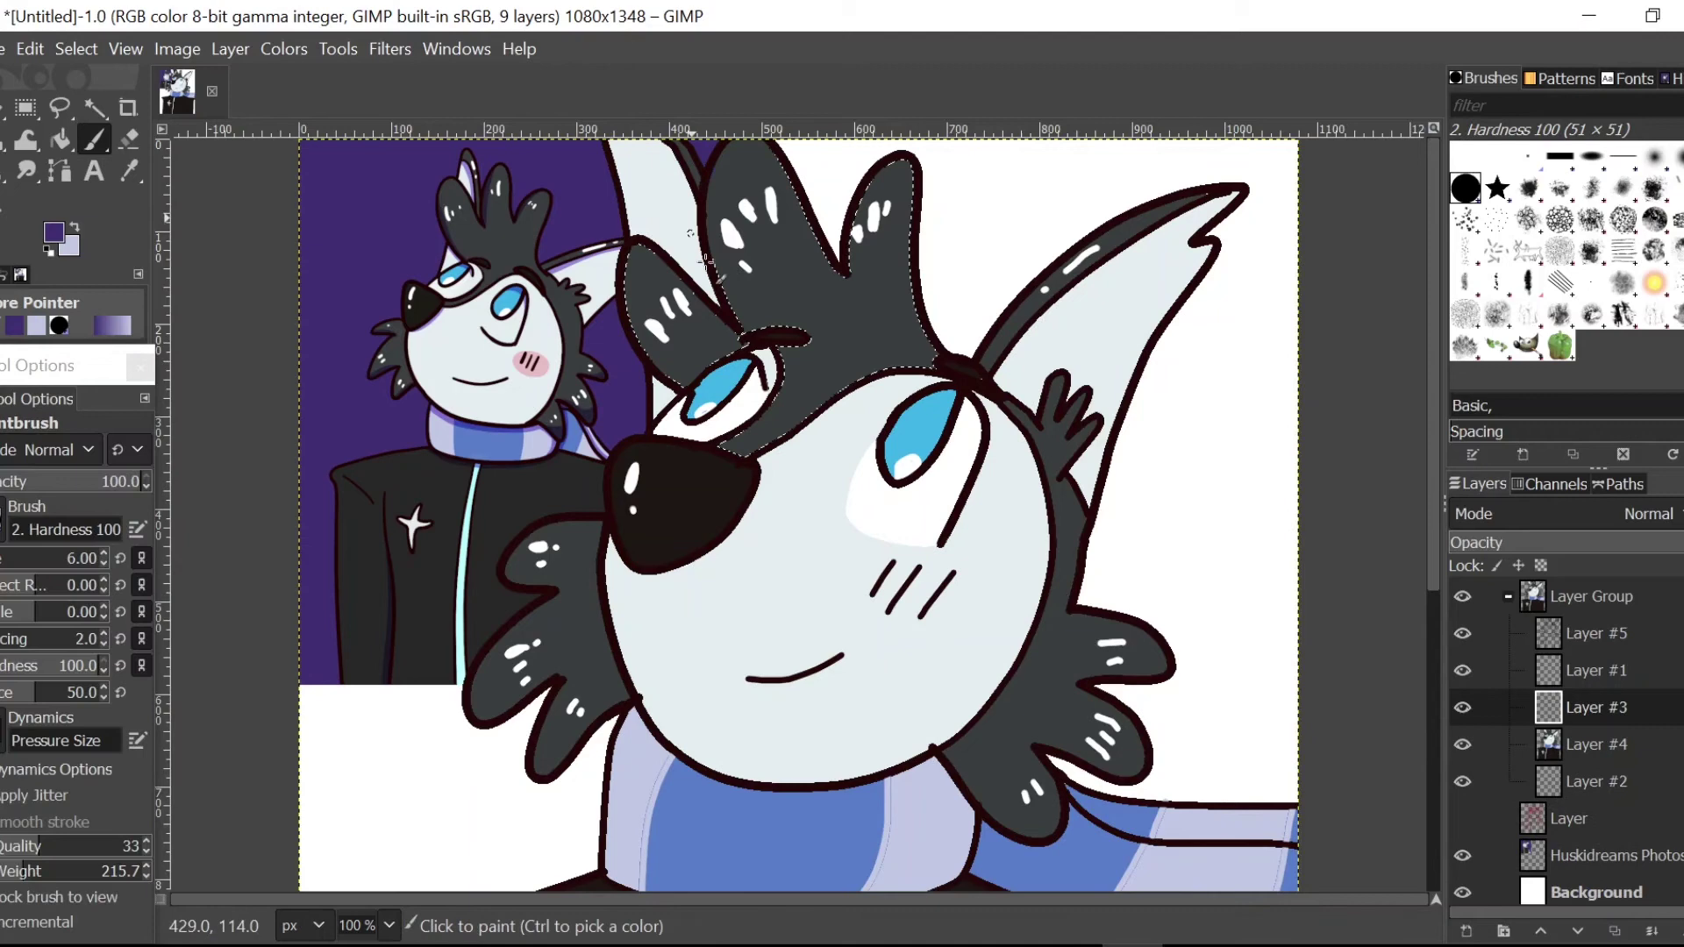
Step: Shade the left edges of the hair tufts with dark purple and set Layer #3's blend mode to Multiply
{"action": "left_click", "coordinate": [388, 925]}
{"action": "left_click", "coordinate": [357, 774]}
{"action": "left_click_drag", "start_coordinate": [1434, 406], "coordinate": [1434, 298]}
{"action": "left_click_drag", "start_coordinate": [628, 197], "coordinate": [676, 509]}
{"action": "left_click_drag", "start_coordinate": [971, 192], "coordinate": [904, 395]}
{"action": "left_click", "coordinate": [1579, 514]}
{"action": "left_click", "coordinate": [1509, 824]}
{"action": "left_click_drag", "start_coordinate": [454, 426], "coordinate": [545, 615]}
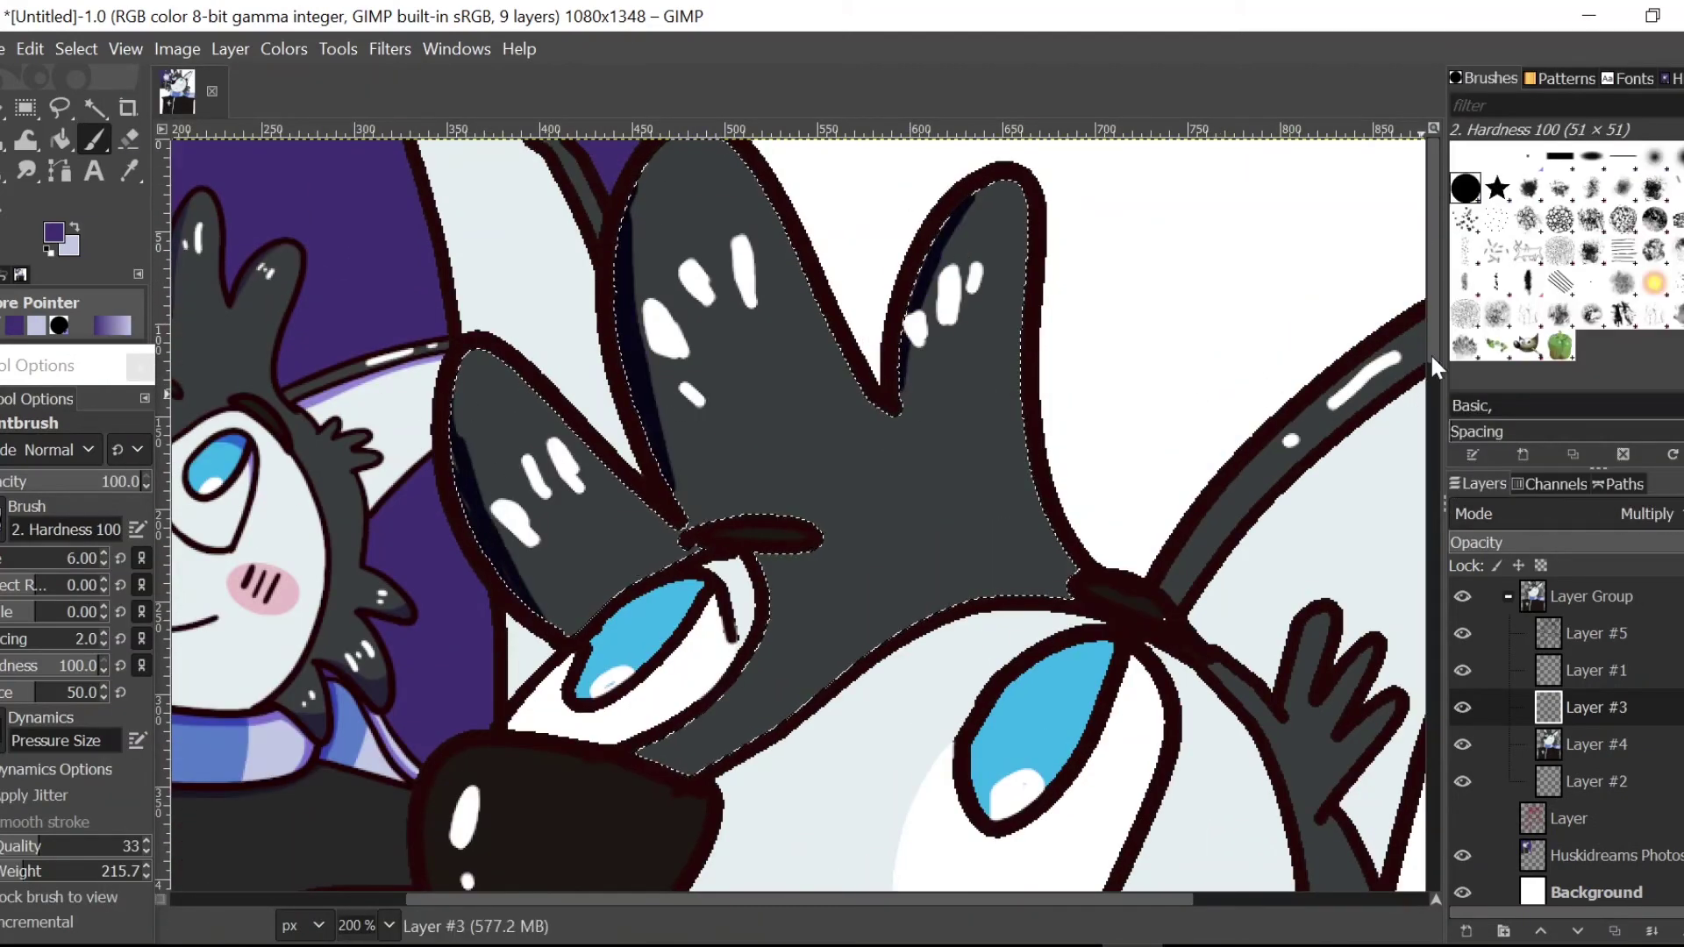
Step: Select the left ear's inner area from Layer #4 and shade its inner edge purple on Layer #3
{"action": "left_click", "coordinate": [1597, 745]}
{"action": "left_click", "coordinate": [94, 108]}
{"action": "left_click", "coordinate": [505, 237]}
{"action": "left_click", "coordinate": [1597, 708]}
{"action": "left_click", "coordinate": [94, 139]}
{"action": "left_click_drag", "start_coordinate": [521, 142], "coordinate": [594, 294]}
{"action": "left_click", "coordinate": [94, 107]}
{"action": "right_click", "coordinate": [723, 458]}
{"action": "right_click", "coordinate": [863, 571]}
{"action": "right_click", "coordinate": [799, 449]}
{"action": "left_click", "coordinate": [338, 49]}
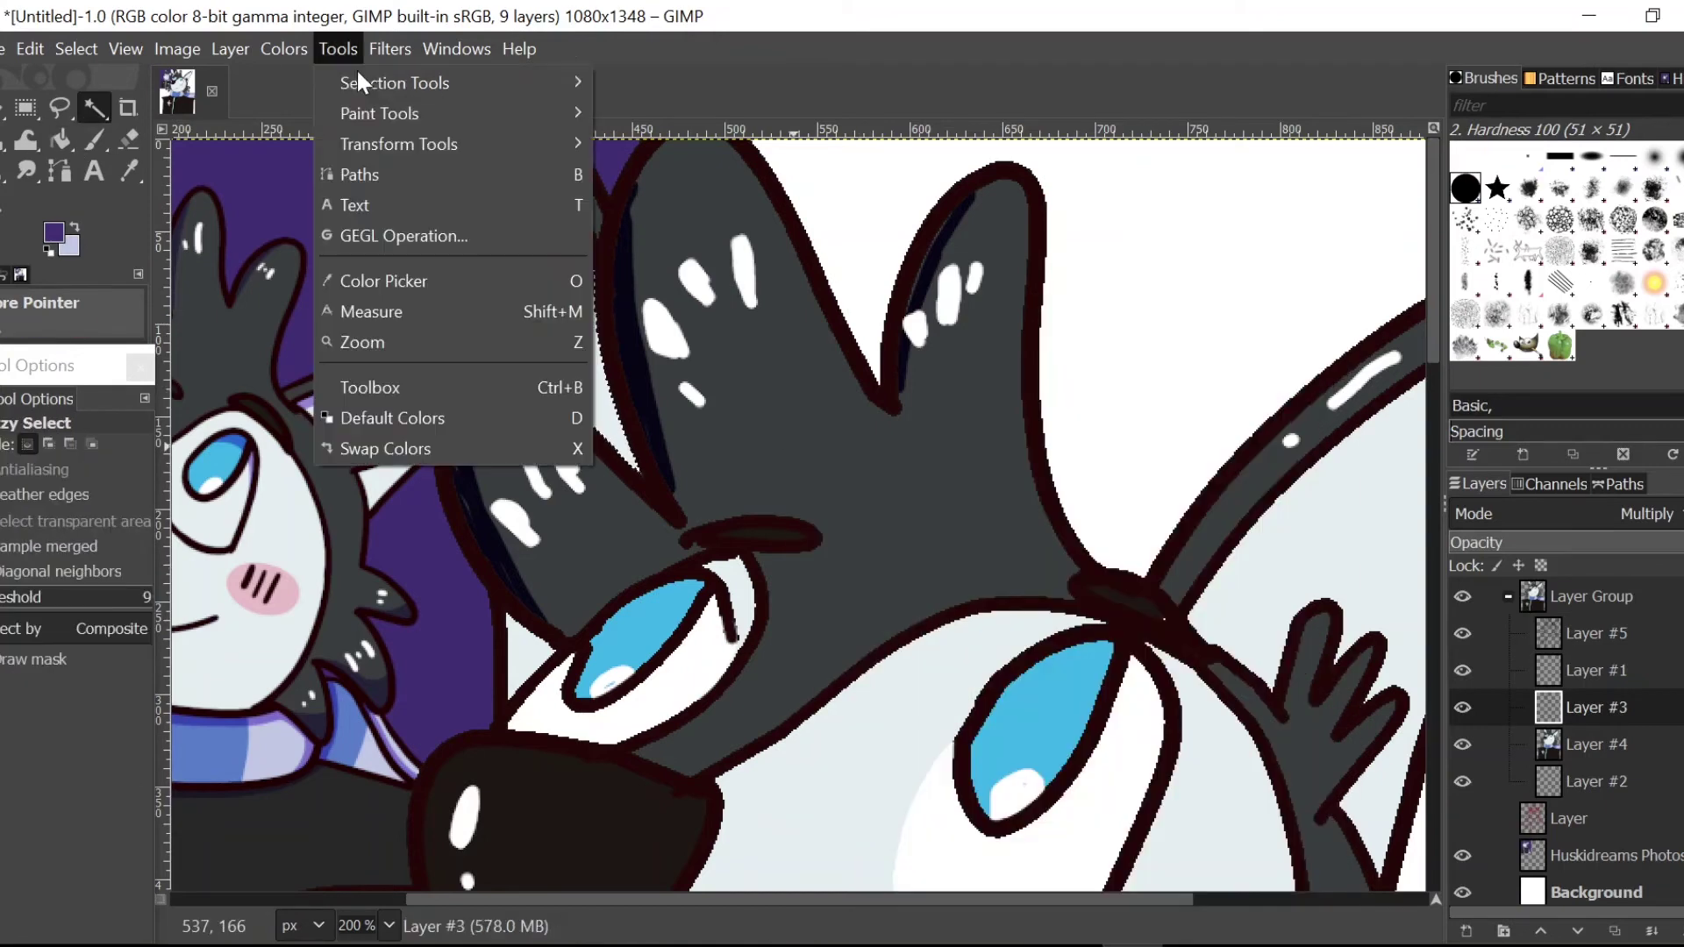
{"action": "left_click", "coordinate": [60, 107]}
{"action": "left_click_drag", "start_coordinate": [658, 202], "coordinate": [838, 399]}
{"action": "right_click", "coordinate": [682, 407]}
{"action": "right_click", "coordinate": [555, 165]}
{"action": "mouse_move", "coordinate": [640, 412]}
{"action": "left_click", "coordinate": [1087, 596]}
{"action": "right_click", "coordinate": [501, 283]}
{"action": "left_click", "coordinate": [145, 399]}
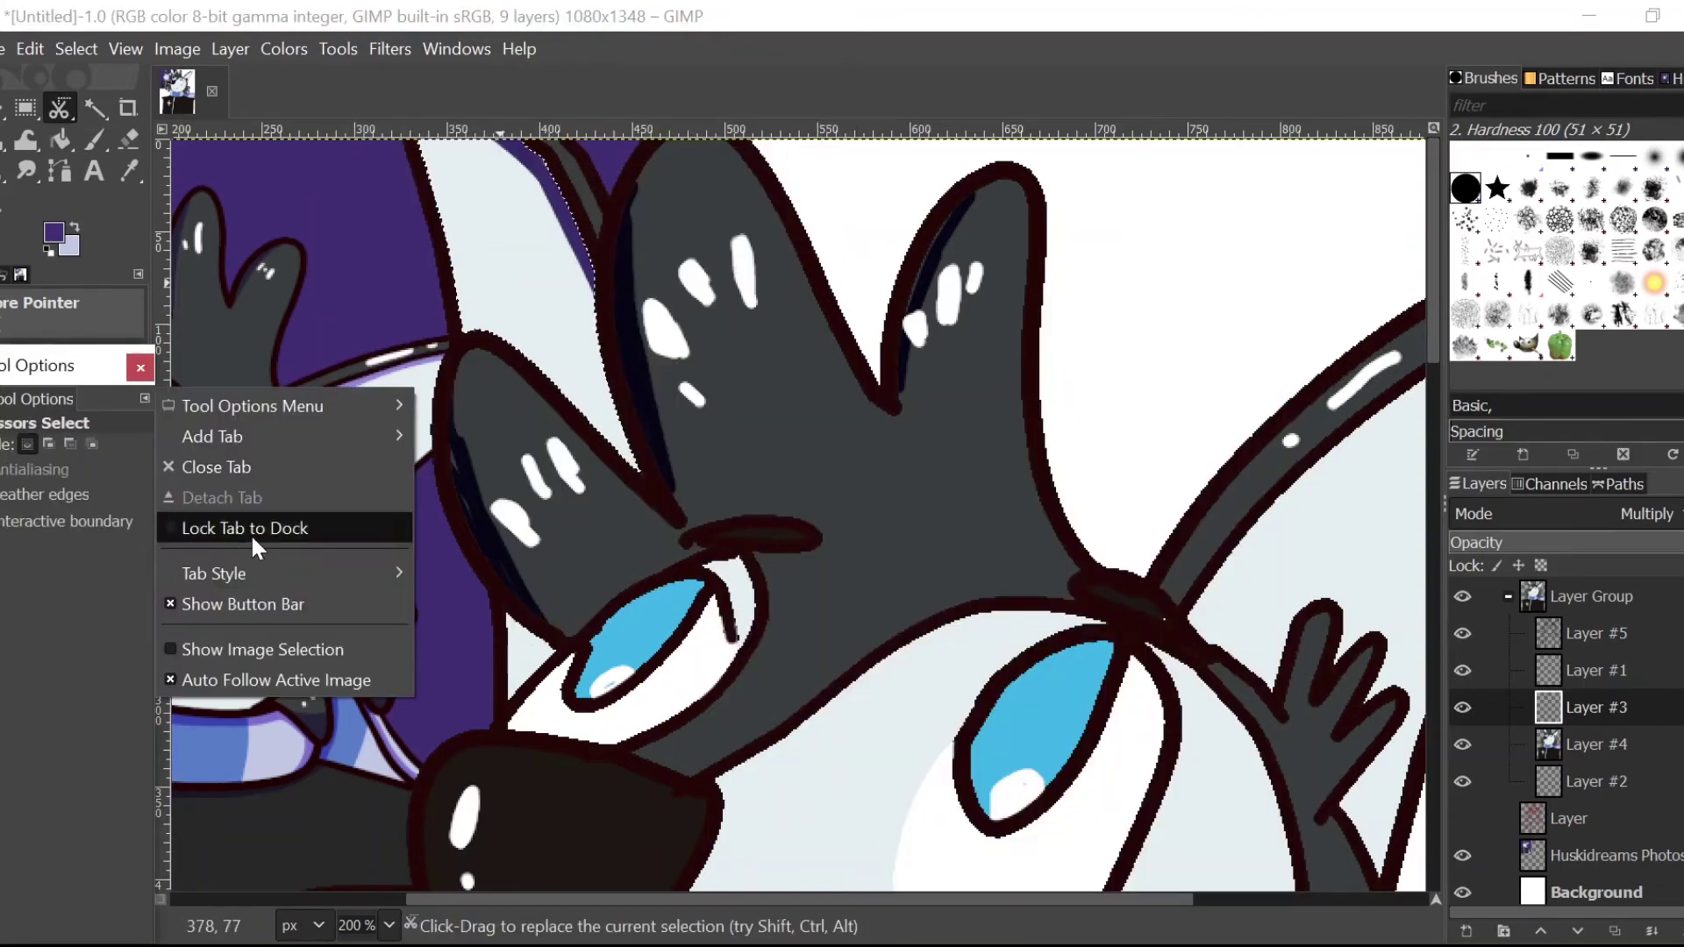
Step: Select the right ear's inner area from Layer #4 and shade along its upper edge purple on Layer #3
{"action": "left_click", "coordinate": [94, 108]}
{"action": "left_click", "coordinate": [1597, 744]}
{"action": "left_click", "coordinate": [1246, 504]}
{"action": "left_click_drag", "start_coordinate": [859, 899], "coordinate": [1061, 899]}
{"action": "left_click", "coordinate": [1140, 491]}
{"action": "left_click", "coordinate": [1596, 708]}
{"action": "left_click", "coordinate": [94, 140]}
{"action": "mouse_move", "coordinate": [878, 627]}
{"action": "left_mouse_down"}
{"action": "mouse_move", "coordinate": [1358, 250]}
{"action": "mouse_move", "coordinate": [1220, 317]}
{"action": "left_mouse_up"}
Step: Select the right eye's white from Layer #4 and shade its outer edge purple on Layer #3
{"action": "left_click", "coordinate": [94, 108]}
{"action": "left_click", "coordinate": [1596, 745]}
{"action": "left_click", "coordinate": [737, 579]}
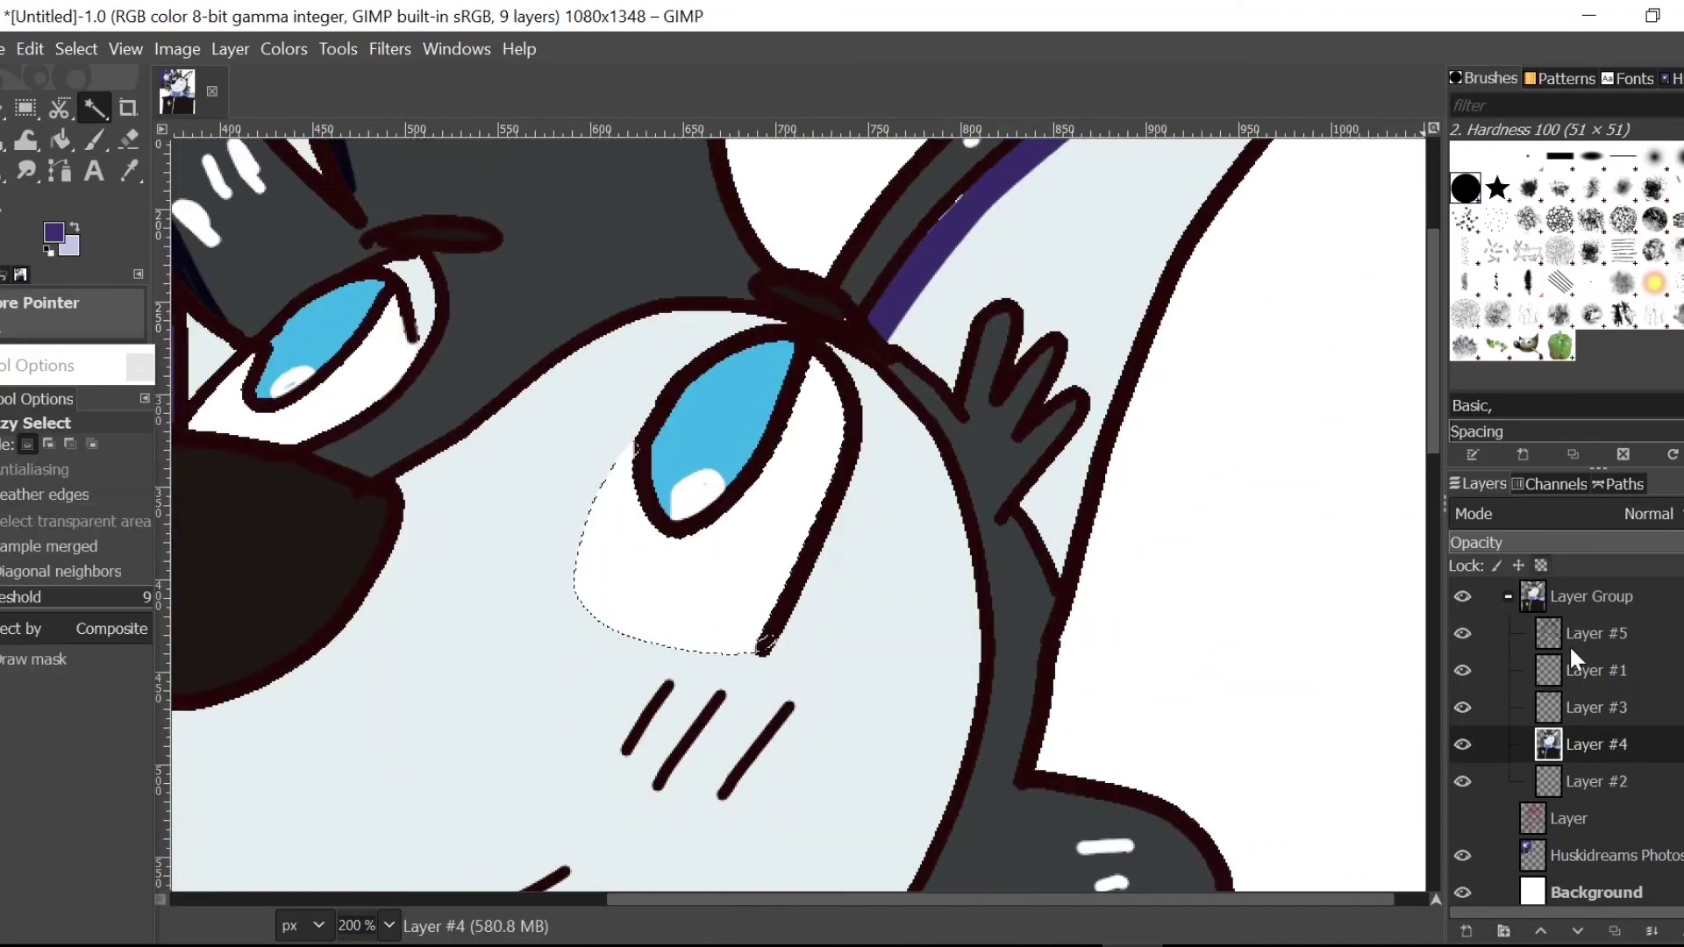
{"action": "left_click", "coordinate": [1596, 708]}
{"action": "left_click", "coordinate": [94, 139]}
{"action": "left_click_drag", "start_coordinate": [800, 395], "coordinate": [816, 525]}
Step: Select the right iris from Layer #4, draw a shadow border across it and fill its upper part purple on Layer #3
{"action": "left_click", "coordinate": [1596, 745]}
{"action": "left_click", "coordinate": [26, 140]}
{"action": "left_click", "coordinate": [94, 108]}
{"action": "left_click", "coordinate": [737, 443]}
{"action": "left_click", "coordinate": [94, 140]}
{"action": "left_click", "coordinate": [1596, 707]}
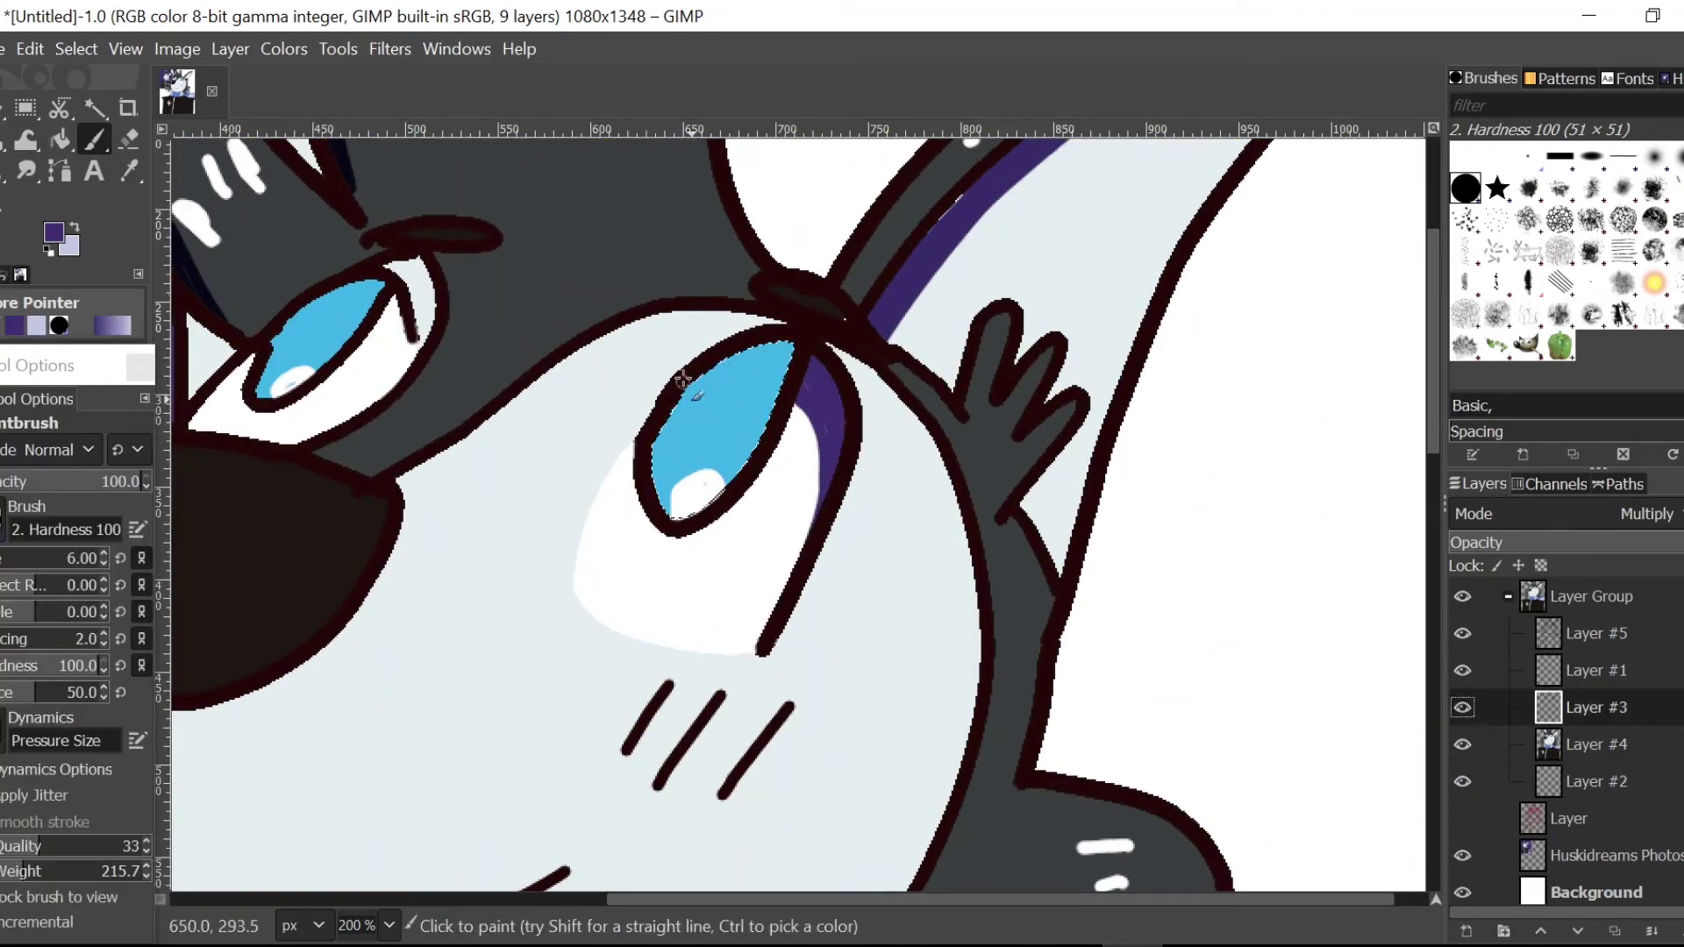
{"action": "left_click_drag", "start_coordinate": [684, 382], "coordinate": [790, 392]}
{"action": "left_click", "coordinate": [60, 139]}
{"action": "left_click", "coordinate": [778, 358]}
Step: Select the left eye's white and iris from Layer #4 and shade their upper parts purple on Layer #3
{"action": "left_click", "coordinate": [94, 108]}
{"action": "left_click", "coordinate": [1596, 745]}
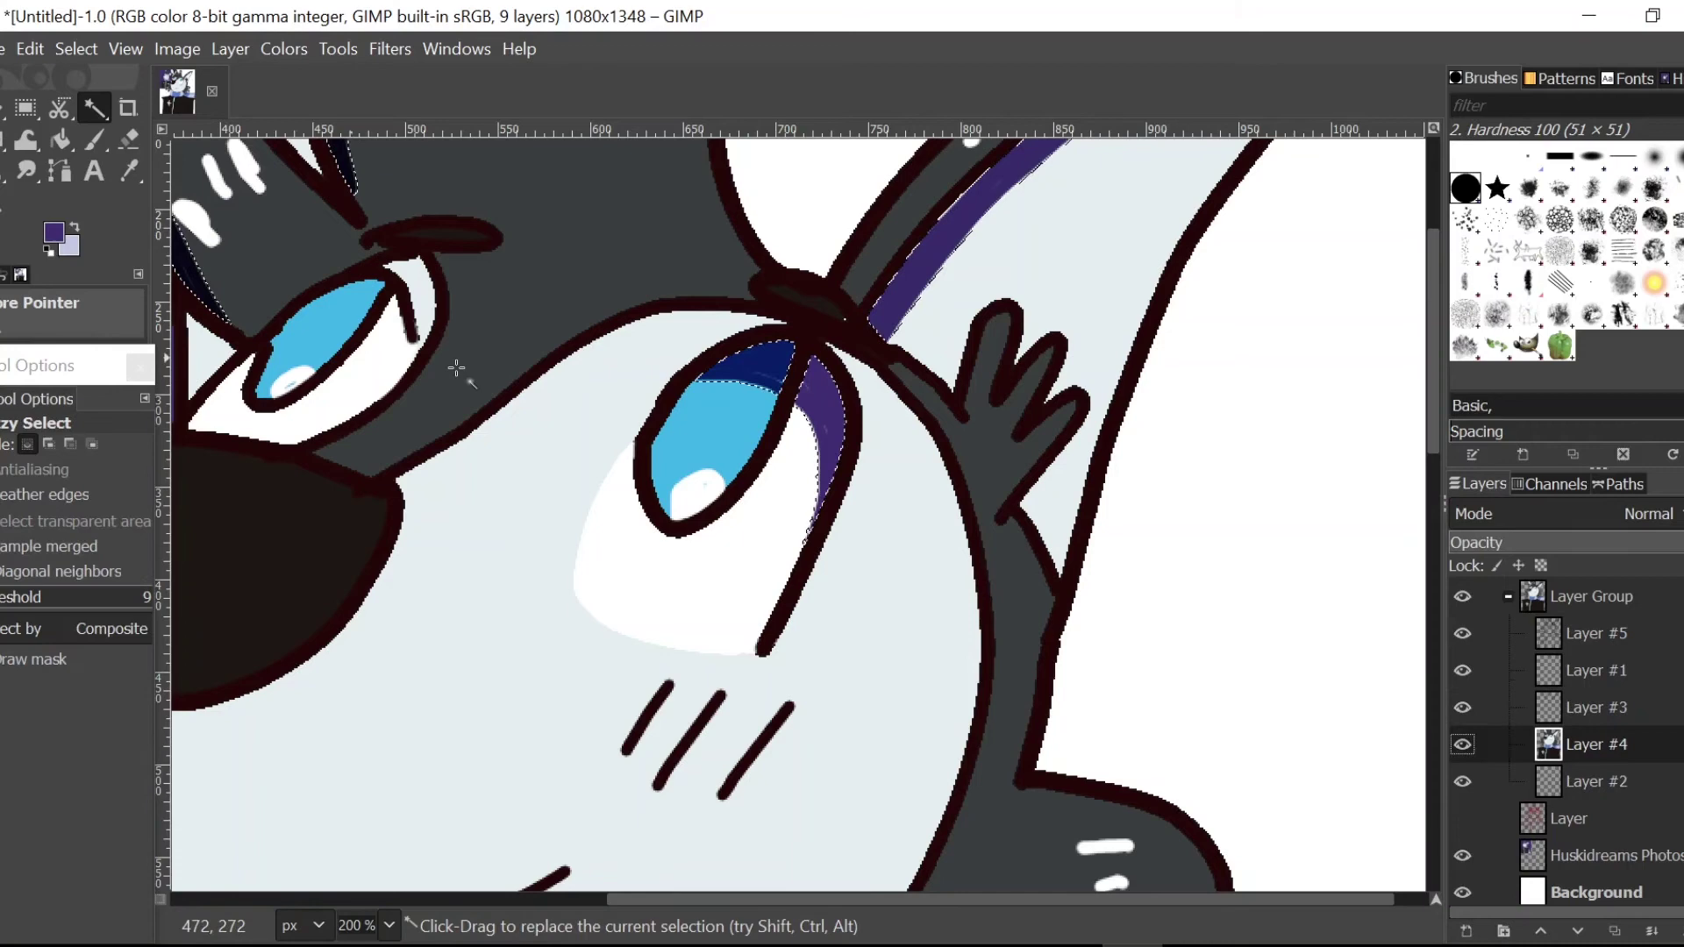
{"action": "left_click", "coordinate": [373, 382]}
{"action": "left_click", "coordinate": [1596, 708]}
{"action": "left_click", "coordinate": [94, 140]}
{"action": "left_click_drag", "start_coordinate": [392, 305], "coordinate": [408, 340]}
{"action": "left_click", "coordinate": [1597, 744]}
{"action": "left_click", "coordinate": [94, 108]}
{"action": "left_click", "coordinate": [1596, 708]}
{"action": "left_click", "coordinate": [93, 140]}
{"action": "left_click", "coordinate": [125, 49]}
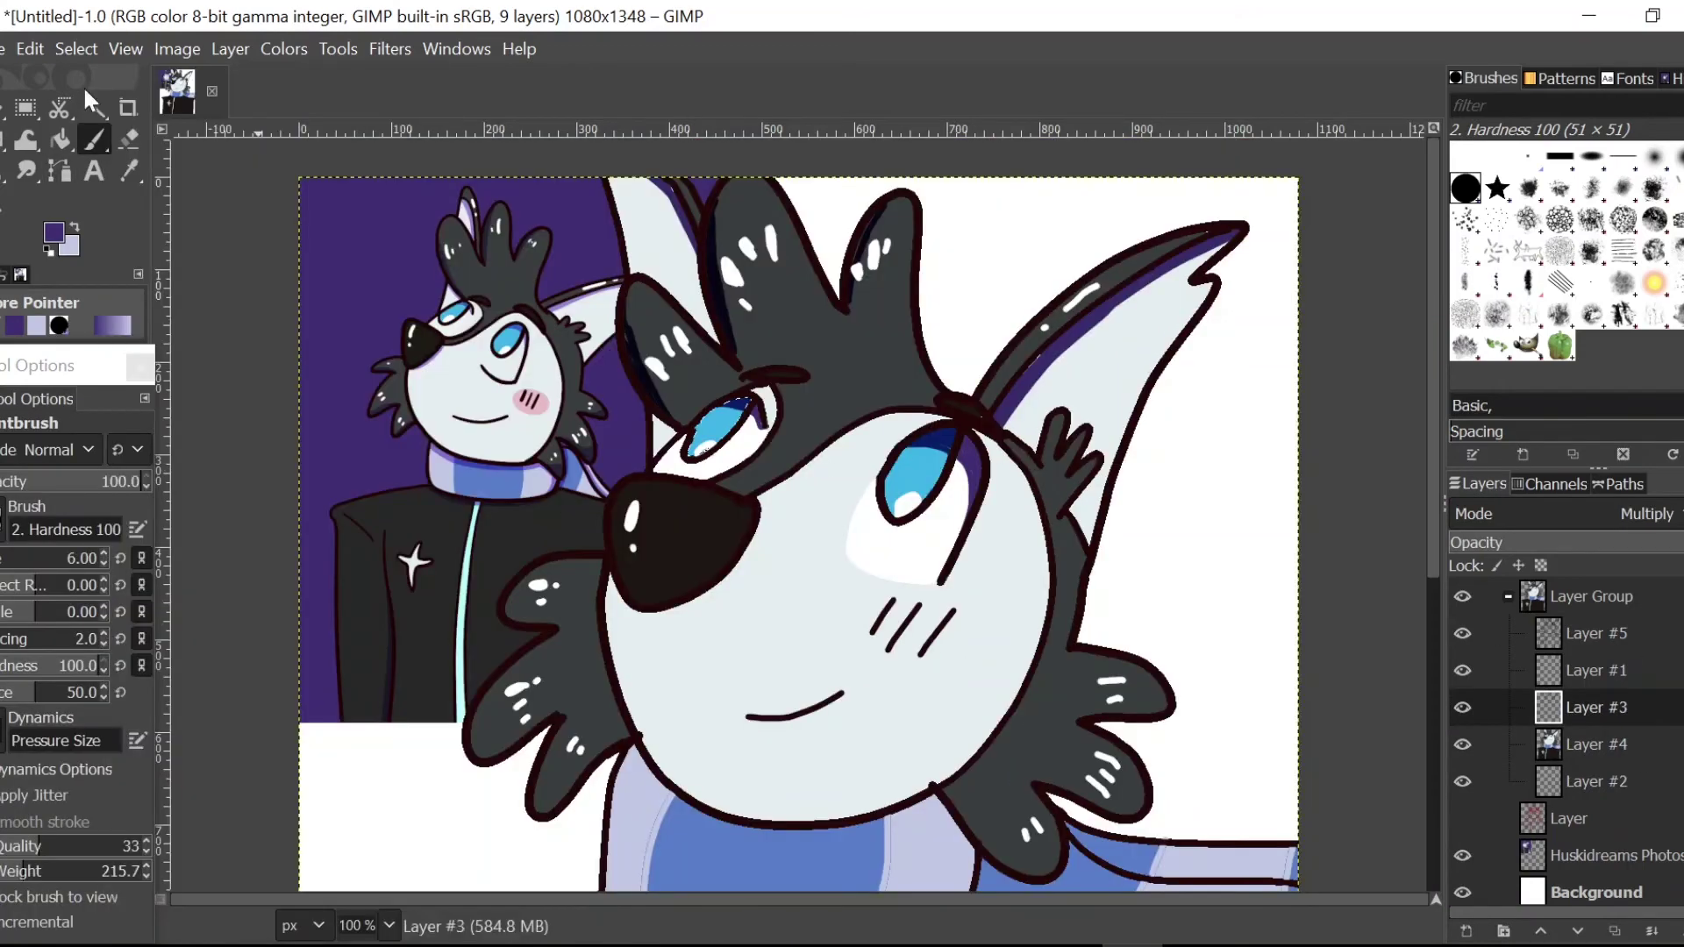
Step: Select the left cheek's fur from Layer #4, shade its lower edges purple on Layer #3, and lower Layer #3's opacity
{"action": "left_click", "coordinate": [3, 108]}
{"action": "scroll", "coordinate": [798, 518], "scroll_direction": "down", "scroll_amount": 3}
{"action": "left_click", "coordinate": [1596, 745]}
{"action": "left_click", "coordinate": [98, 111]}
{"action": "left_click", "coordinate": [759, 596]}
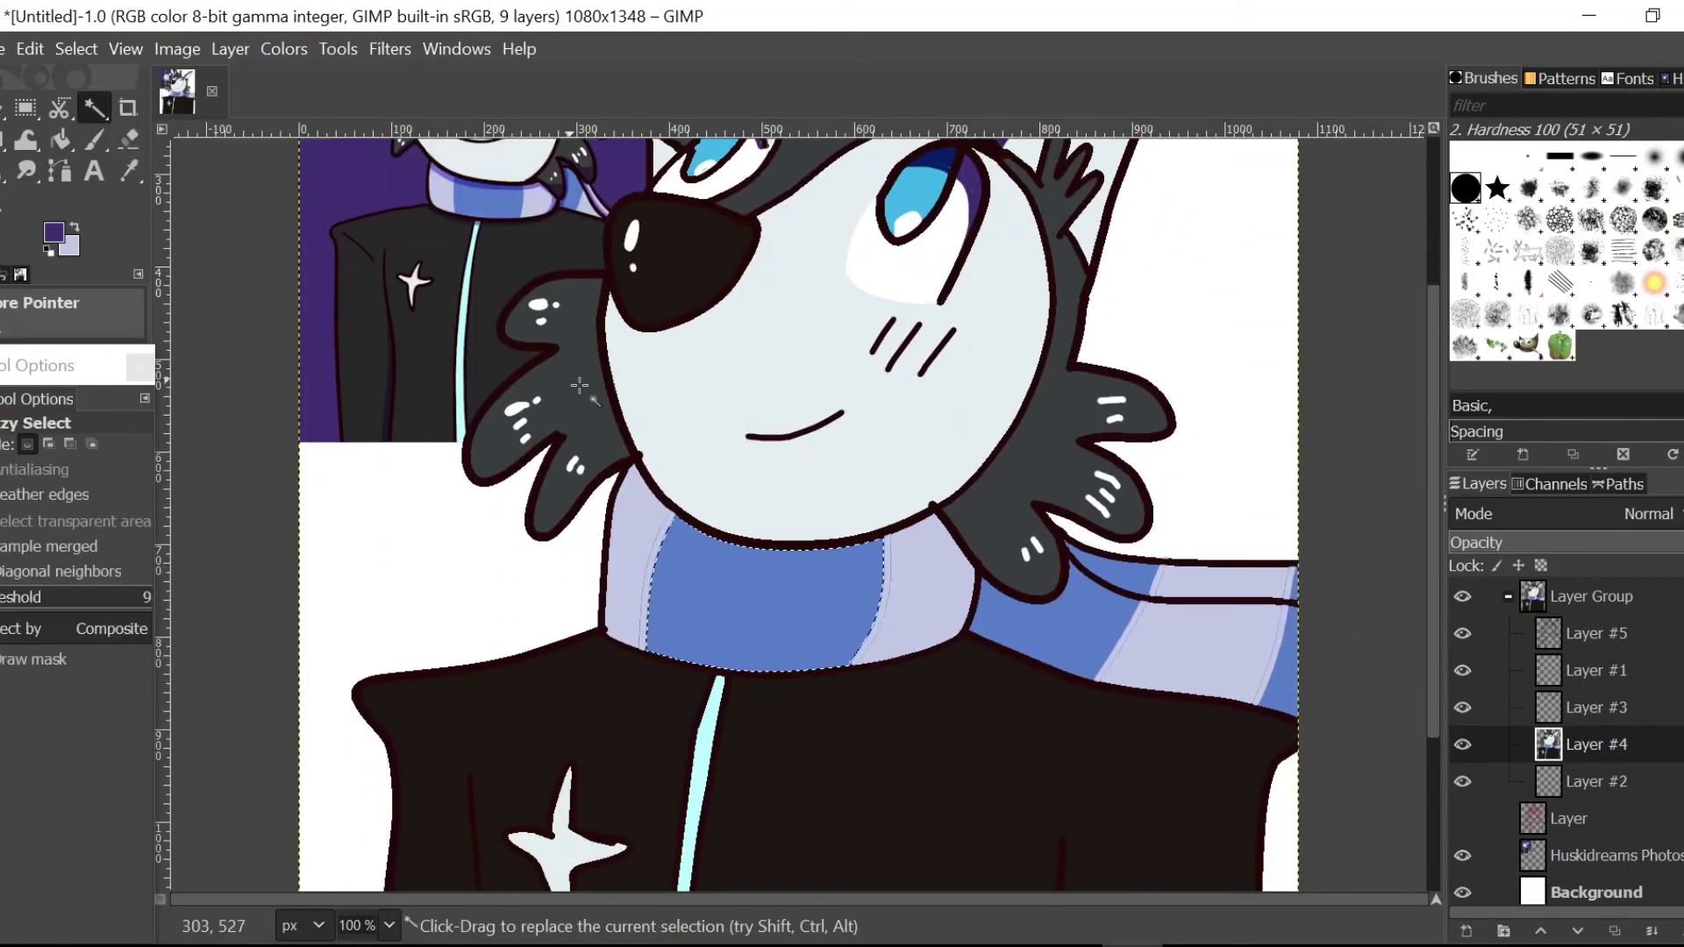
{"action": "left_click", "coordinate": [579, 386]}
{"action": "left_click", "coordinate": [1597, 708]}
{"action": "left_click", "coordinate": [94, 140]}
{"action": "left_click_drag", "start_coordinate": [623, 455], "coordinate": [545, 523]}
{"action": "left_click_drag", "start_coordinate": [509, 325], "coordinate": [560, 346]}
{"action": "left_click", "coordinate": [1595, 543]}
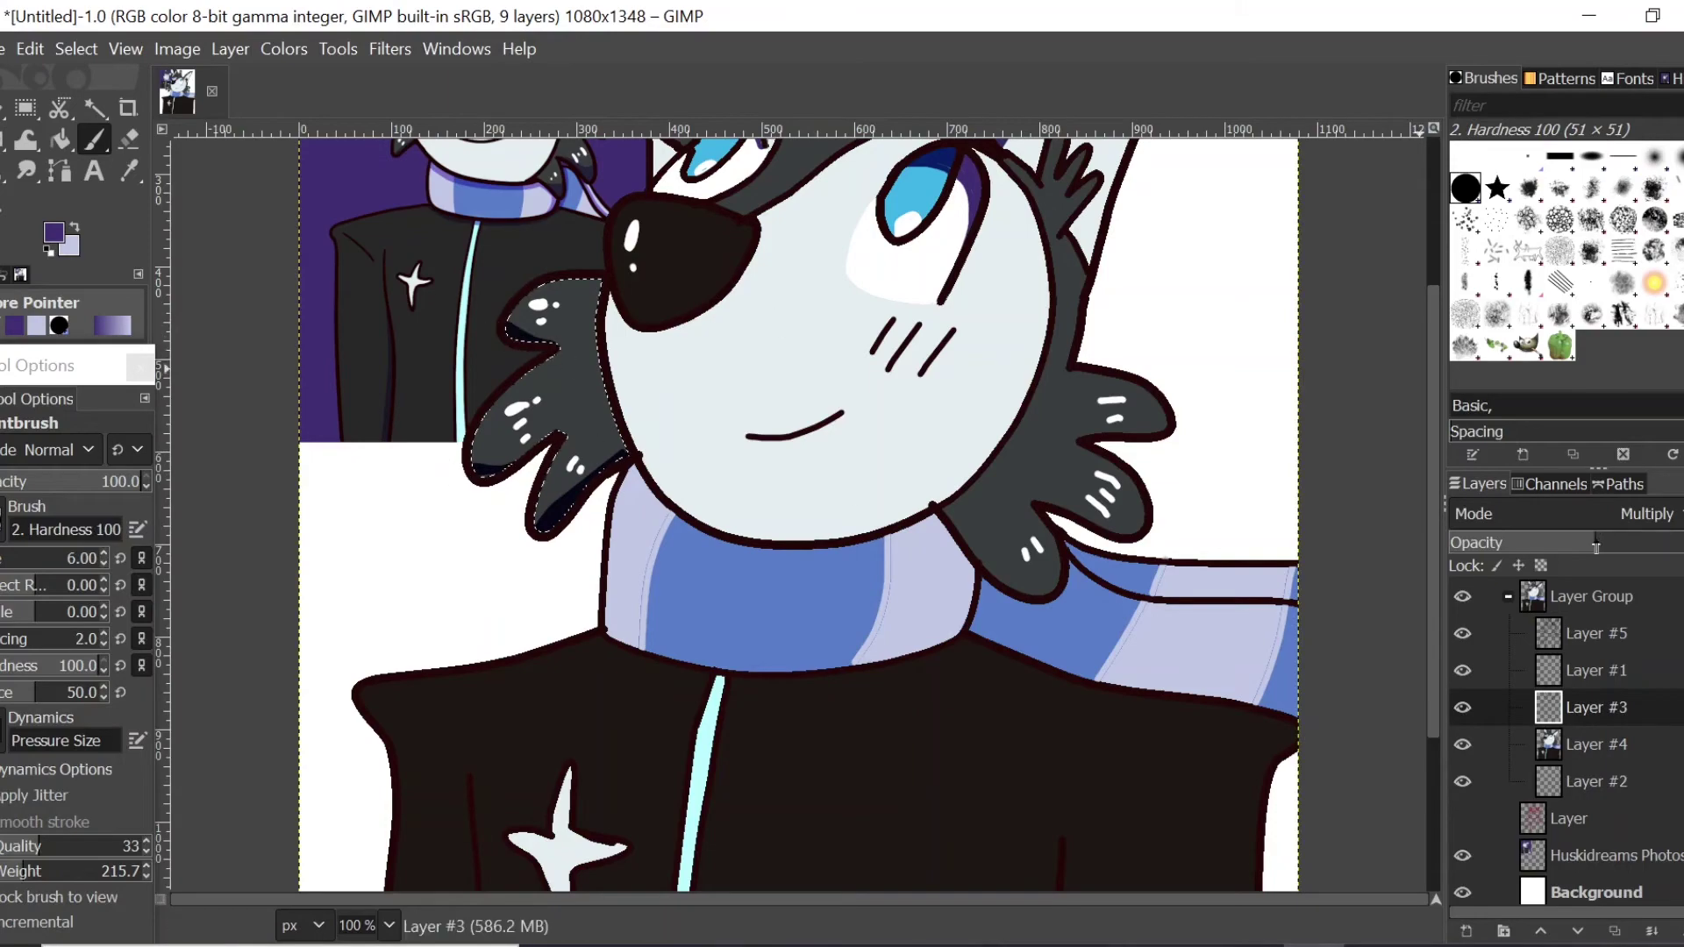
Step: Select the right cheek's fur from Layer #4 and shade its lower edges purple on Layer #3
{"action": "left_click", "coordinate": [1596, 745]}
{"action": "left_click", "coordinate": [94, 108]}
{"action": "left_click", "coordinate": [1043, 456]}
{"action": "left_click", "coordinate": [1596, 707]}
{"action": "left_click", "coordinate": [93, 139]}
{"action": "left_click_drag", "start_coordinate": [947, 513], "coordinate": [1008, 589]}
{"action": "scroll", "coordinate": [1199, 538], "scroll_direction": "up", "scroll_amount": 2}
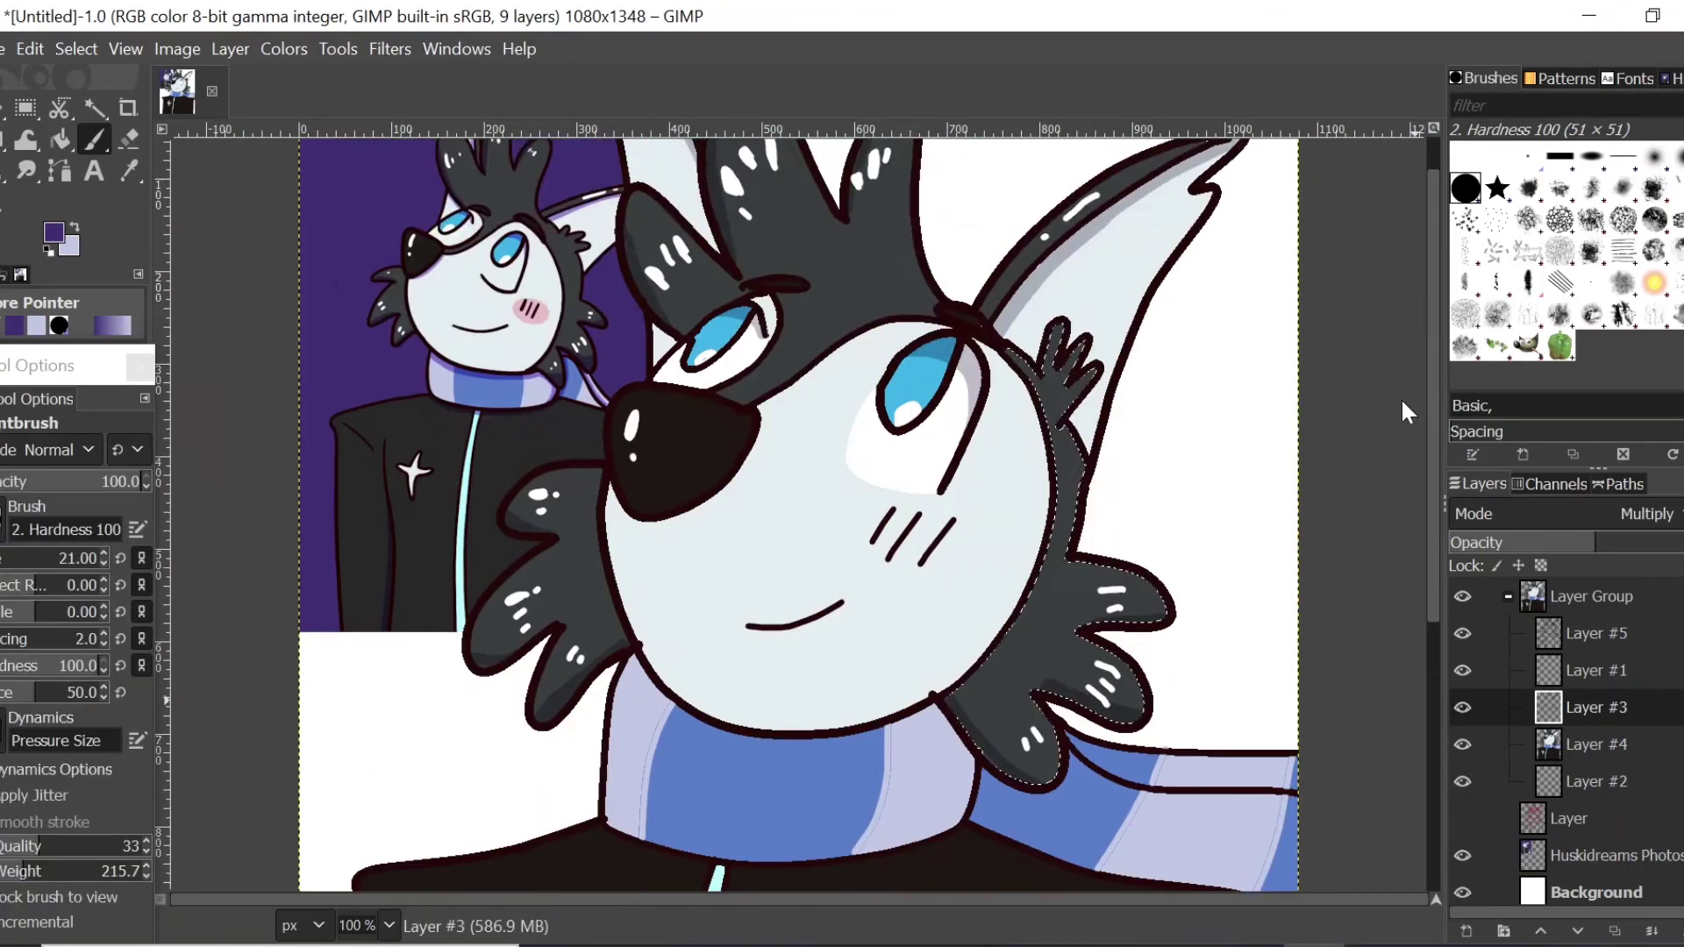
Step: Select the jacket on Layer #4 and fill it with dark grey sampled from the reference picture
{"action": "left_click", "coordinate": [1596, 745]}
{"action": "left_click", "coordinate": [94, 108]}
{"action": "scroll", "coordinate": [796, 553], "scroll_direction": "down", "scroll_amount": 4}
{"action": "left_click", "coordinate": [797, 553]}
{"action": "left_click", "coordinate": [1597, 713]}
{"action": "left_click", "coordinate": [1596, 745]}
{"action": "left_click", "coordinate": [129, 171]}
{"action": "left_click", "coordinate": [59, 140]}
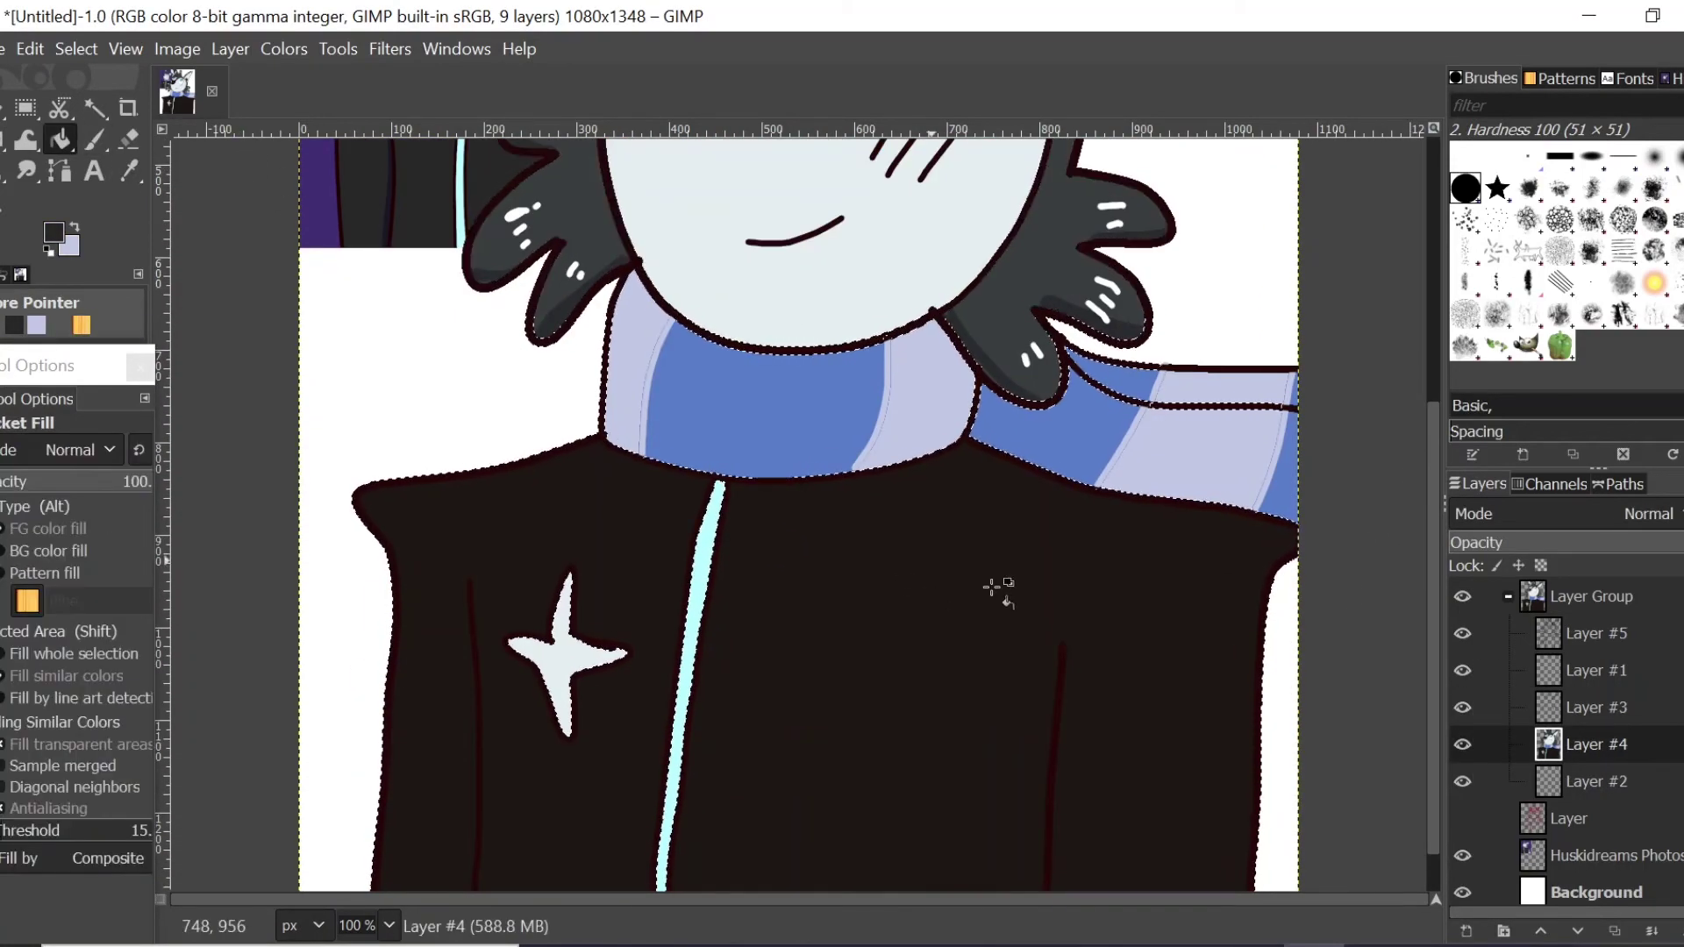
{"action": "left_click", "coordinate": [989, 587]}
Step: Shade the jacket's right outer edge and the area along the left sleeve line purple on Layer #3
{"action": "scroll", "coordinate": [989, 586], "scroll_direction": "up", "scroll_amount": 4}
{"action": "left_click", "coordinate": [94, 139]}
{"action": "scroll", "coordinate": [612, 269], "scroll_direction": "down", "scroll_amount": 5}
{"action": "left_click", "coordinate": [1596, 708]}
{"action": "left_click_drag", "start_coordinate": [1260, 614], "coordinate": [1235, 885]}
{"action": "left_click_drag", "start_coordinate": [478, 566], "coordinate": [454, 900]}
{"action": "scroll", "coordinate": [614, 543], "scroll_direction": "up", "scroll_amount": 2}
Step: Select the left lavender stripe around the scarf's neck from Layer #4 and shade its upper edge purple on Layer #3
{"action": "left_click", "coordinate": [1596, 744]}
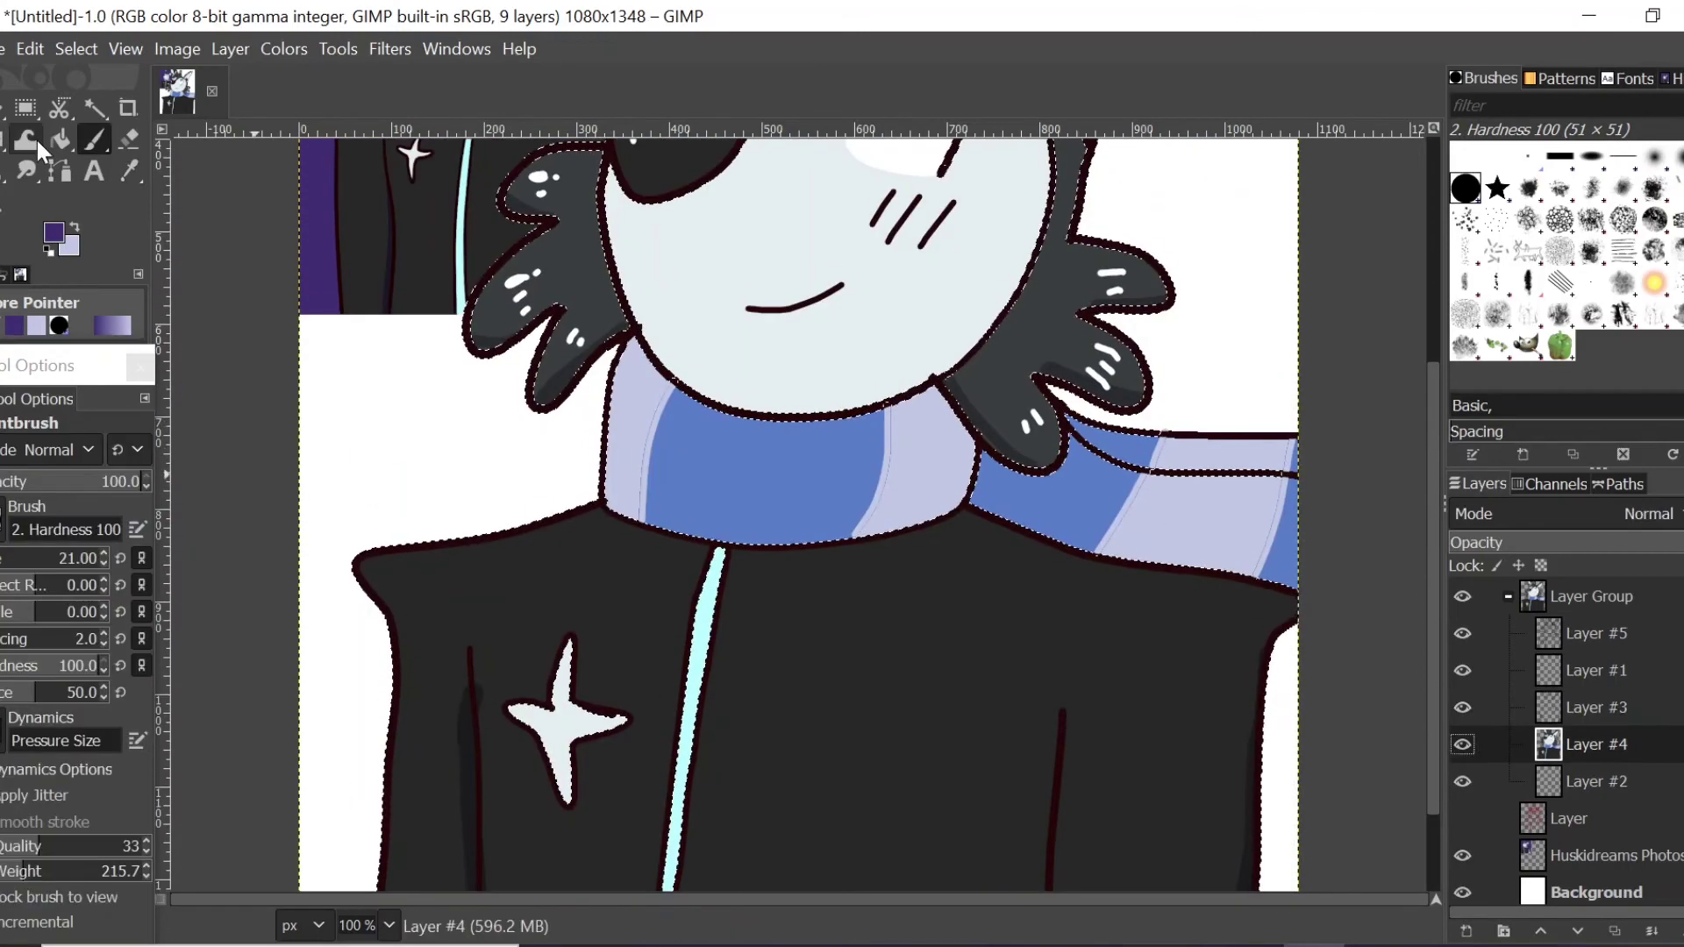
{"action": "left_click", "coordinate": [94, 108]}
{"action": "left_click", "coordinate": [625, 447]}
{"action": "left_click", "coordinate": [1596, 708]}
{"action": "left_click", "coordinate": [93, 139]}
{"action": "left_click_drag", "start_coordinate": [628, 347], "coordinate": [673, 390]}
Step: Shade the tops of the scarf's middle blue and right lavender neck stripes purple on Layer #3
{"action": "left_click", "coordinate": [1596, 744]}
{"action": "left_click", "coordinate": [1596, 708]}
{"action": "left_click", "coordinate": [94, 140]}
{"action": "left_click_drag", "start_coordinate": [888, 421], "coordinate": [946, 400]}
Step: Select the blue areas of the scarf's tail nearest the neck from Layer #4 and shade them purple on Layer #3
{"action": "left_click", "coordinate": [1596, 745]}
{"action": "left_click", "coordinate": [94, 108]}
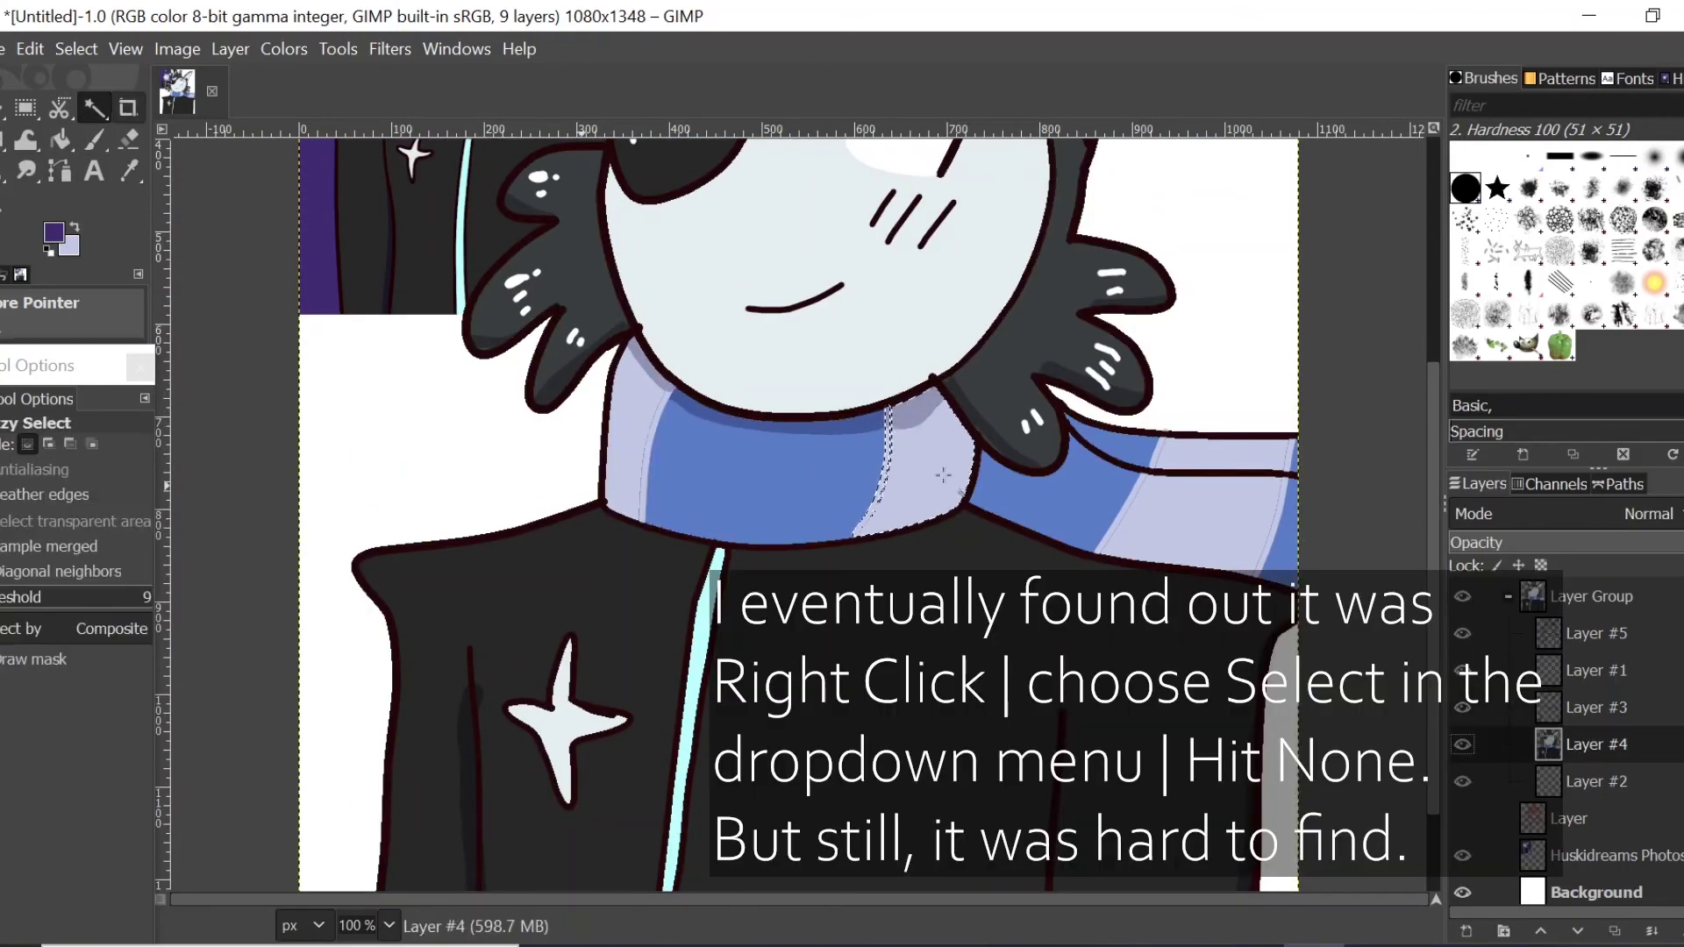
{"action": "left_click", "coordinate": [1070, 509]}
{"action": "left_click", "coordinate": [1597, 708]}
{"action": "left_click", "coordinate": [93, 139]}
{"action": "left_click", "coordinate": [1596, 745]}
{"action": "left_click", "coordinate": [94, 108]}
{"action": "left_click", "coordinate": [1597, 708]}
{"action": "left_click", "coordinate": [94, 139]}
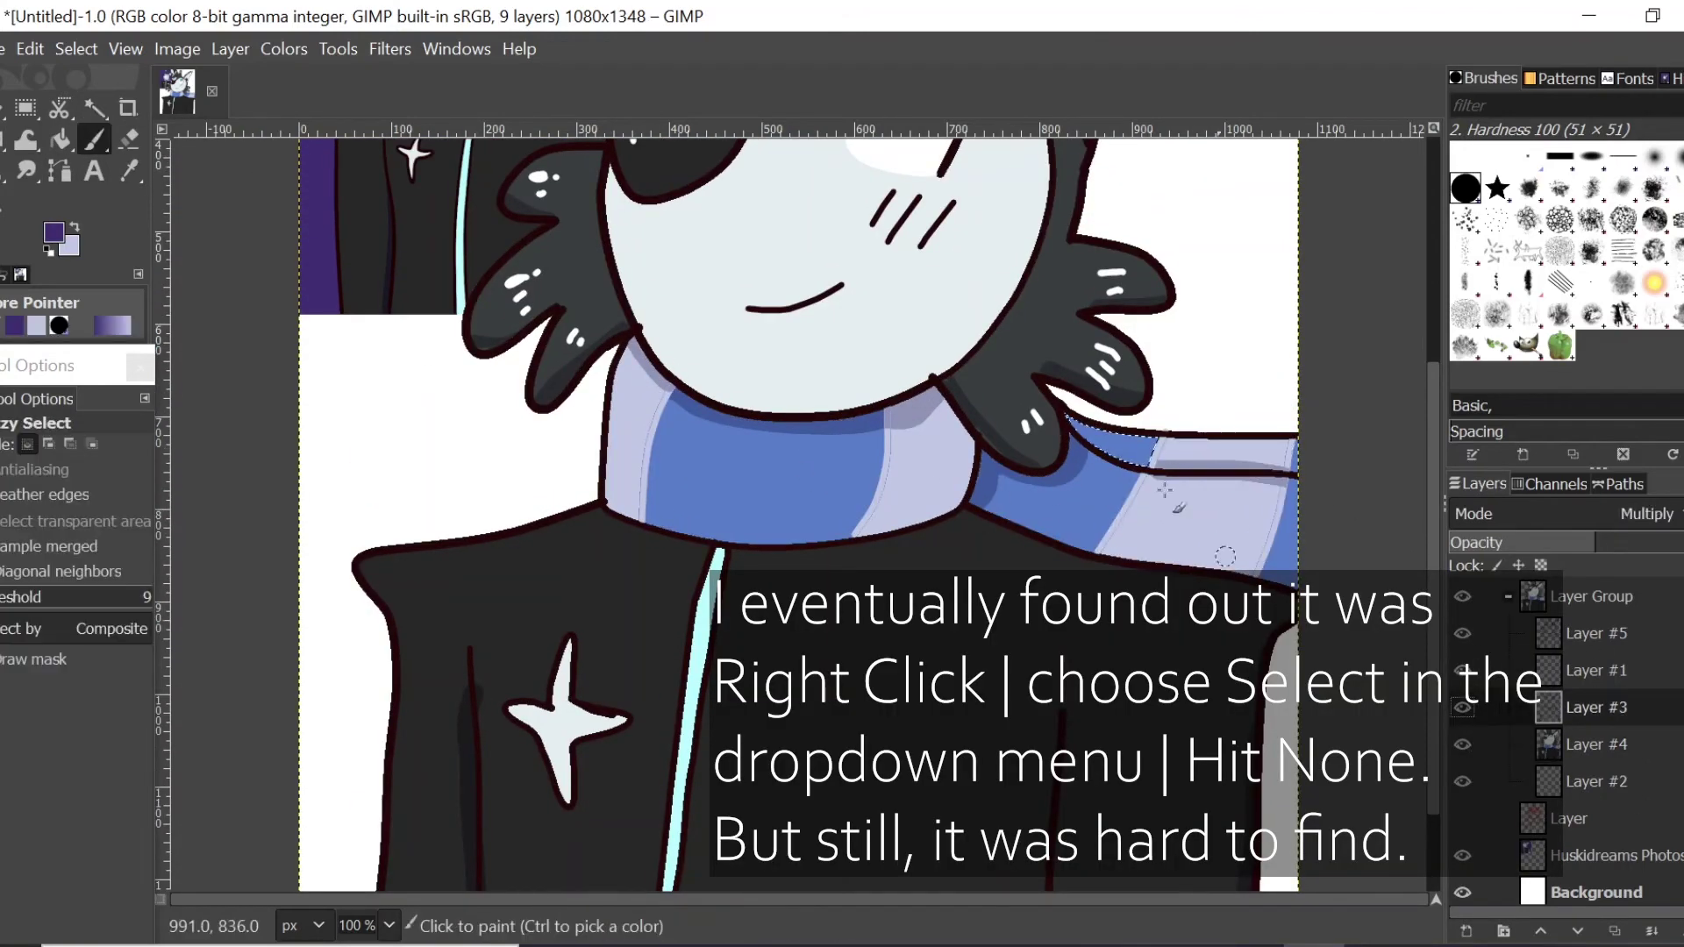
Step: Shade the rest of the scarf's tail and the face beneath the nose purple on Layer #3, using selections from Layer #4
{"action": "left_click", "coordinate": [1596, 744]}
{"action": "left_click", "coordinate": [94, 108]}
{"action": "left_click", "coordinate": [1291, 546]}
{"action": "left_click", "coordinate": [1596, 745]}
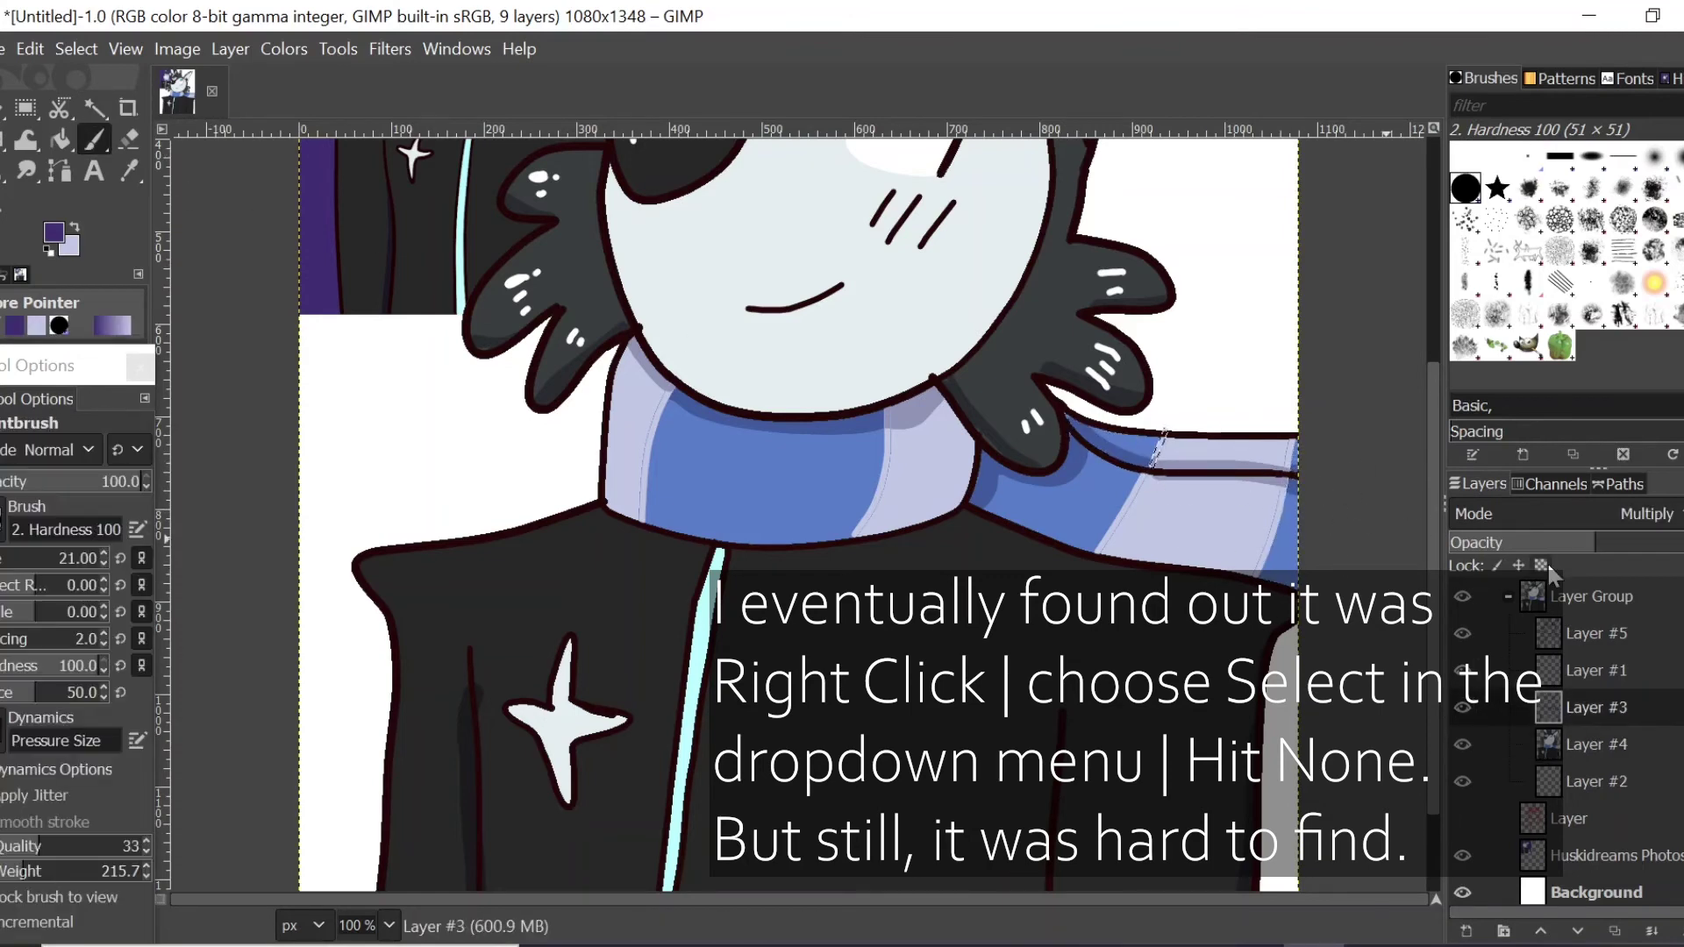
{"action": "scroll", "coordinate": [798, 518], "scroll_direction": "up", "scroll_amount": 3}
{"action": "key", "text": "Page_Up"}
Step: Add a new layer above Layer #3 and set the foreground colour to red
{"action": "left_click", "coordinate": [1466, 932]}
{"action": "left_click", "coordinate": [53, 232]}
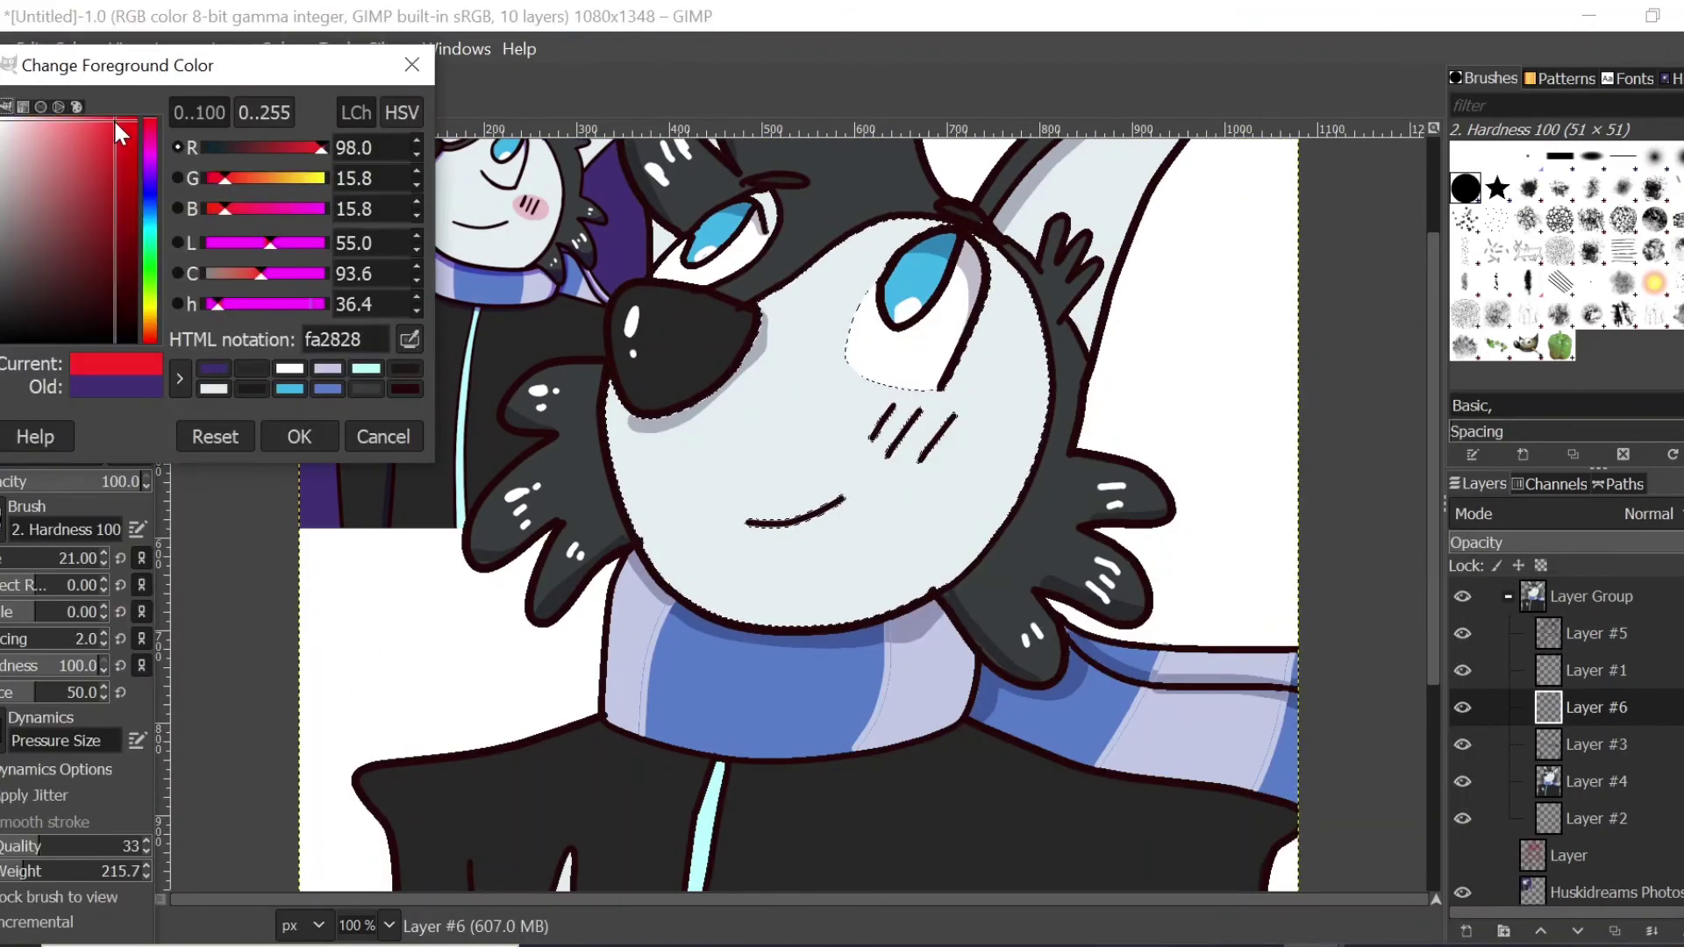
{"action": "left_click", "coordinate": [297, 435]}
Step: Fill an elliptical selection over the right cheek's blush lines with red, and clear the selection
{"action": "left_click_drag", "start_coordinate": [827, 385], "coordinate": [1003, 488]}
{"action": "left_click", "coordinate": [978, 452]}
{"action": "right_click", "coordinate": [905, 427]}
{"action": "mouse_move", "coordinate": [952, 522]}
{"action": "left_click", "coordinate": [1131, 465]}
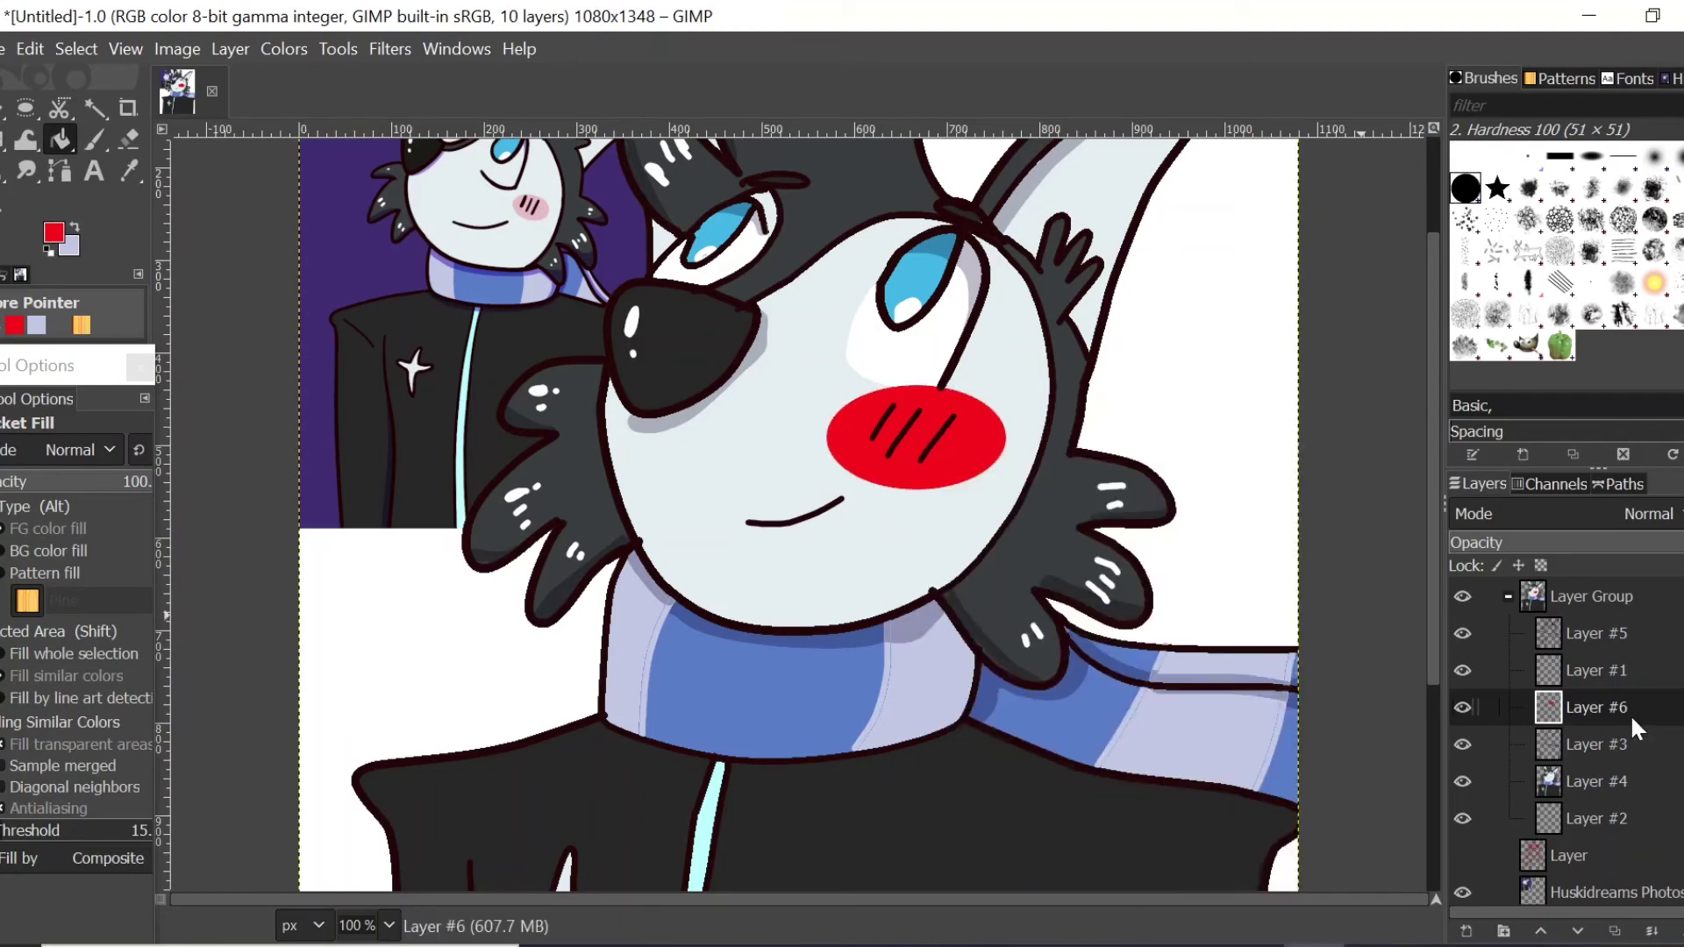
Step: Set the blush layer's blend mode to Multiply and lower its opacity
{"action": "left_click", "coordinate": [1650, 515]}
{"action": "left_click", "coordinate": [1578, 851]}
{"action": "left_click", "coordinate": [1544, 543]}
Step: Try to scale the blush layer down and move the blush back onto the right cheek
{"action": "left_click", "coordinate": [338, 49]}
{"action": "mouse_move", "coordinate": [456, 143]}
{"action": "left_click", "coordinate": [702, 266]}
{"action": "left_click", "coordinate": [879, 398]}
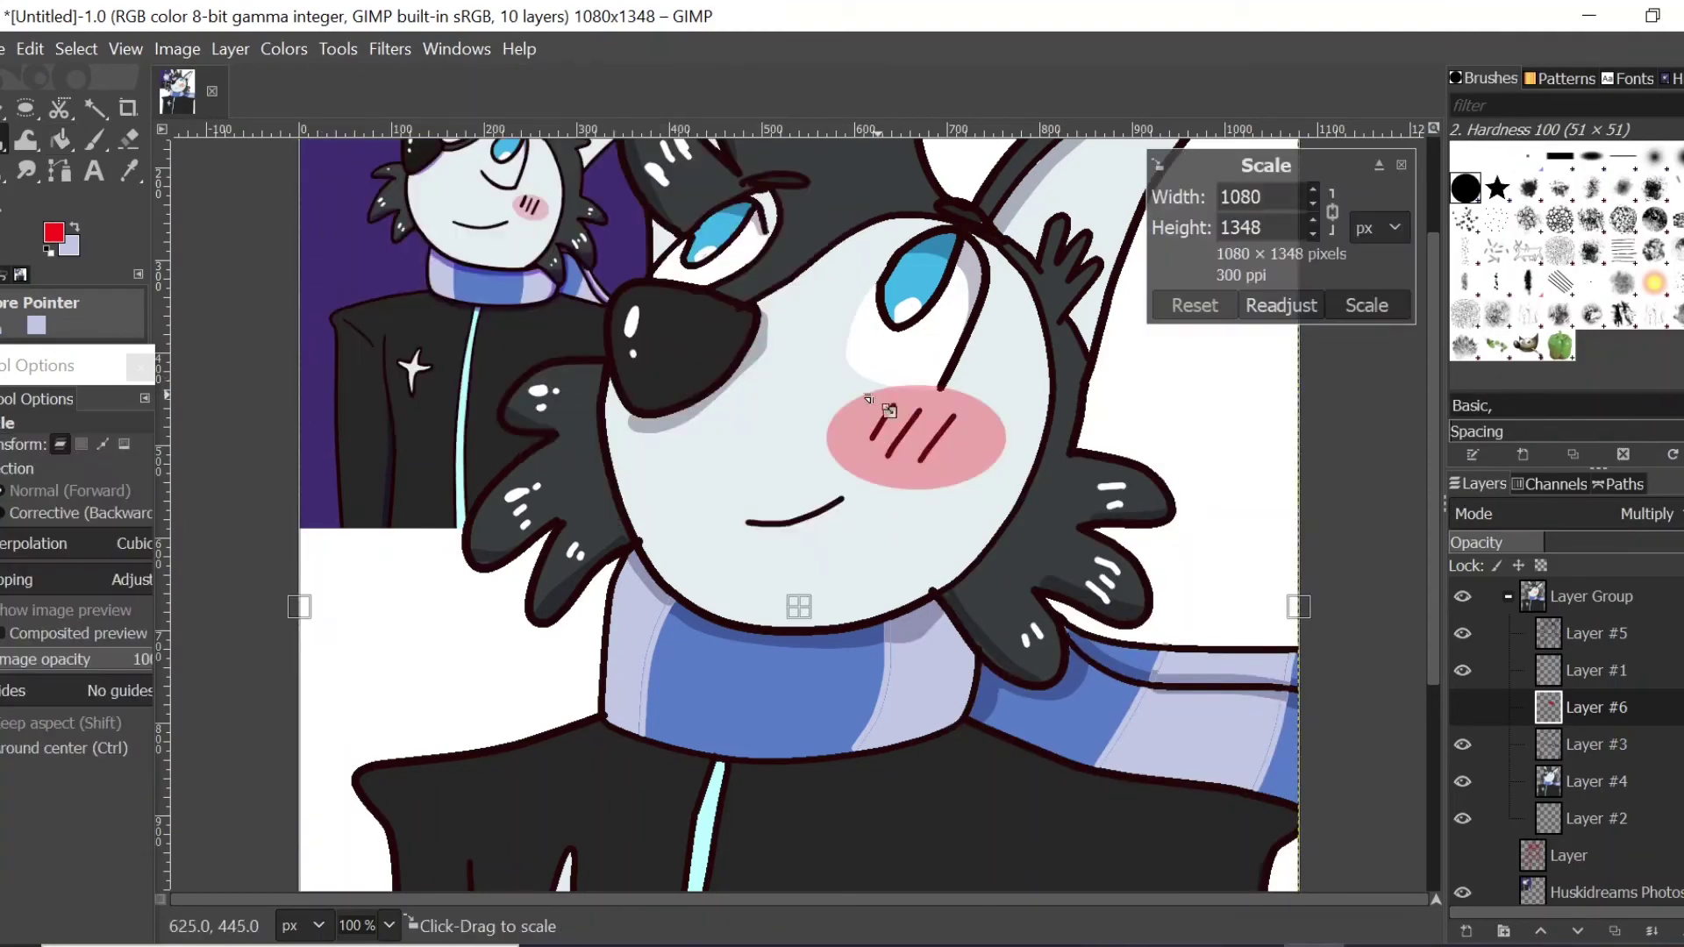
{"action": "left_click_drag", "start_coordinate": [304, 609], "coordinate": [633, 811]}
{"action": "left_click_drag", "start_coordinate": [1298, 811], "coordinate": [1409, 745]}
{"action": "left_click", "coordinate": [3, 108]}
{"action": "left_click_drag", "start_coordinate": [1107, 618], "coordinate": [958, 458]}
{"action": "key", "text": "ctrl+z"}
{"action": "key", "text": "ctrl+z"}
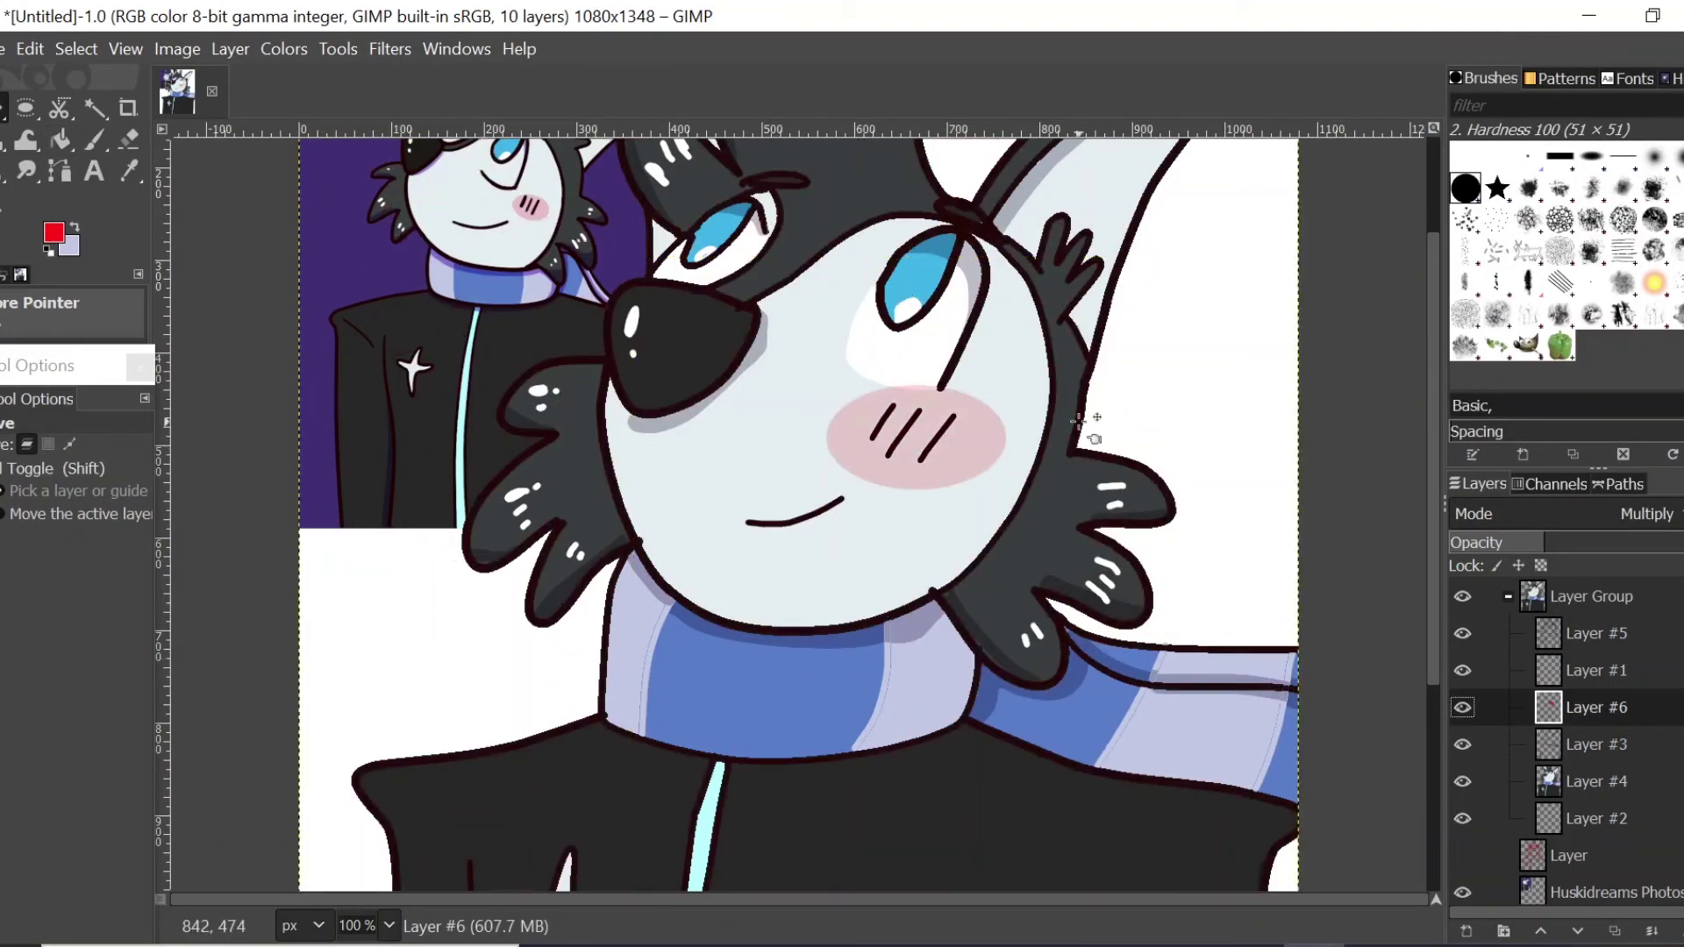
Step: Collapse the layer group and ready the Color Picker on the Huskidreams photo layer
{"action": "scroll", "coordinate": [1093, 424], "scroll_direction": "up", "scroll_amount": 2}
{"action": "left_click", "coordinate": [1508, 596]}
{"action": "left_click", "coordinate": [338, 49]}
{"action": "left_click", "coordinate": [679, 512]}
{"action": "left_click", "coordinate": [1609, 671]}
{"action": "left_click", "coordinate": [128, 172]}
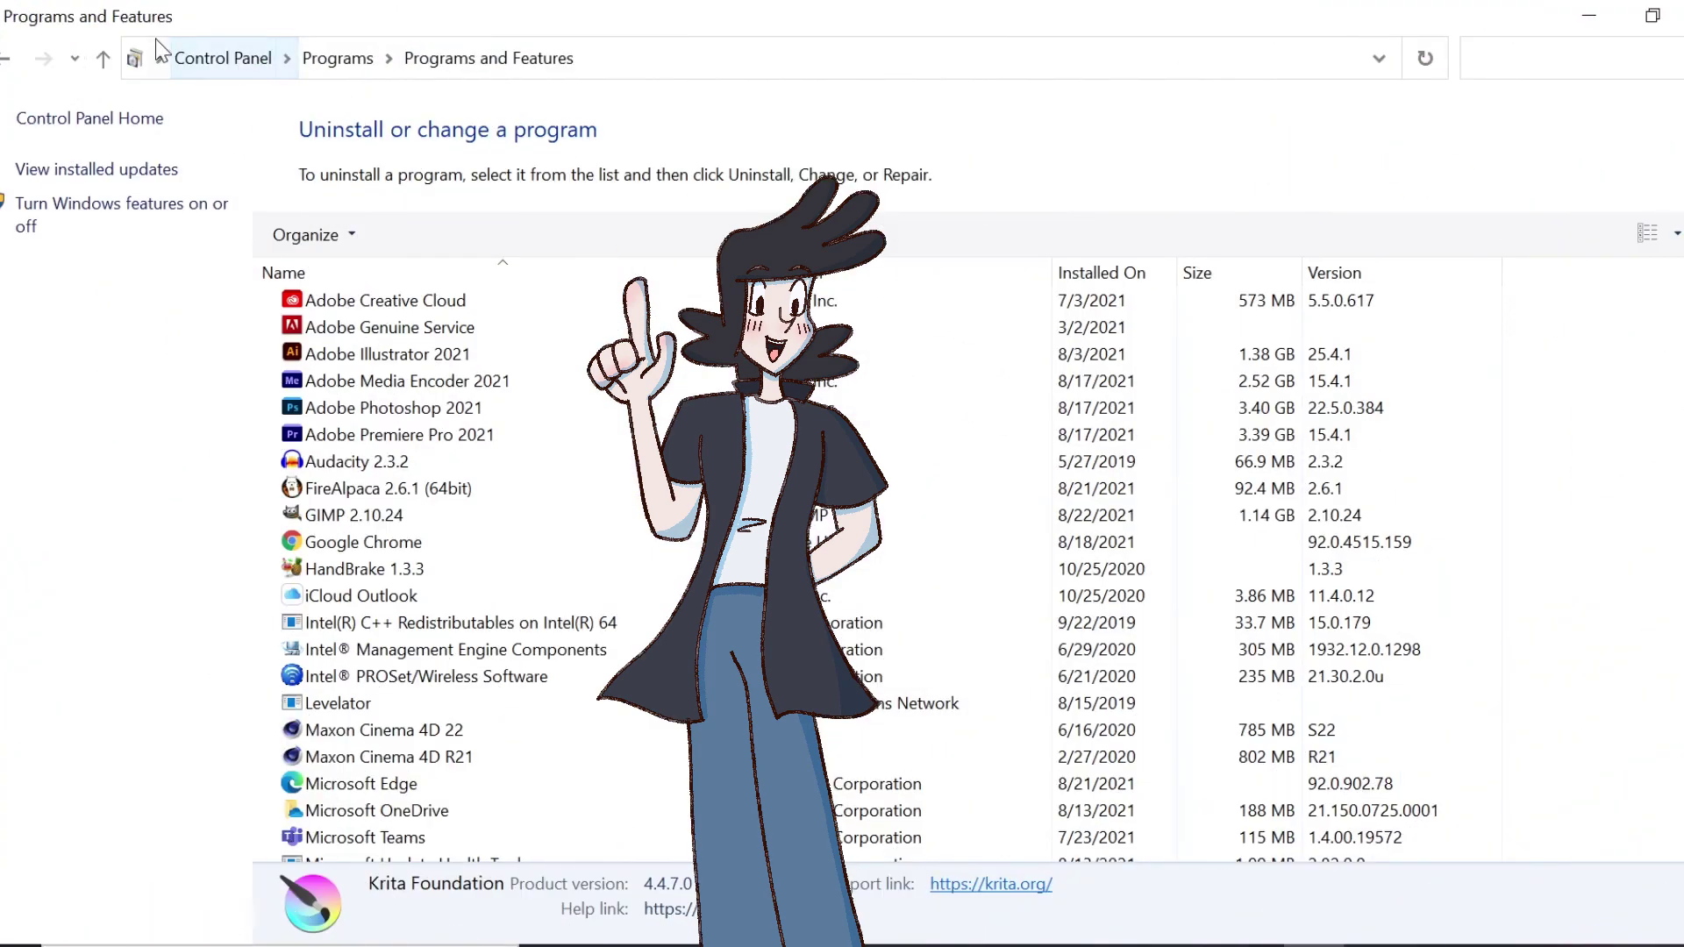
Step: Switch to Control Panel, reopen the list of installed programs, and uninstall FireAlpaca 2.6.1 (64bit), confirming its complete removal
{"action": "left_click", "coordinate": [8, 60]}
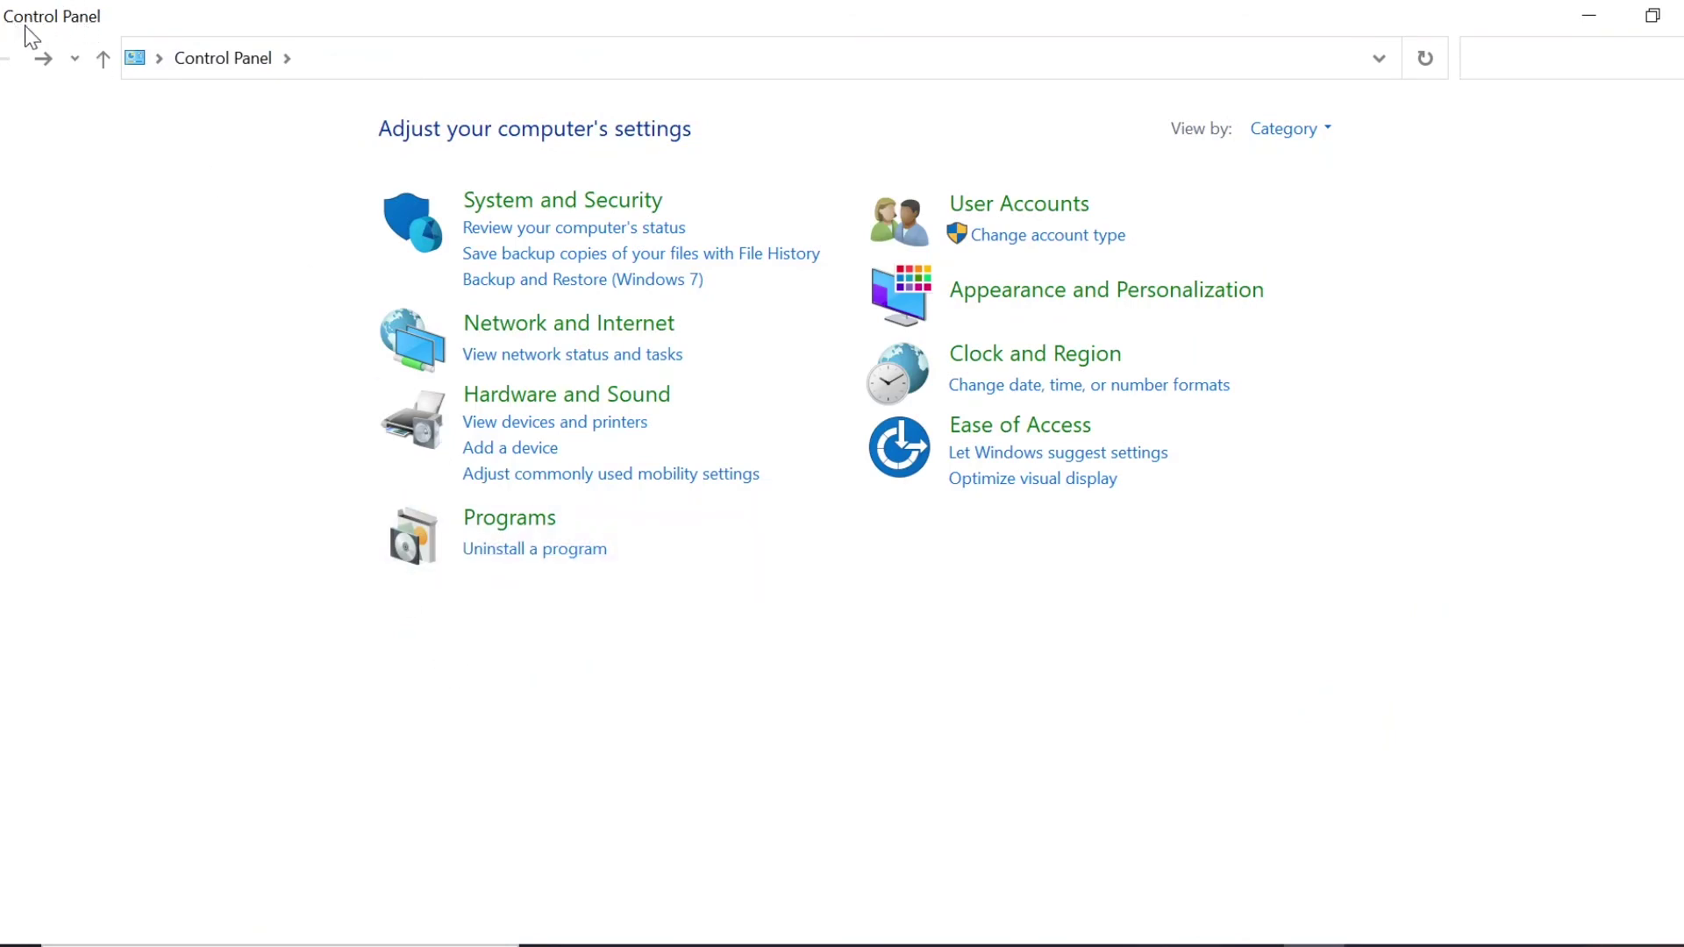
{"action": "left_click", "coordinate": [481, 550]}
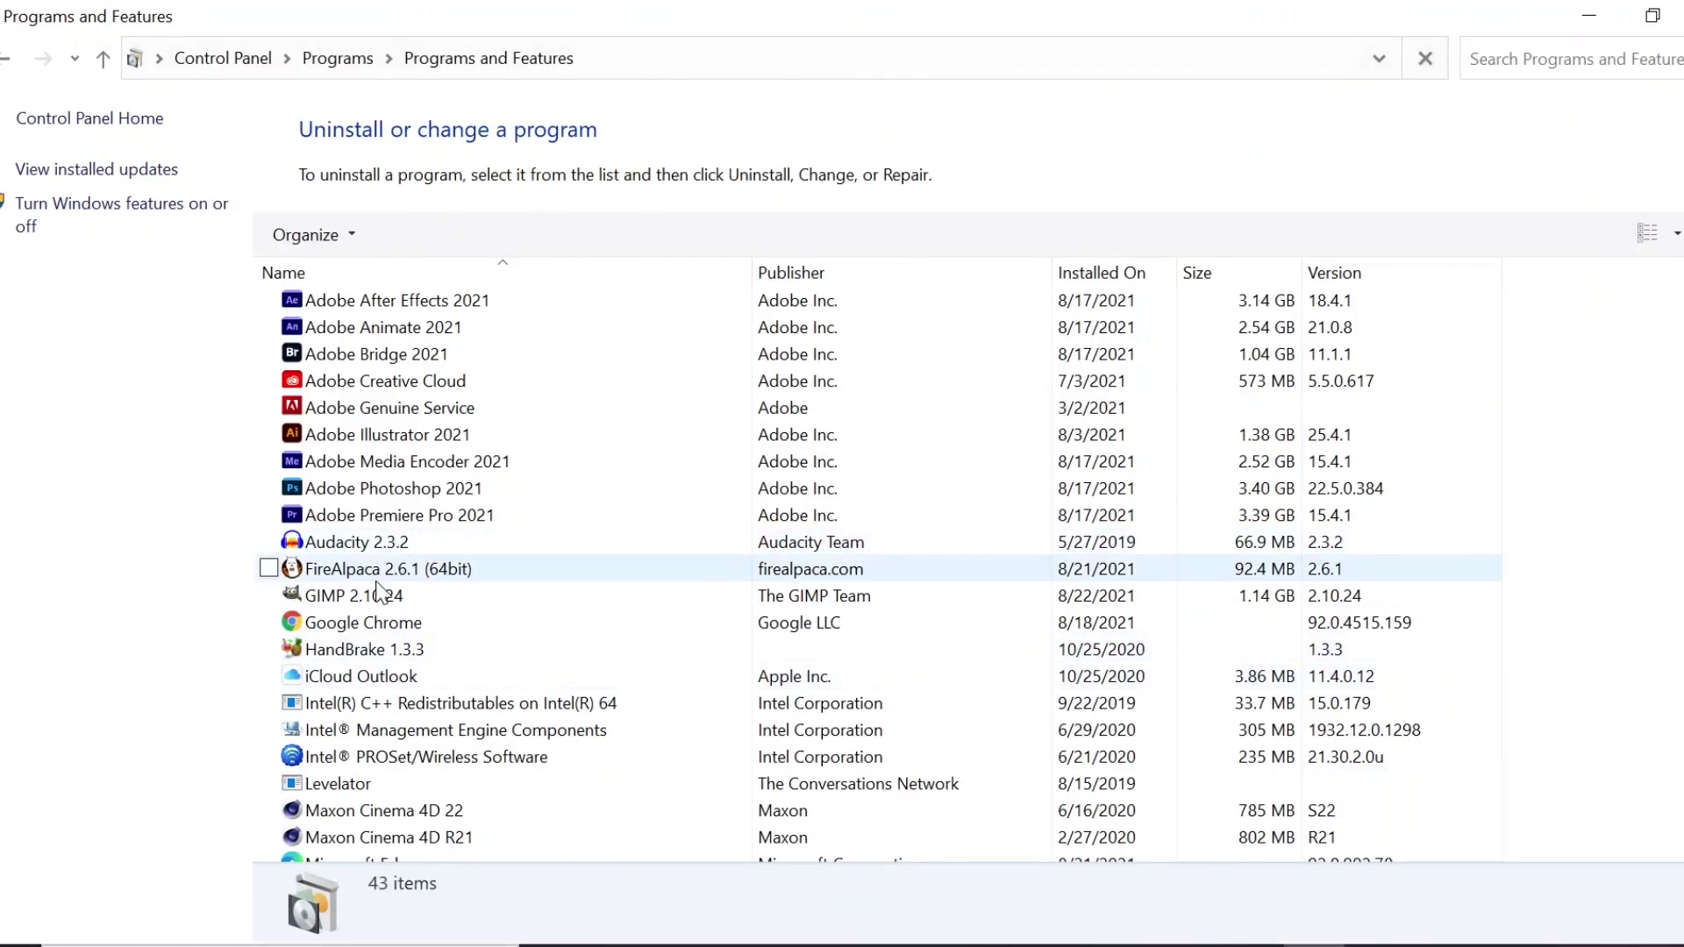
{"action": "left_click", "coordinate": [269, 570]}
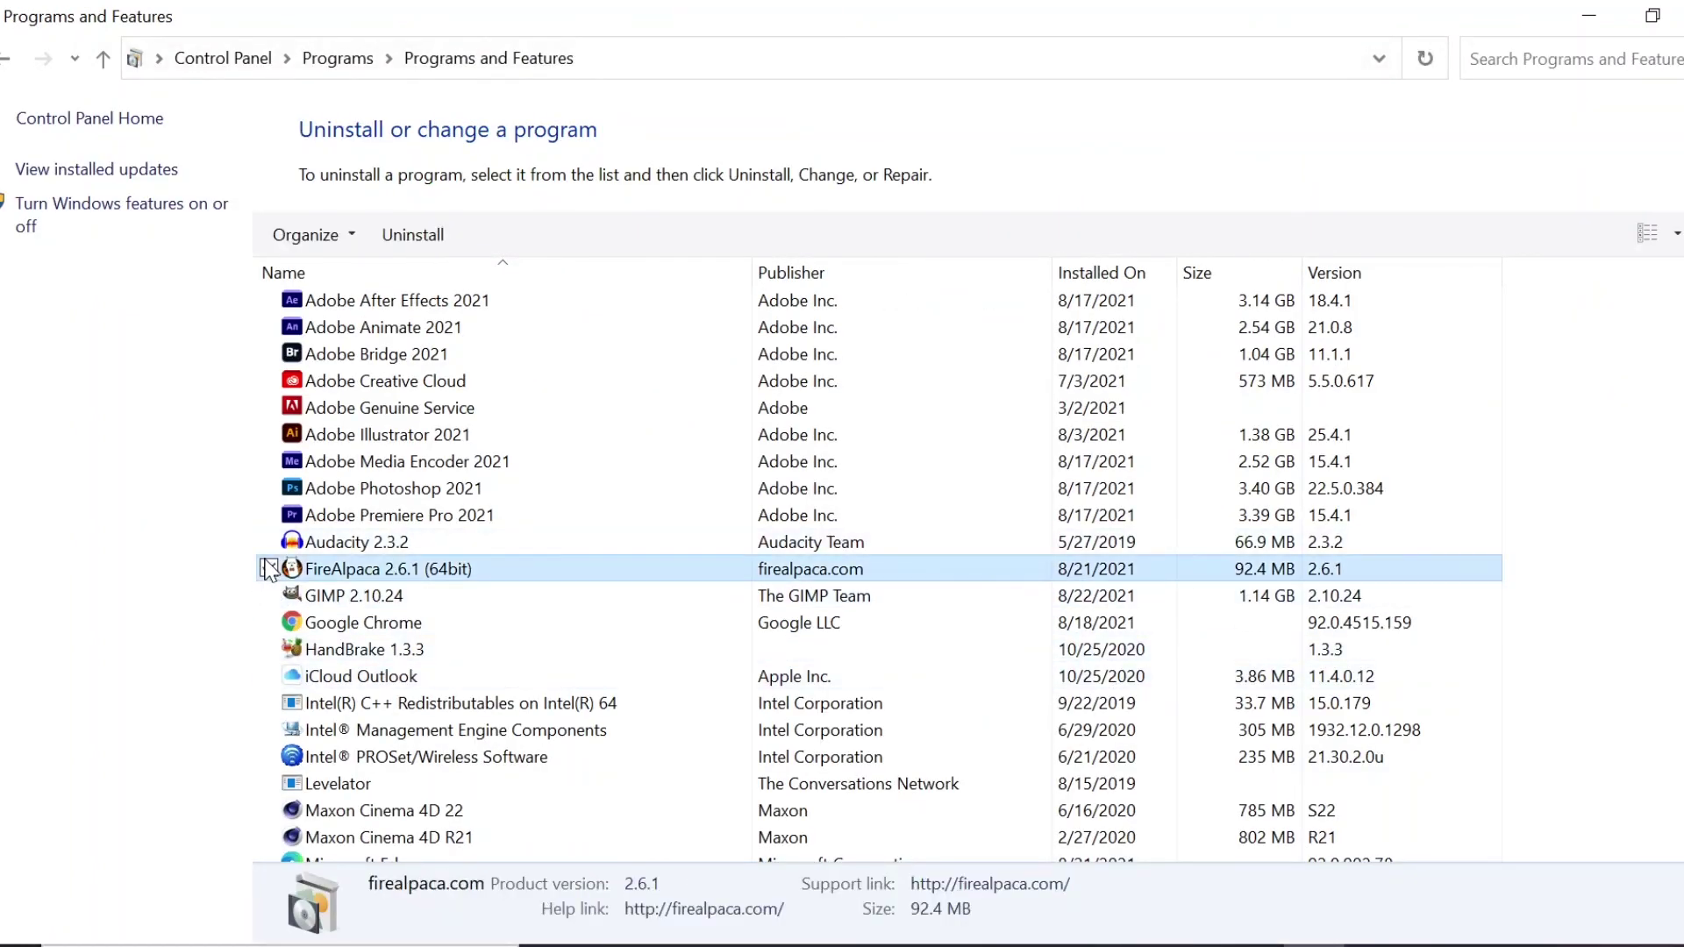
{"action": "right_click", "coordinate": [269, 570]}
{"action": "left_click", "coordinate": [263, 582]}
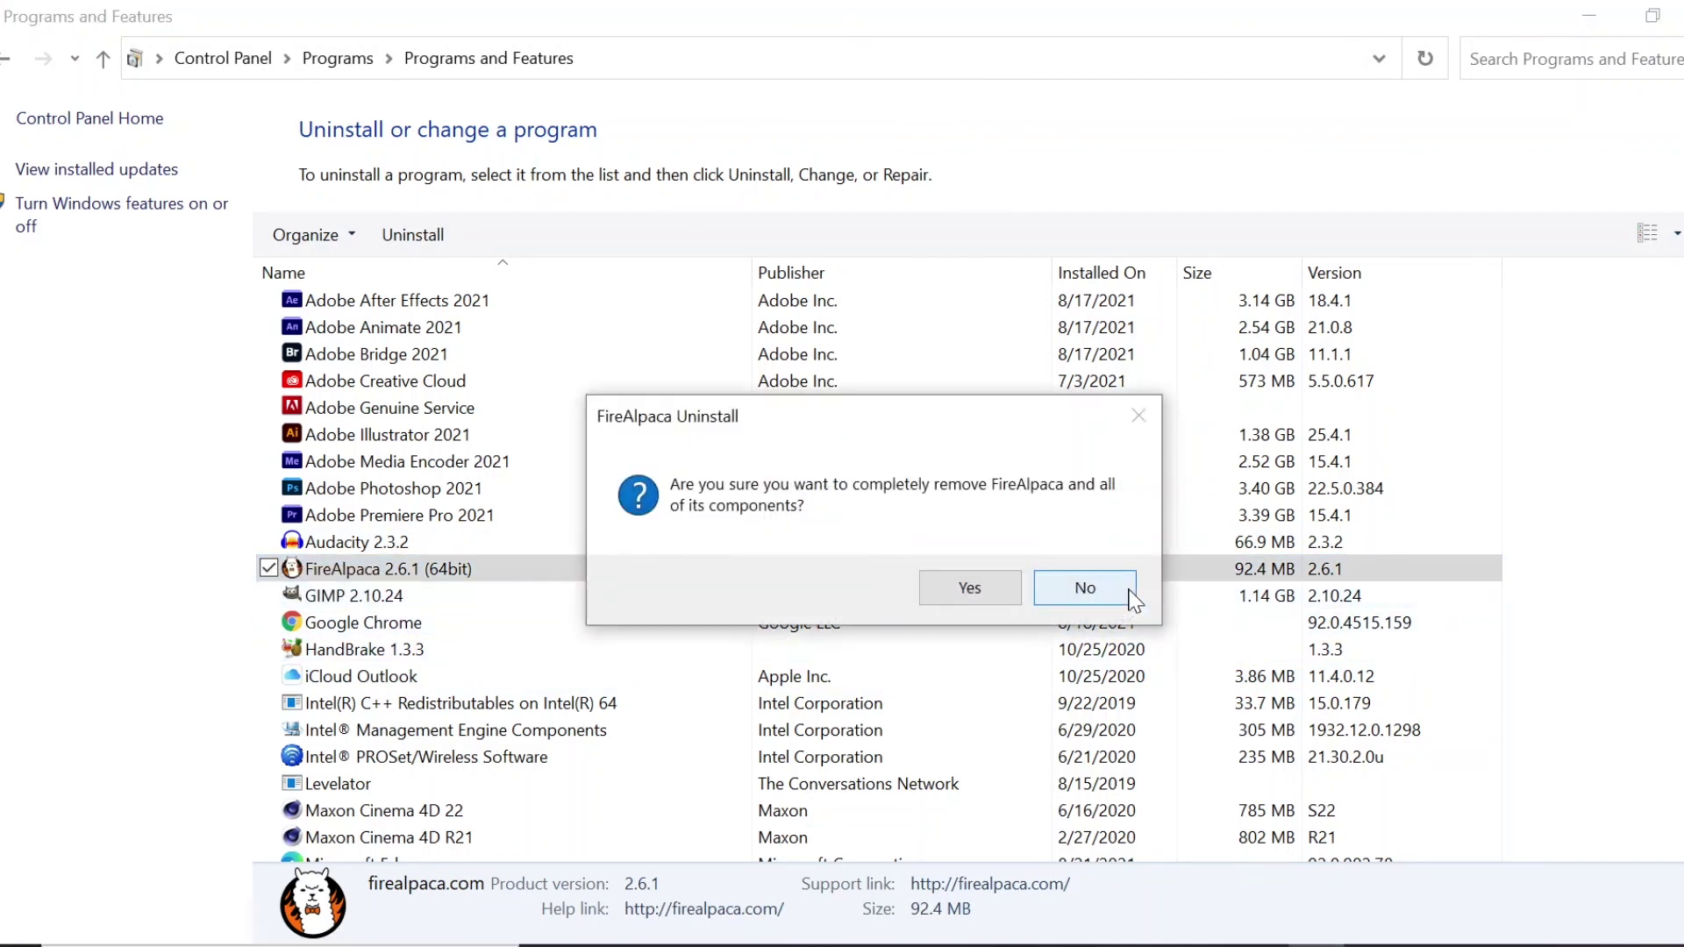
{"action": "left_click", "coordinate": [1004, 584]}
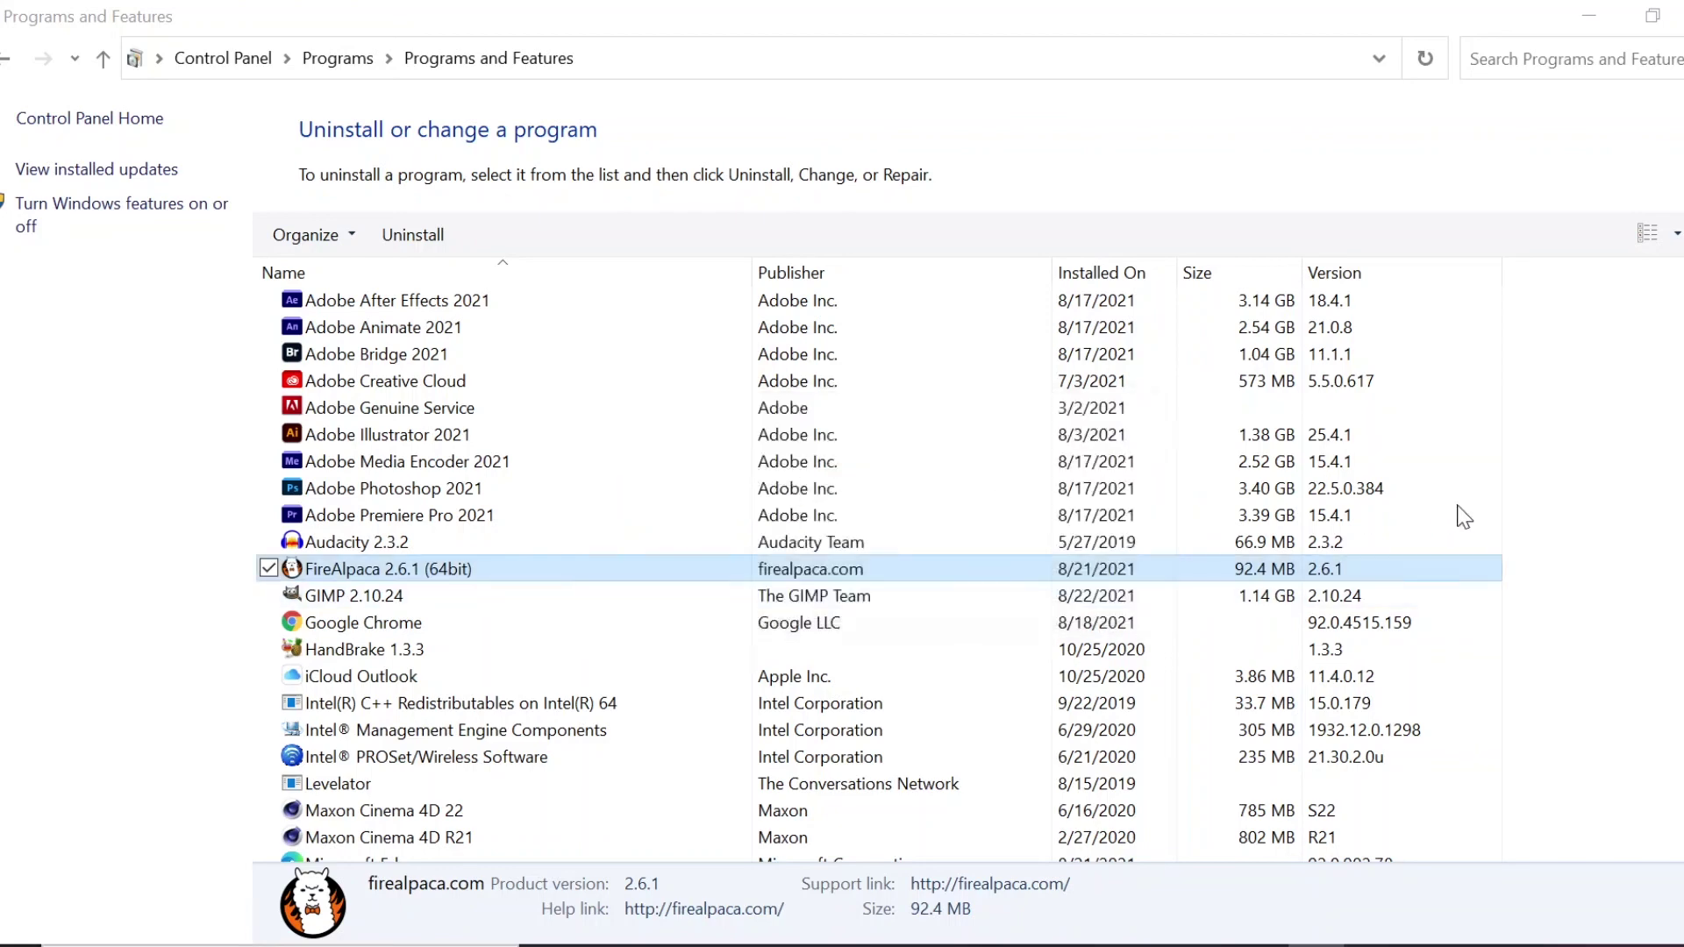